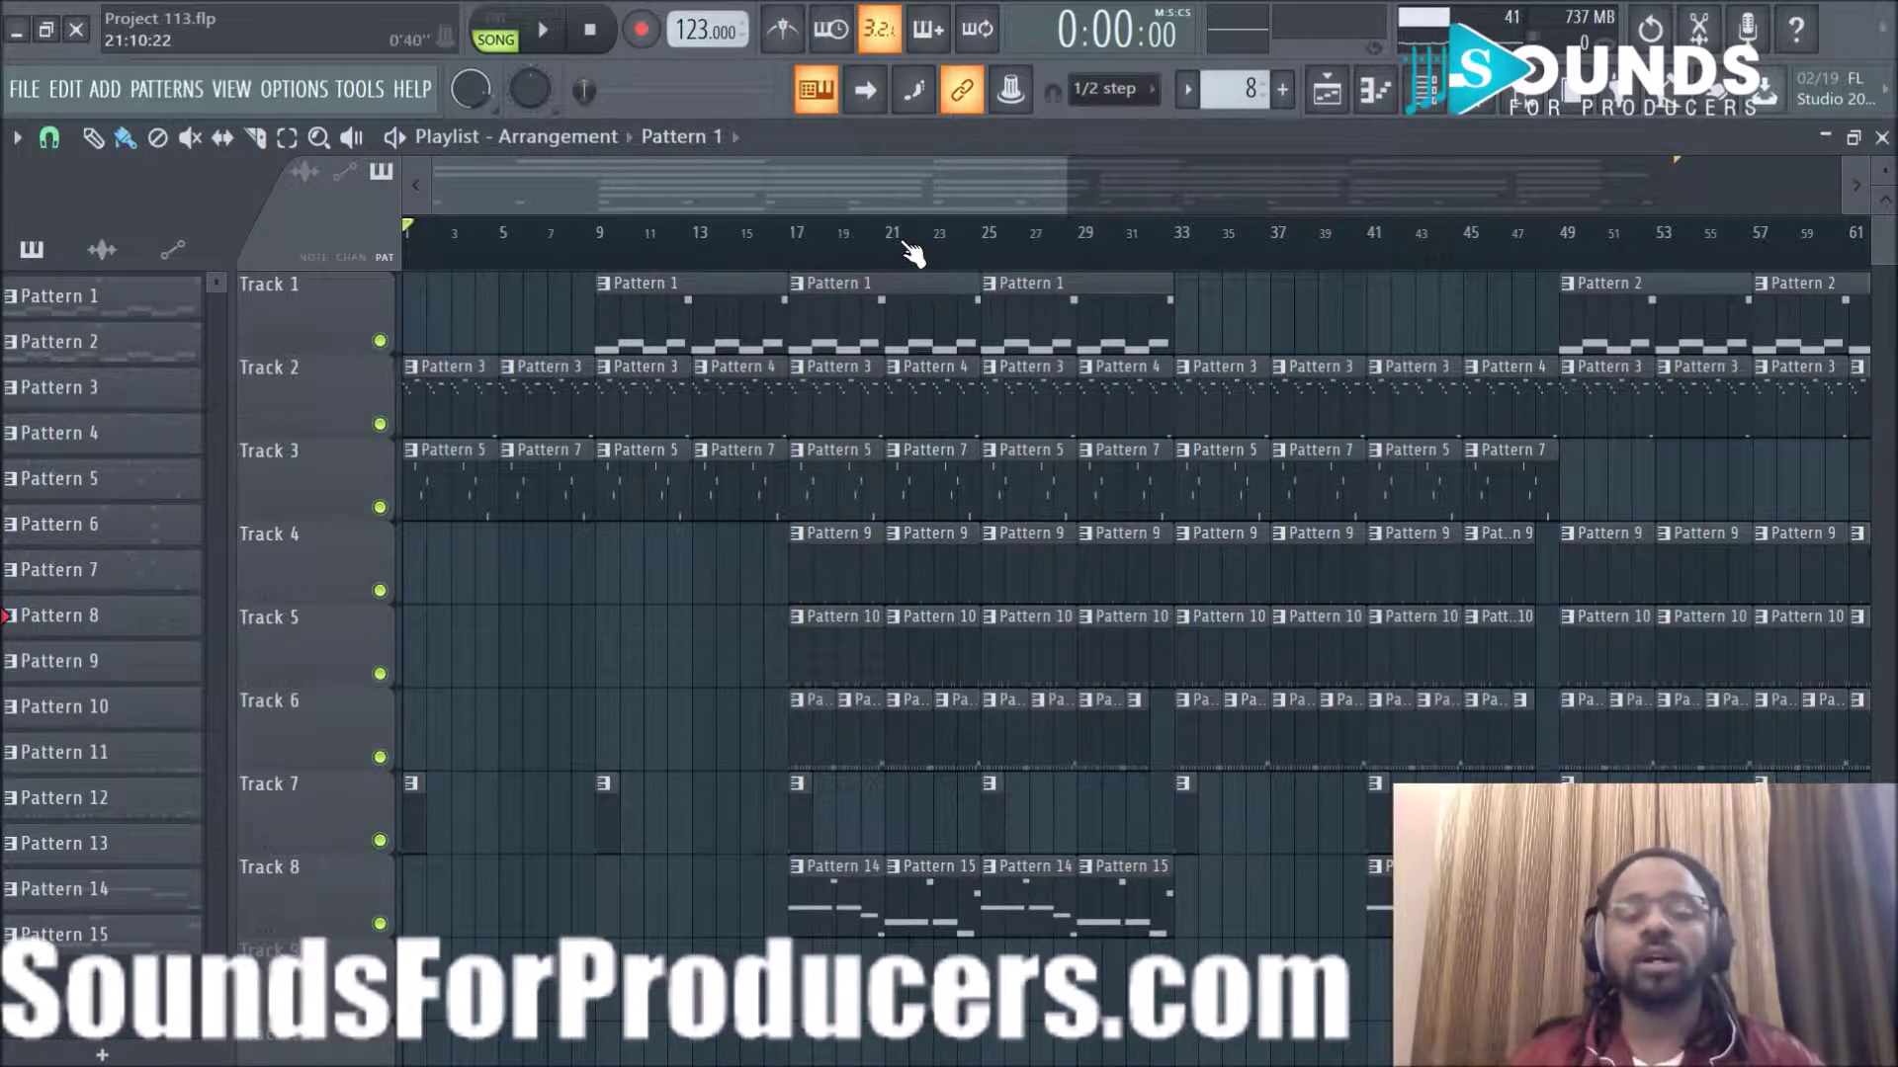
Look over the song arrangement in the playlist, from the intro through the following sections.
scroll(917, 247, "down", 2)
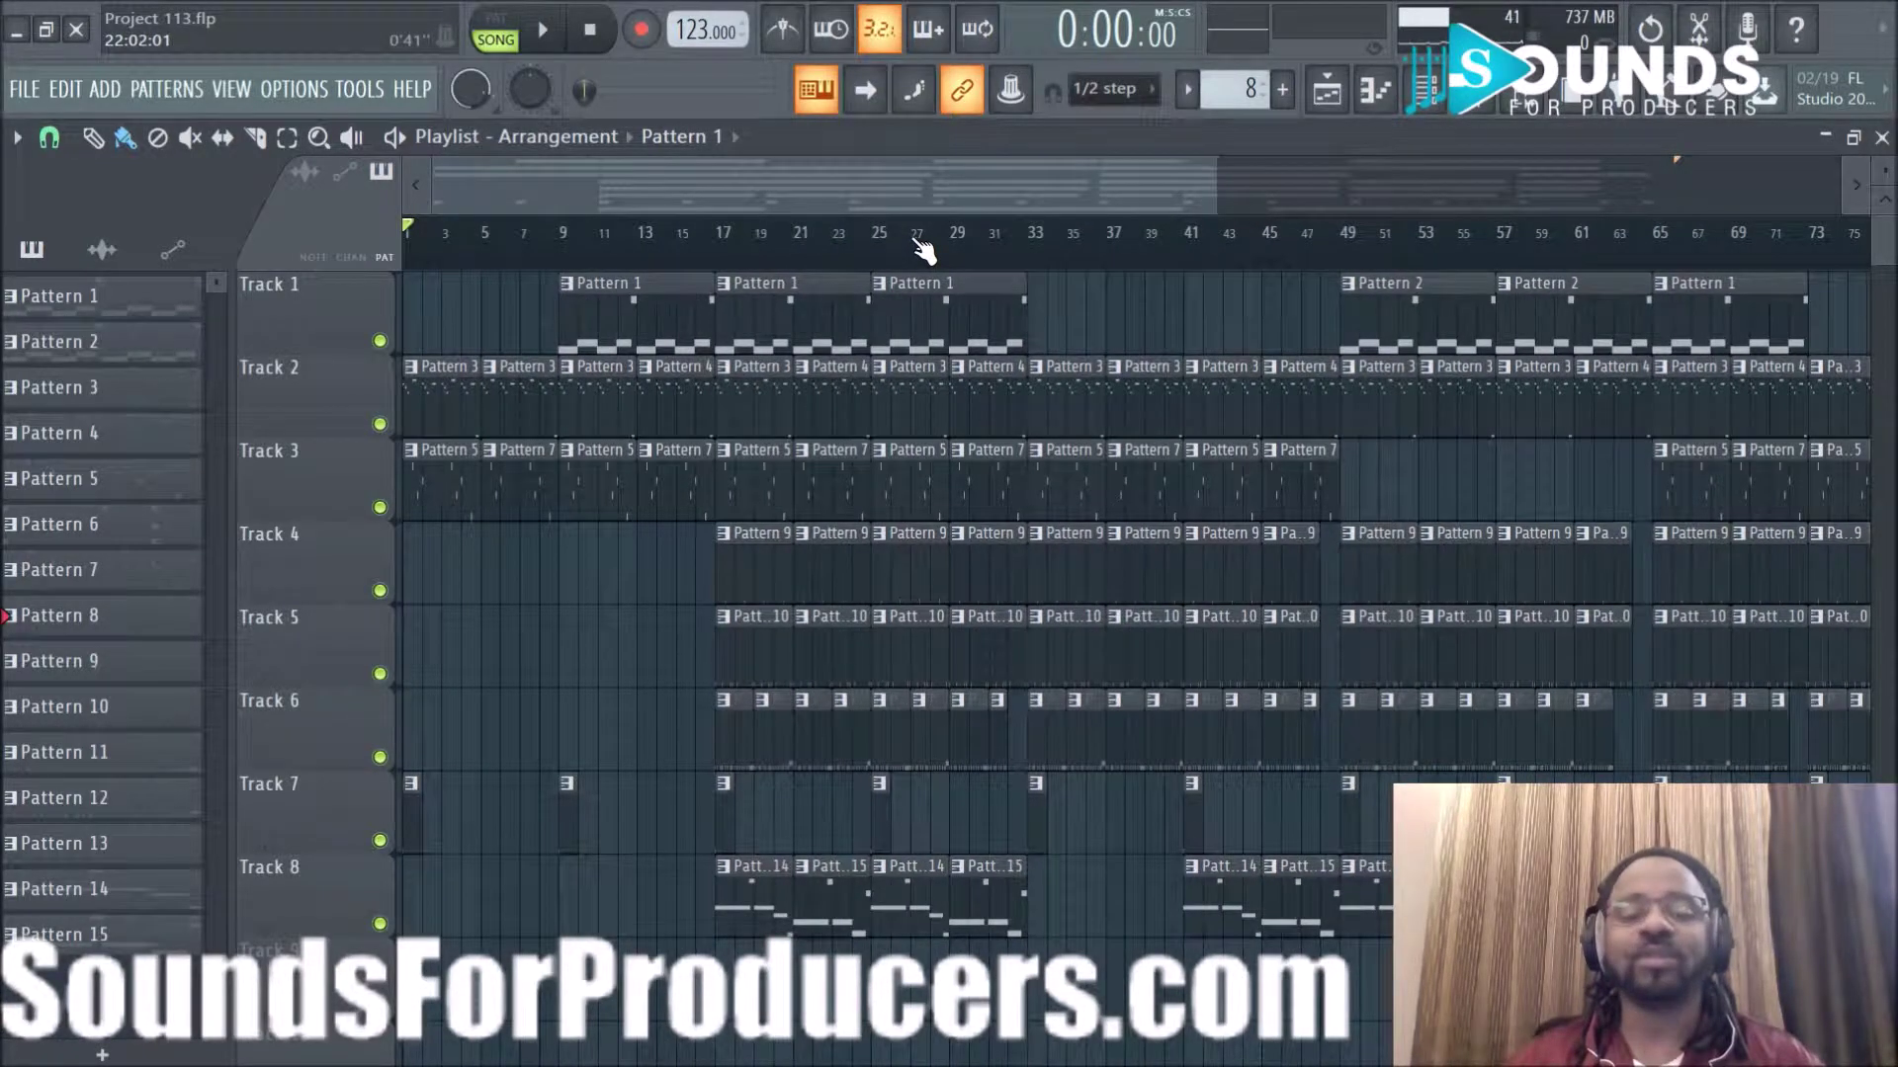
scroll(919, 249, "up", 3)
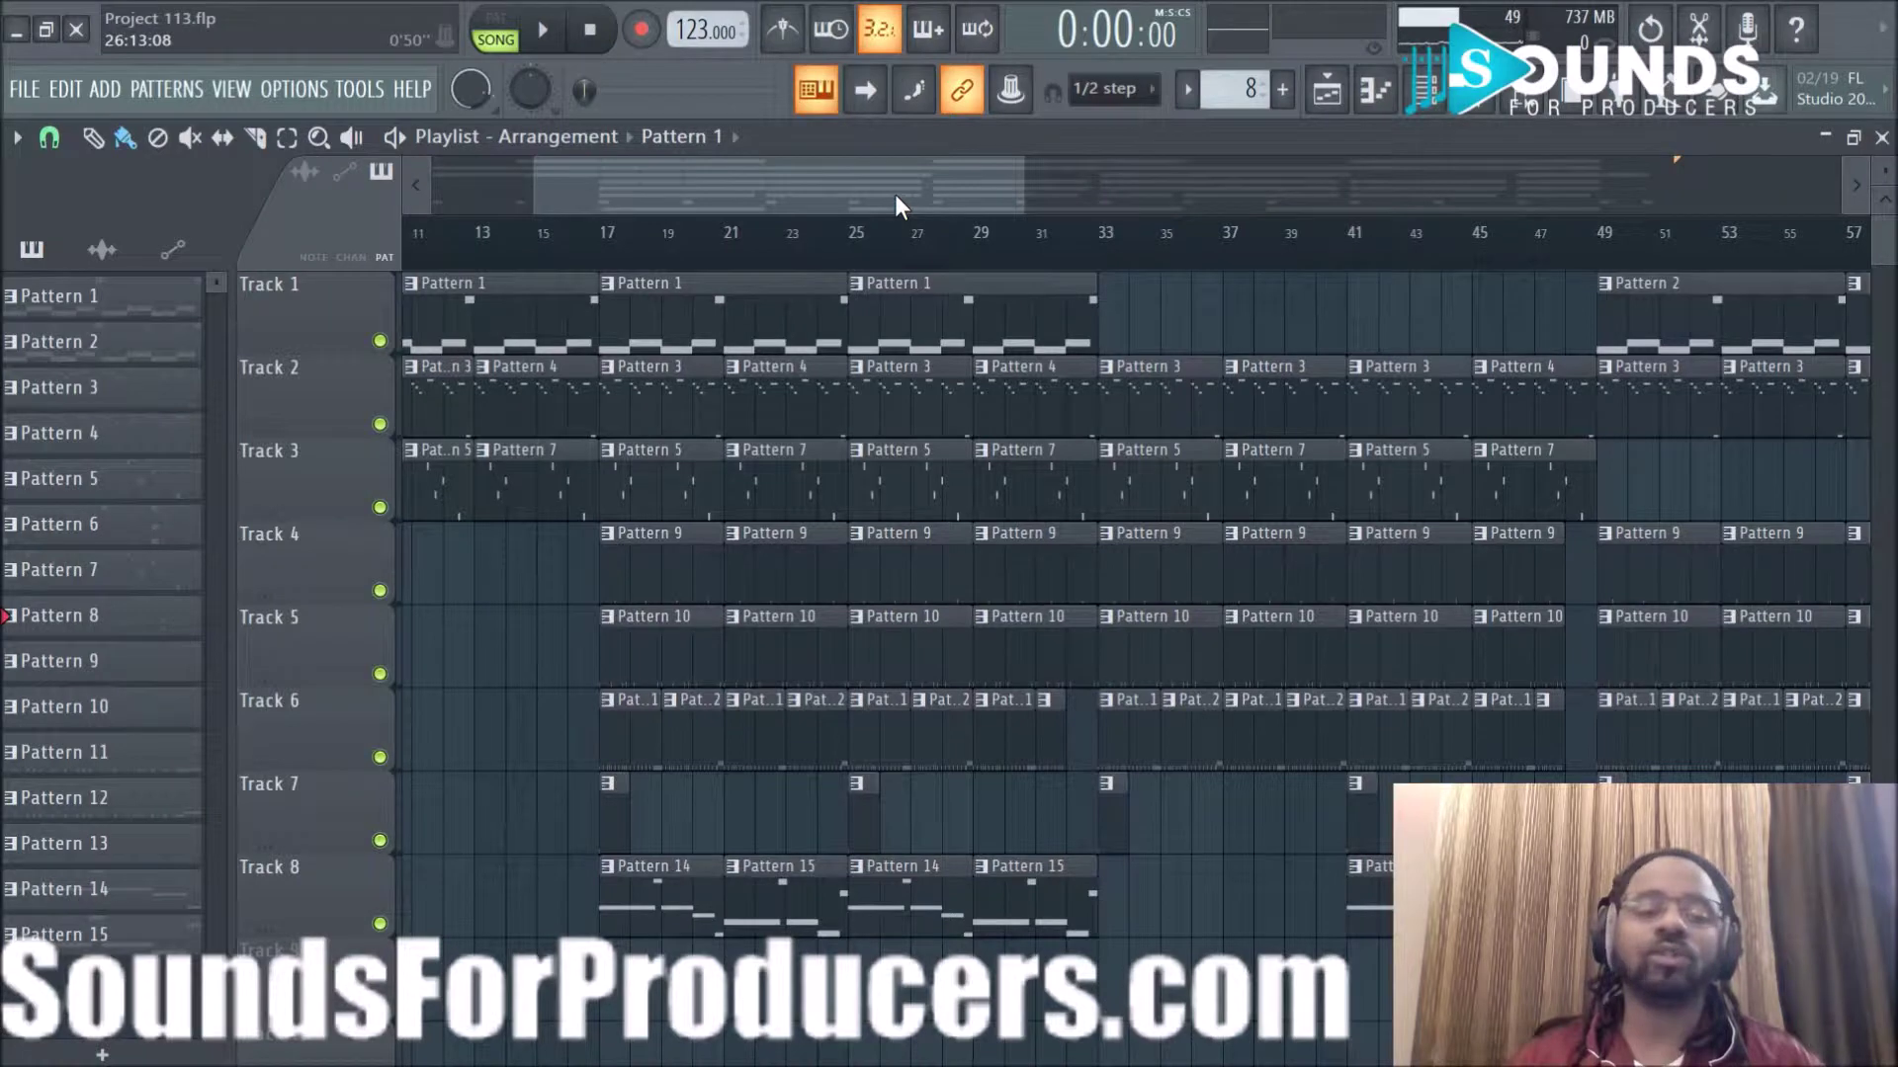
left_click_drag(893, 194, 779, 199)
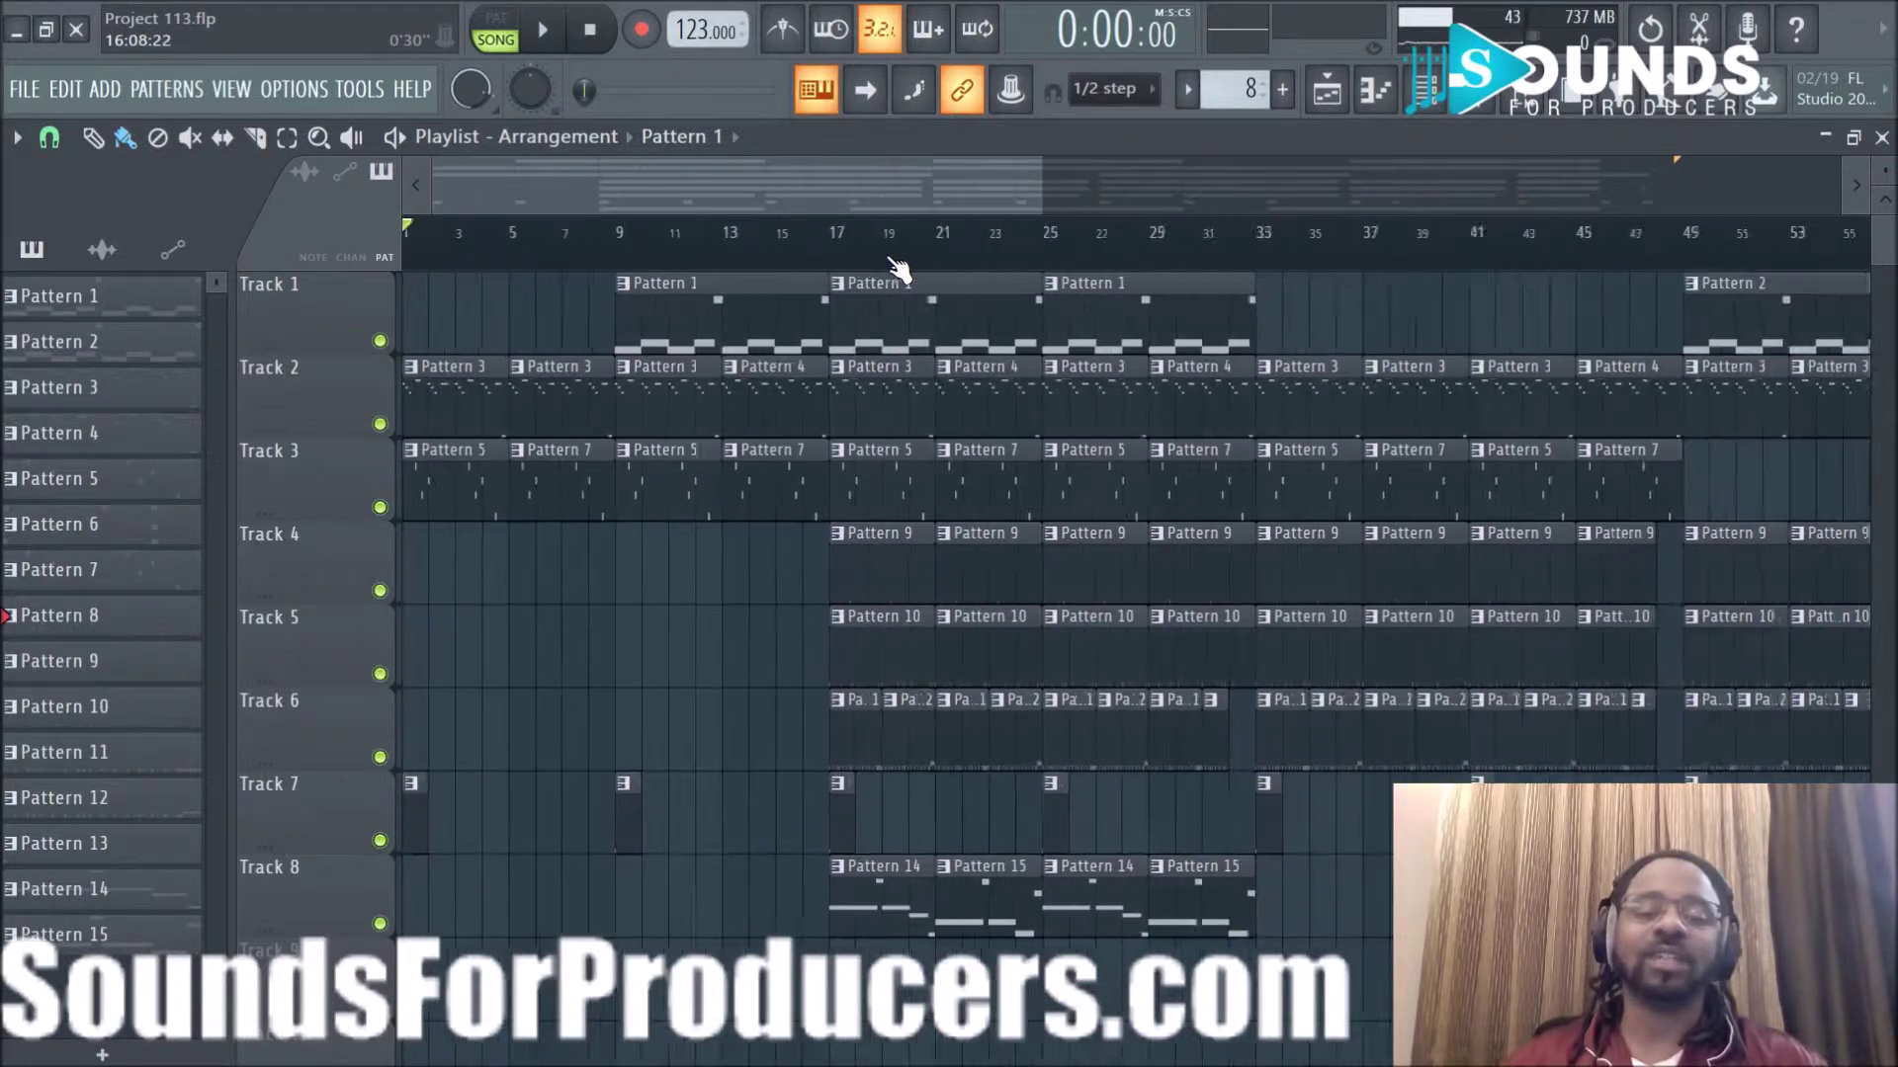
scroll(897, 267, "down", 2)
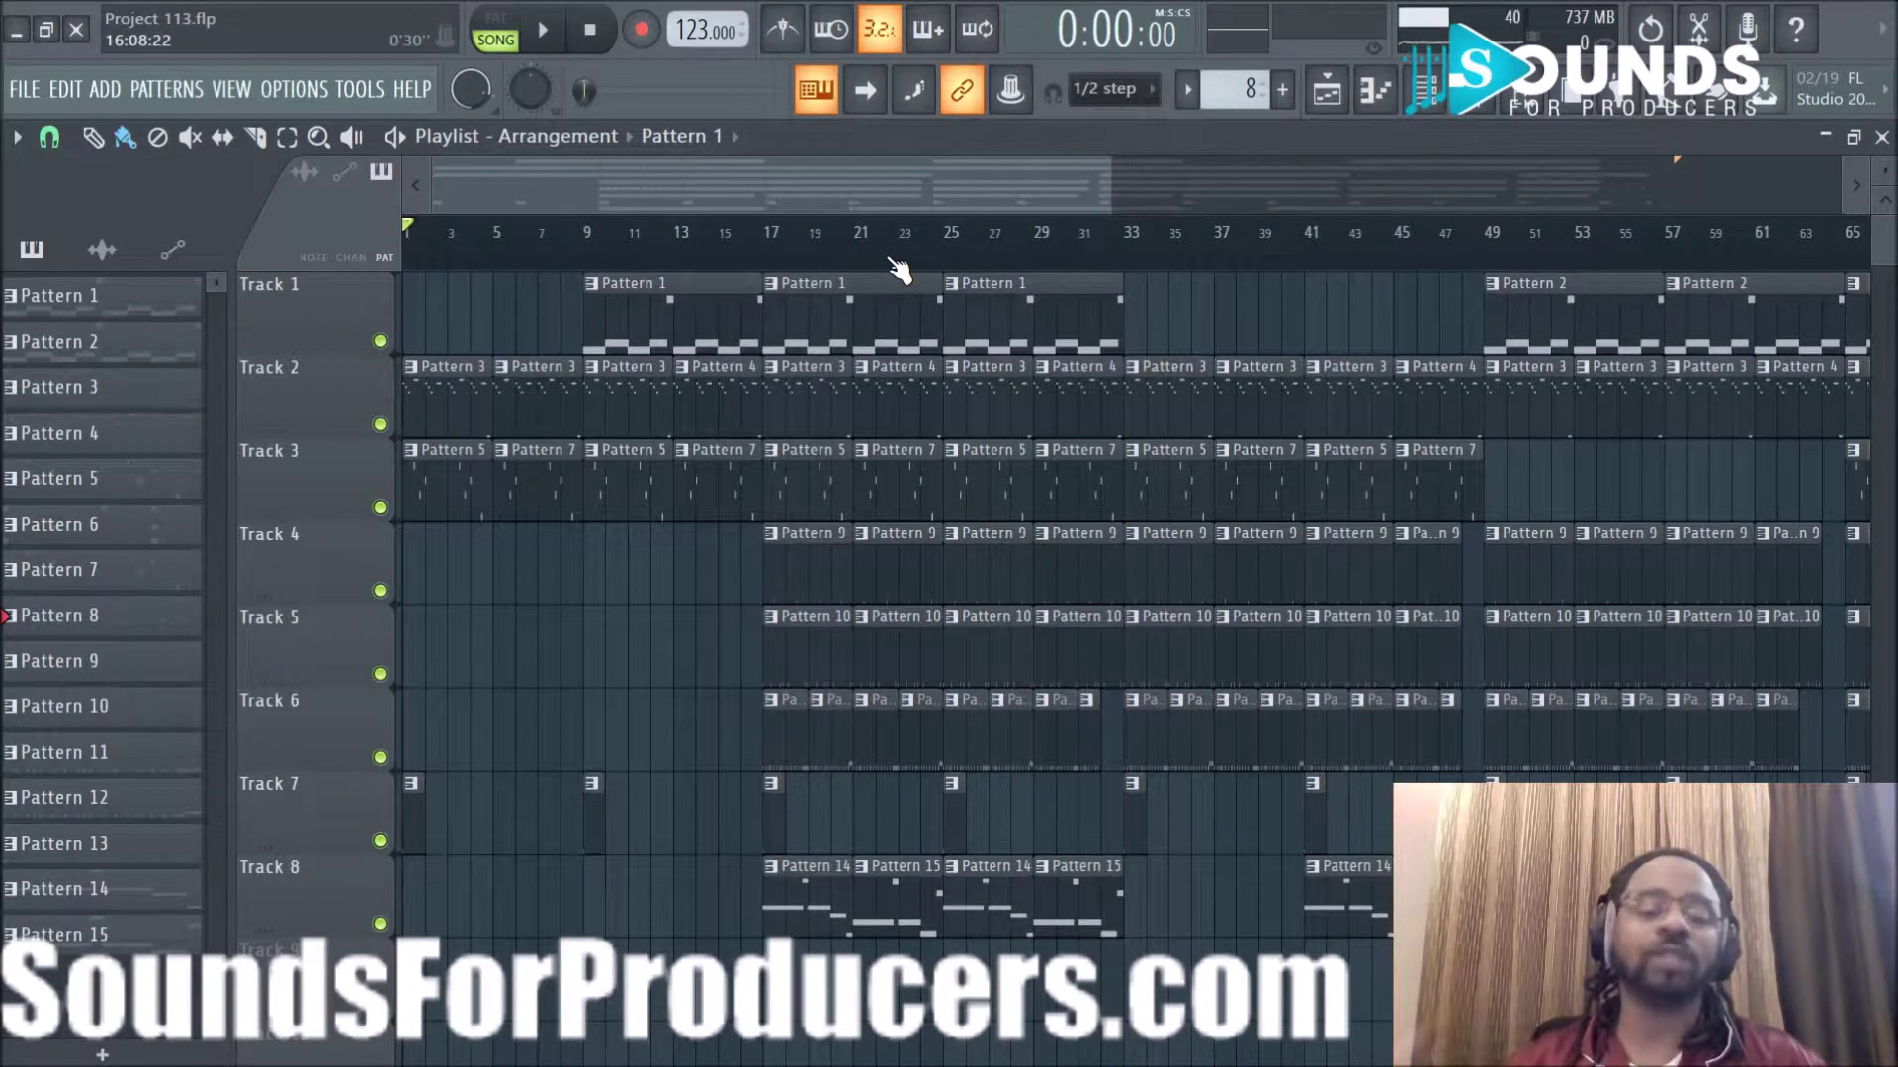
scroll(1087, 247, "up", 4)
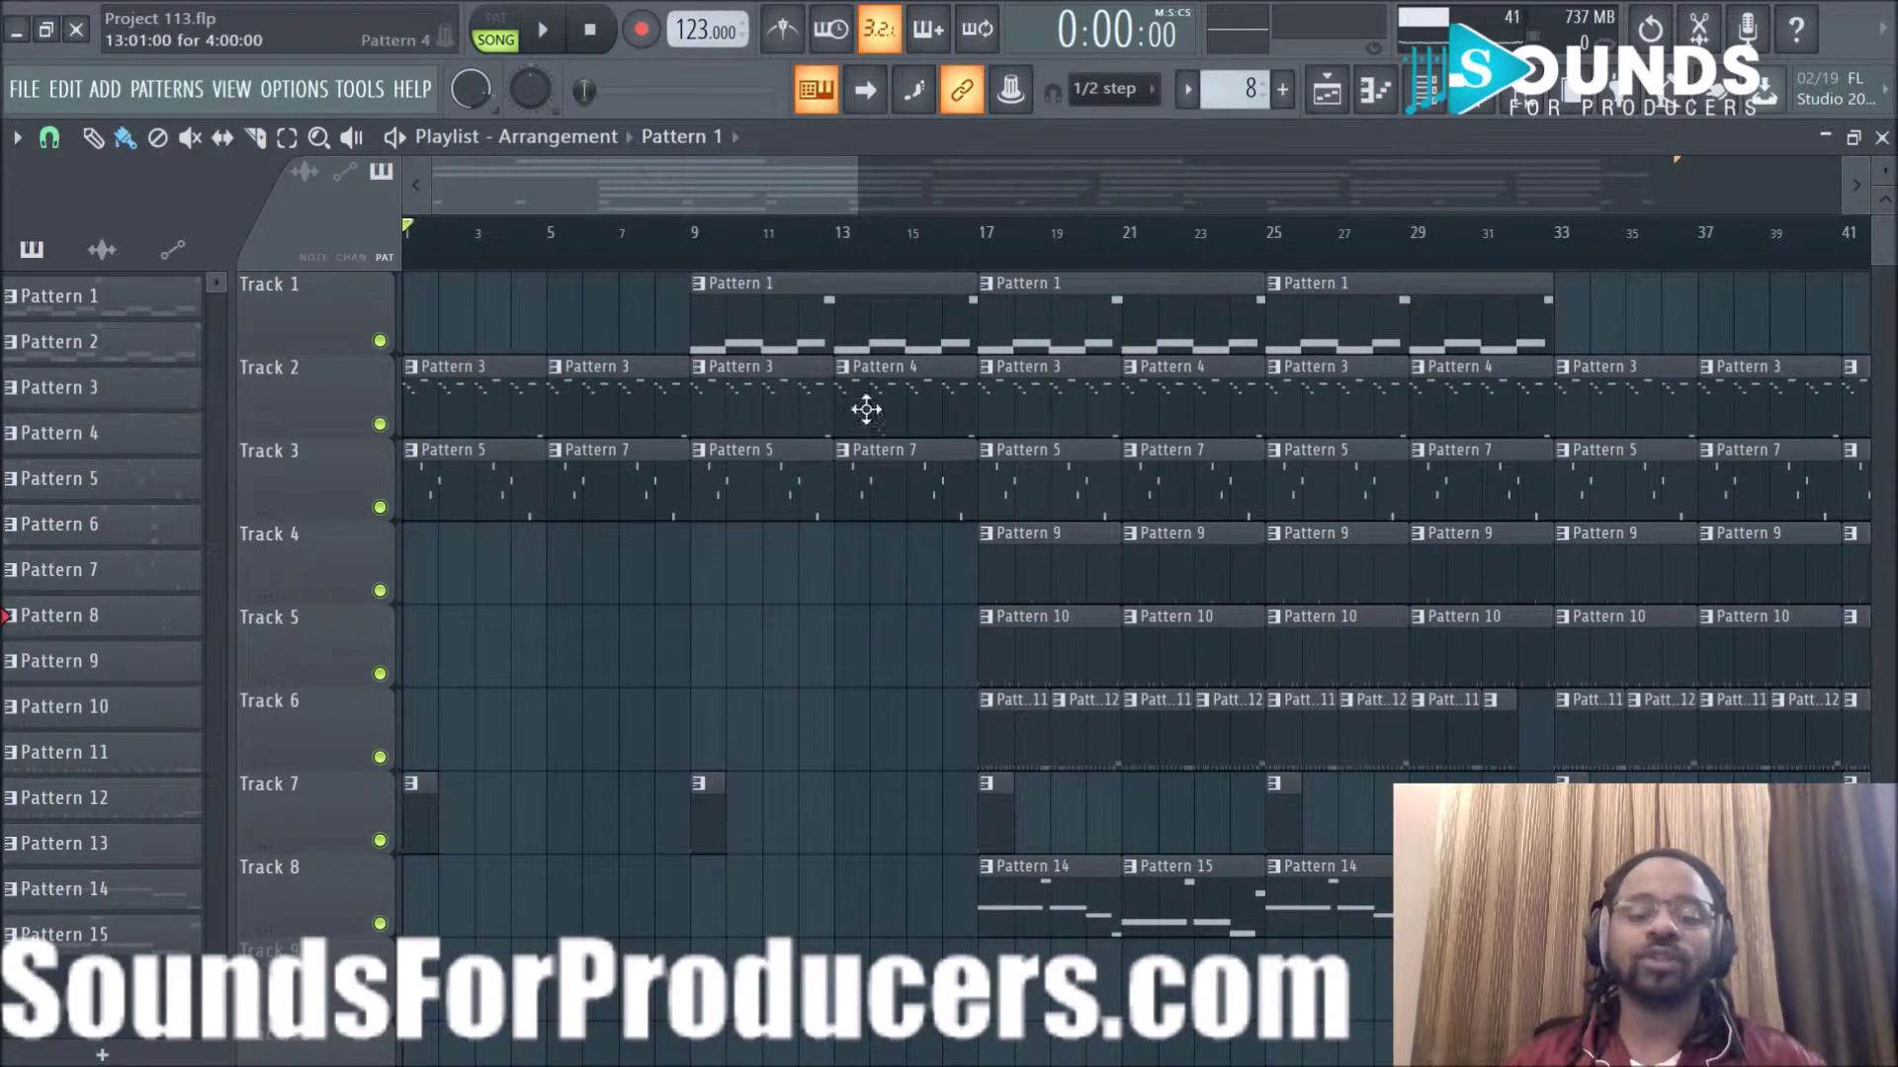
scroll(866, 277, "down", 3)
scroll(866, 276, "down", 1)
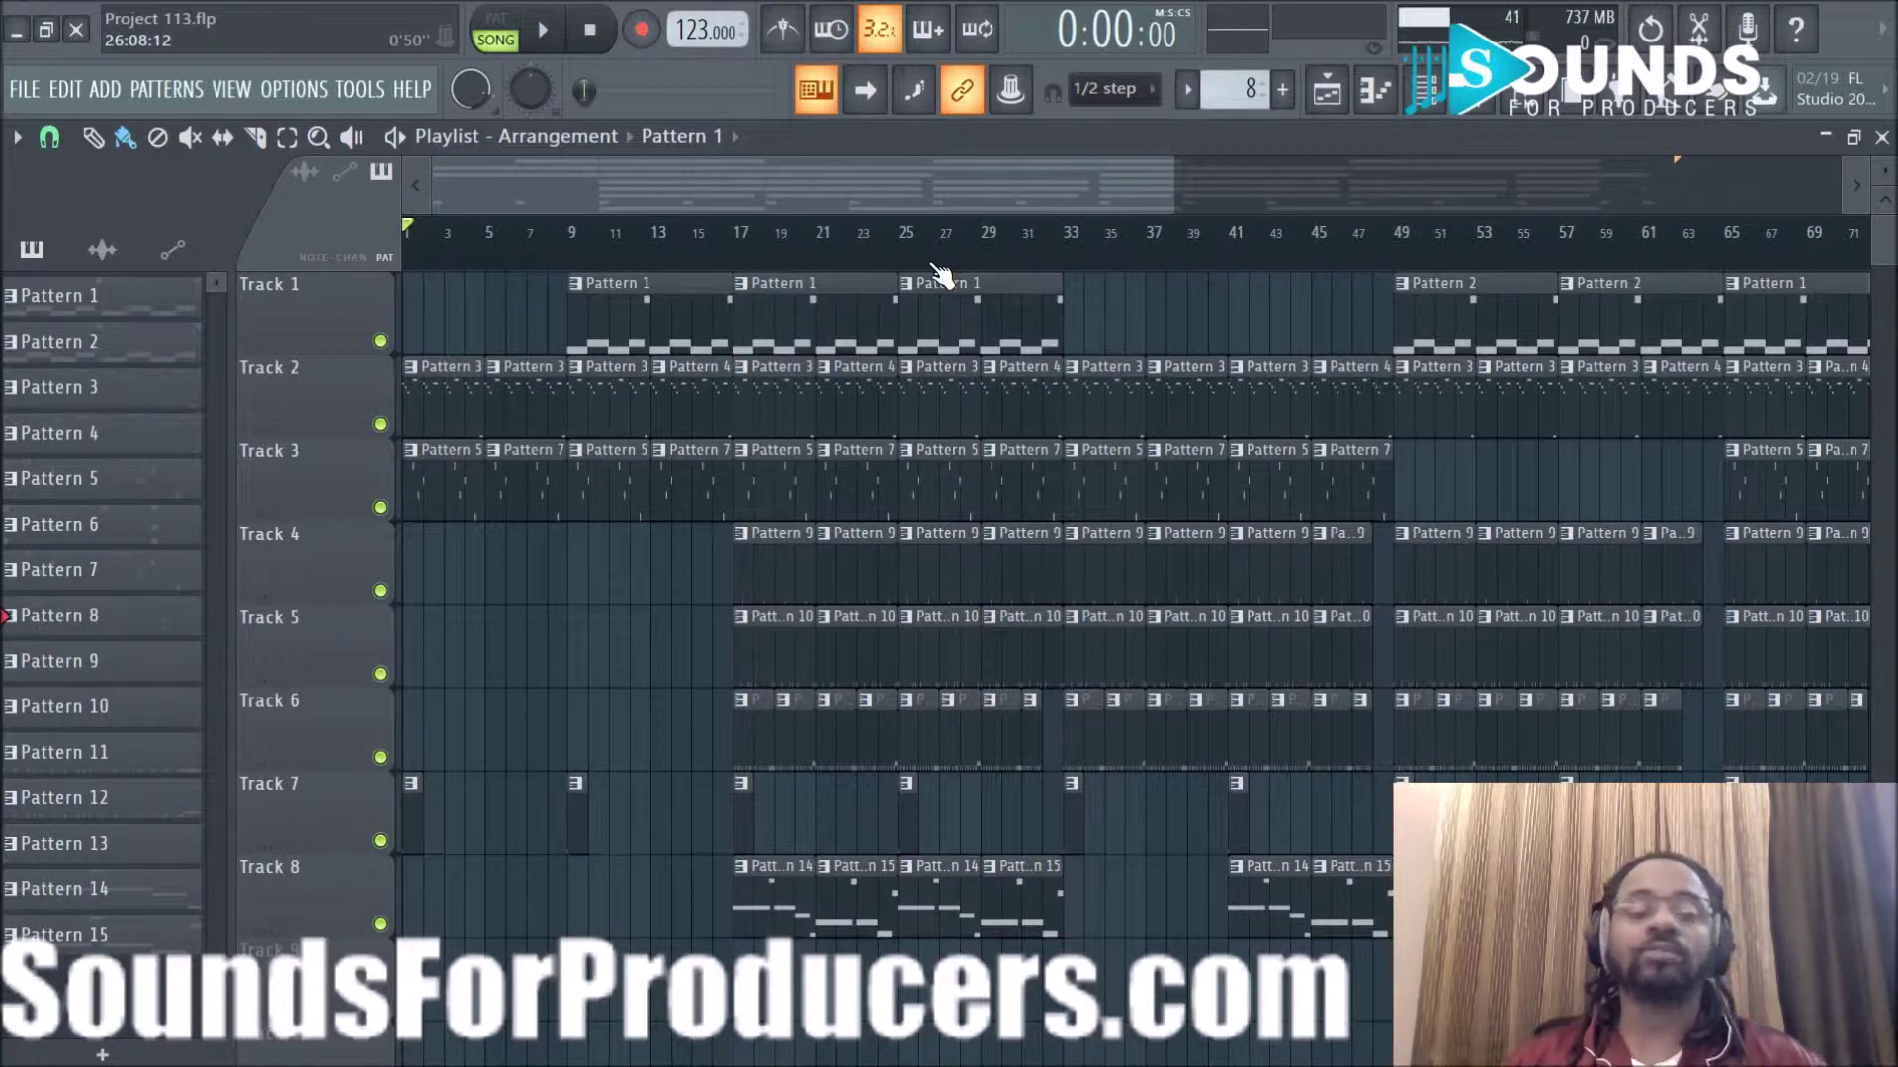
scroll(939, 277, "down", 3)
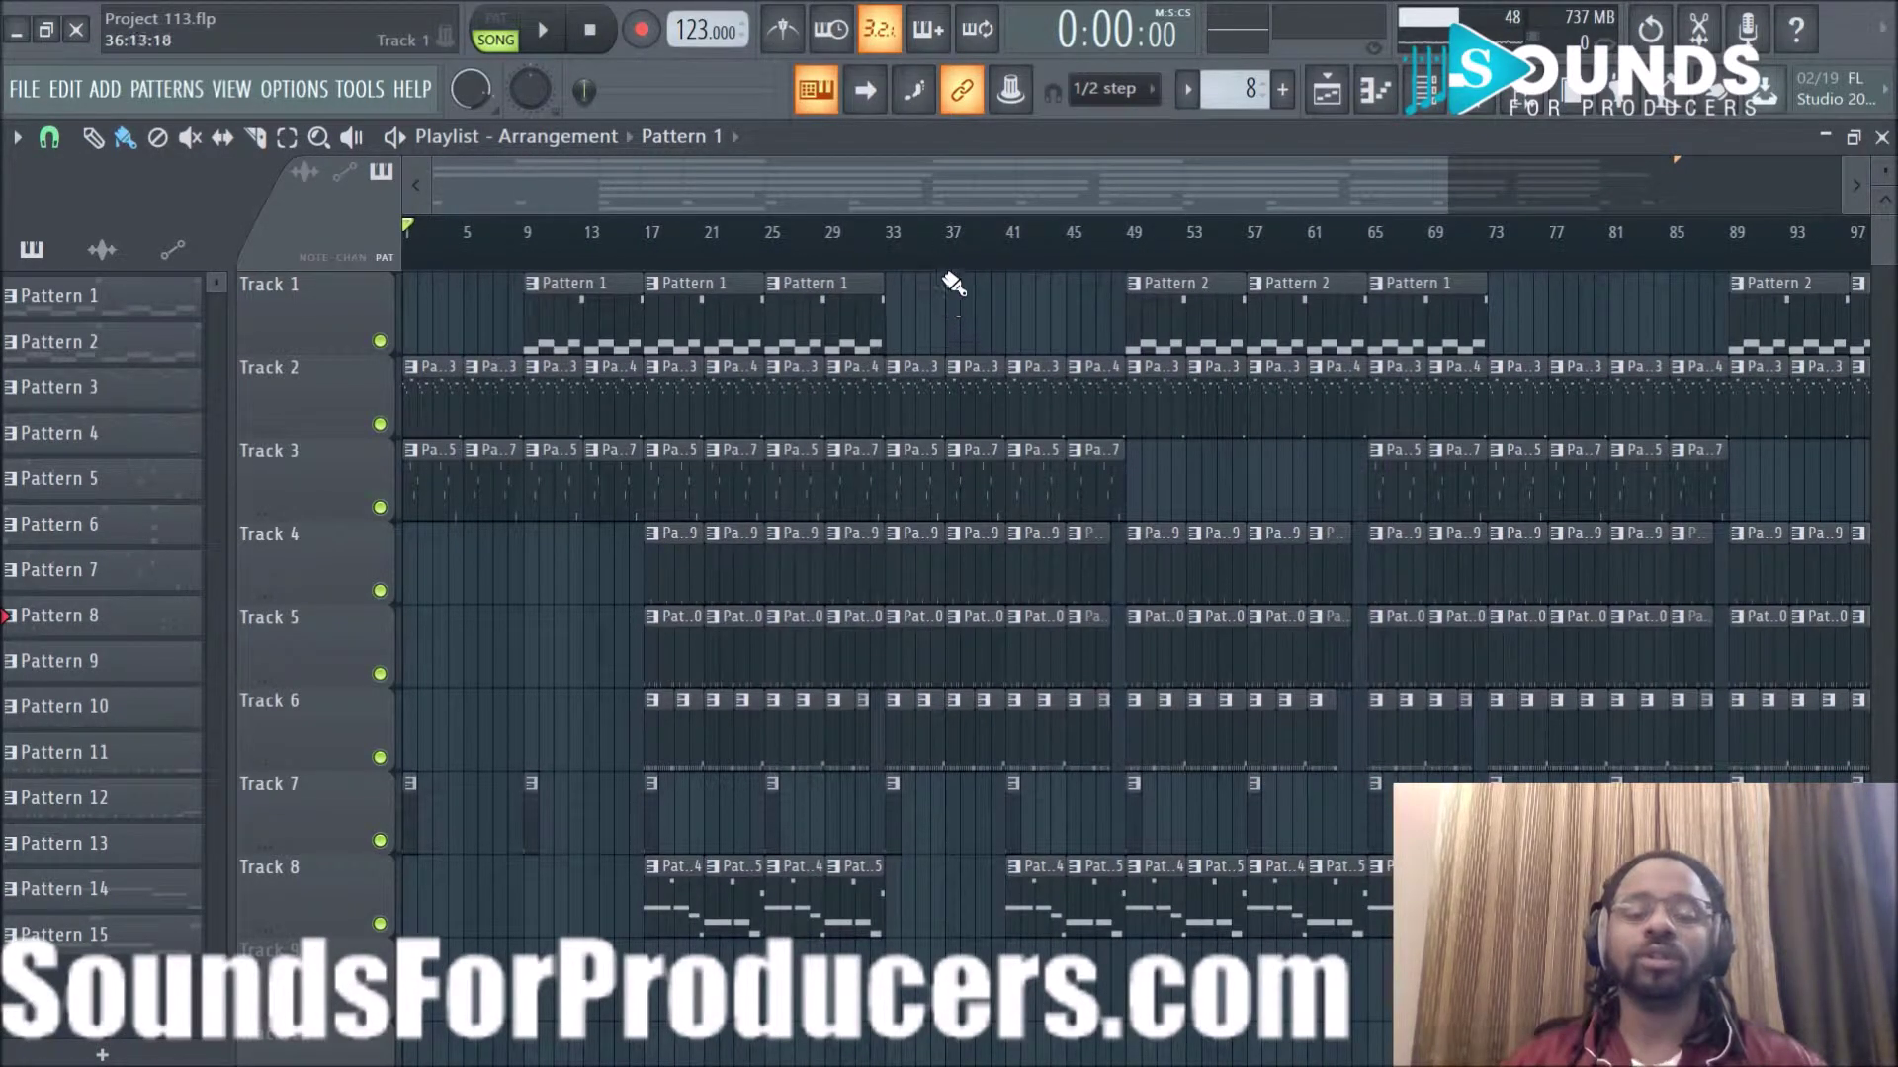
scroll(953, 254, "down", 1)
scroll(953, 254, "down", 1)
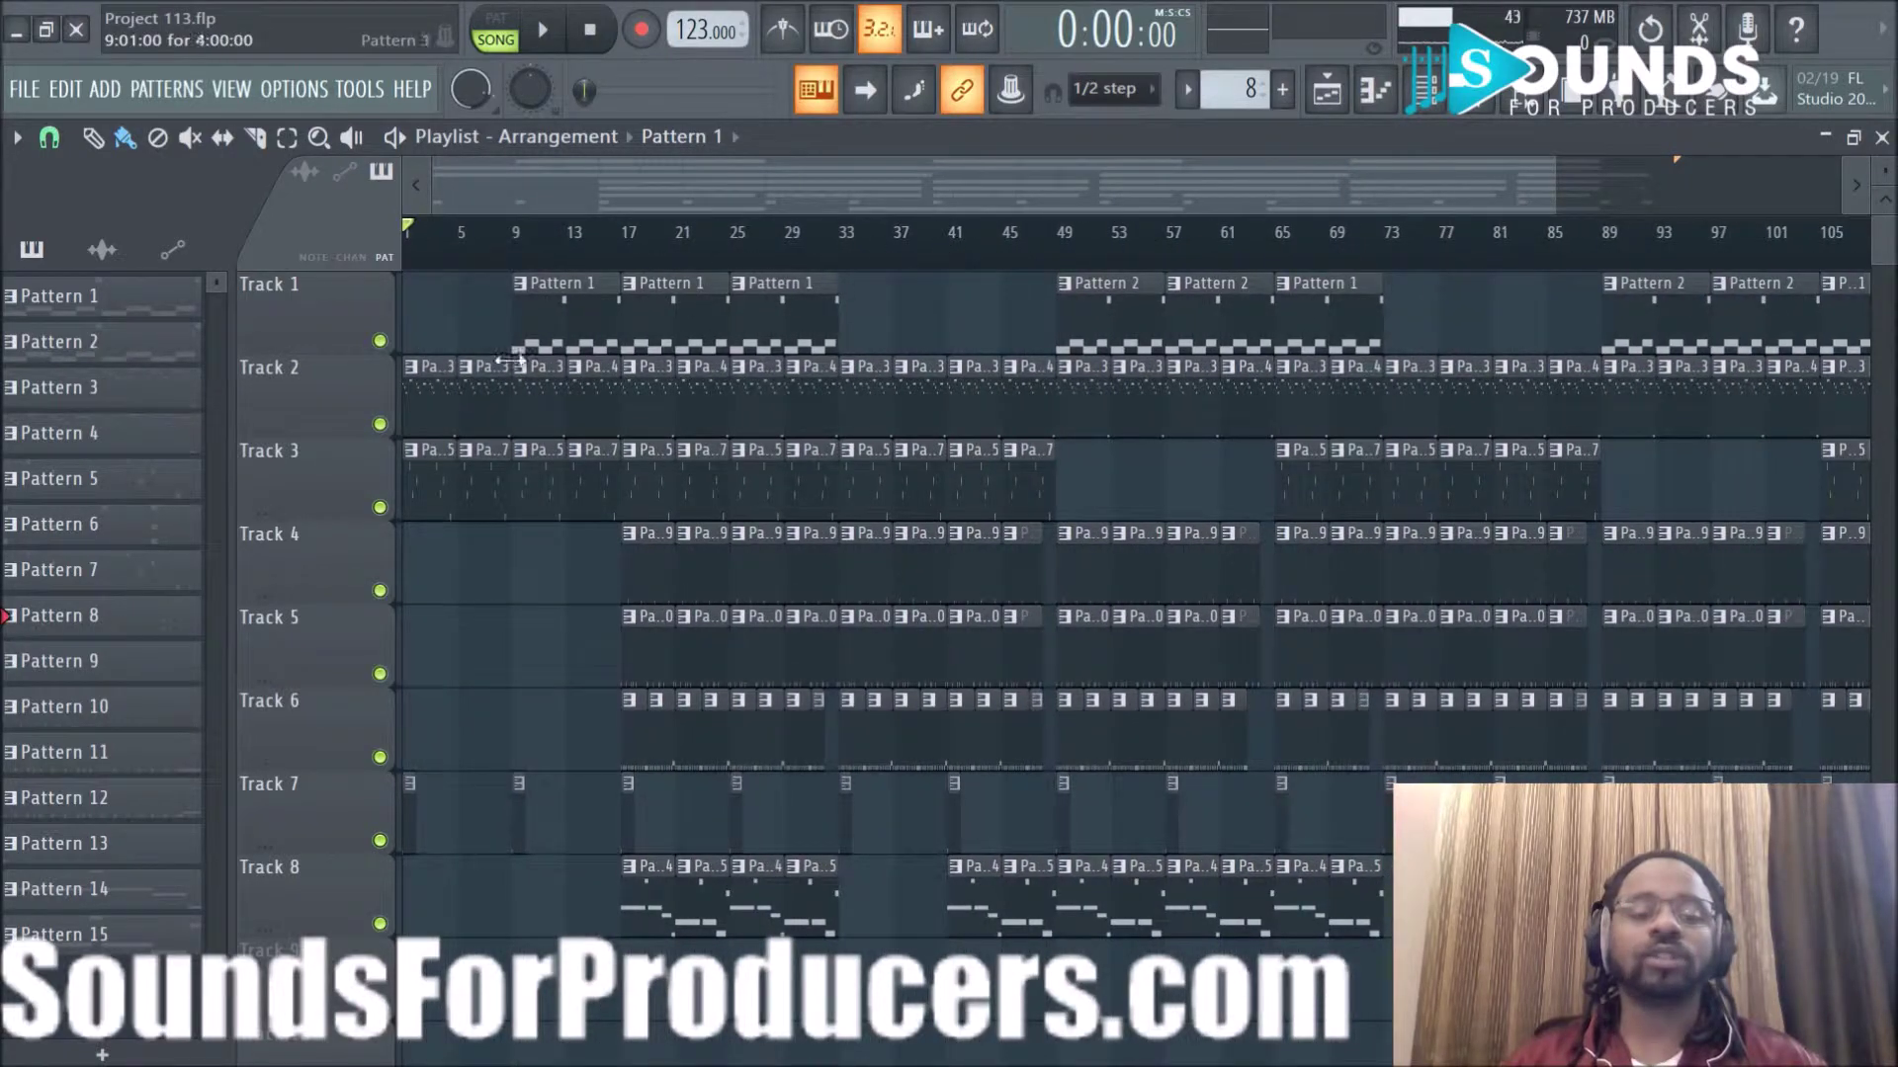
Set the playback position to bar 9, solo Track 1 and play the lead pattern.
left_click(515, 255)
scroll(523, 262, "up", 4)
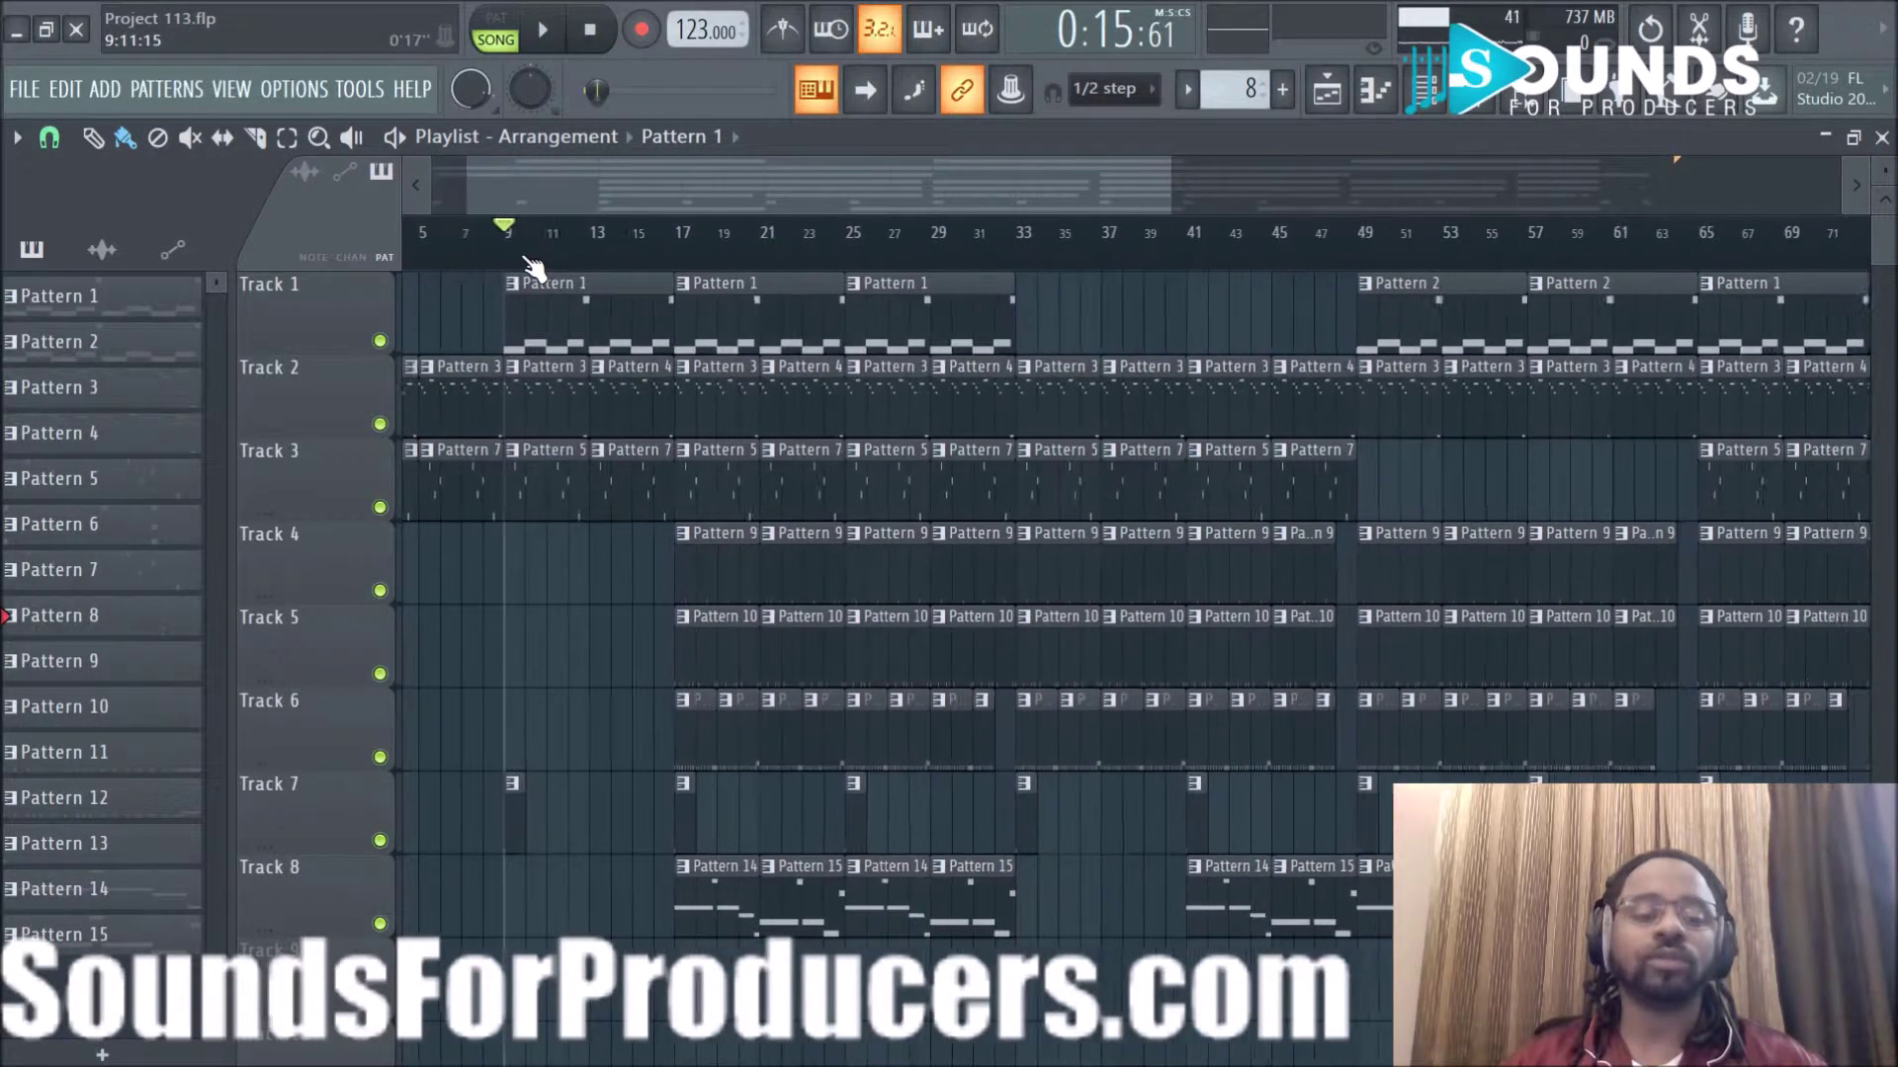
left_click(379, 341, "ctrl")
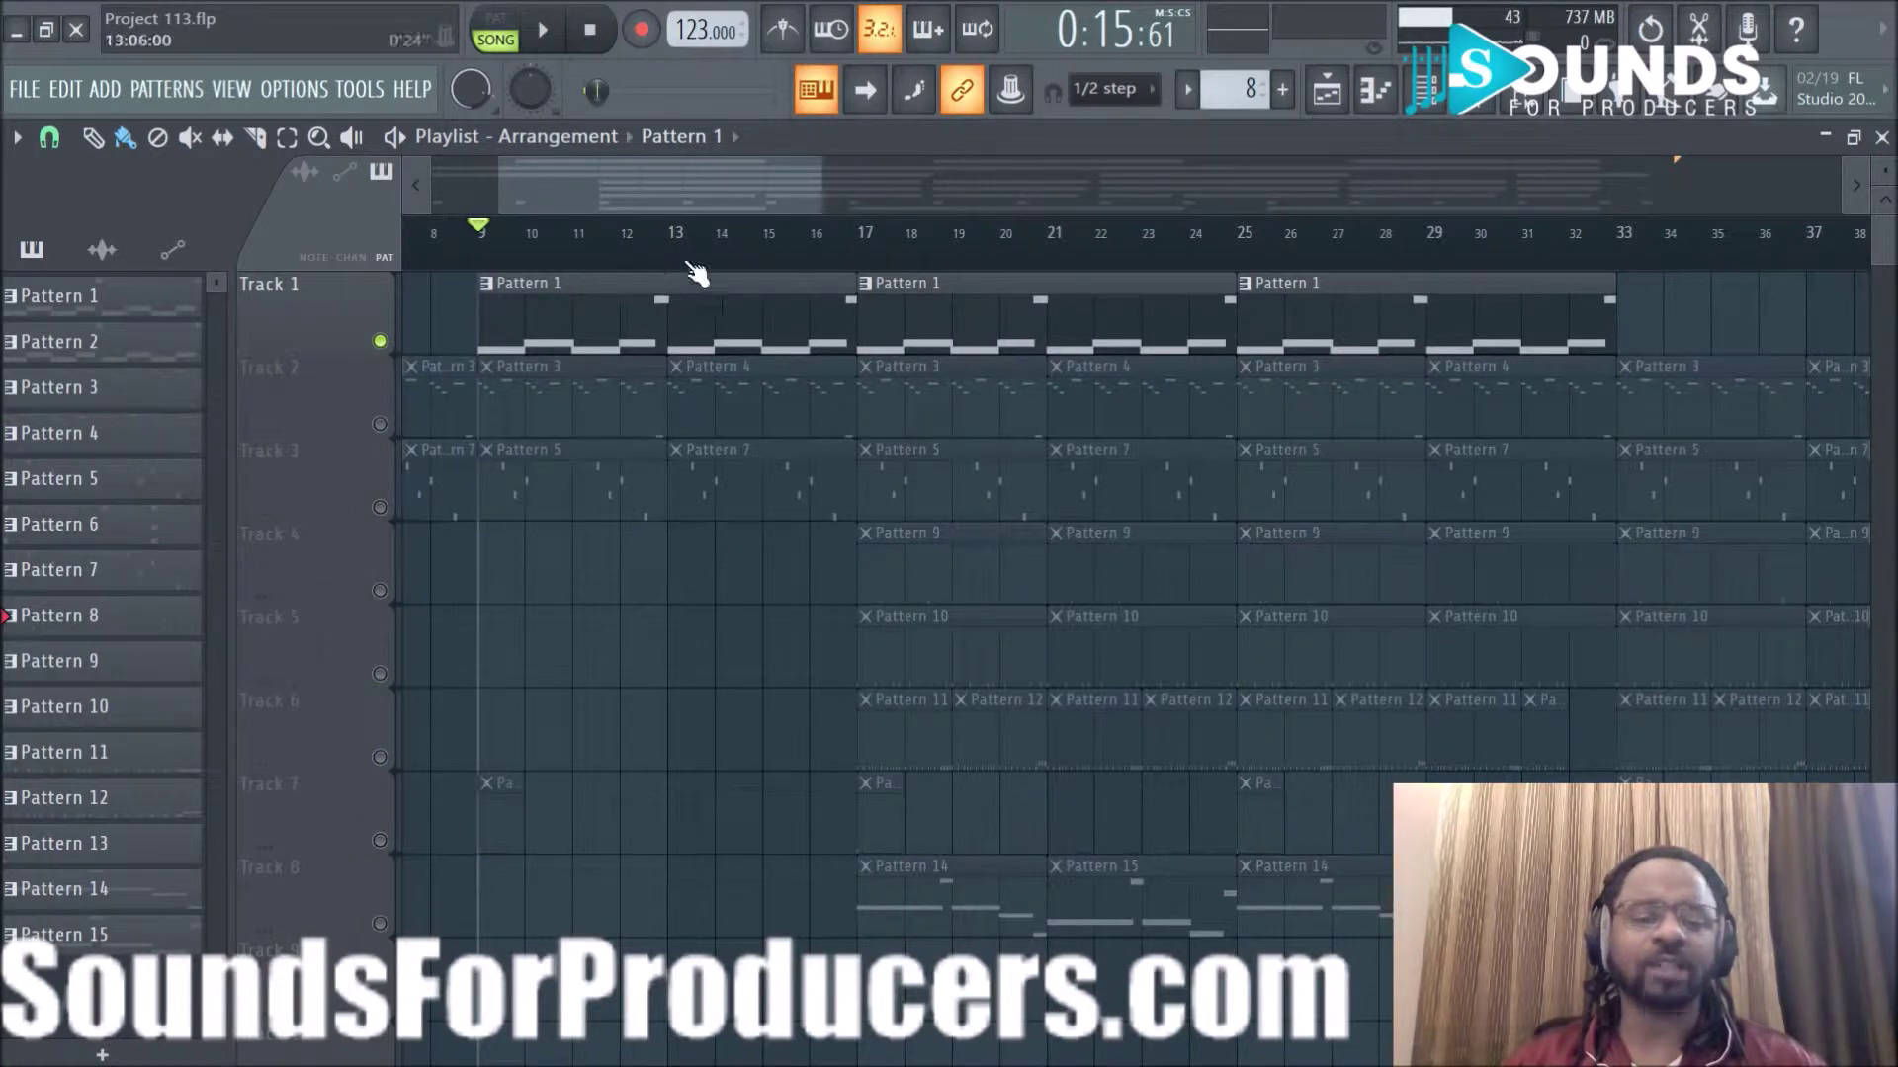
left_click_drag(668, 193, 620, 198)
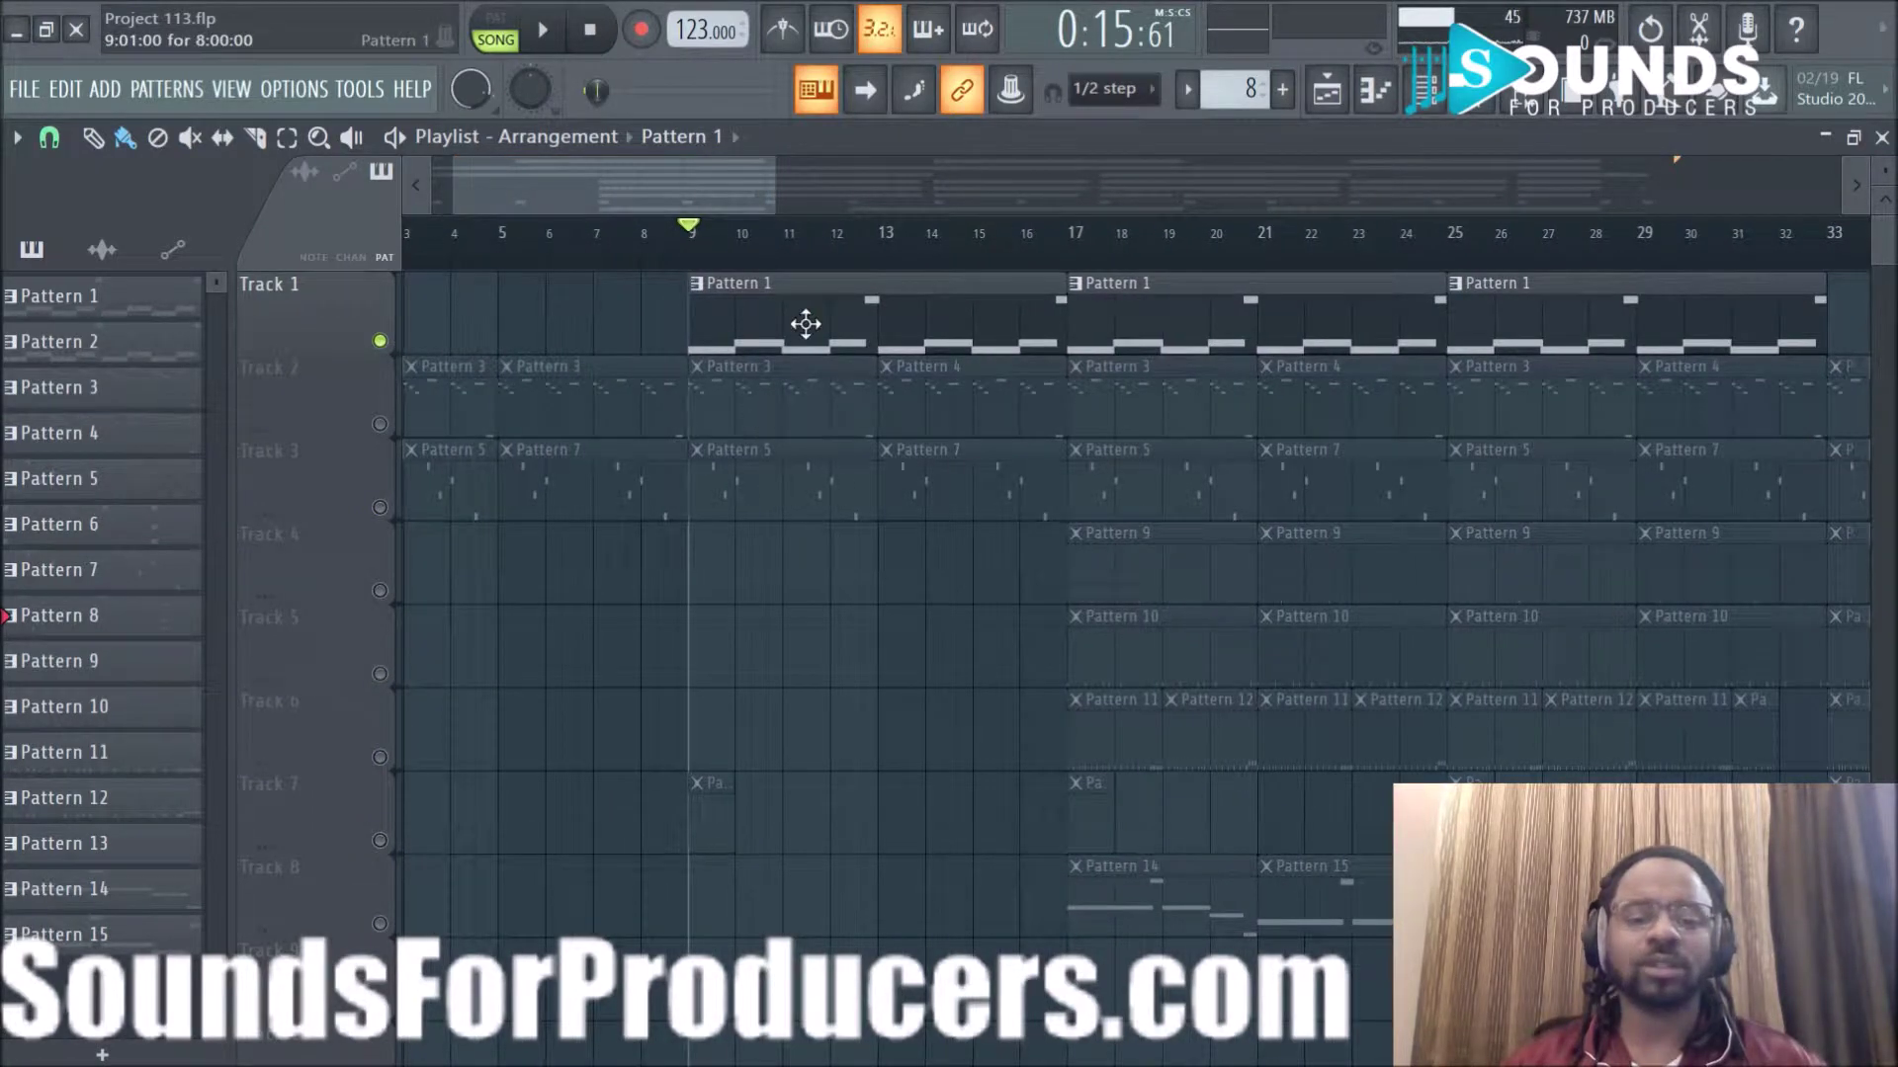
key("space")
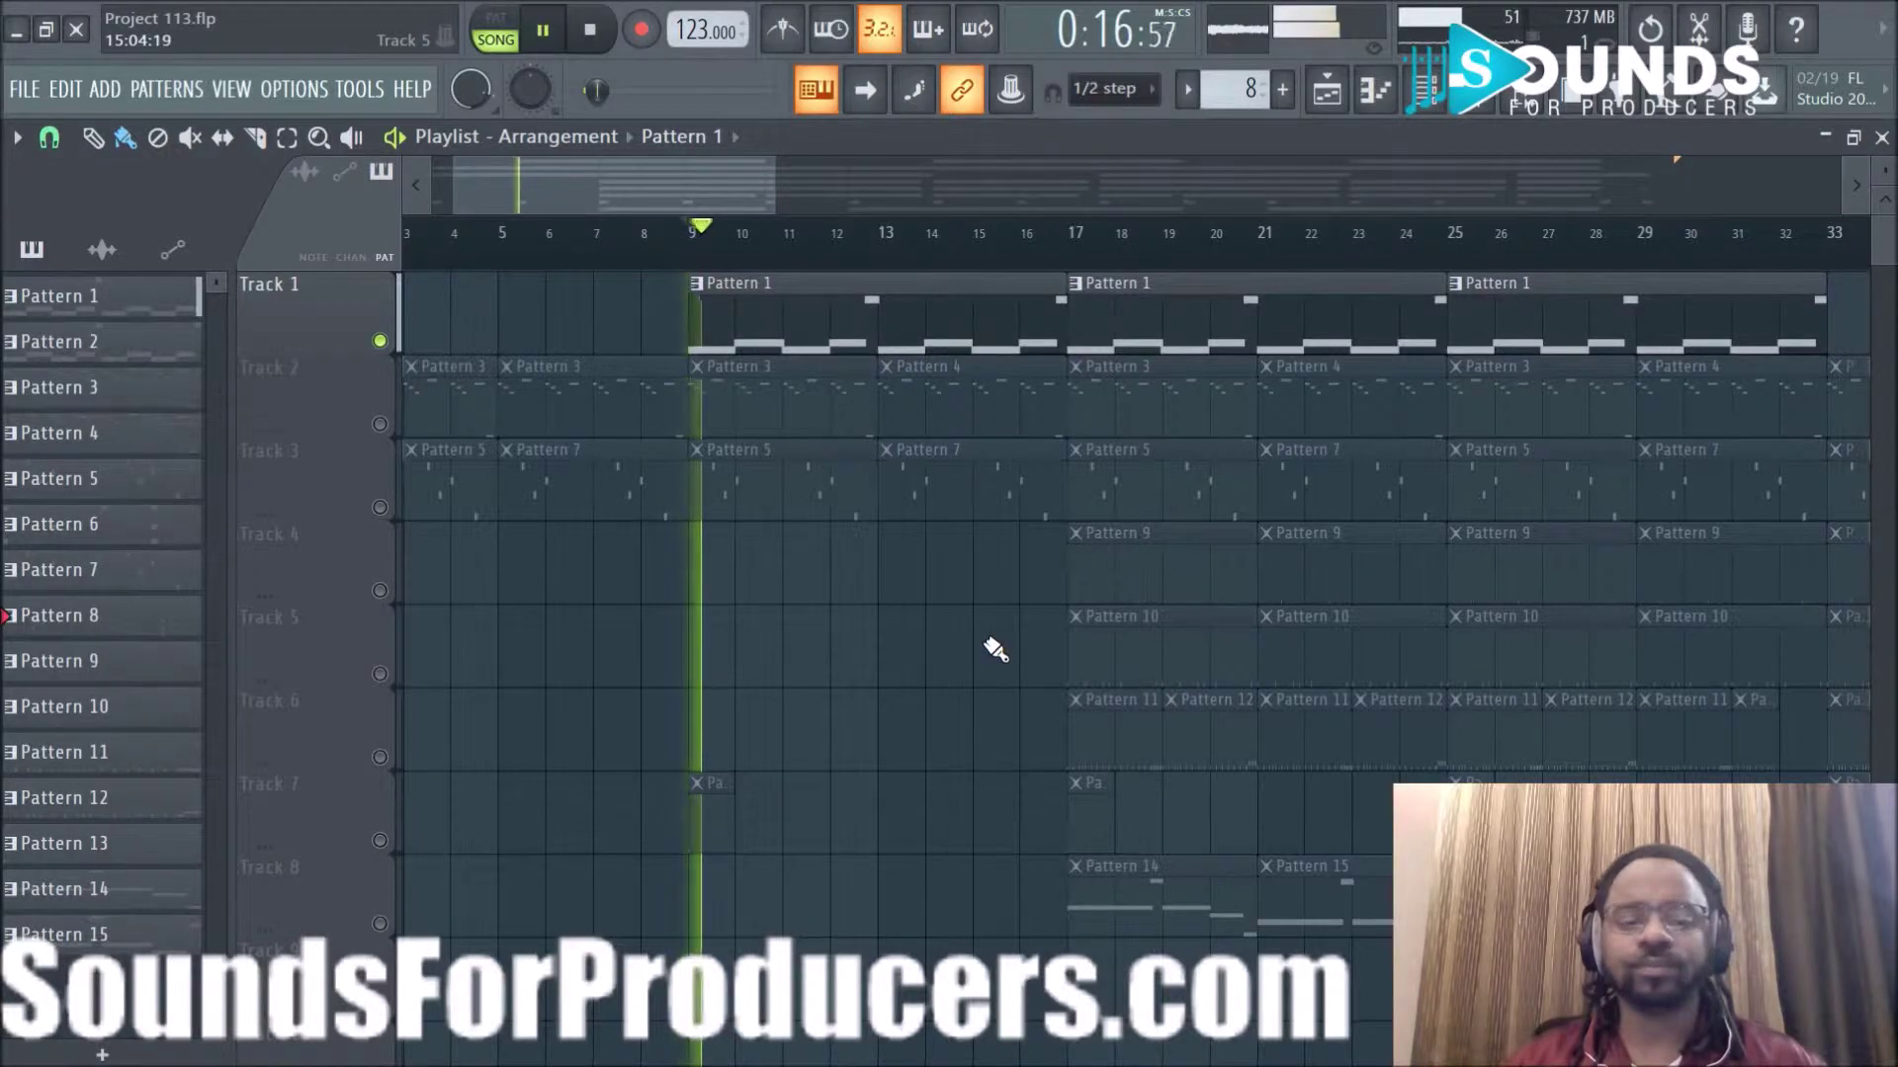
Stop playback and inspect the preset loaded in the lead's reFX Nexus channel.
key("F9")
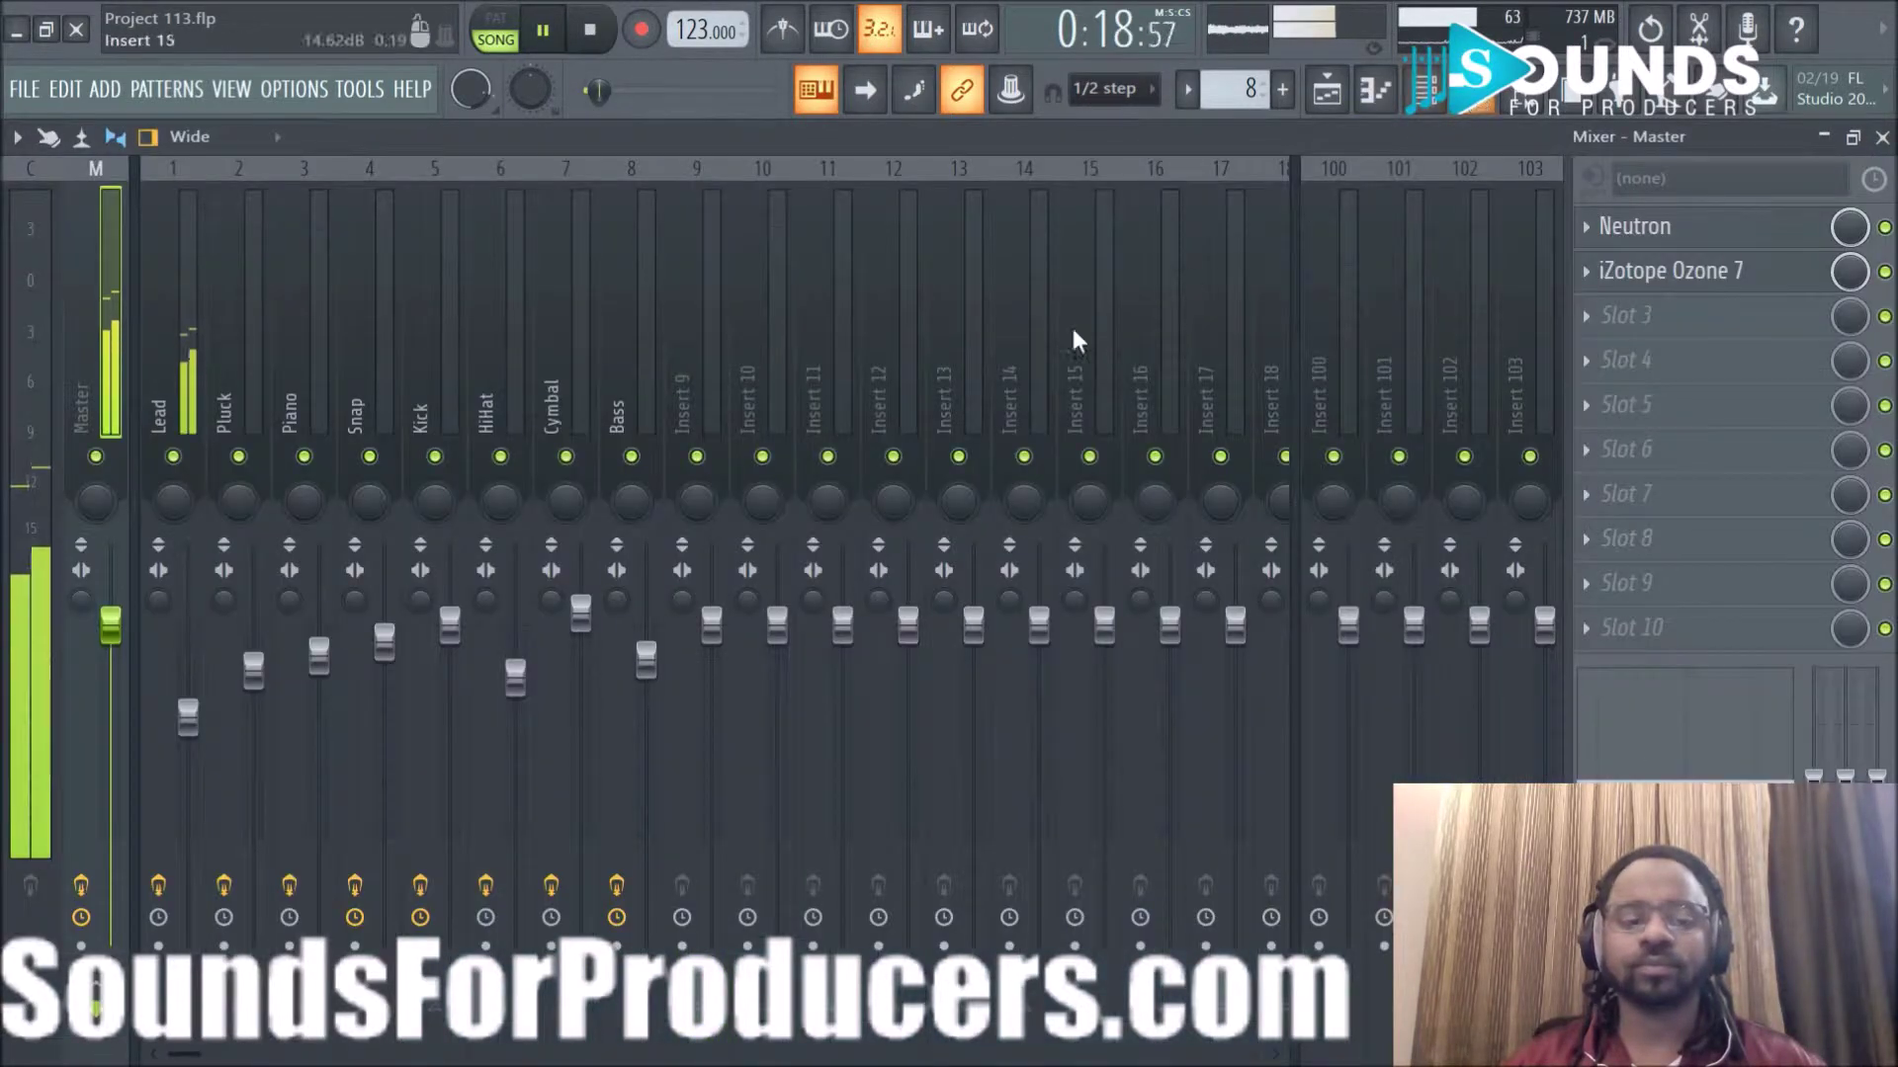
left_click(1327, 99)
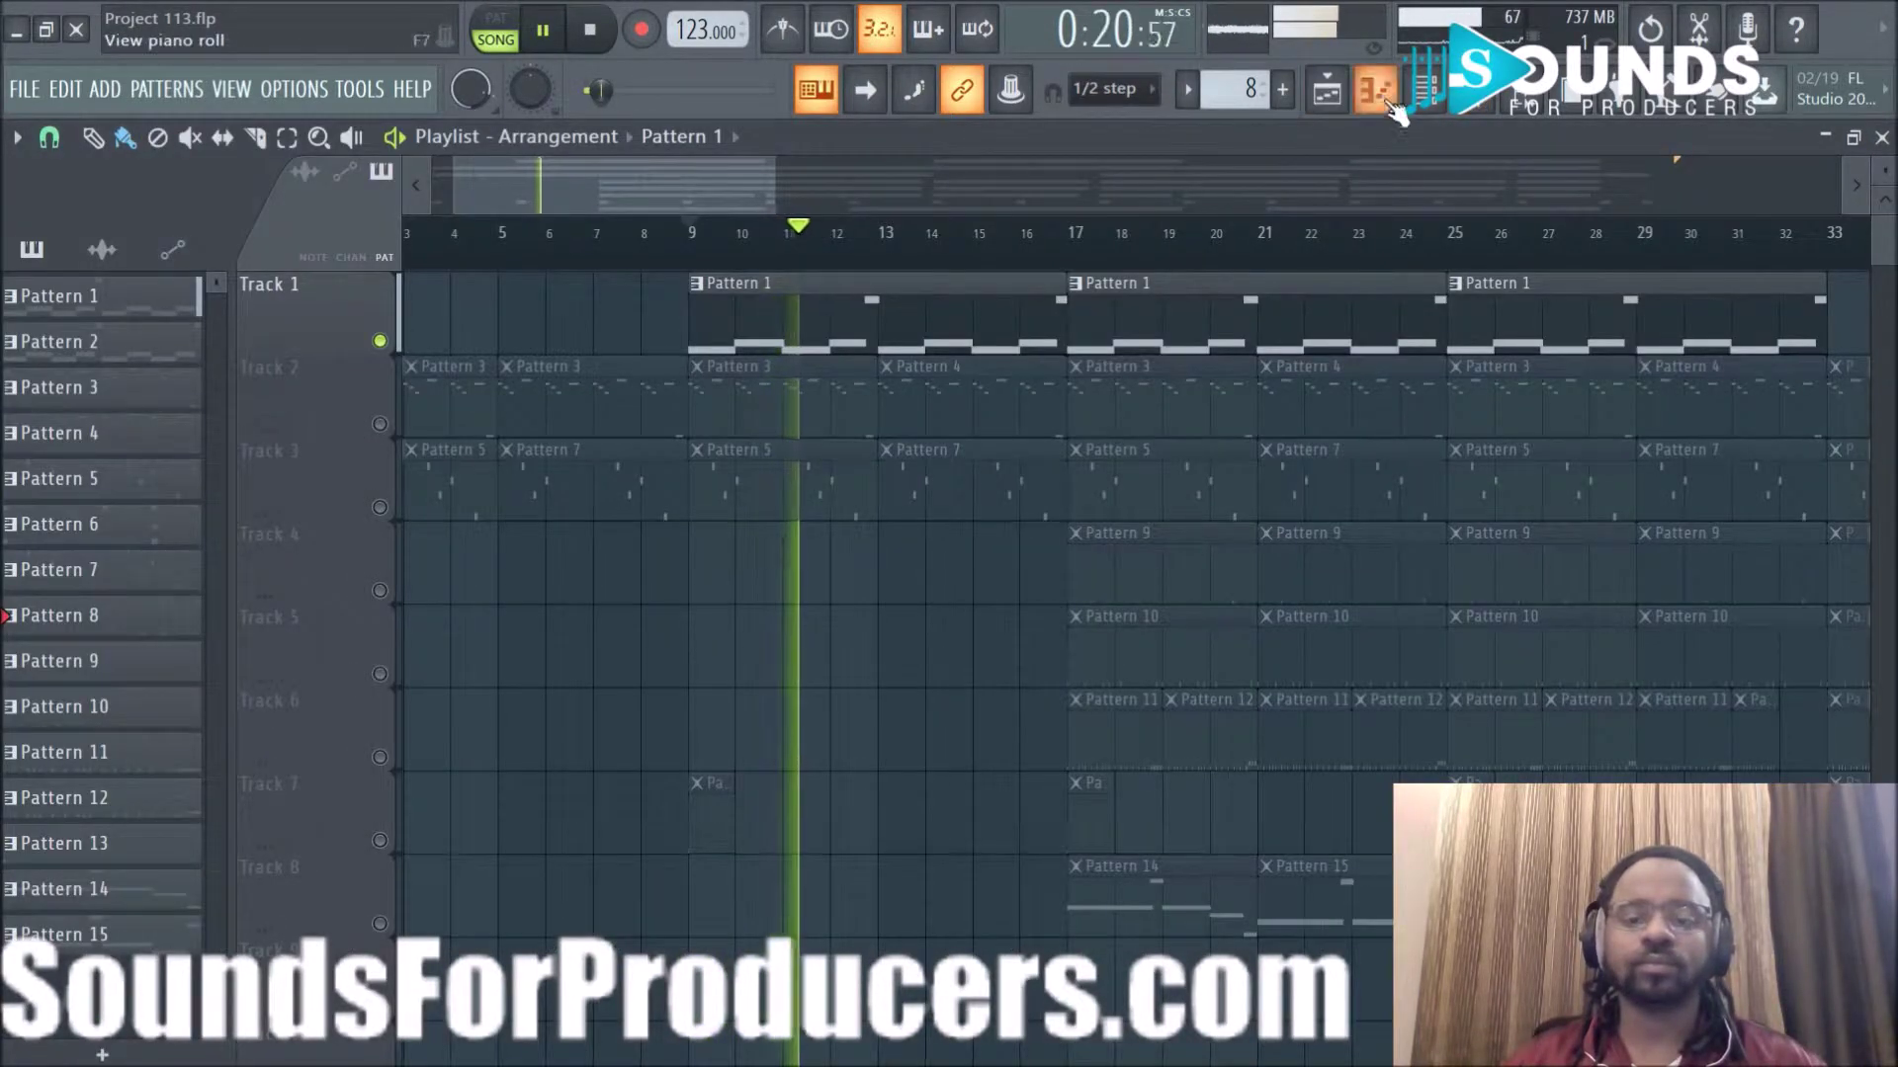
key("F6")
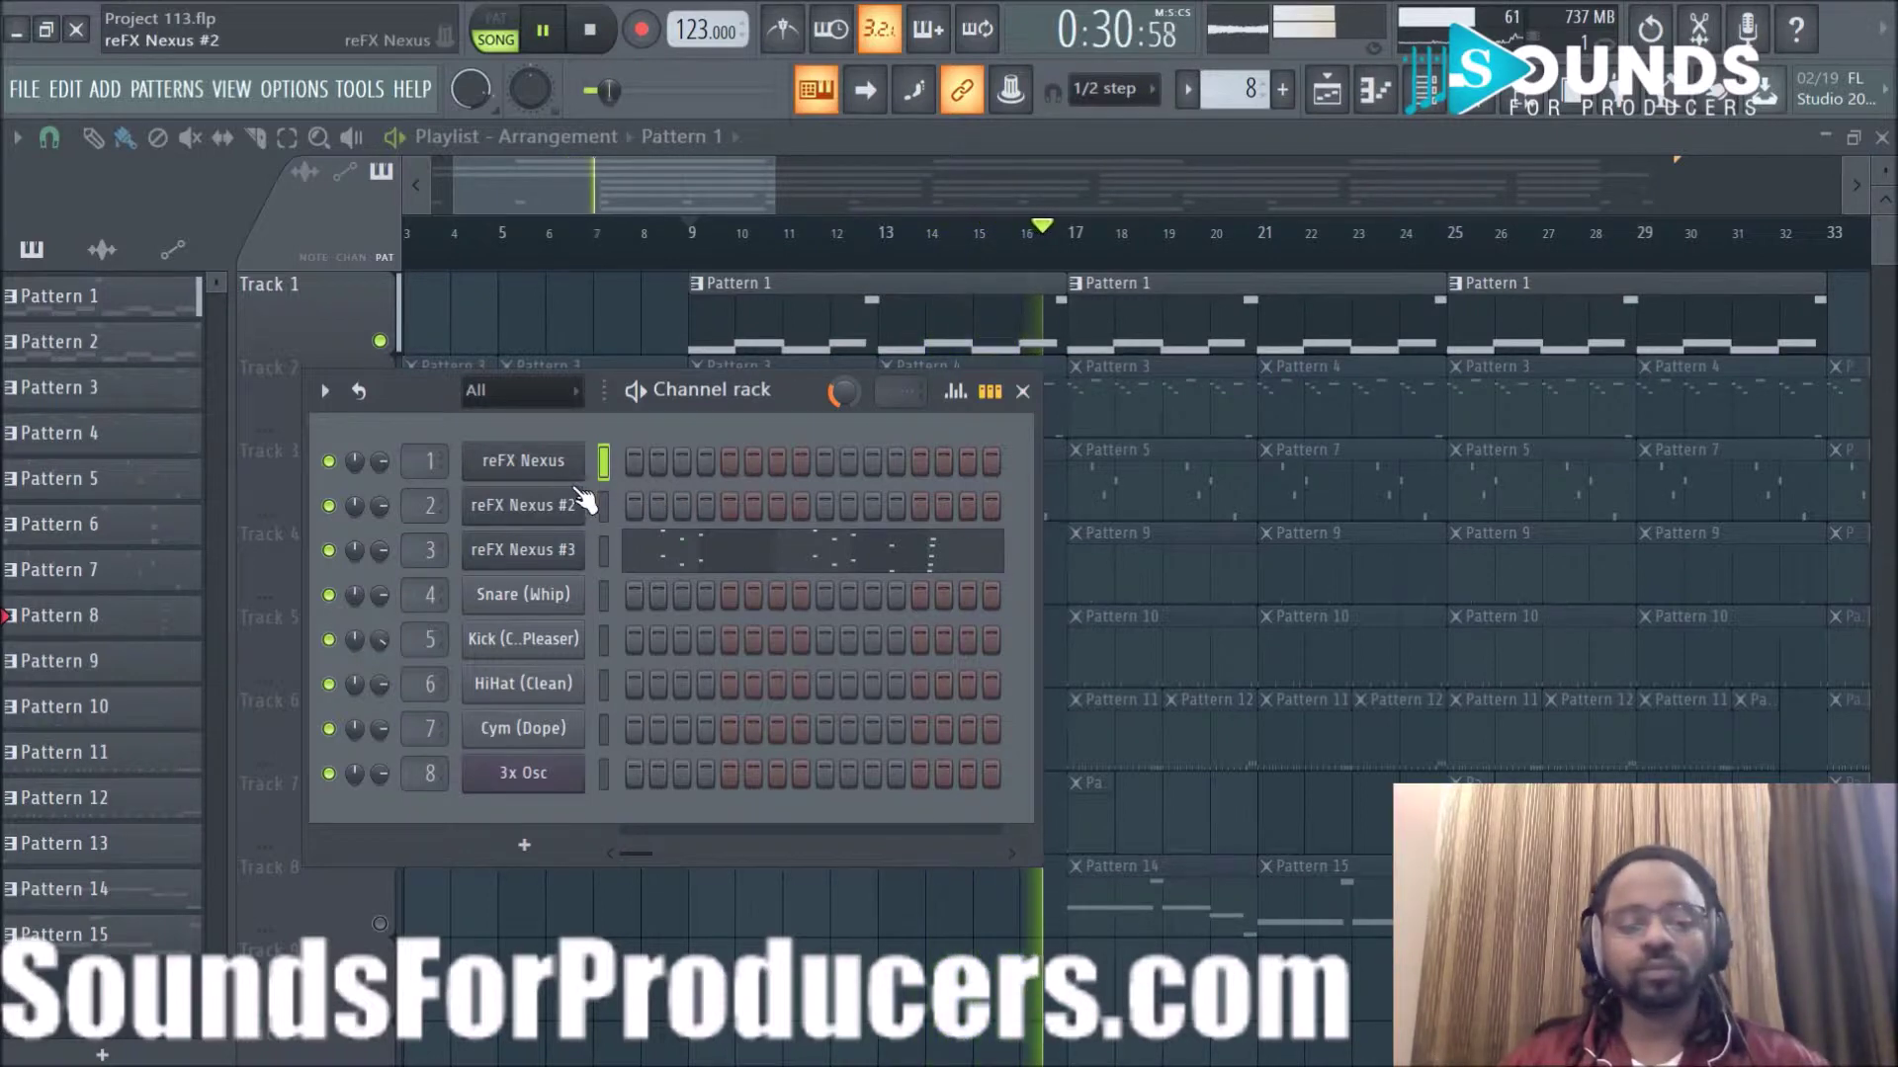
key("space")
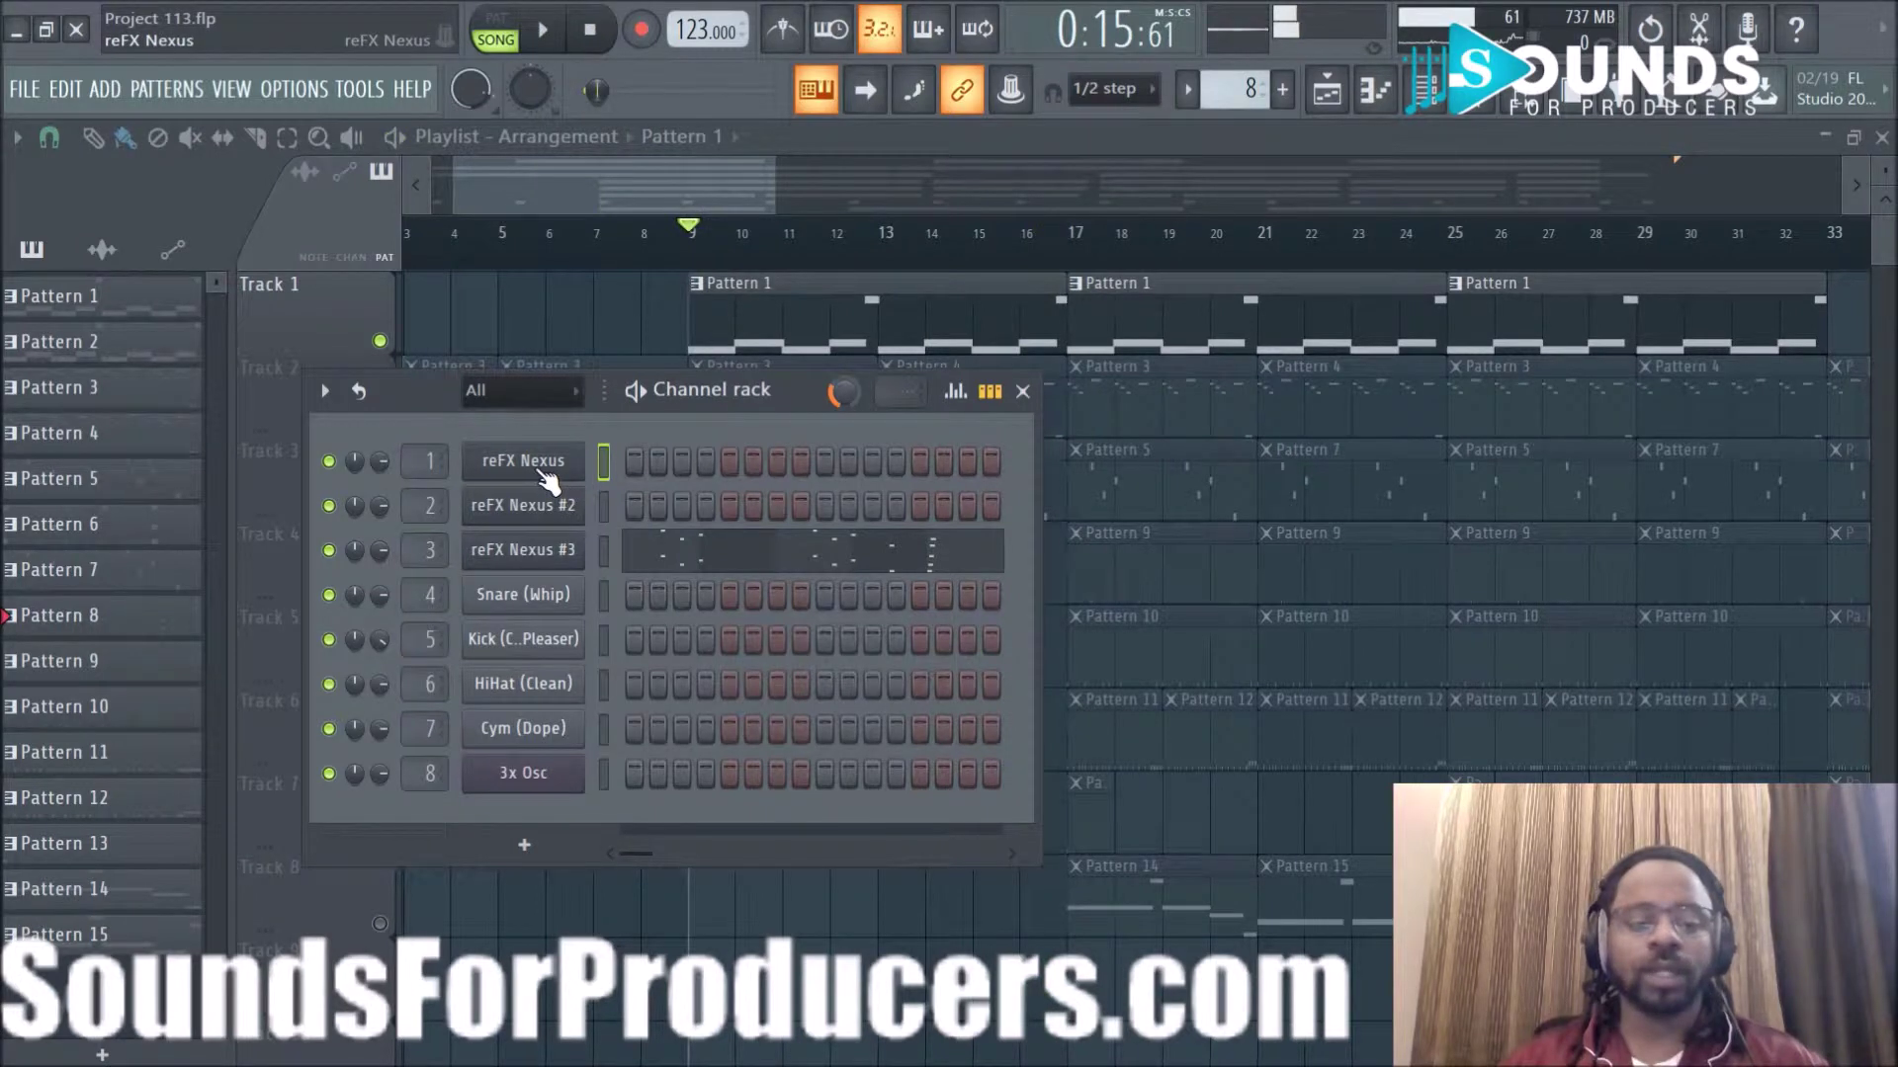
left_click(550, 476)
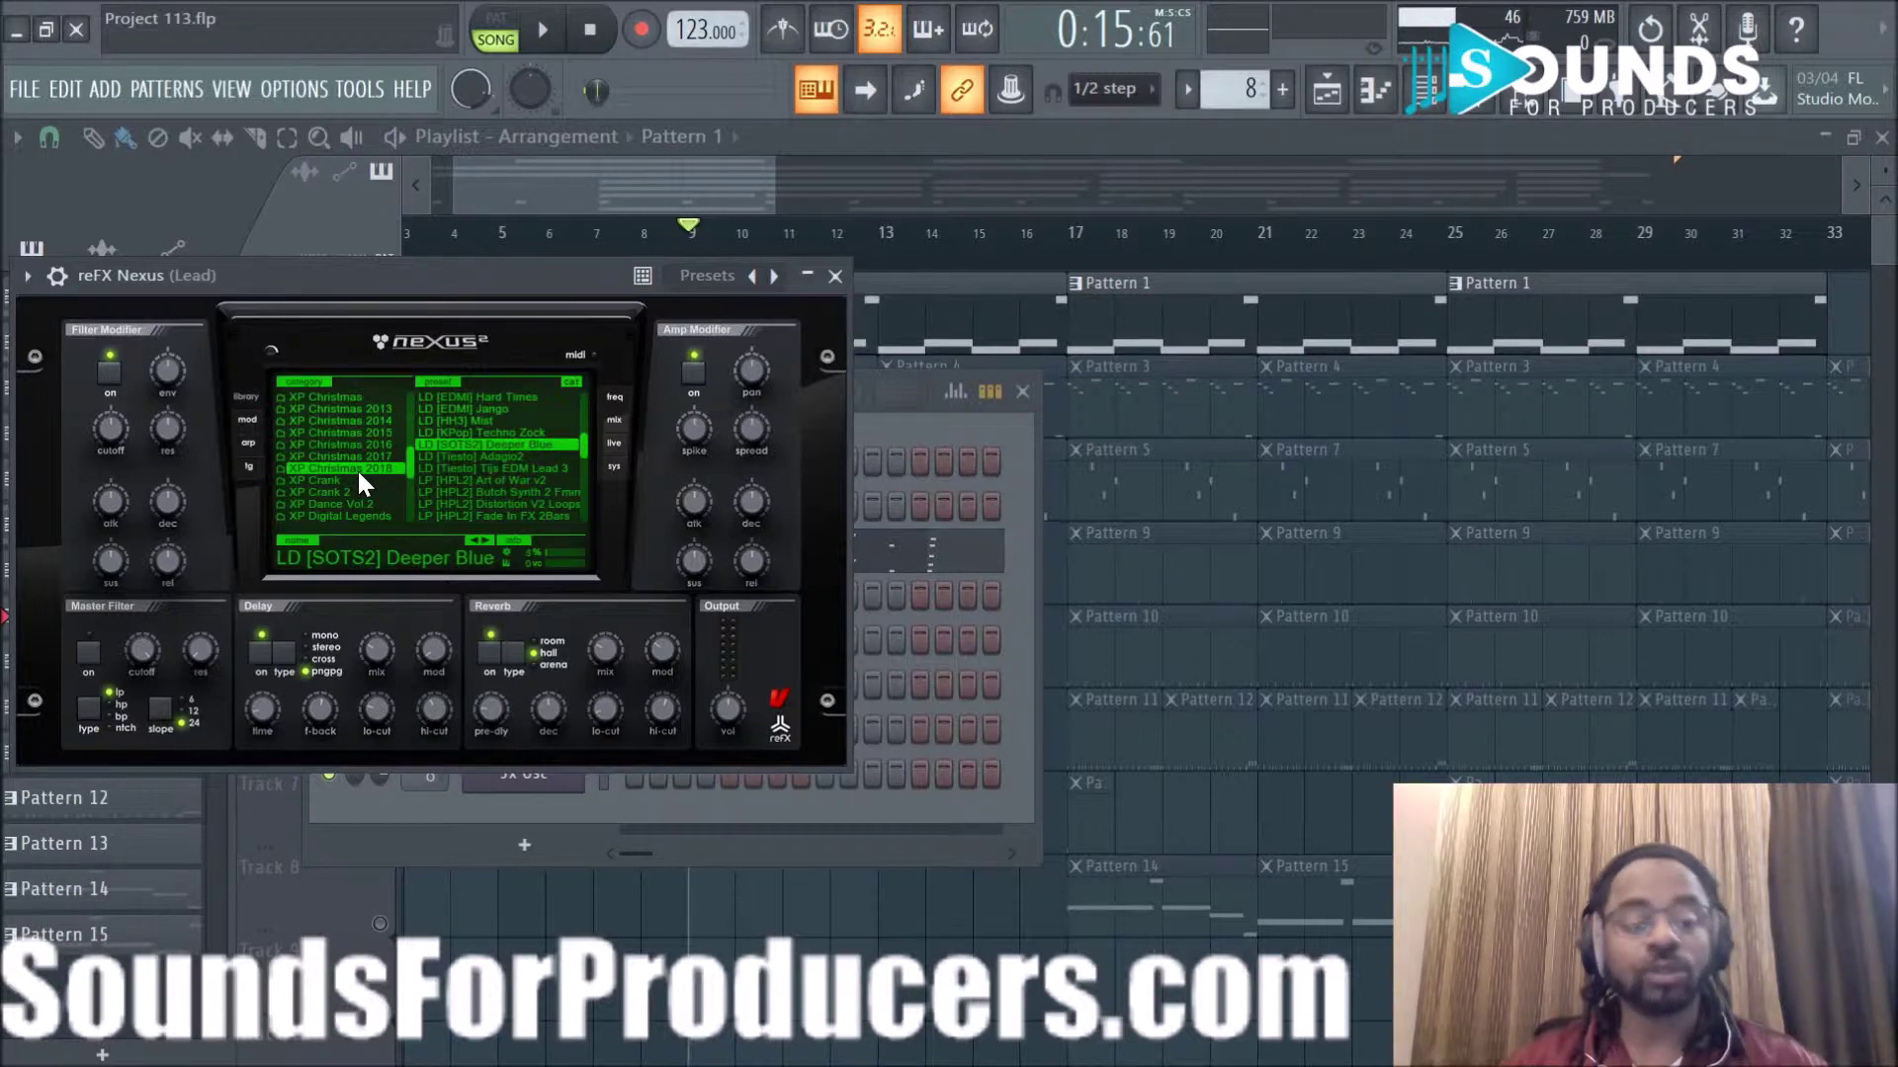
left_click(835, 276)
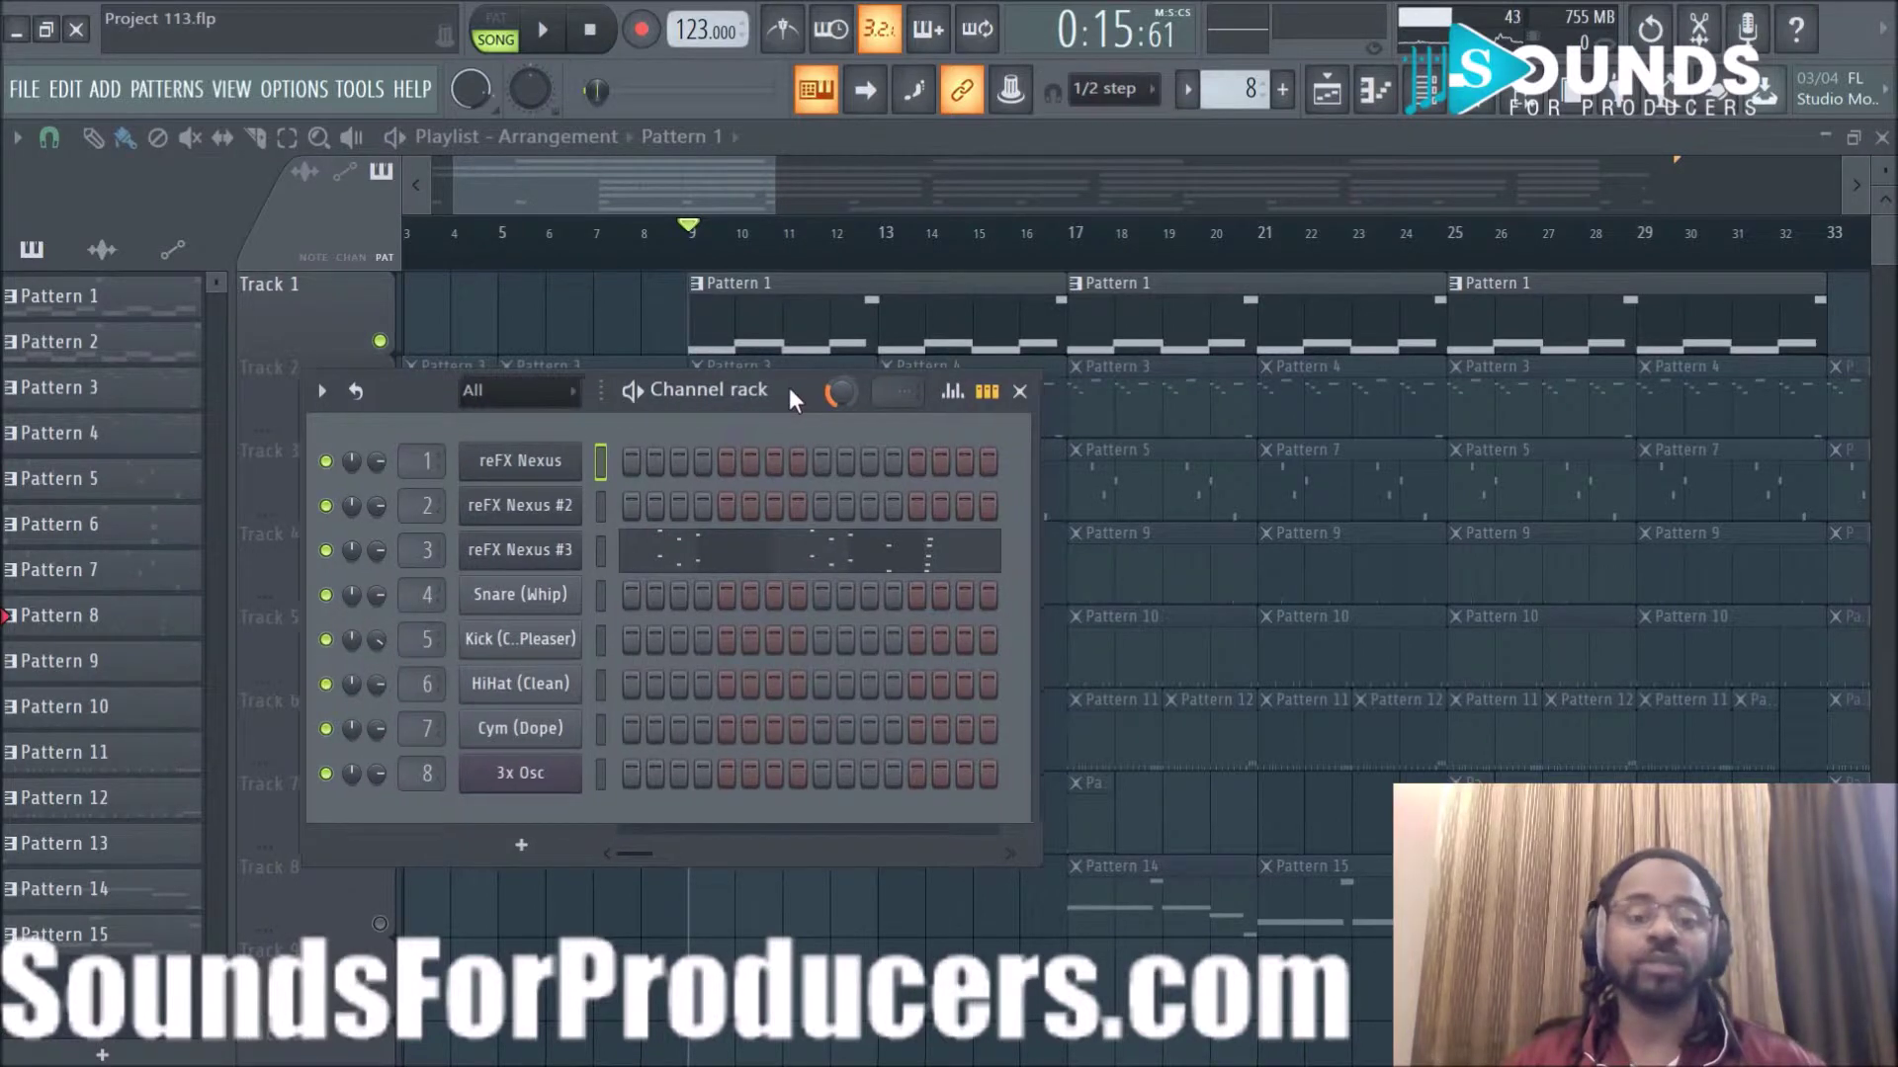
Unmute Track 2 and play it together with Track 1 from bar 9.
left_click_drag(791, 387, 821, 545)
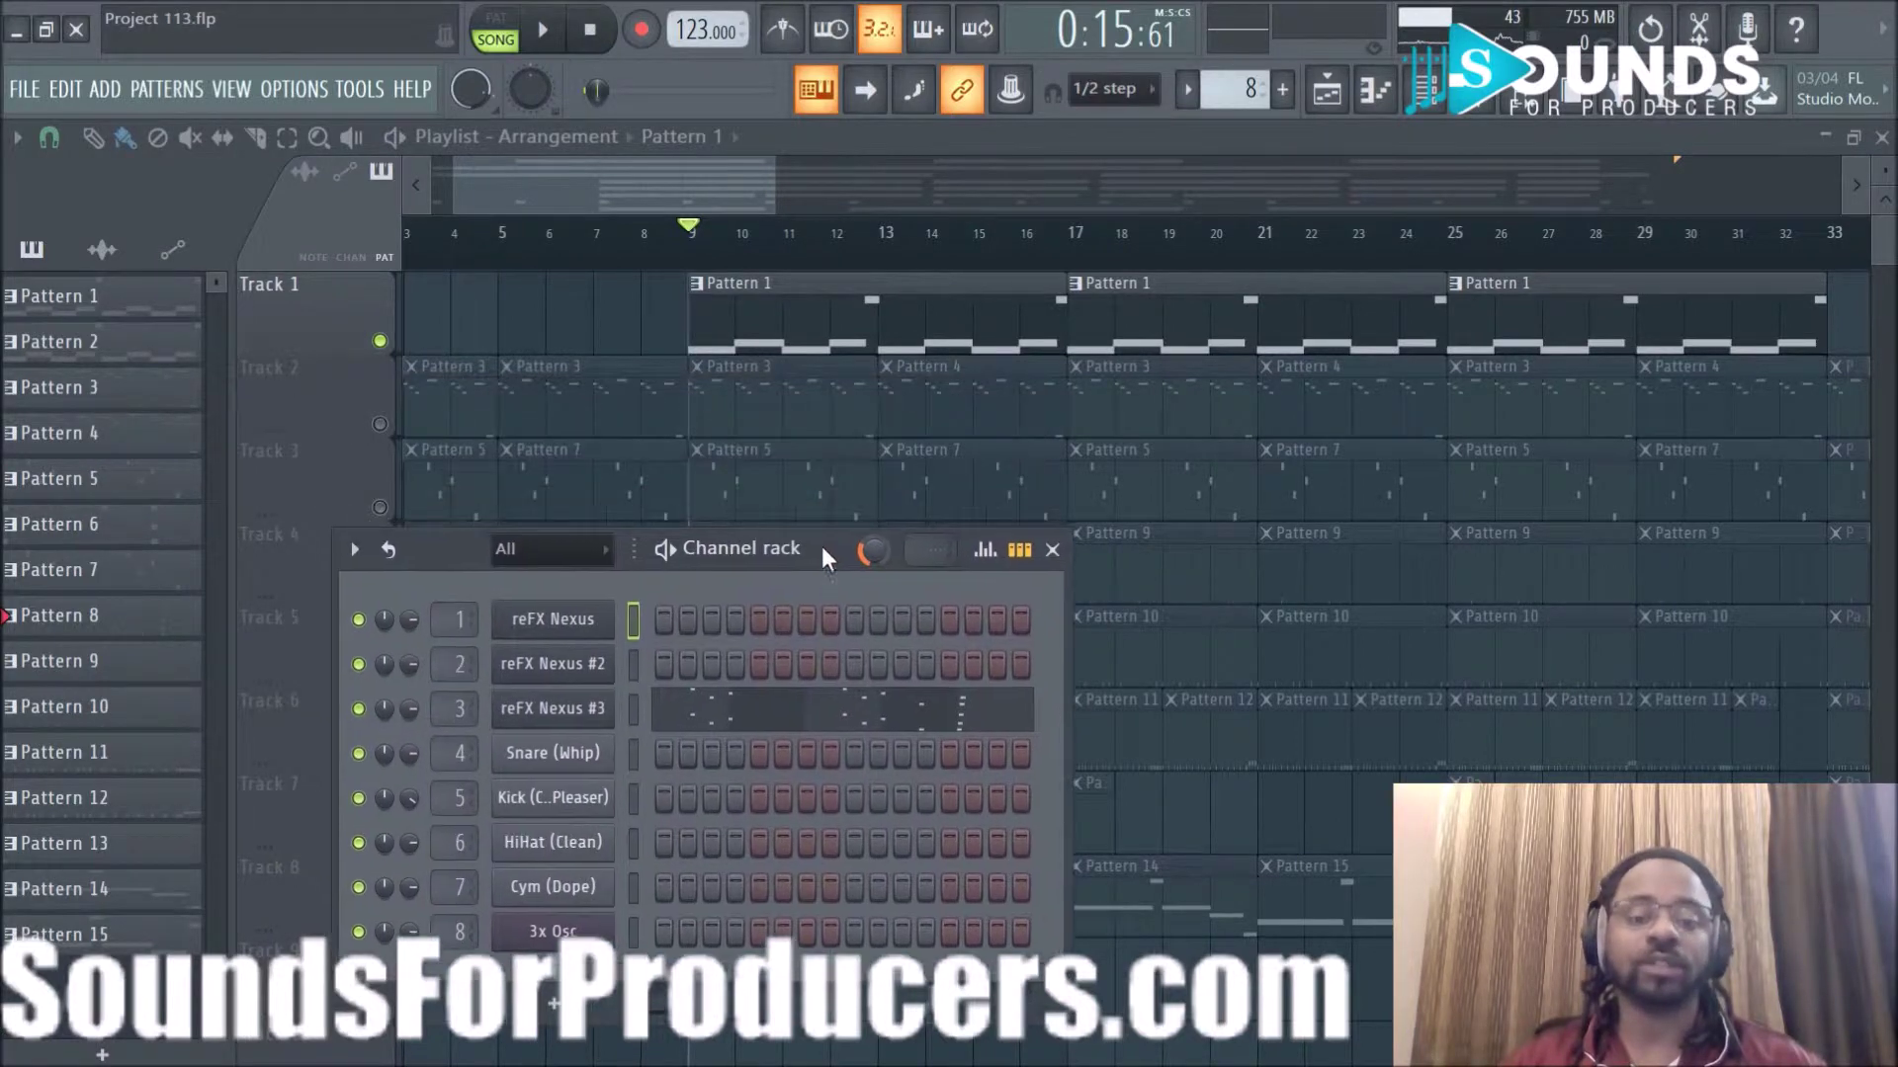
left_click(380, 424)
key("space")
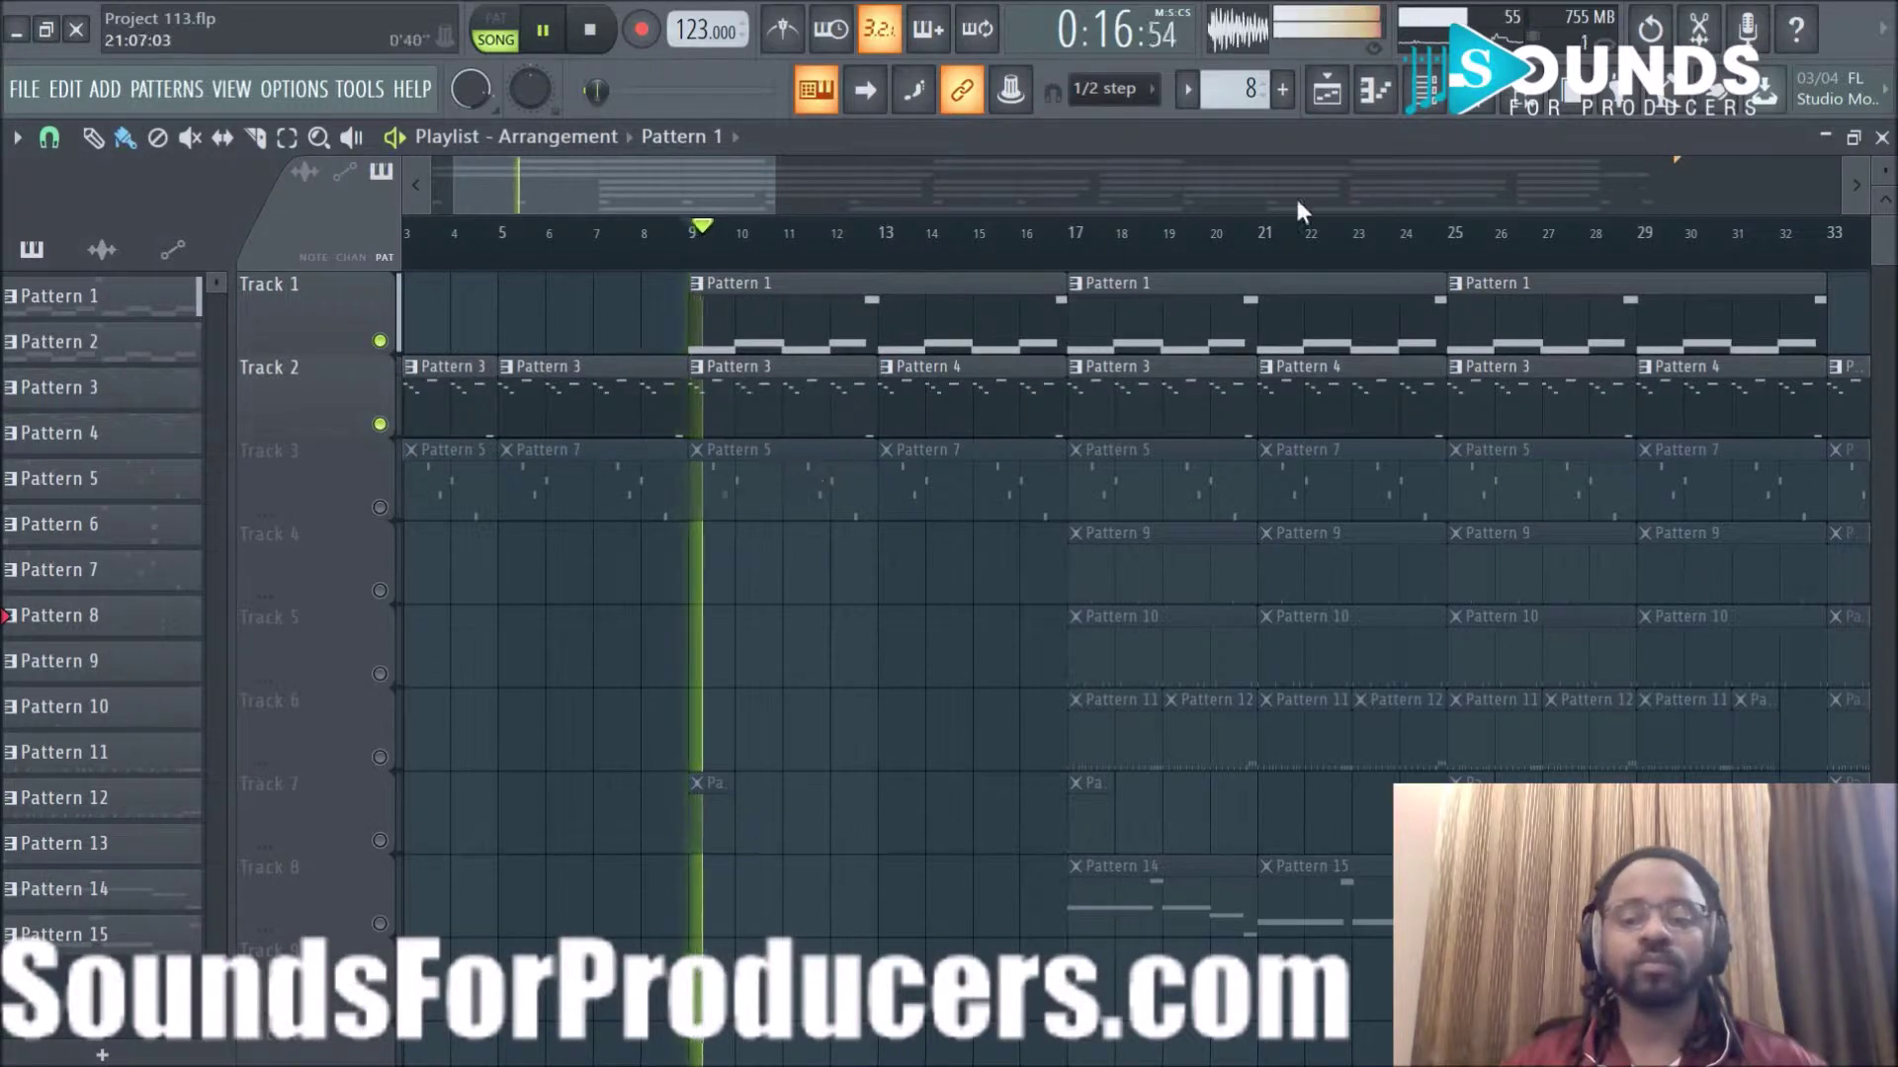
Examine Pattern 4's reFX Nexus #2 notes in the piano roll, return to the playlist and stop playback.
left_click(1423, 89)
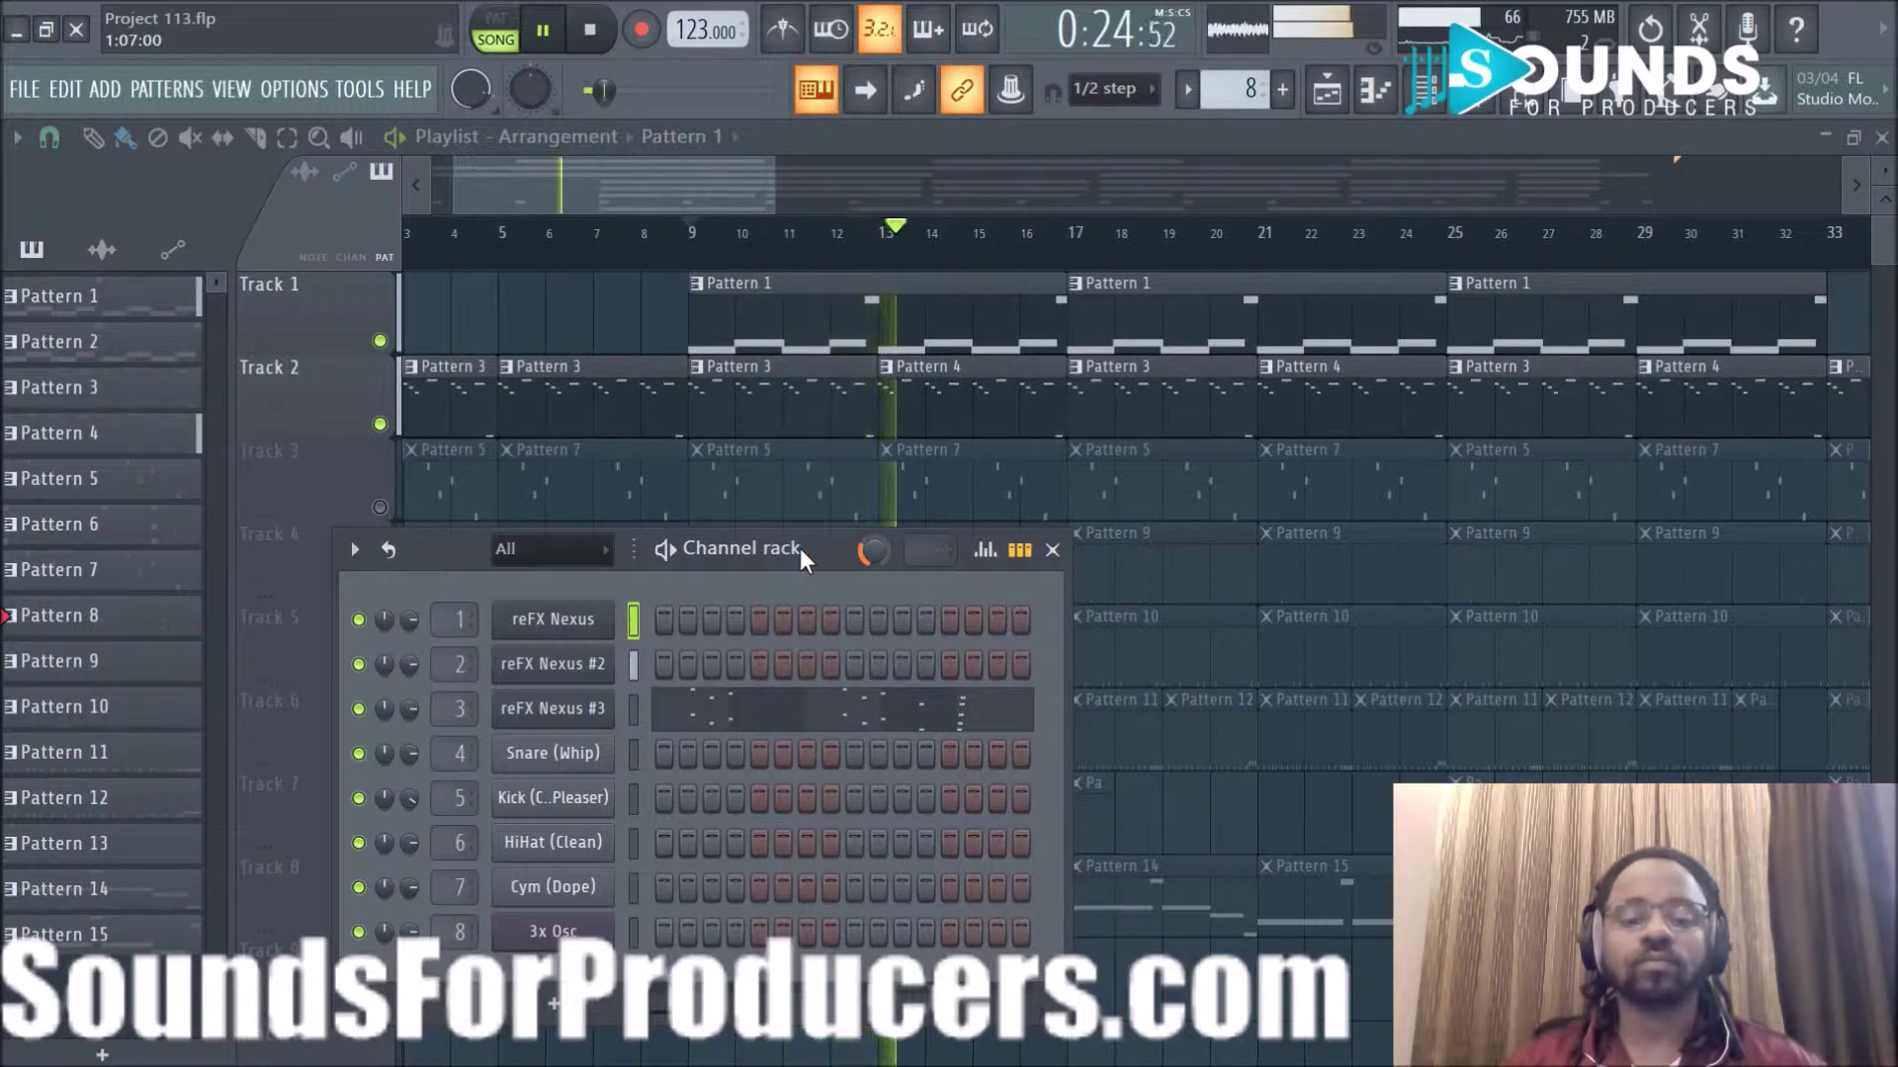
left_click(934, 399)
double_click(934, 399)
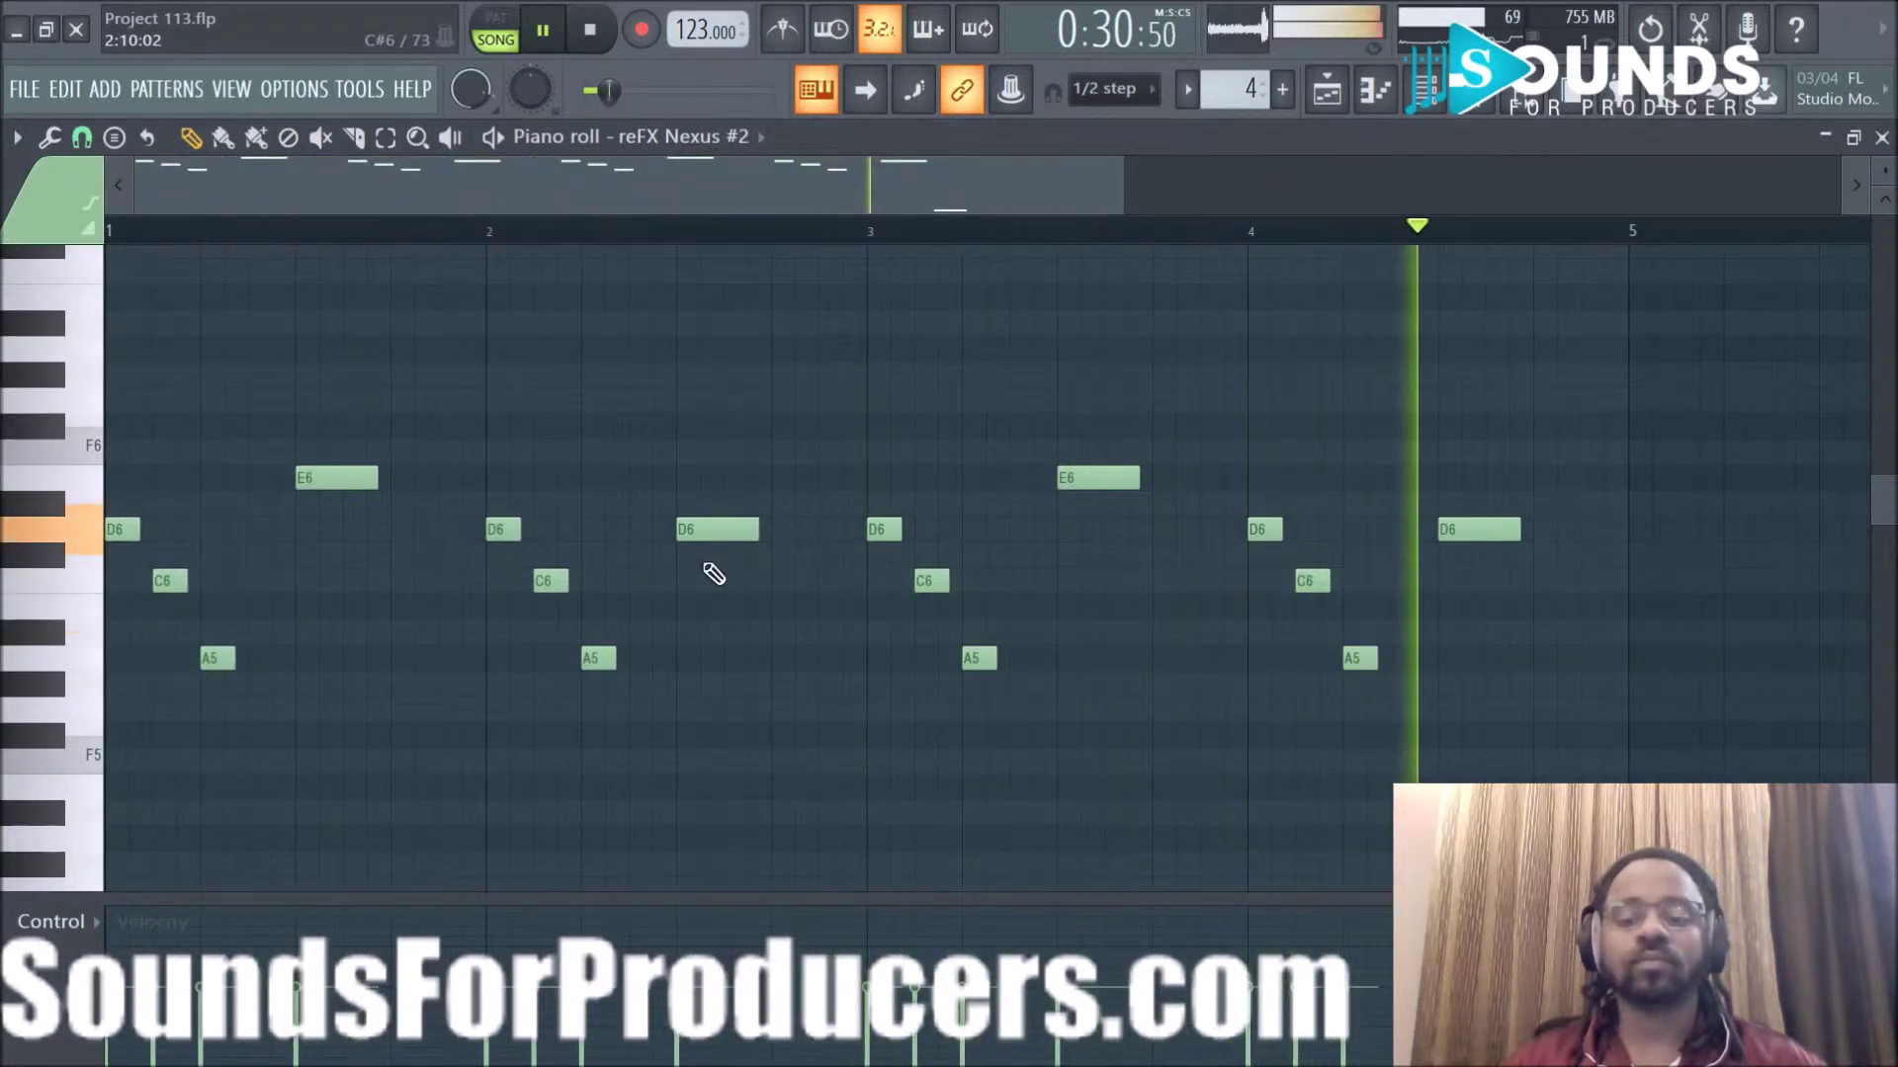
left_click(1328, 112)
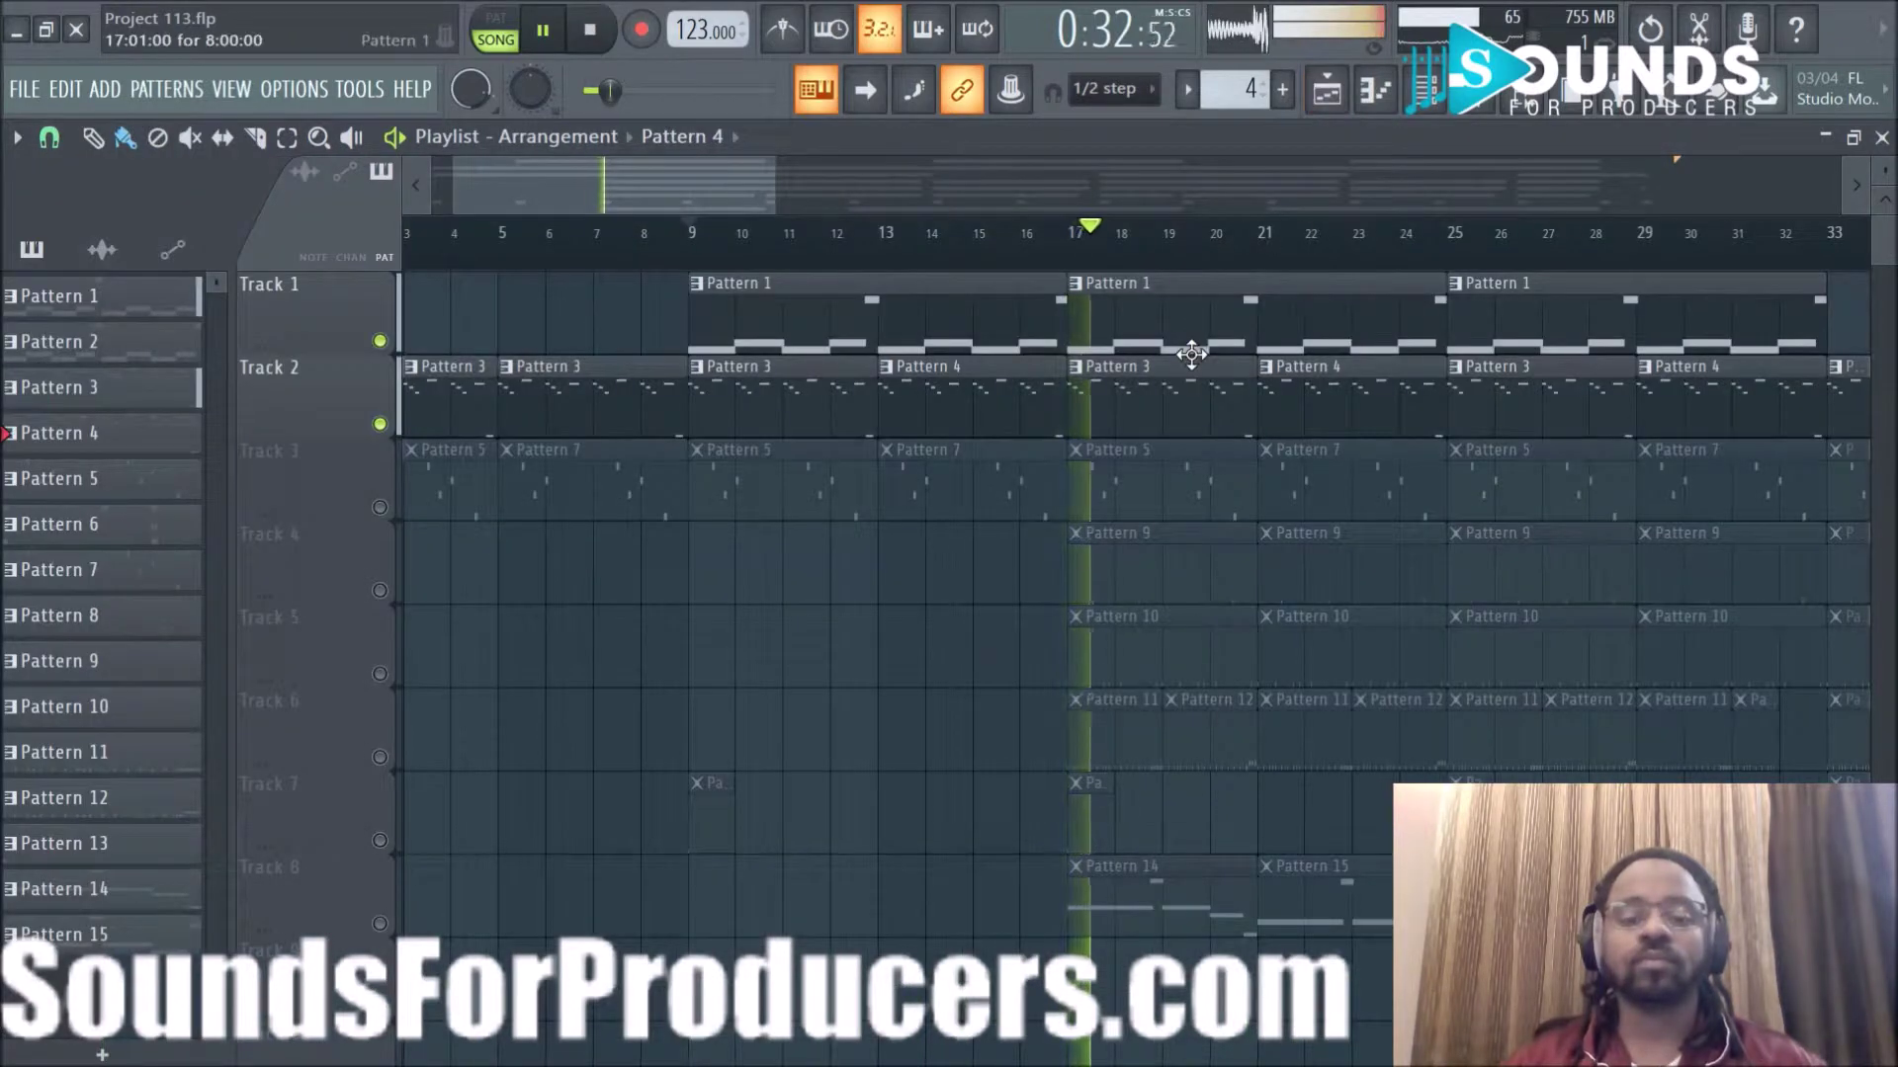
key("space")
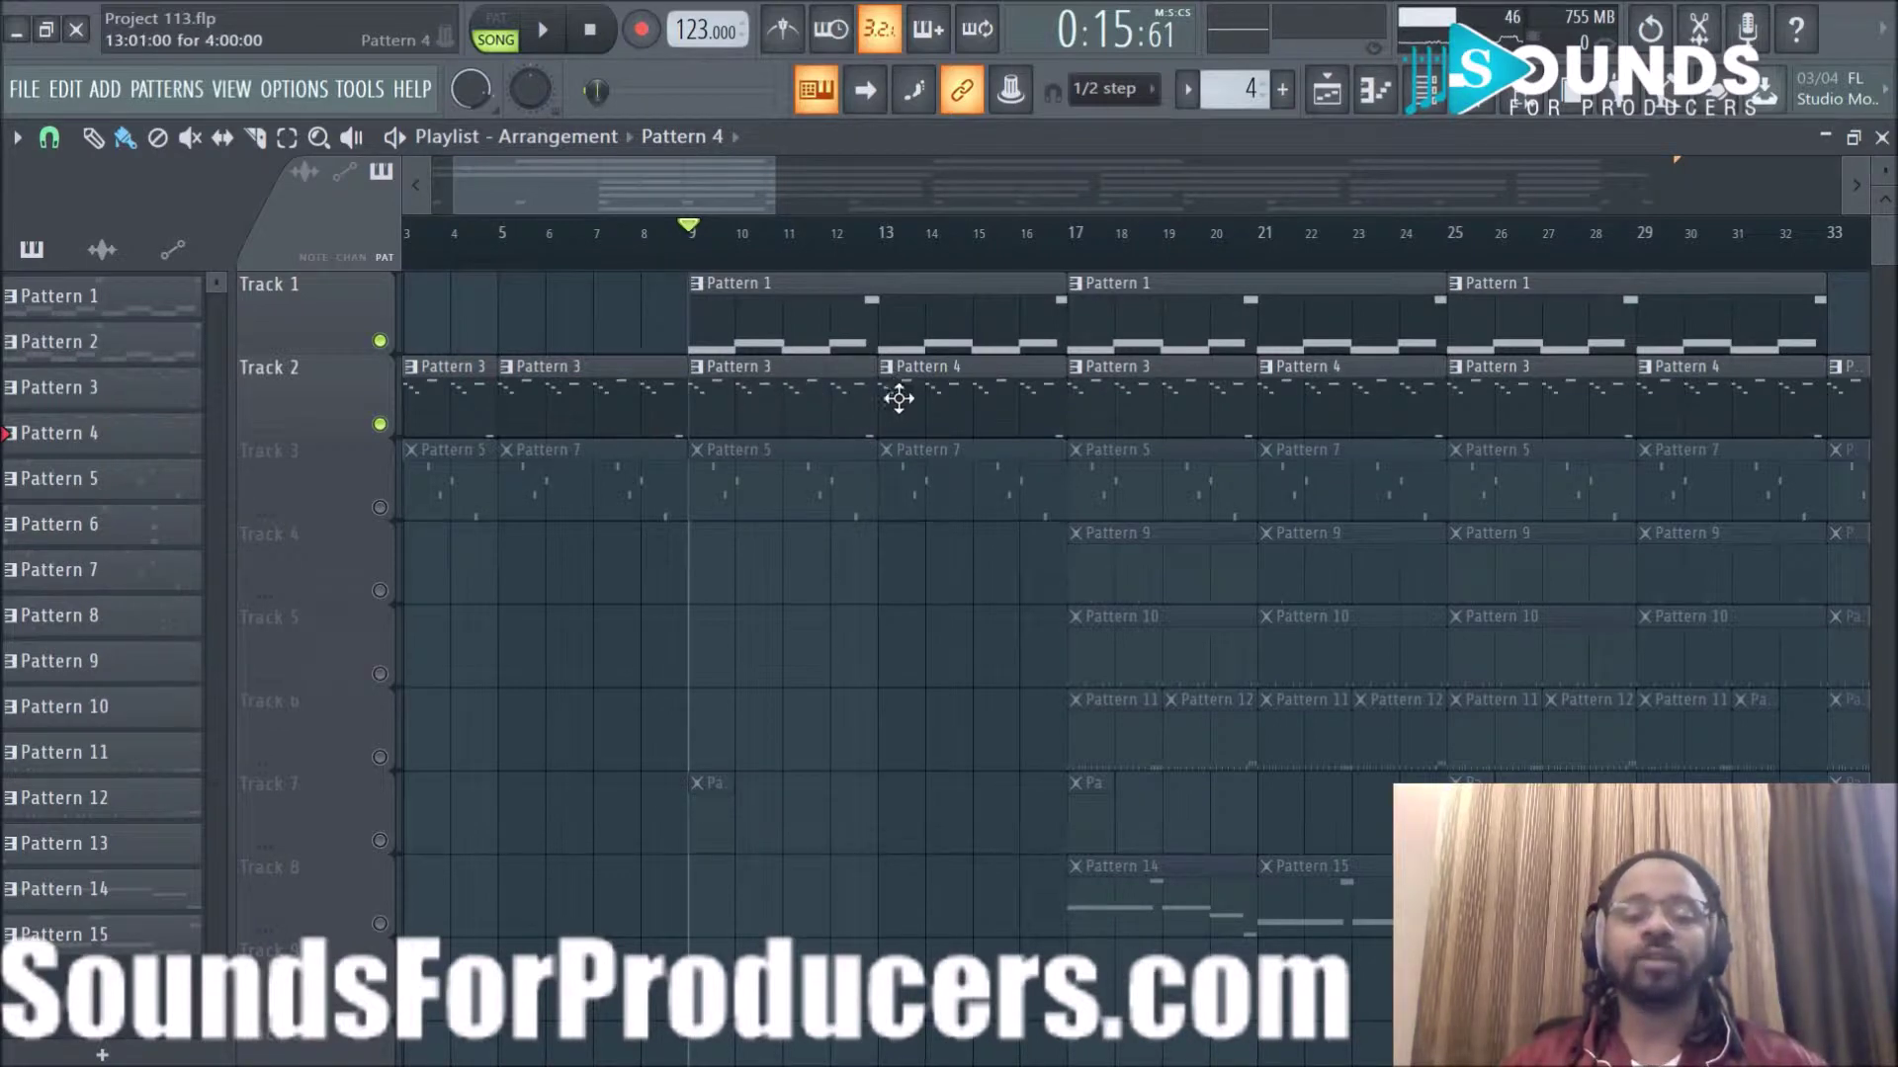
Inspect the preset loaded in the pluck's reFX Nexus #2 channel and close the plugin.
left_click(1375, 89)
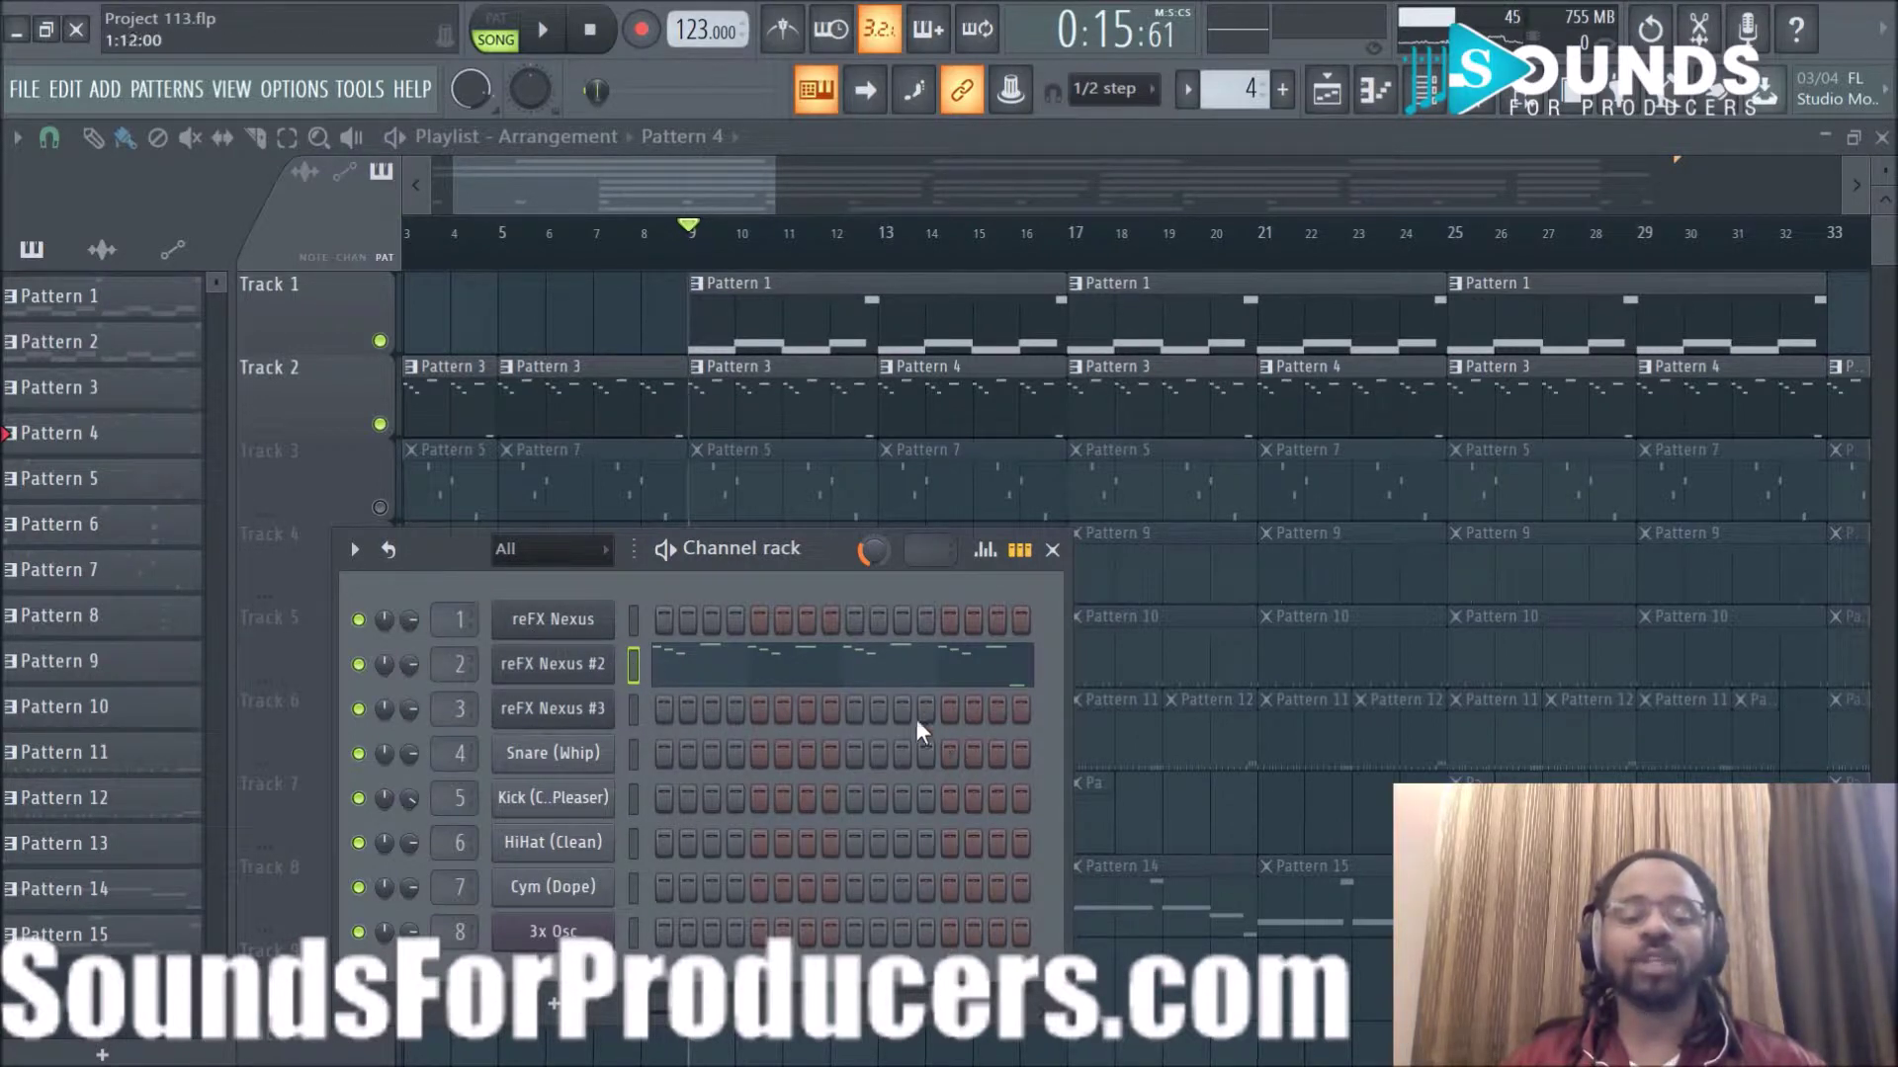
left_click(568, 664)
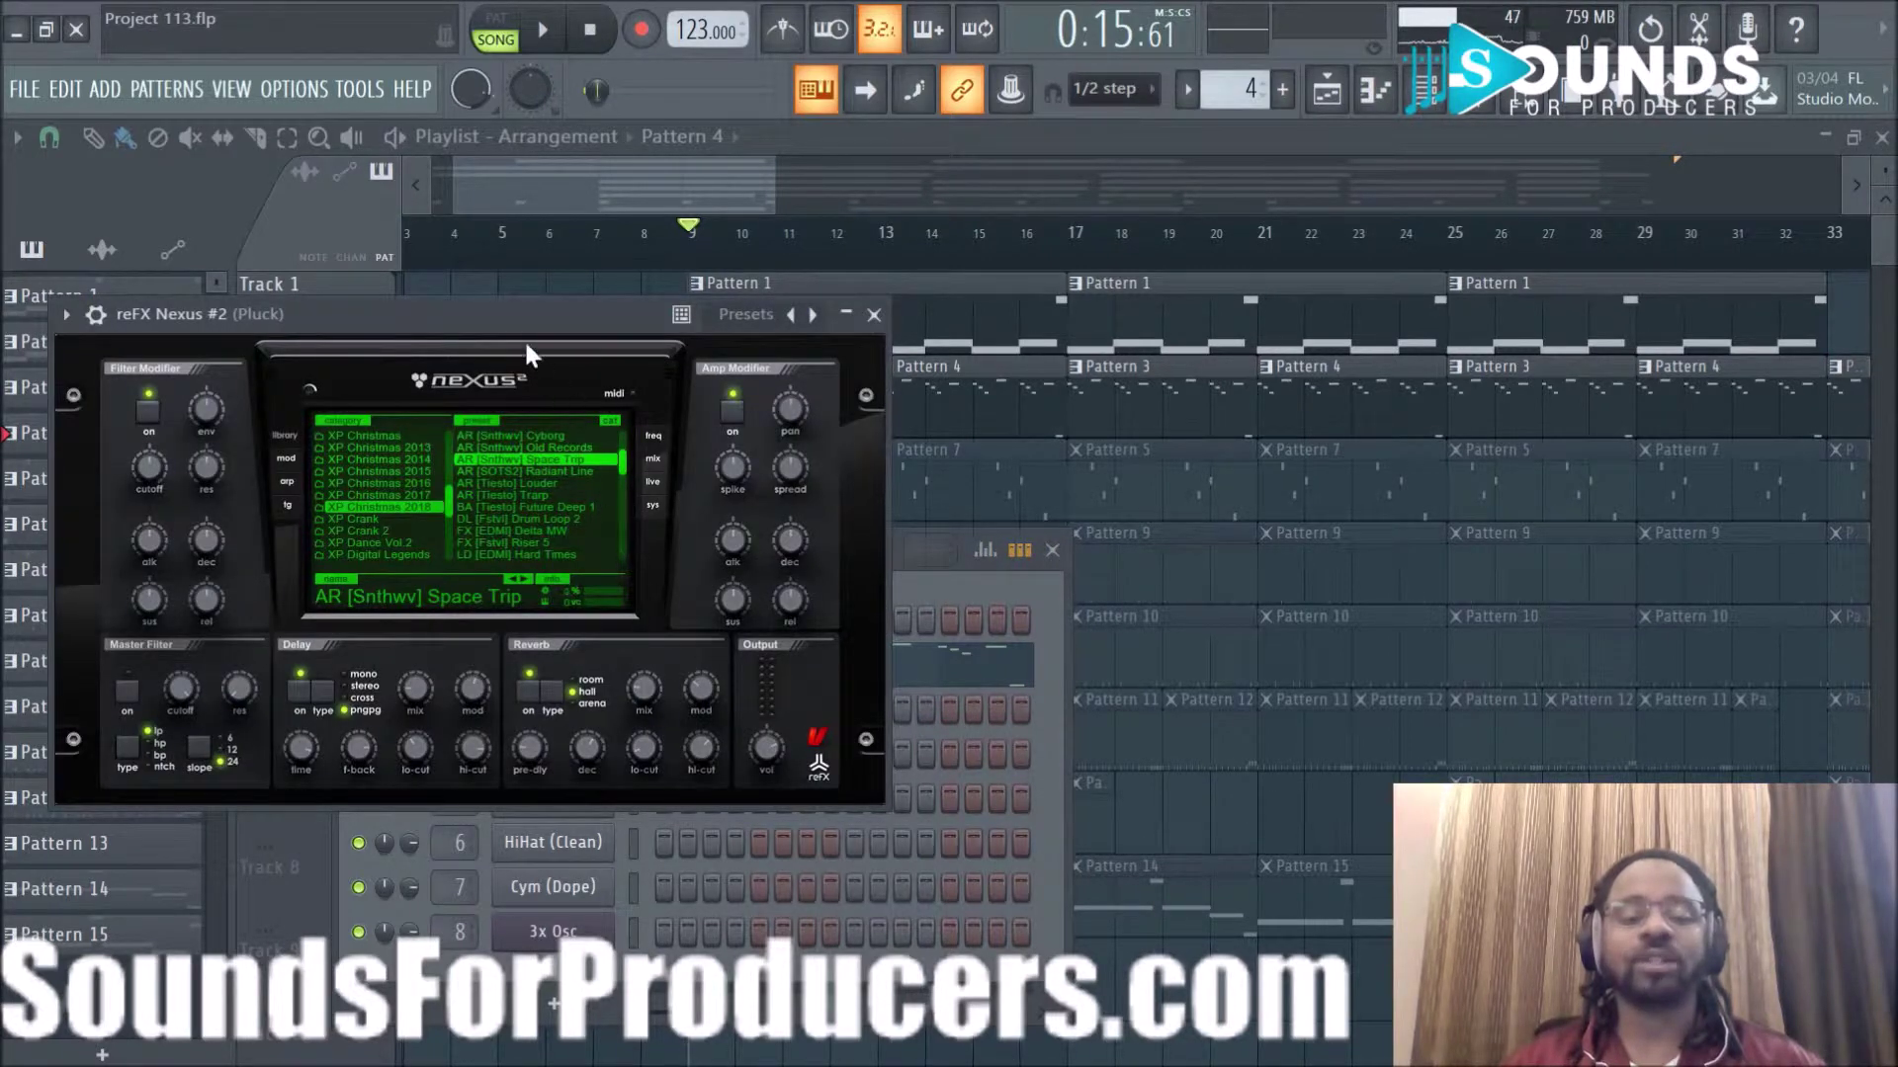
left_click_drag(512, 317, 880, 431)
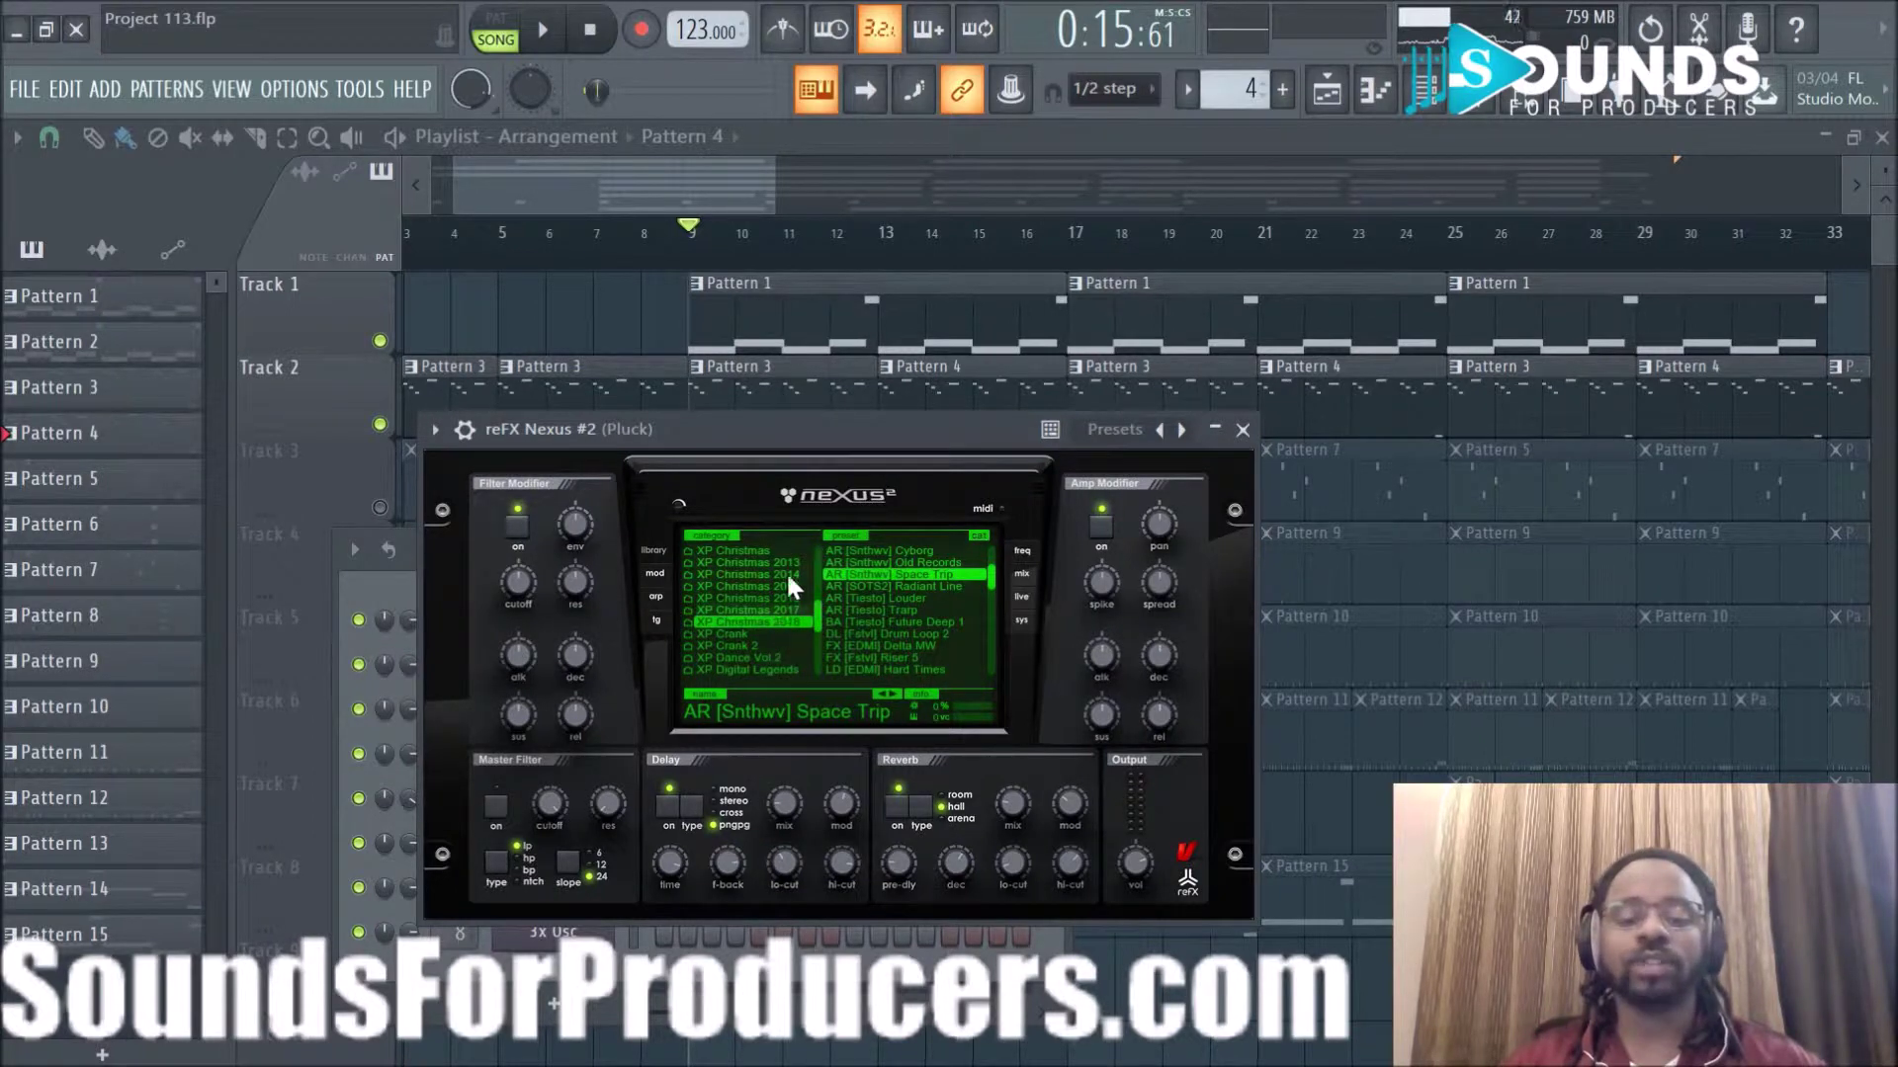
left_click_drag(803, 431, 1235, 447)
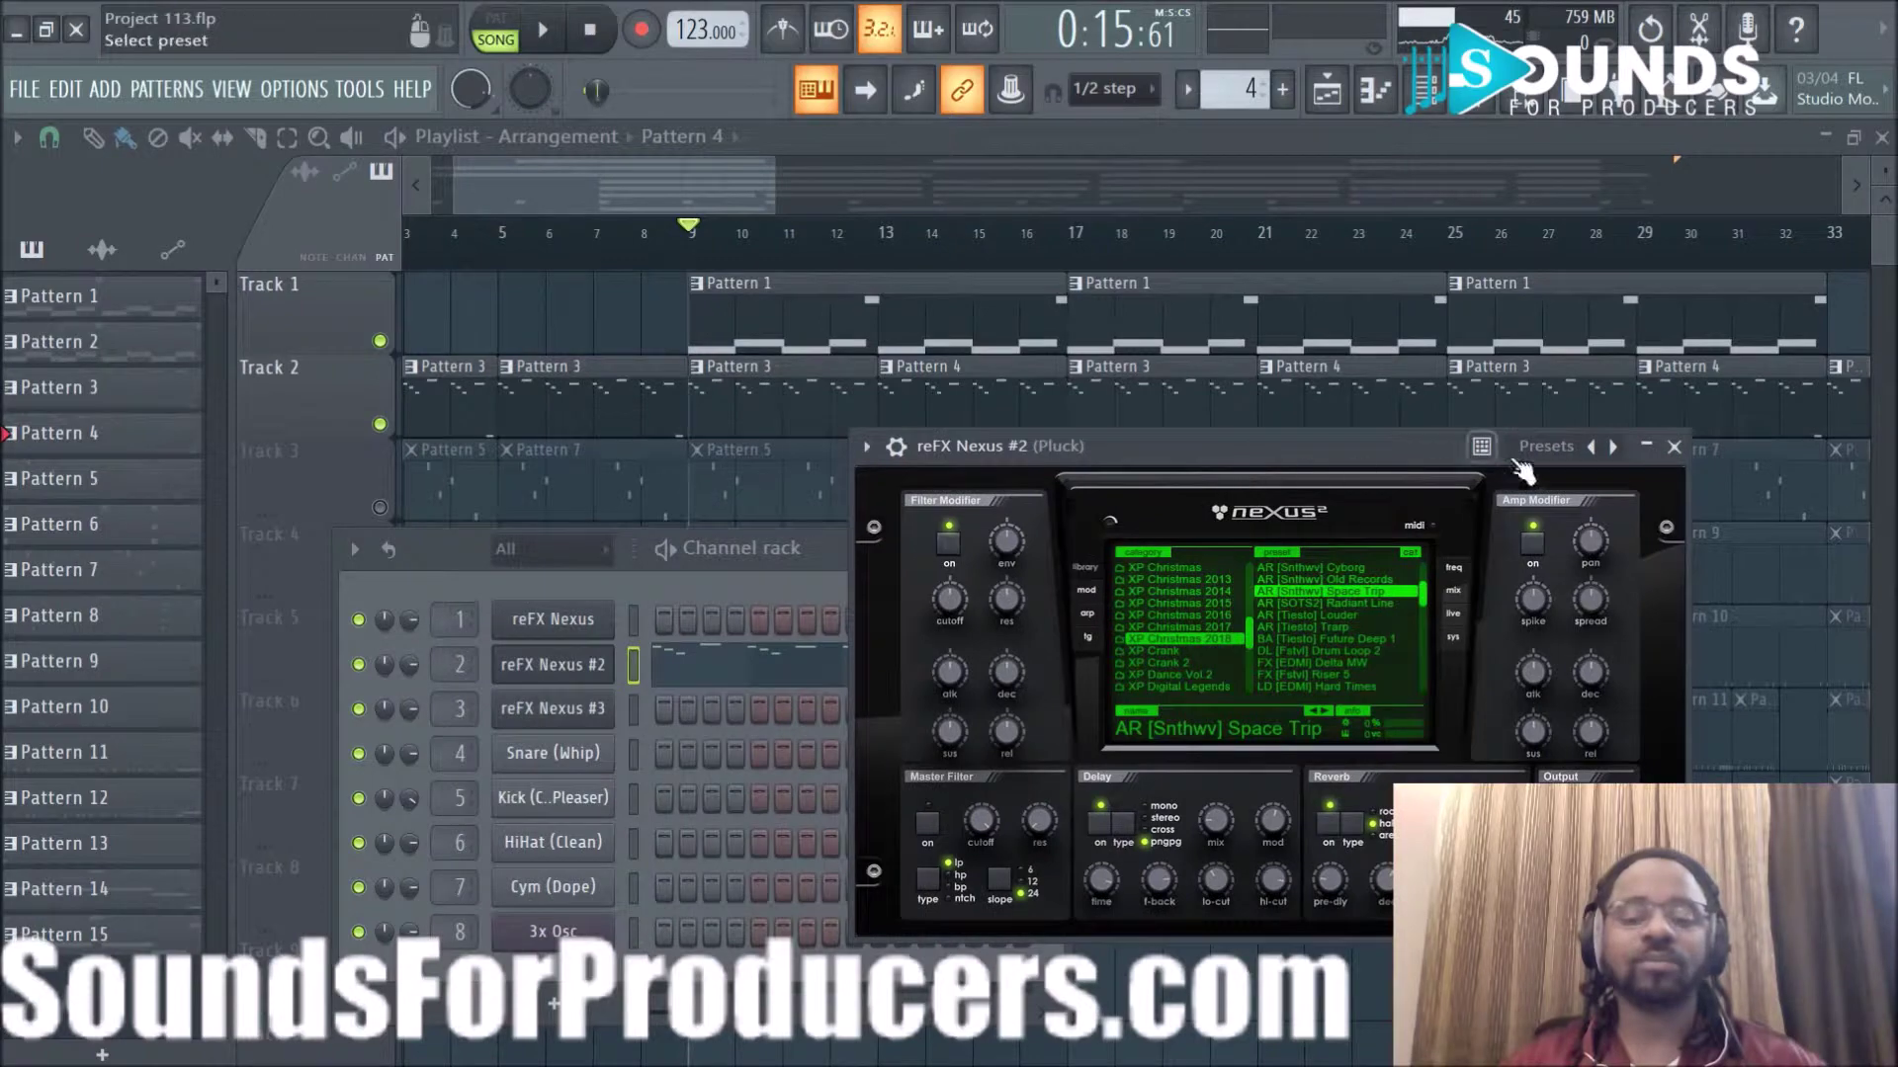
left_click(1673, 446)
left_click(596, 682)
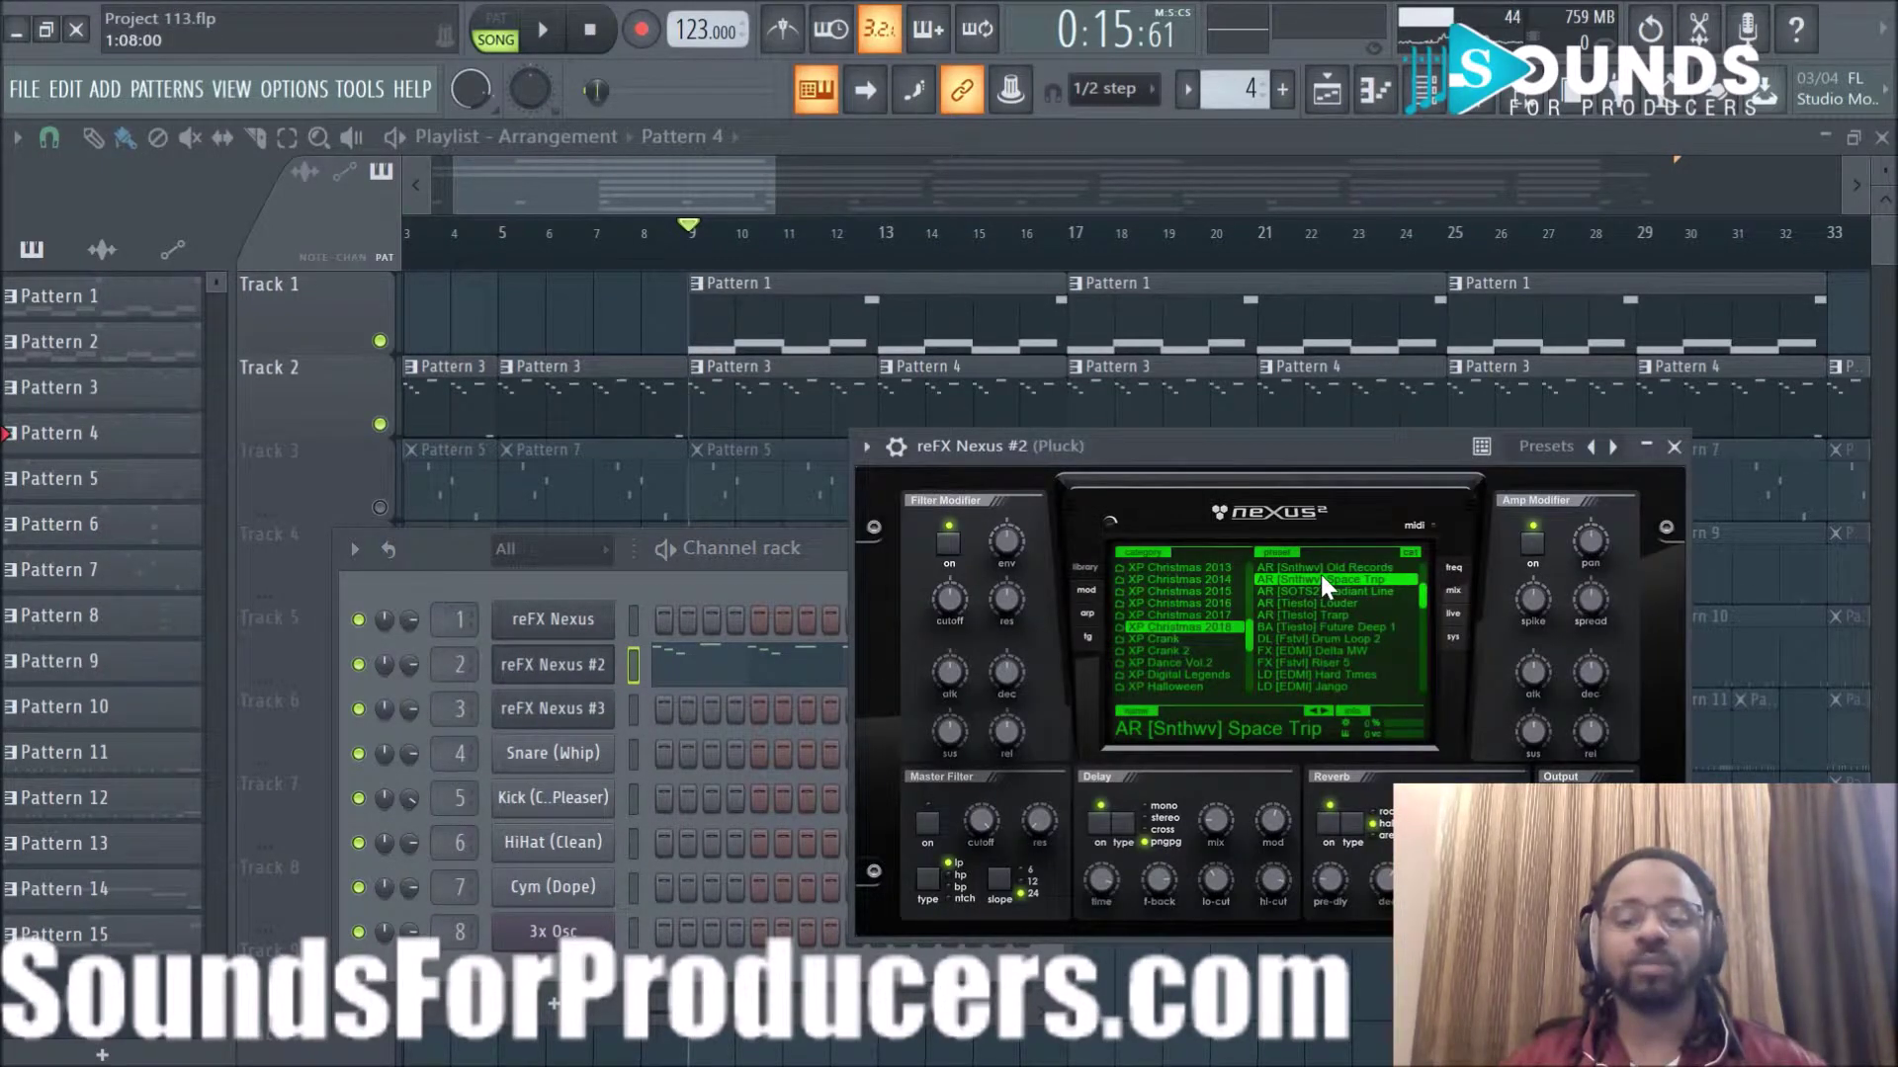
left_click(1674, 448)
Open Pattern 3's reFX Nexus #2 notes in the piano roll and show all four bars.
double_click(761, 423)
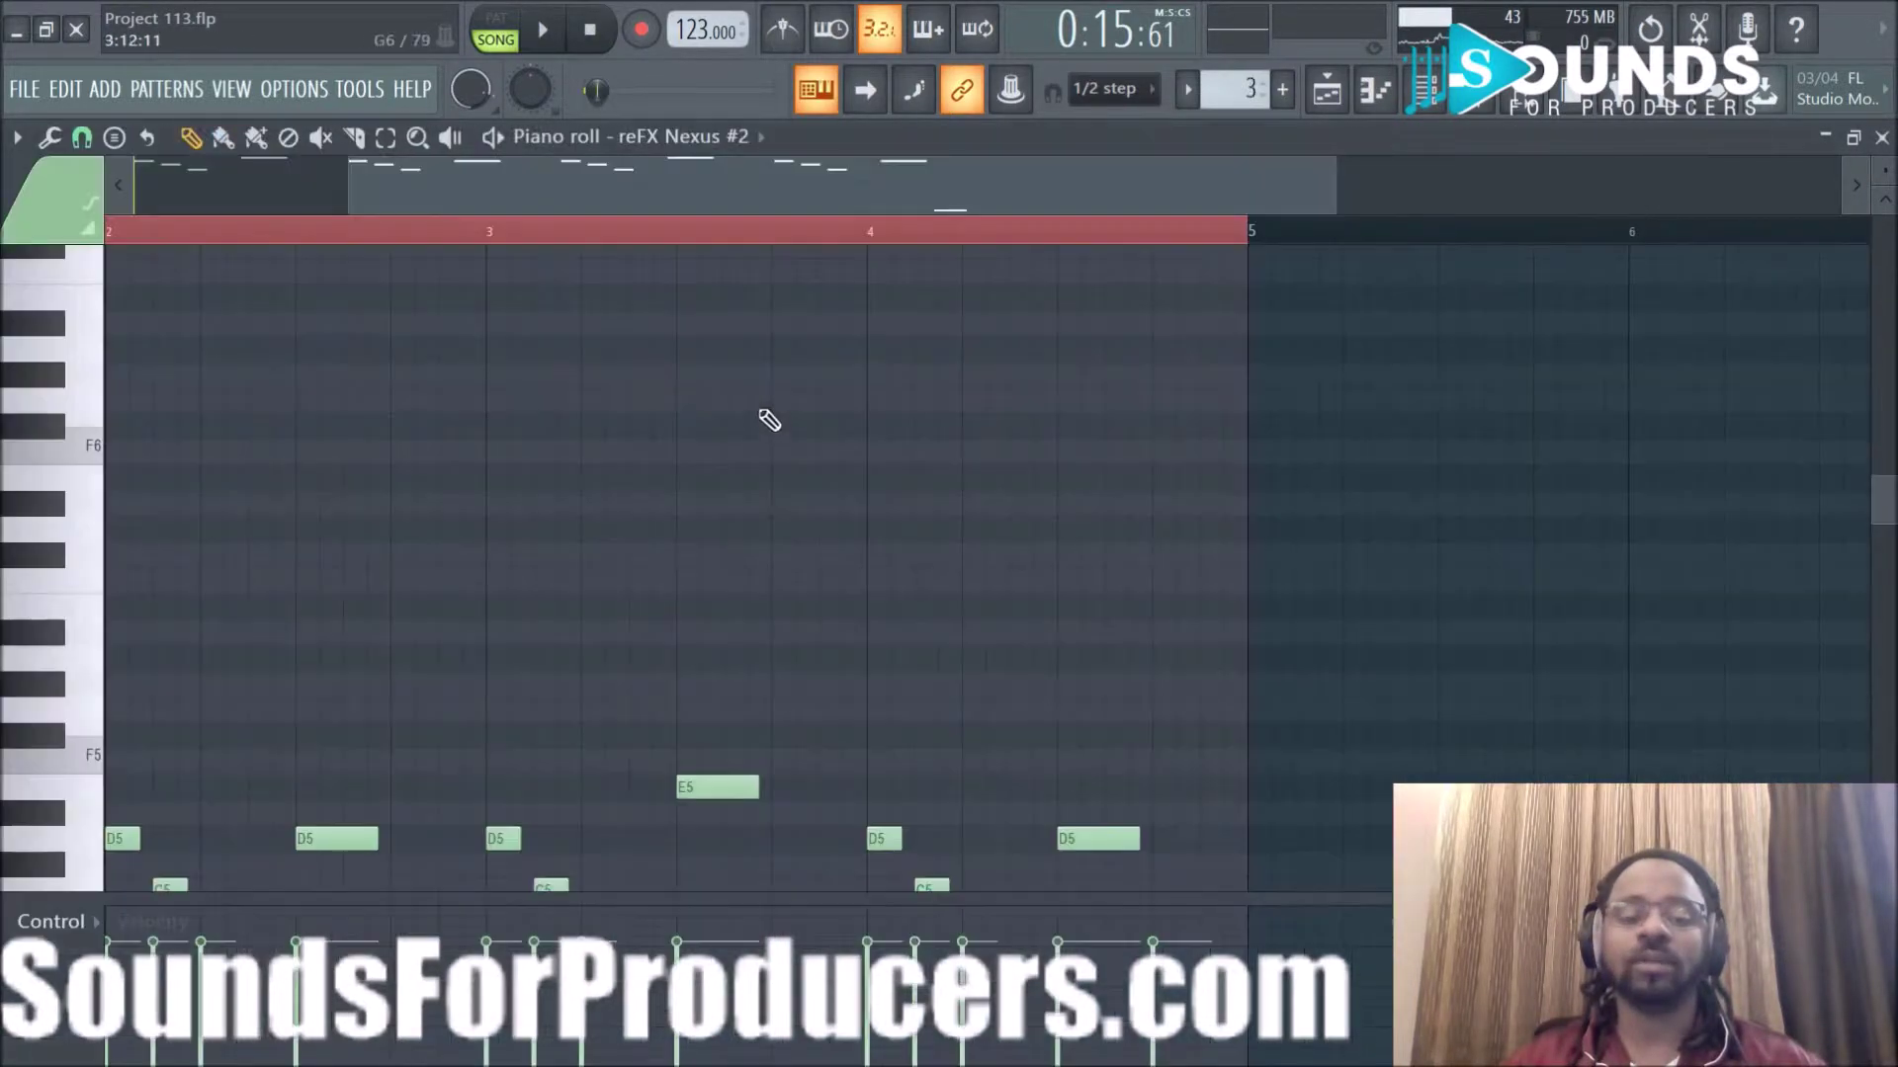
left_click_drag(732, 216, 326, 207)
scroll(402, 627, "down", 5)
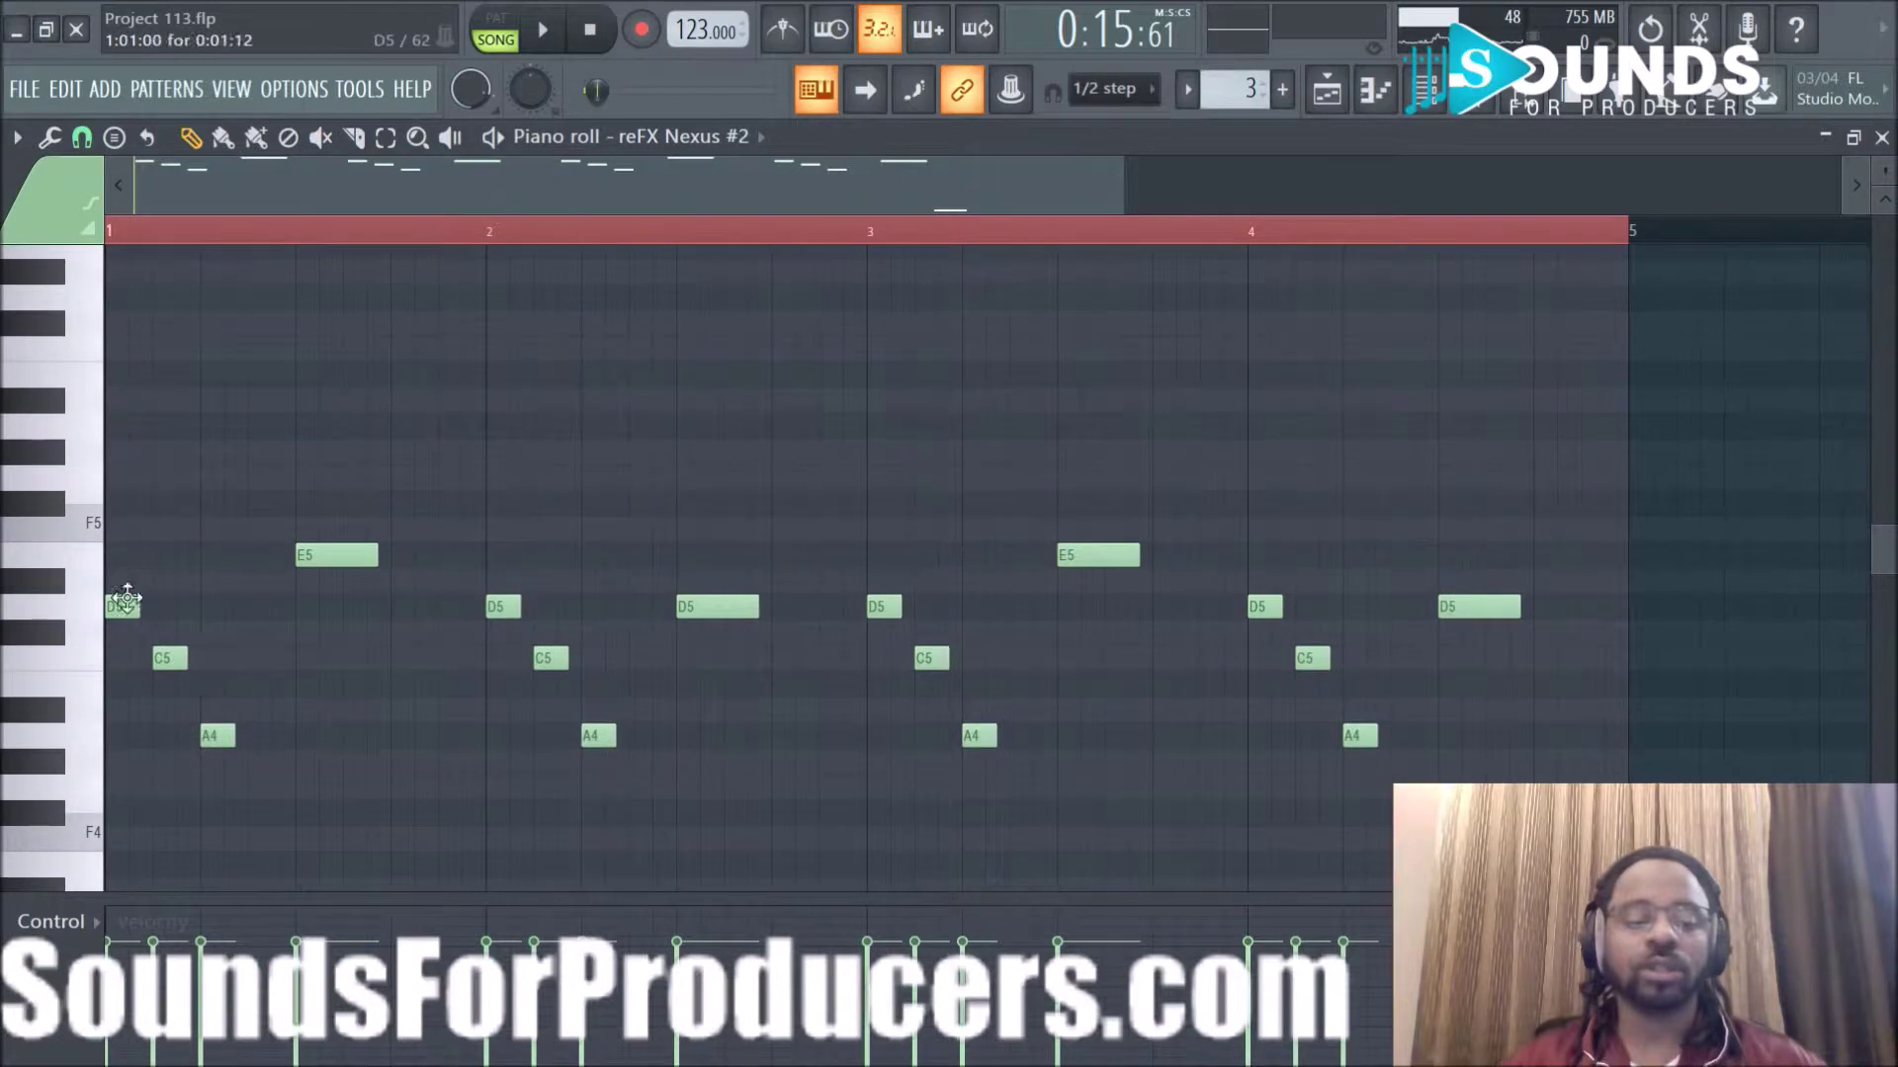
Switch playback to pattern mode and audition Pattern 3's pluck melody.
left_click(495, 19)
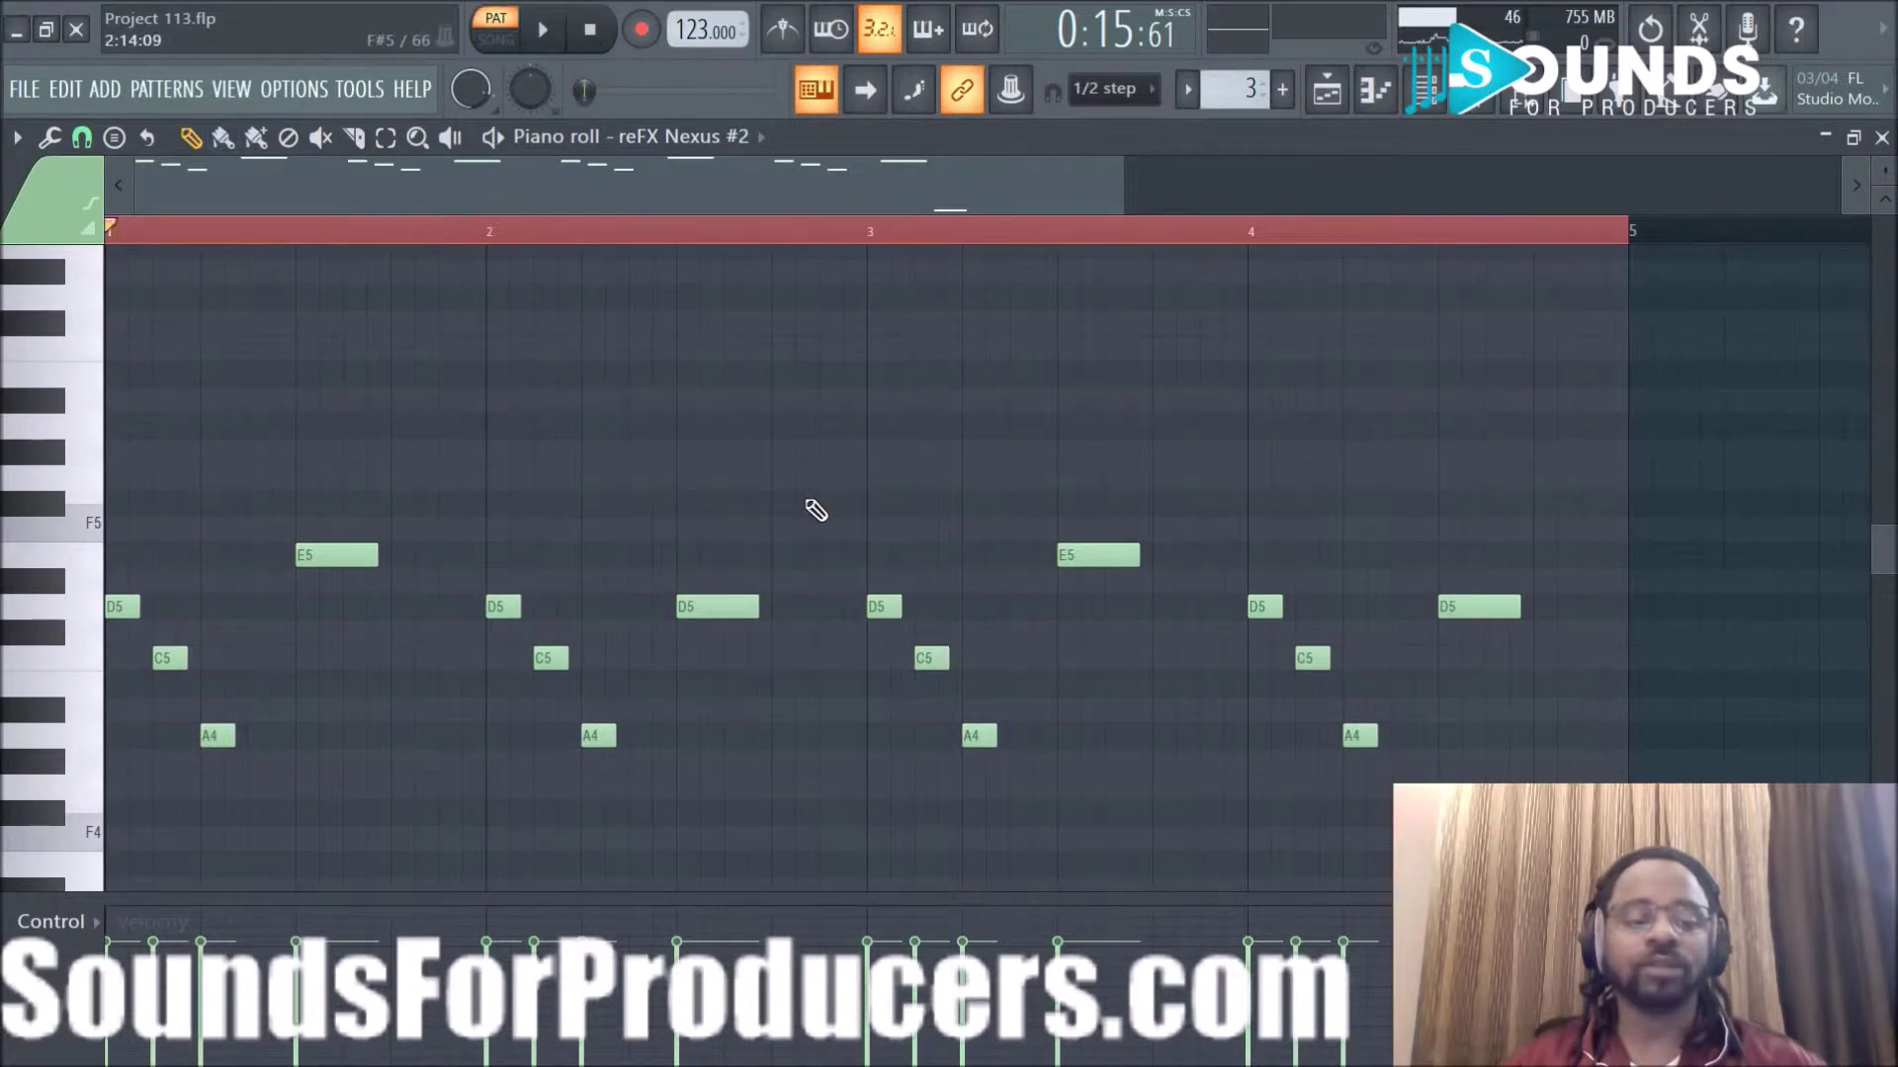
key("space")
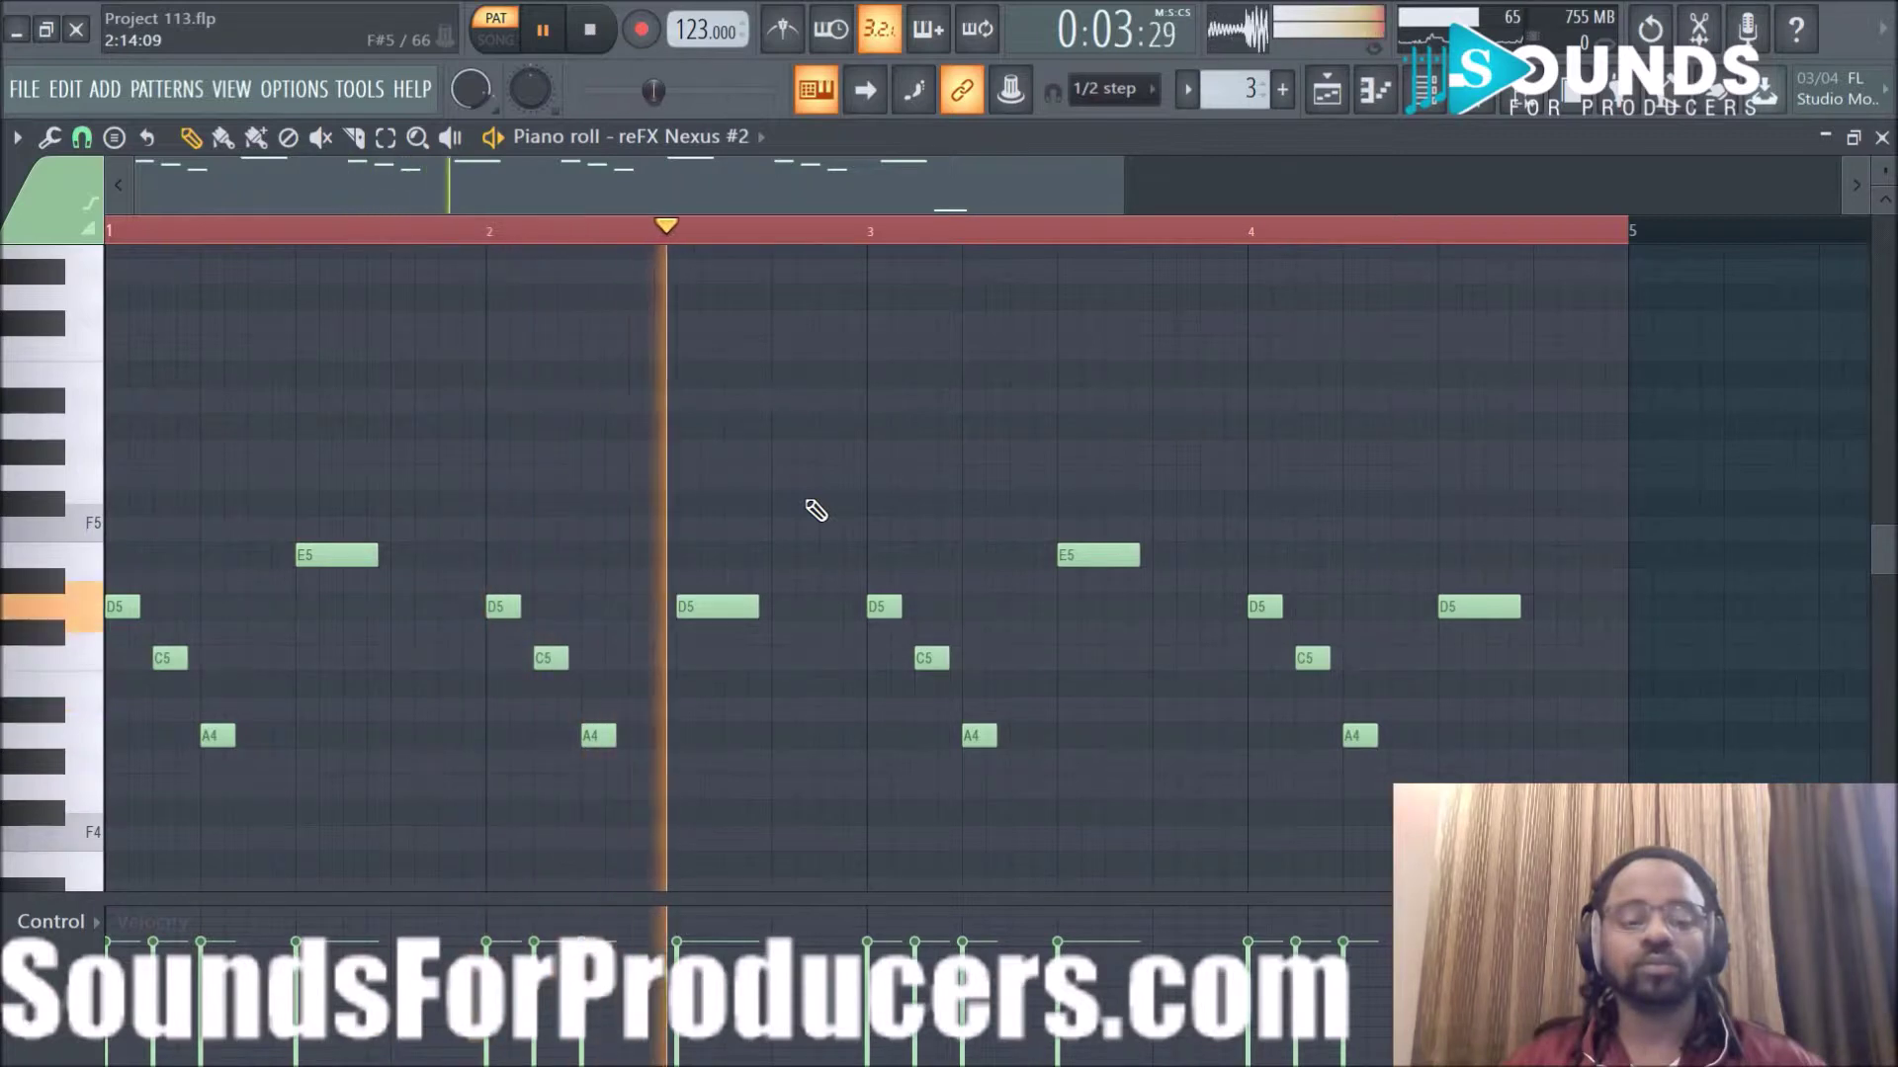
key("space")
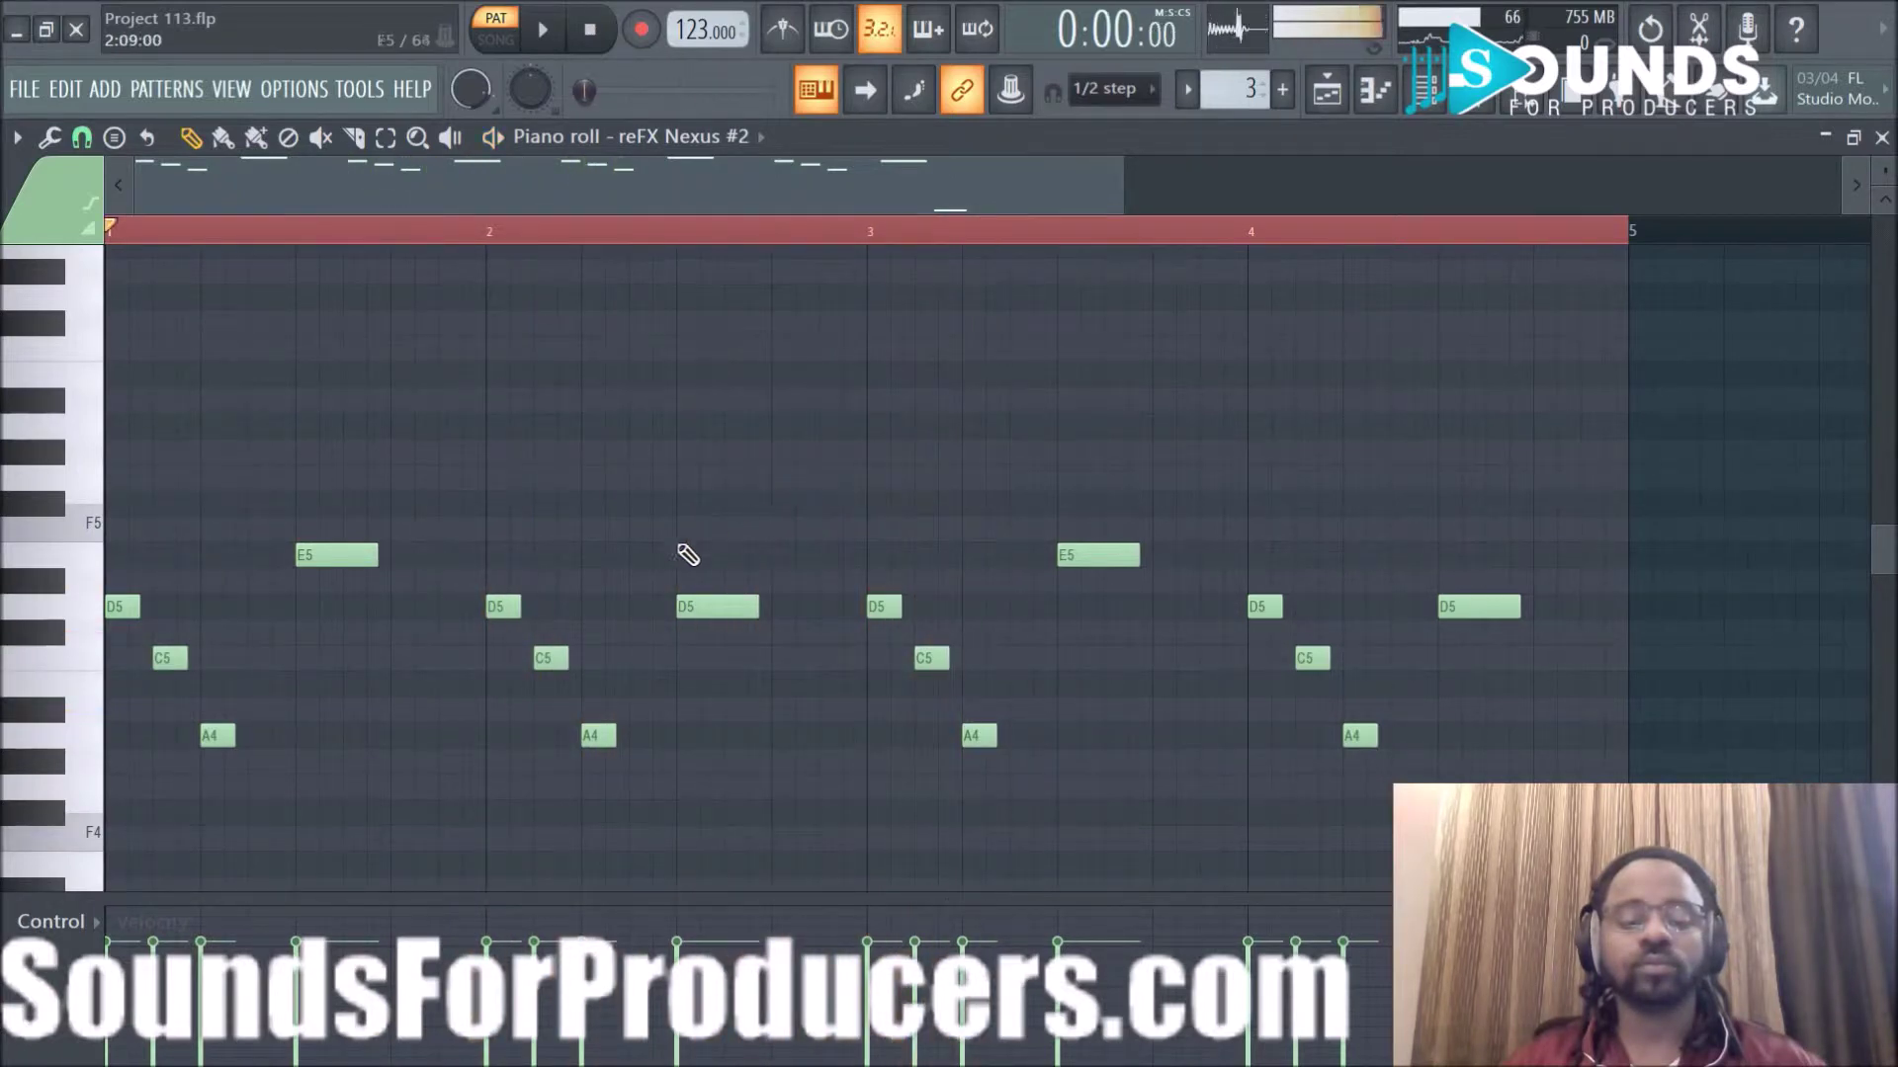
left_click(102, 568)
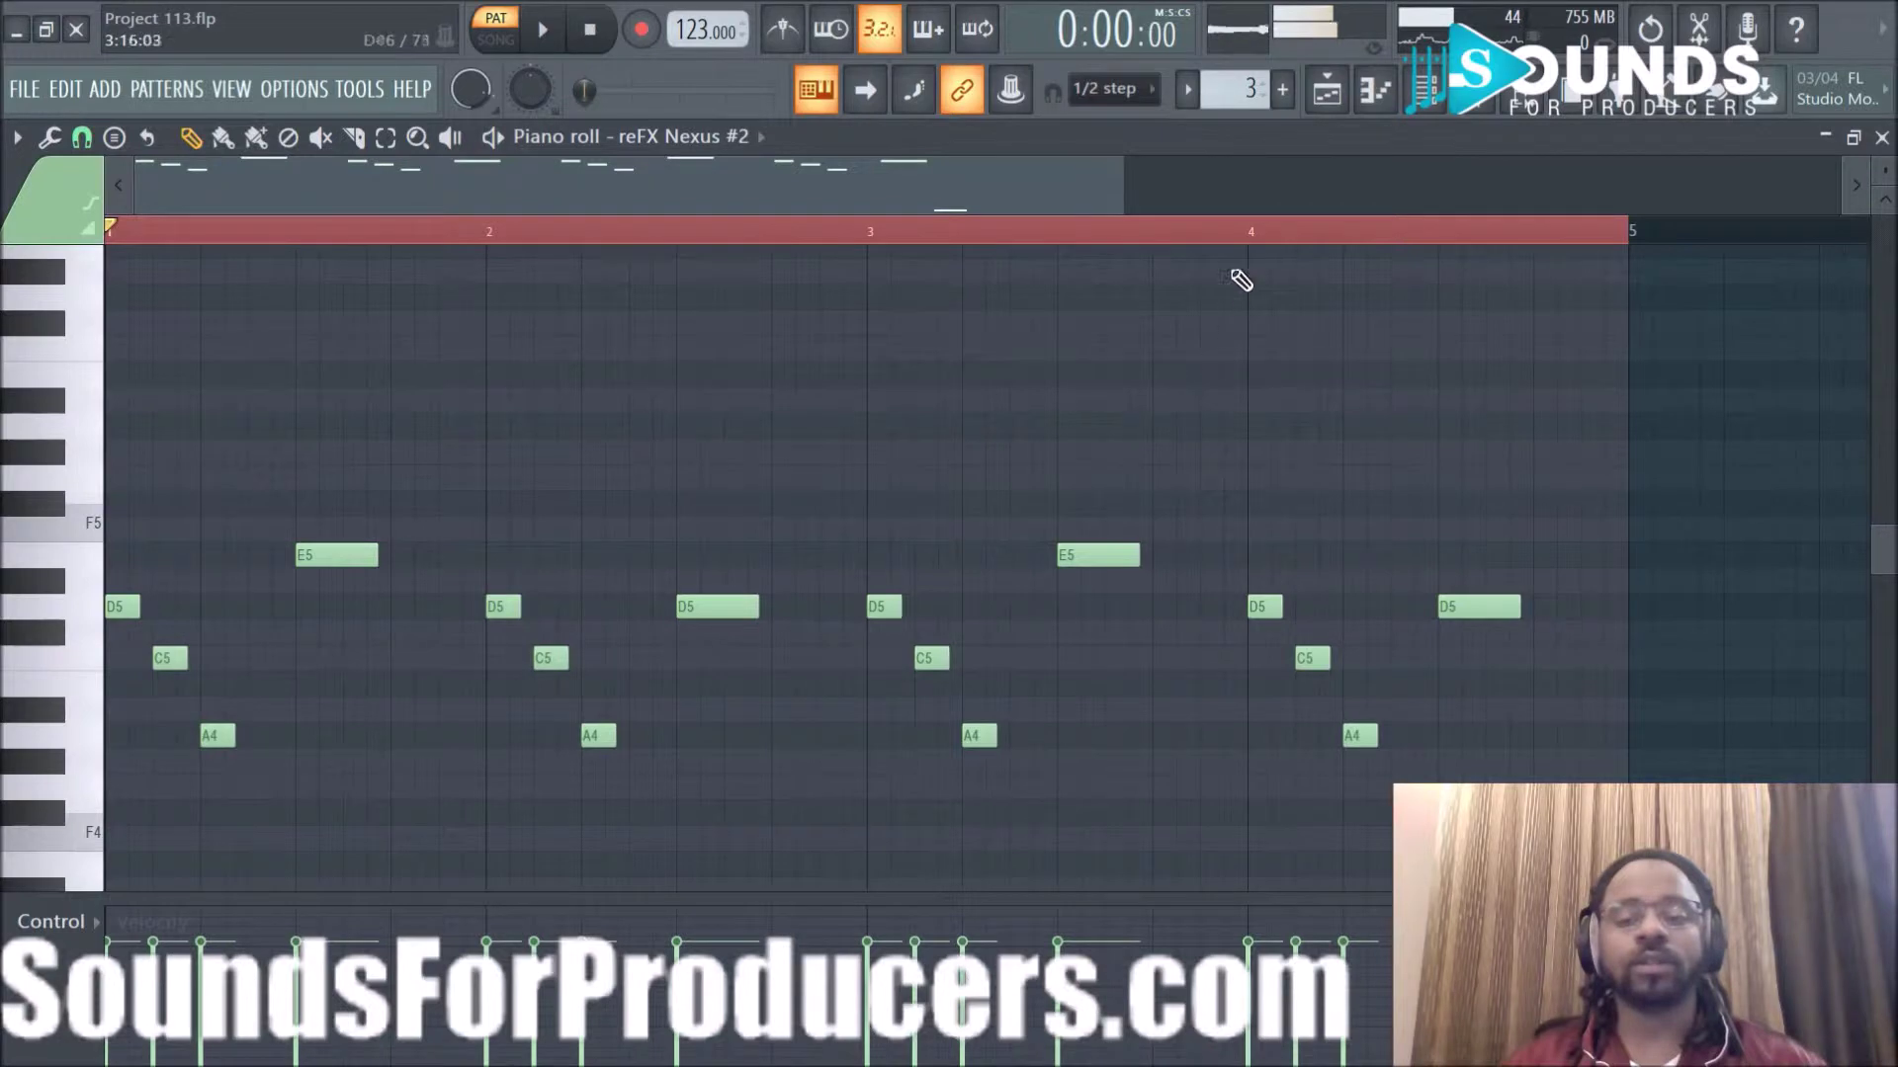
Return to the playlist, unmute Track 3 and start playback from bar 9.
left_click(1325, 88)
left_click(380, 507)
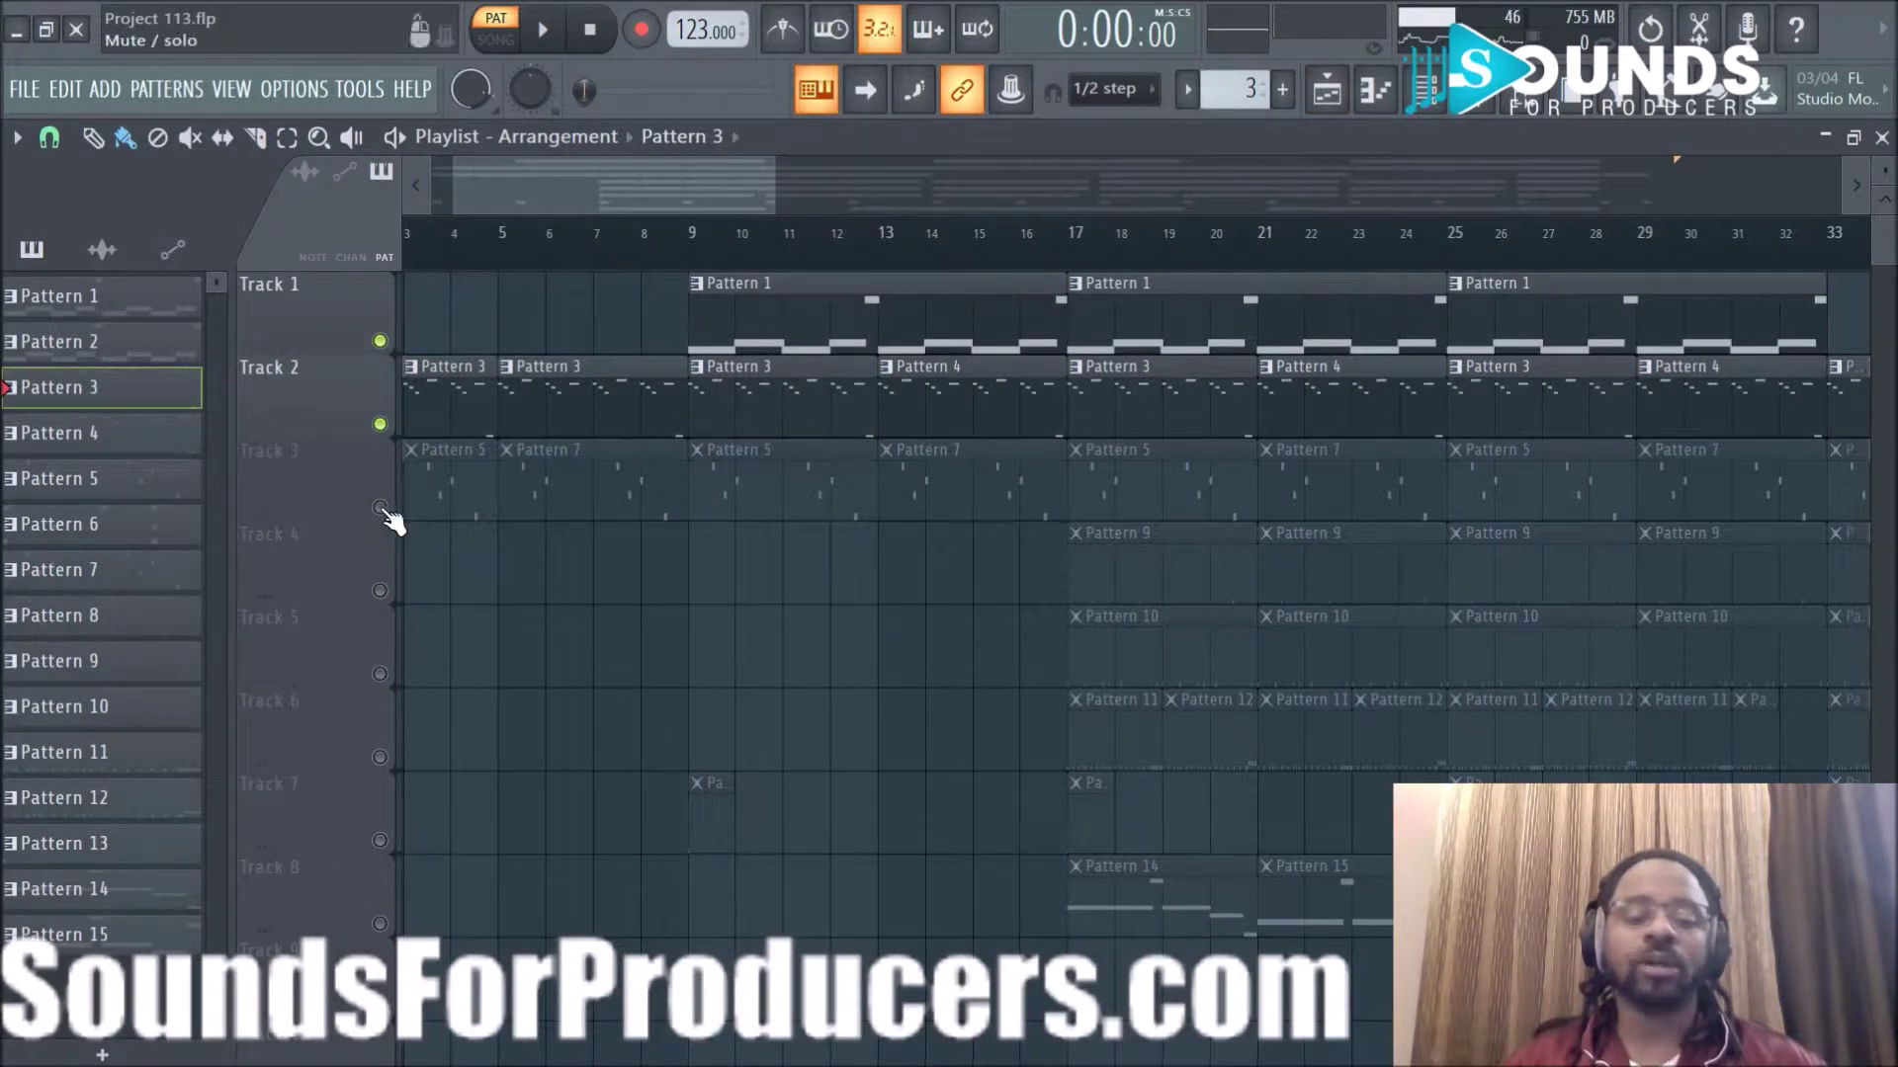
left_click(695, 259)
key("space")
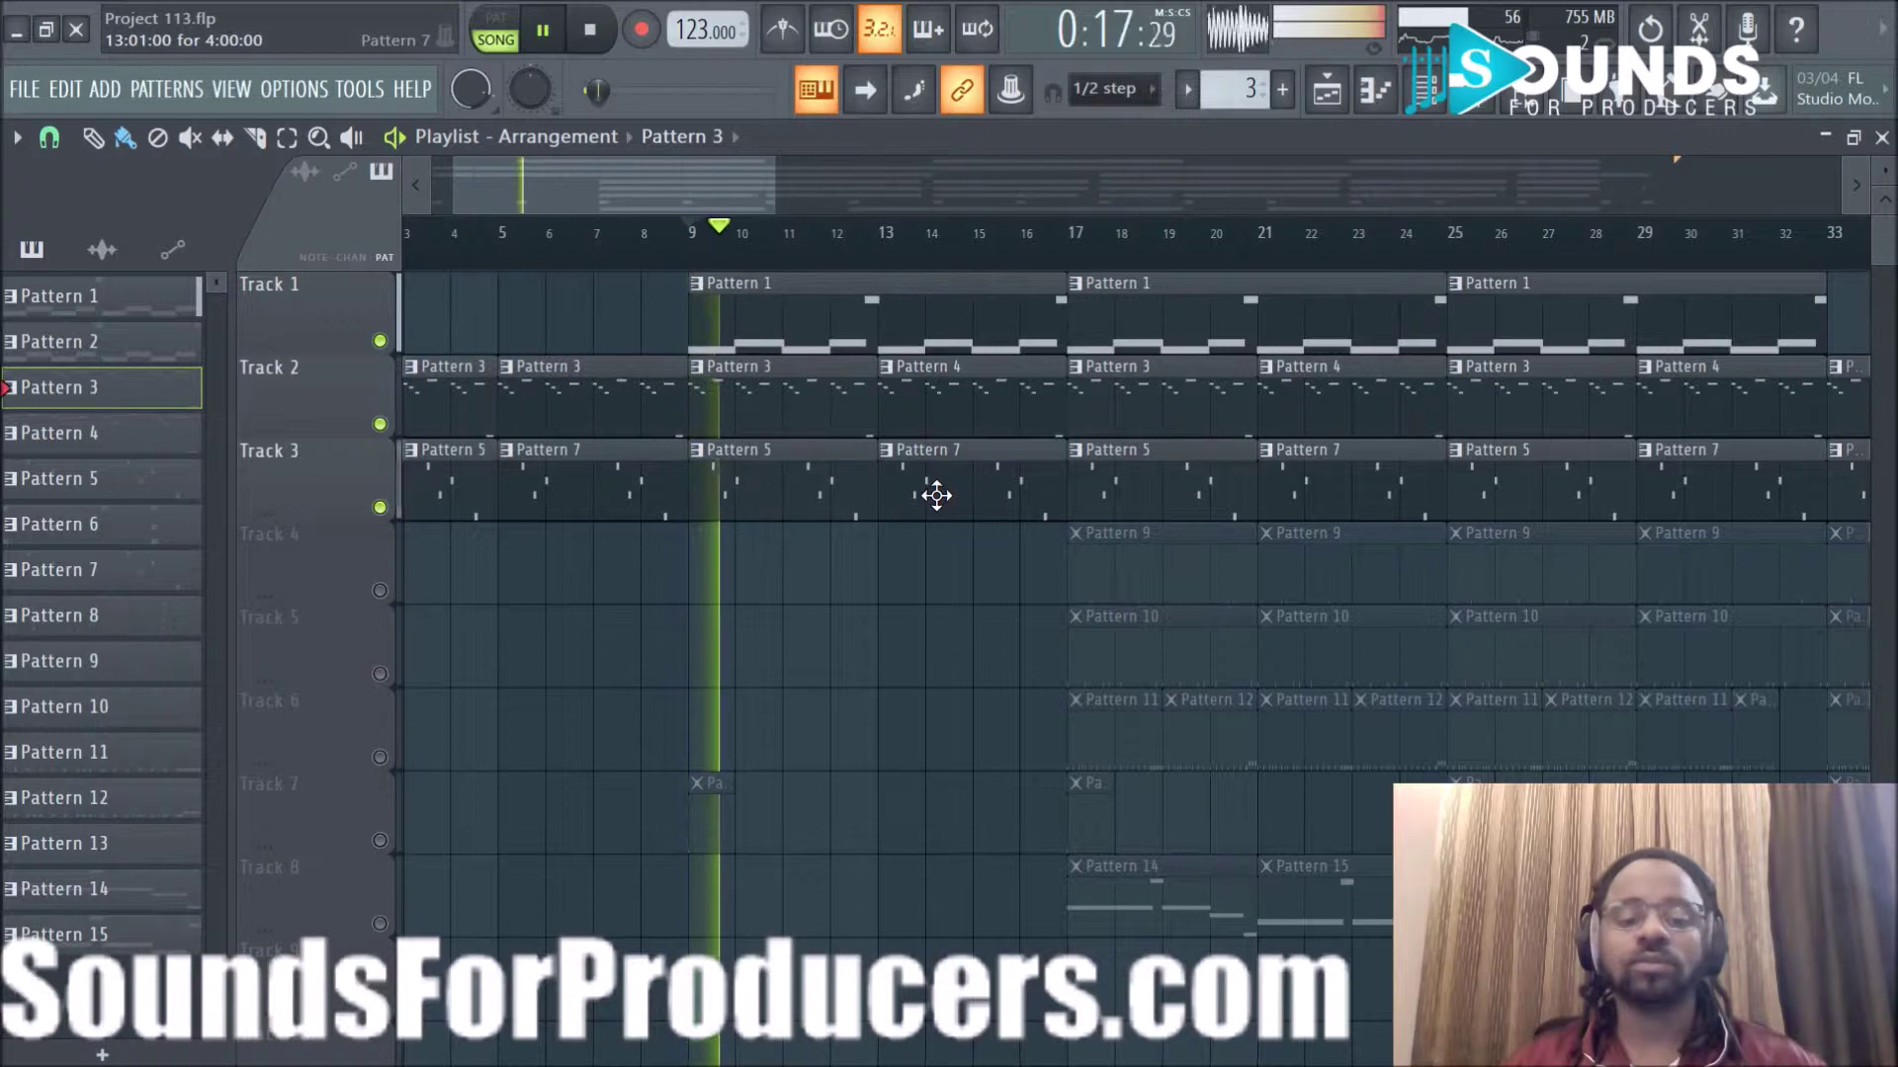
Inspect the preset loaded in the reFX Nexus #3 channel, stop playback, and close the plugin and channel rack.
left_click(1424, 89)
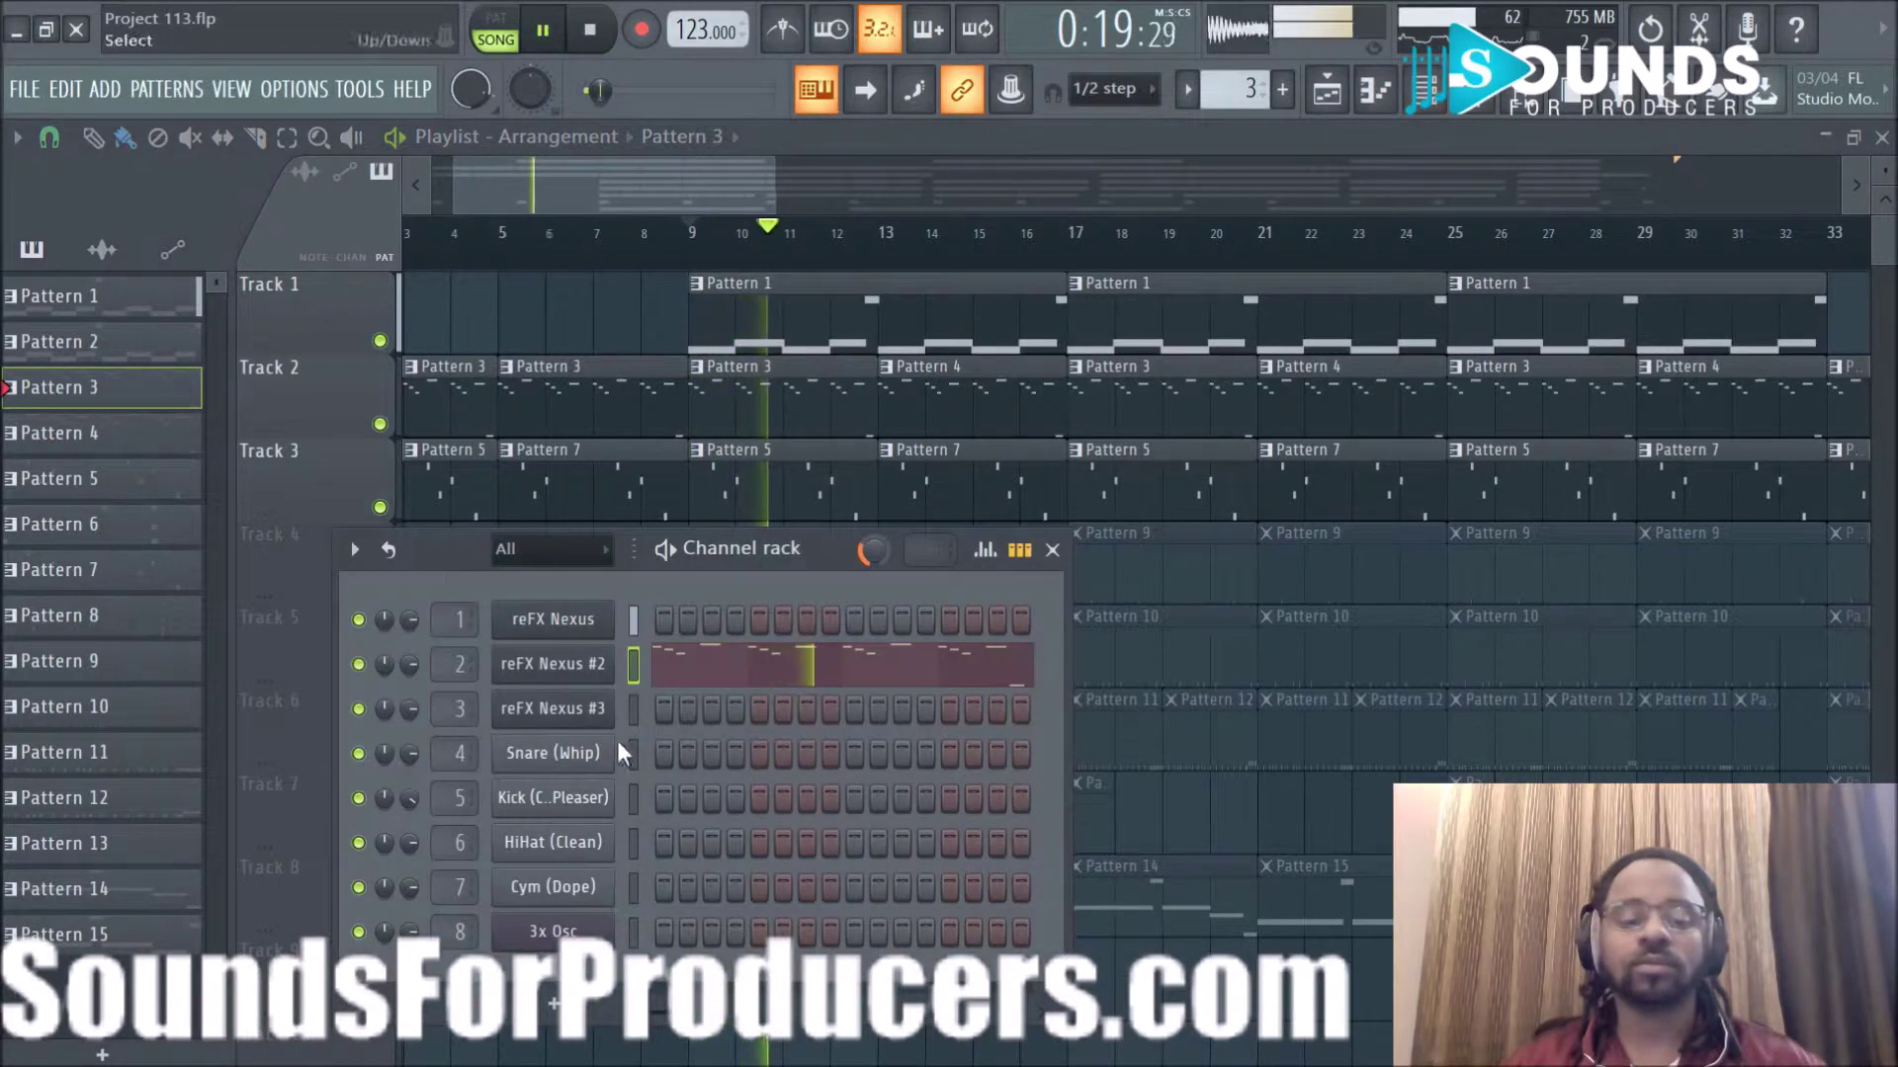
left_click(578, 718)
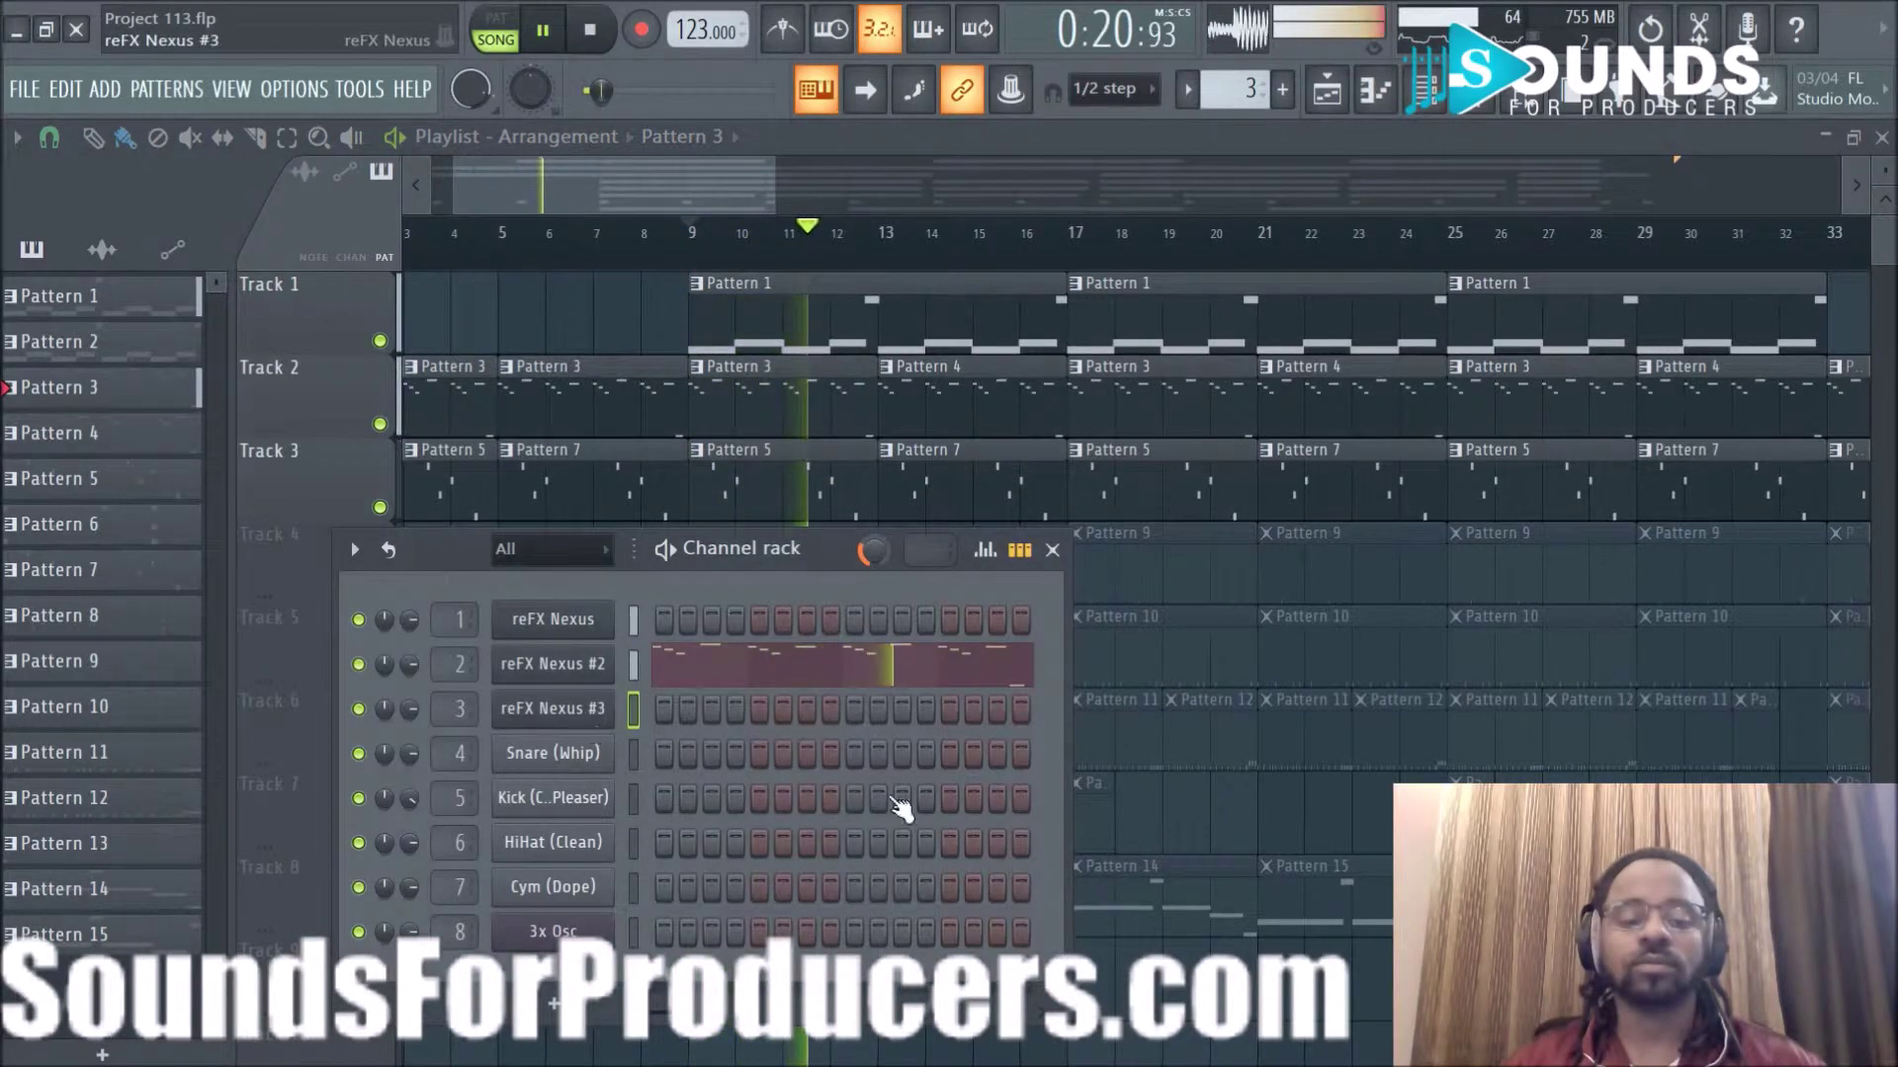
left_click_drag(679, 353, 1326, 352)
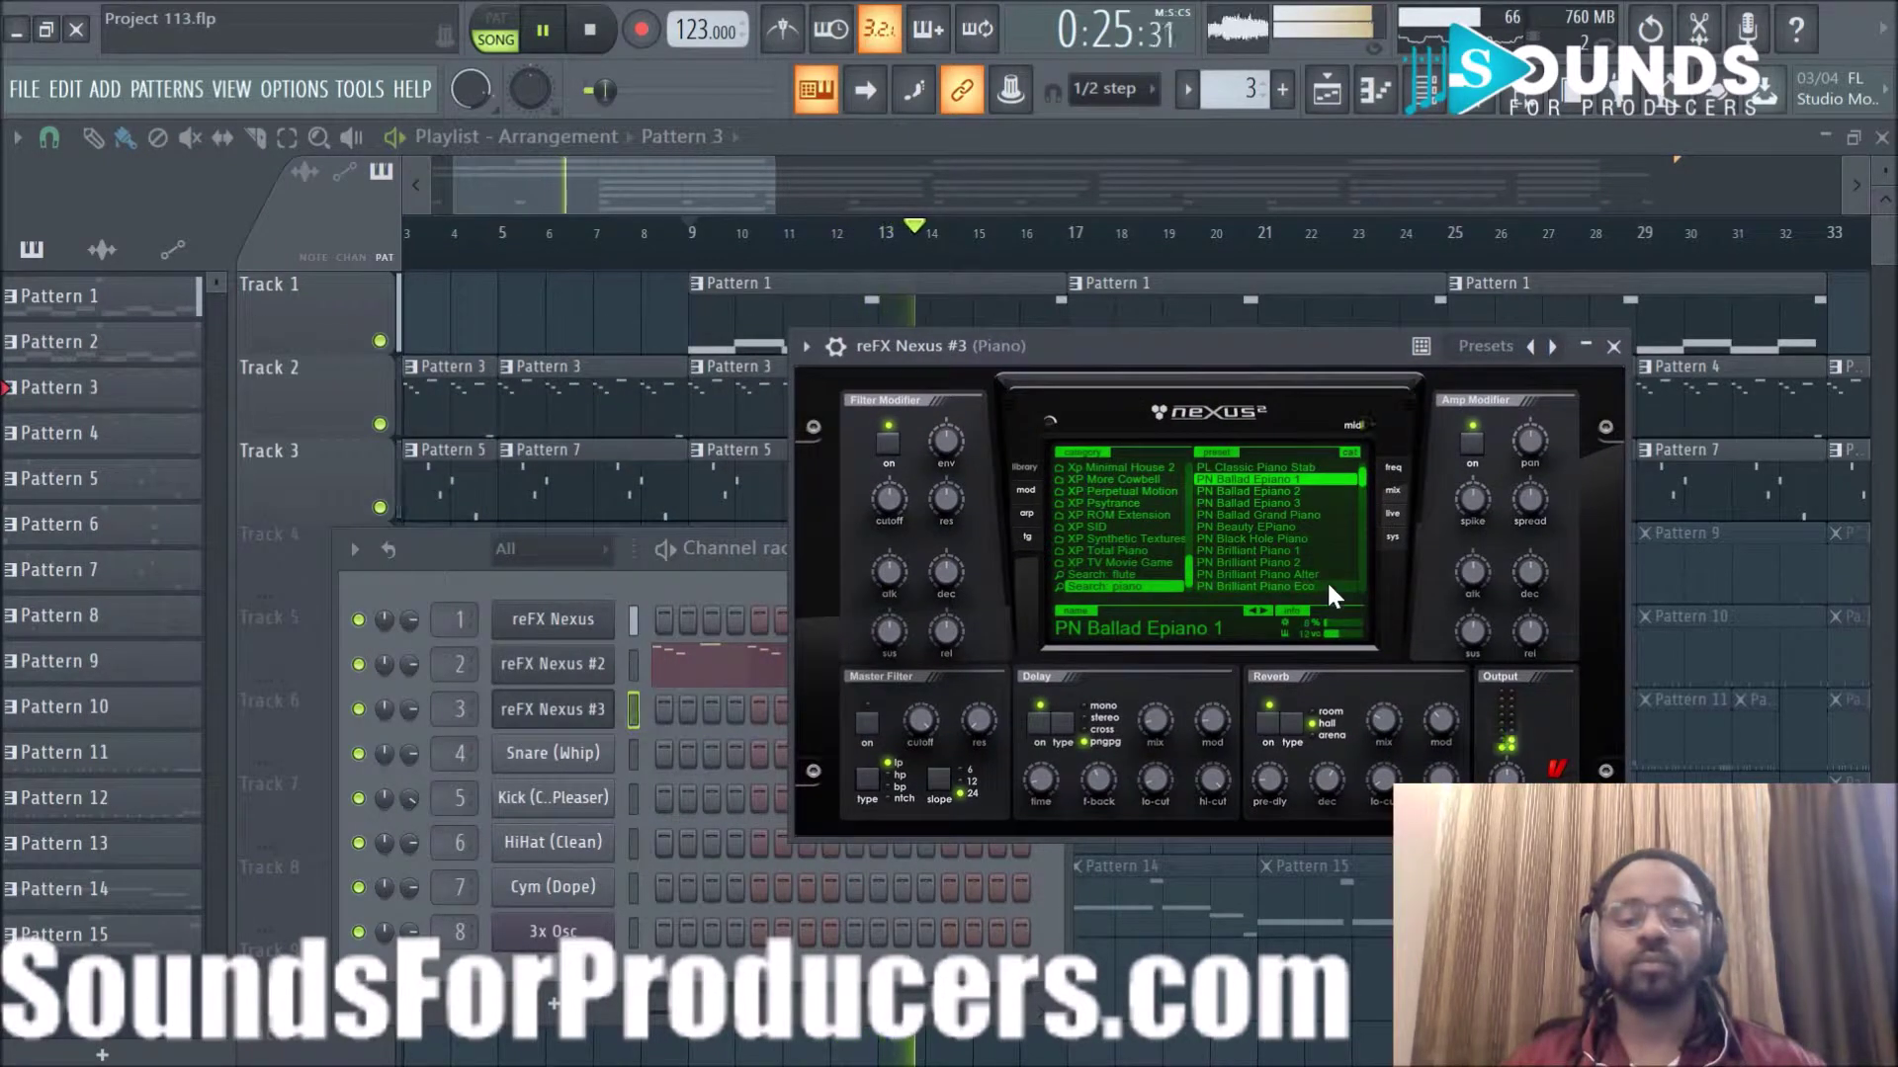
key("space")
left_click_drag(1133, 358, 1283, 612)
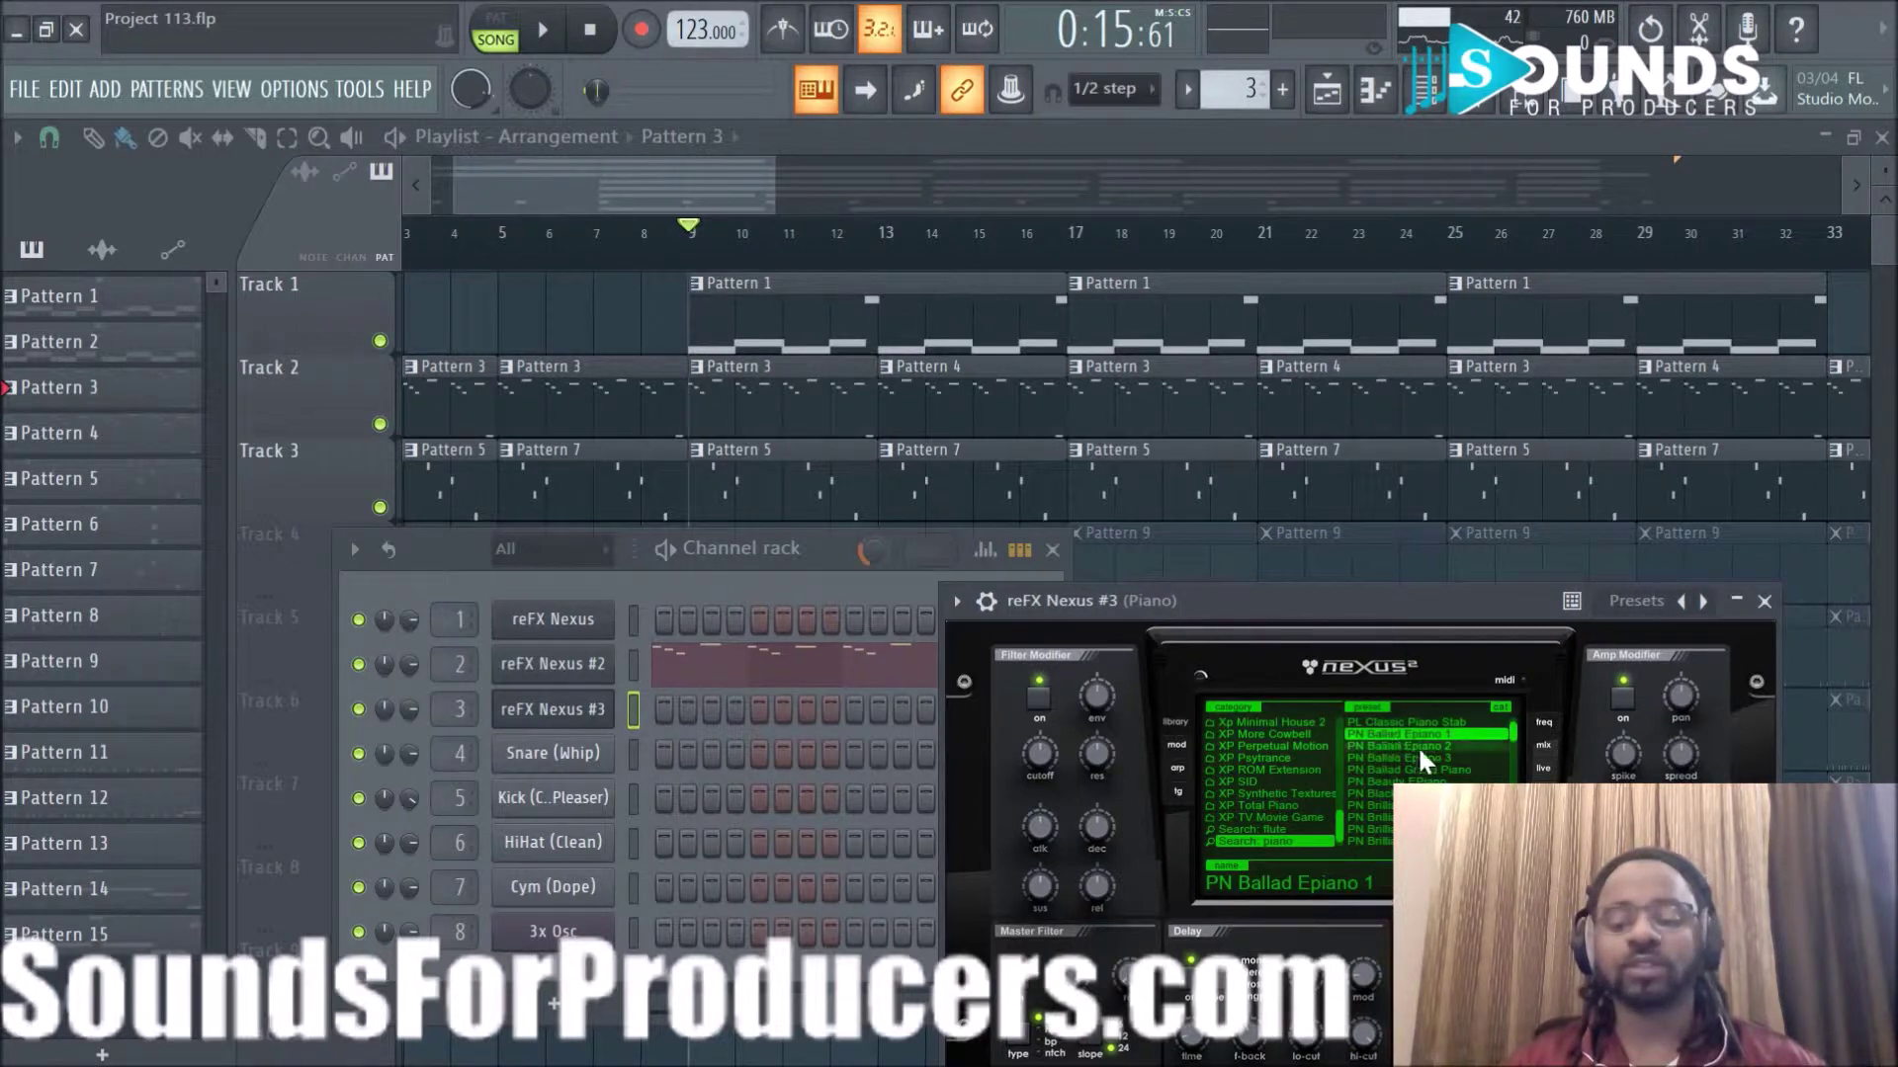
left_click(1763, 603)
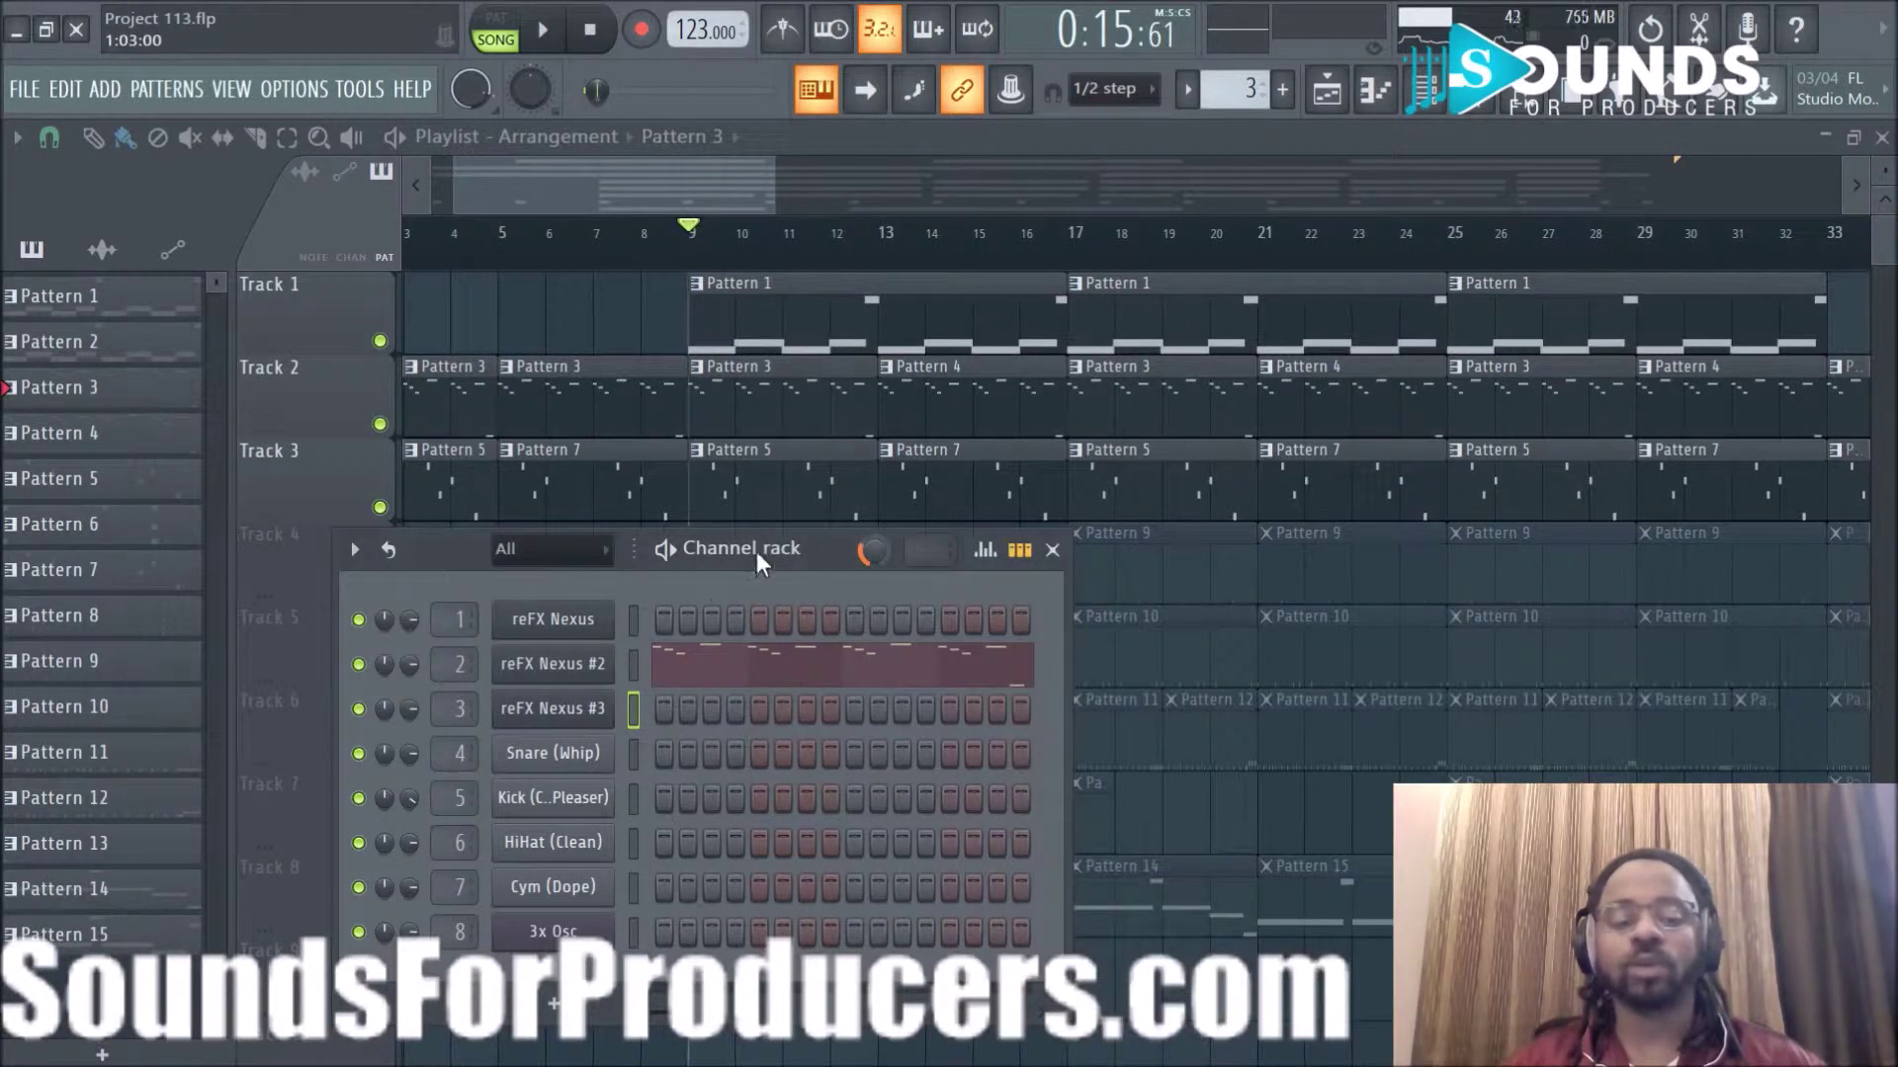
left_click(1423, 91)
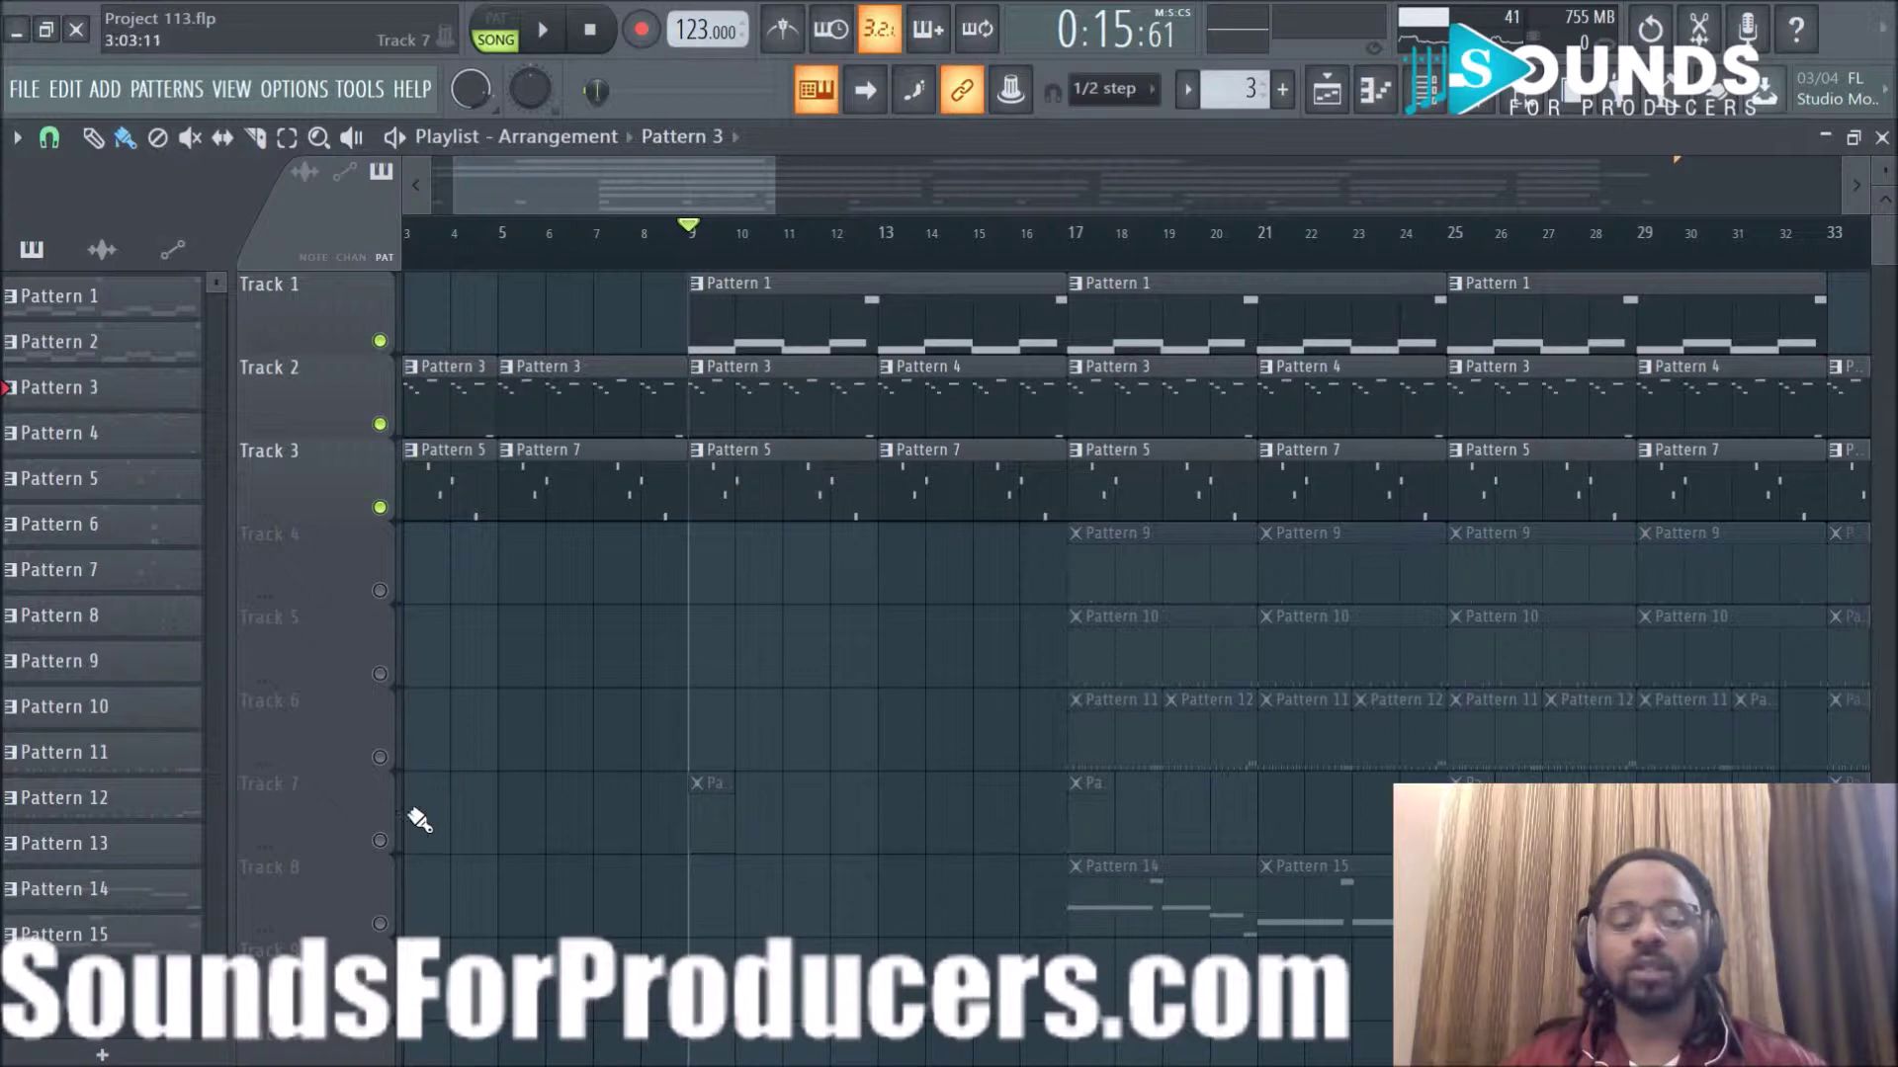
Unmute Track 7 and audition it with Tracks 1 to 3 from bar 9.
left_click(379, 840)
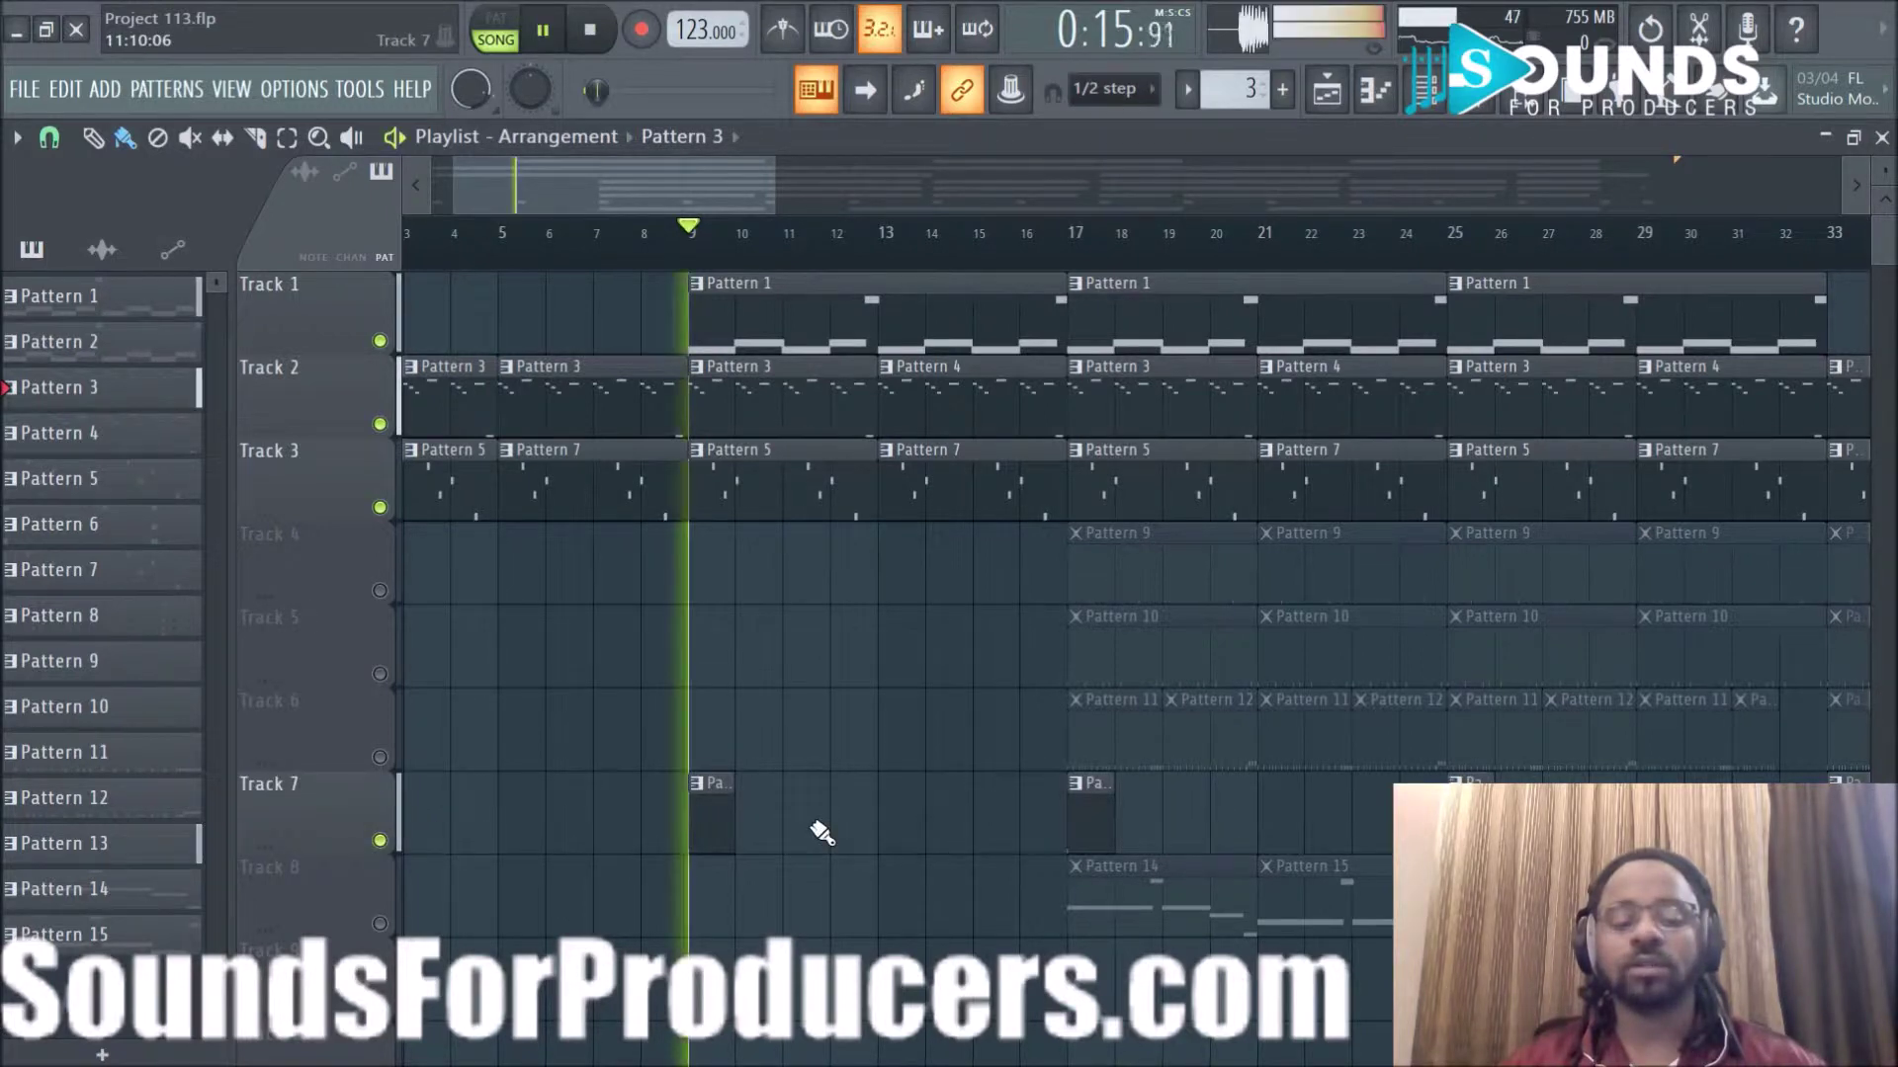
key("space")
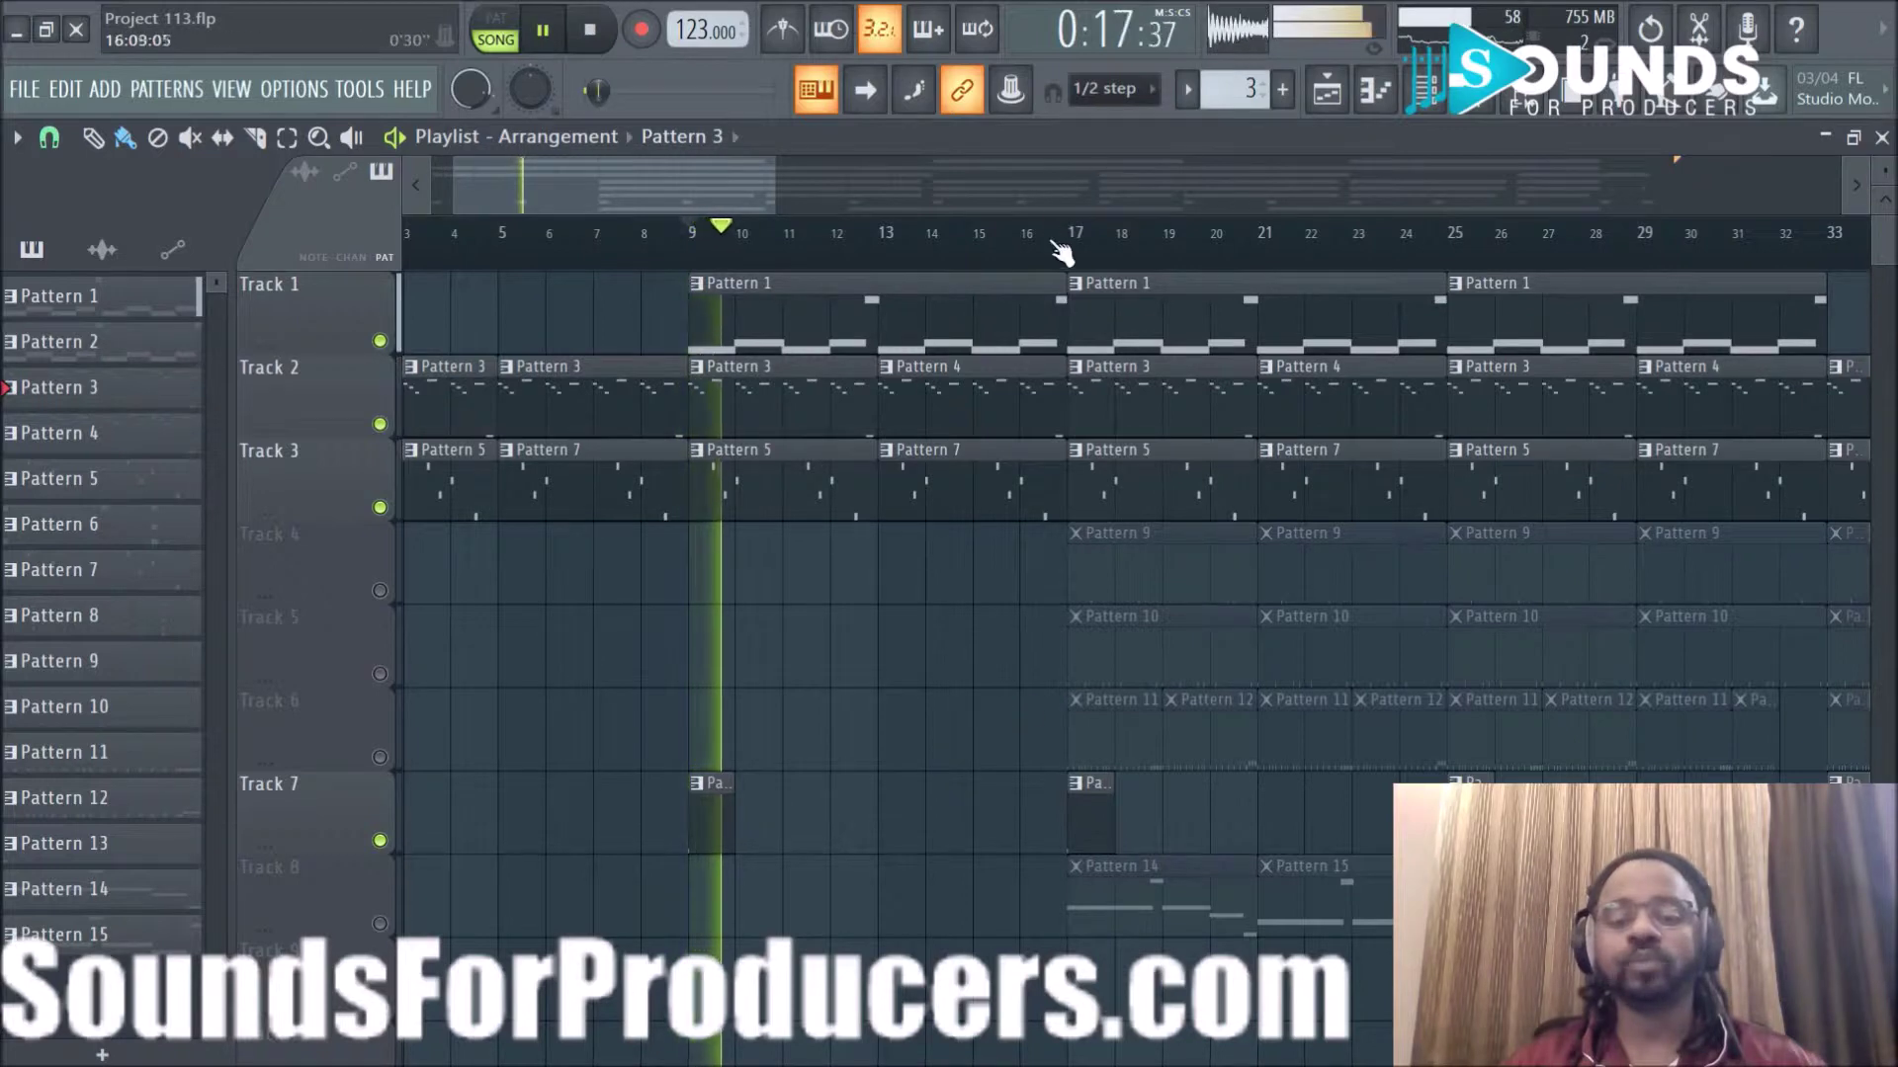
scroll(1058, 242, "down", 3)
key("space")
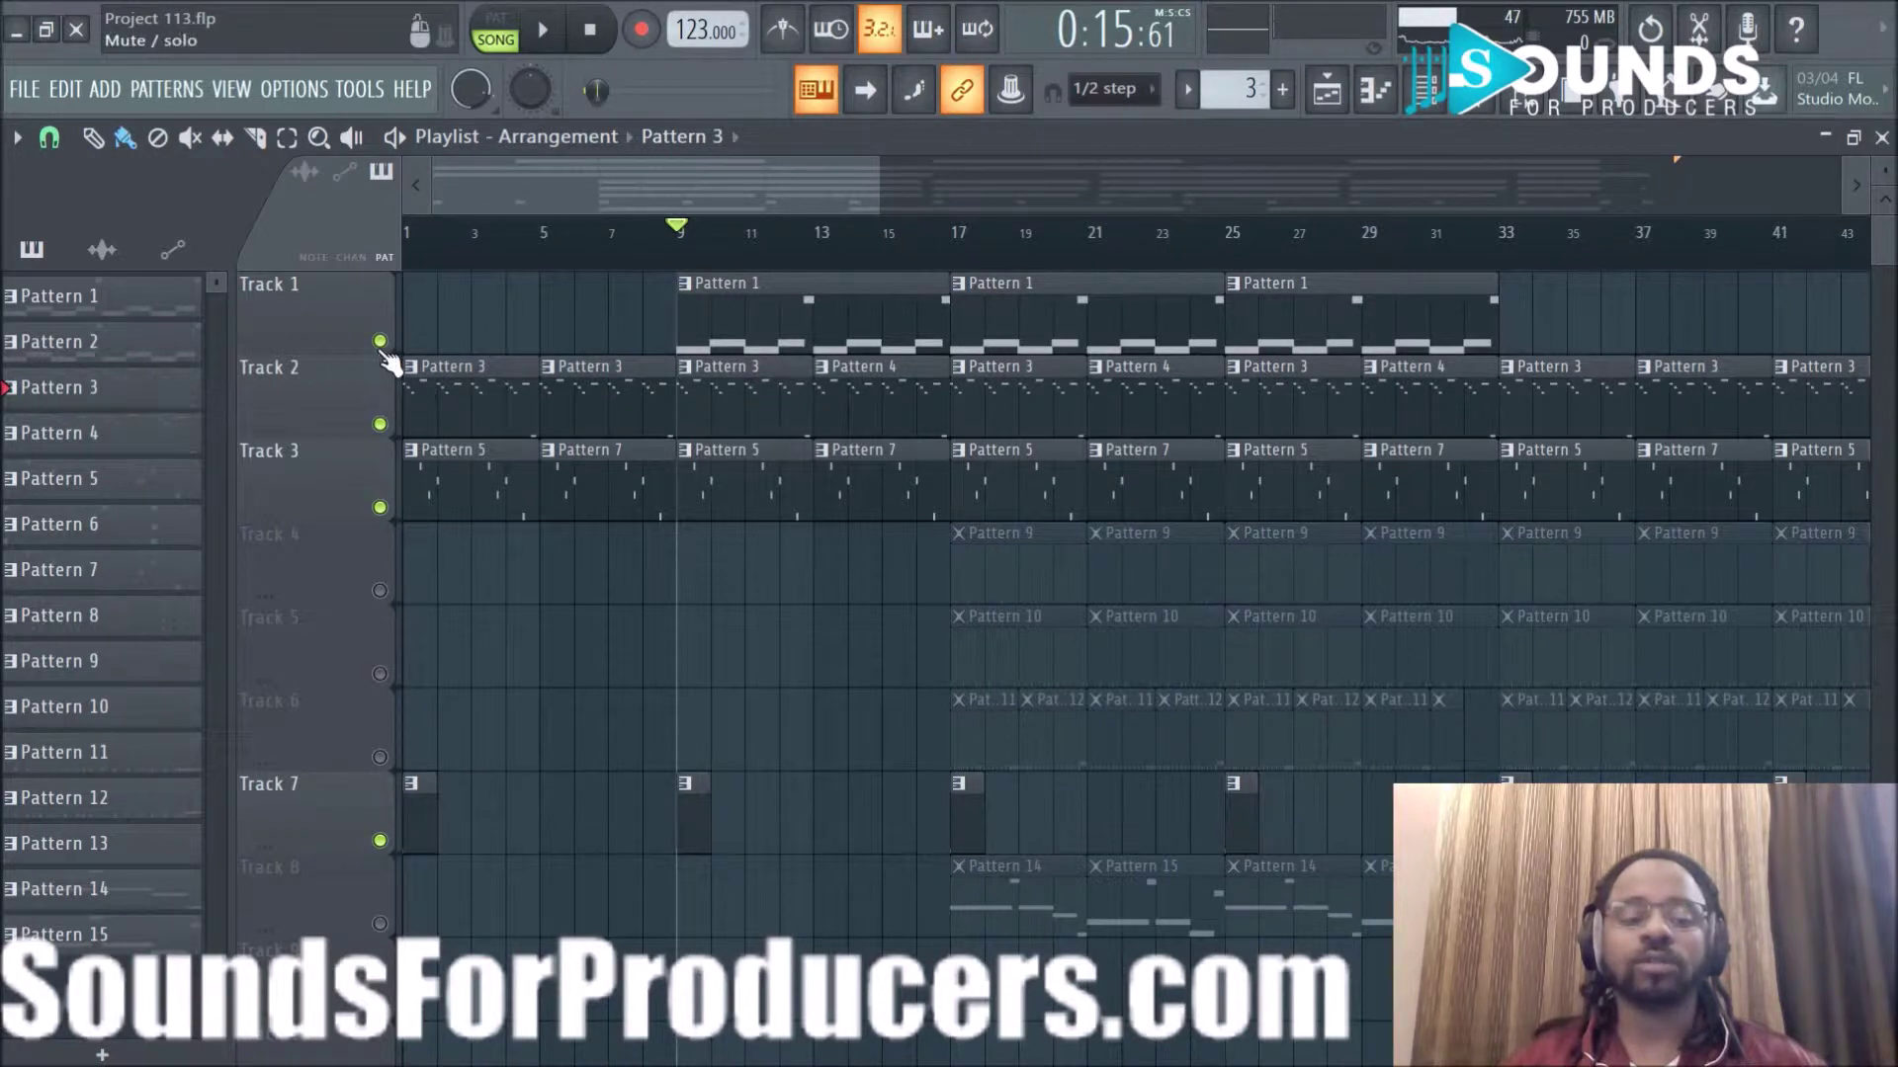
Unmute Tracks 4, 5 and 6 in the playlist and set the playback start to bar 17.
left_click(380, 590)
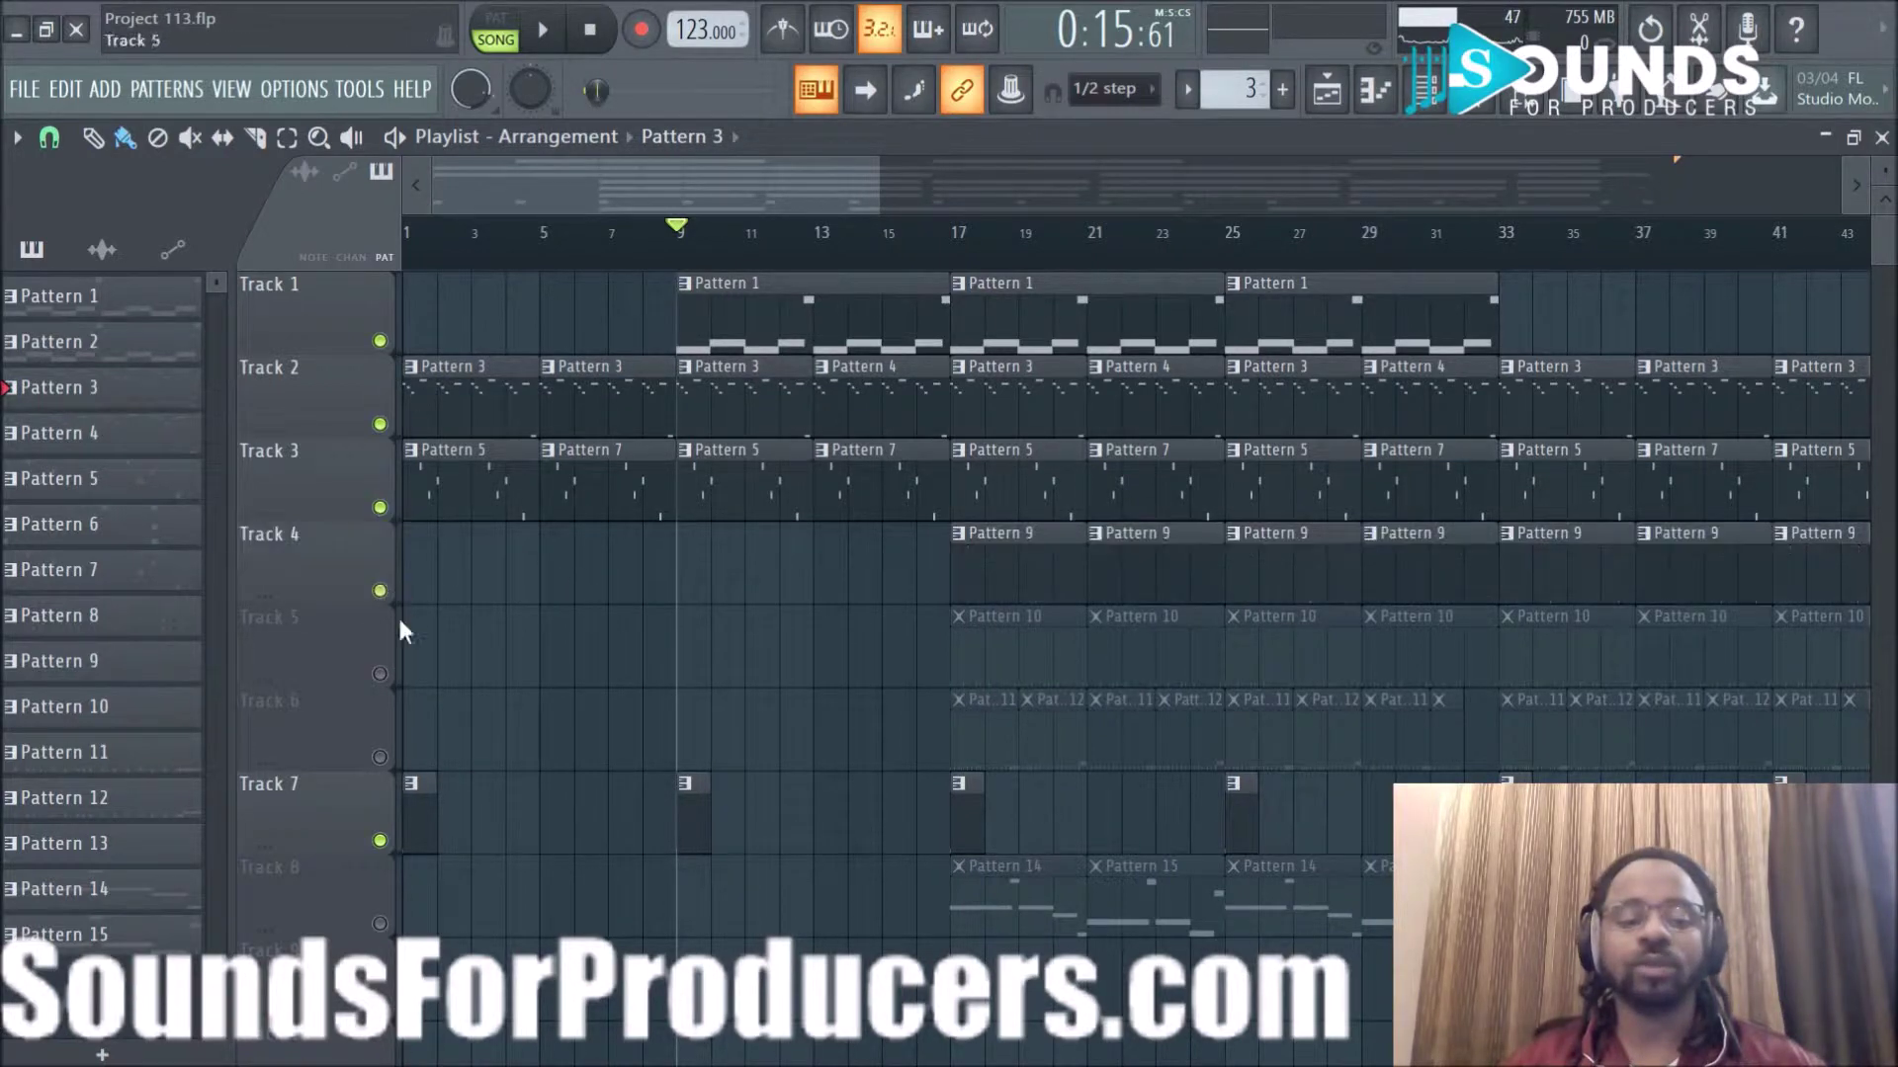
left_click(380, 673)
left_click(380, 758)
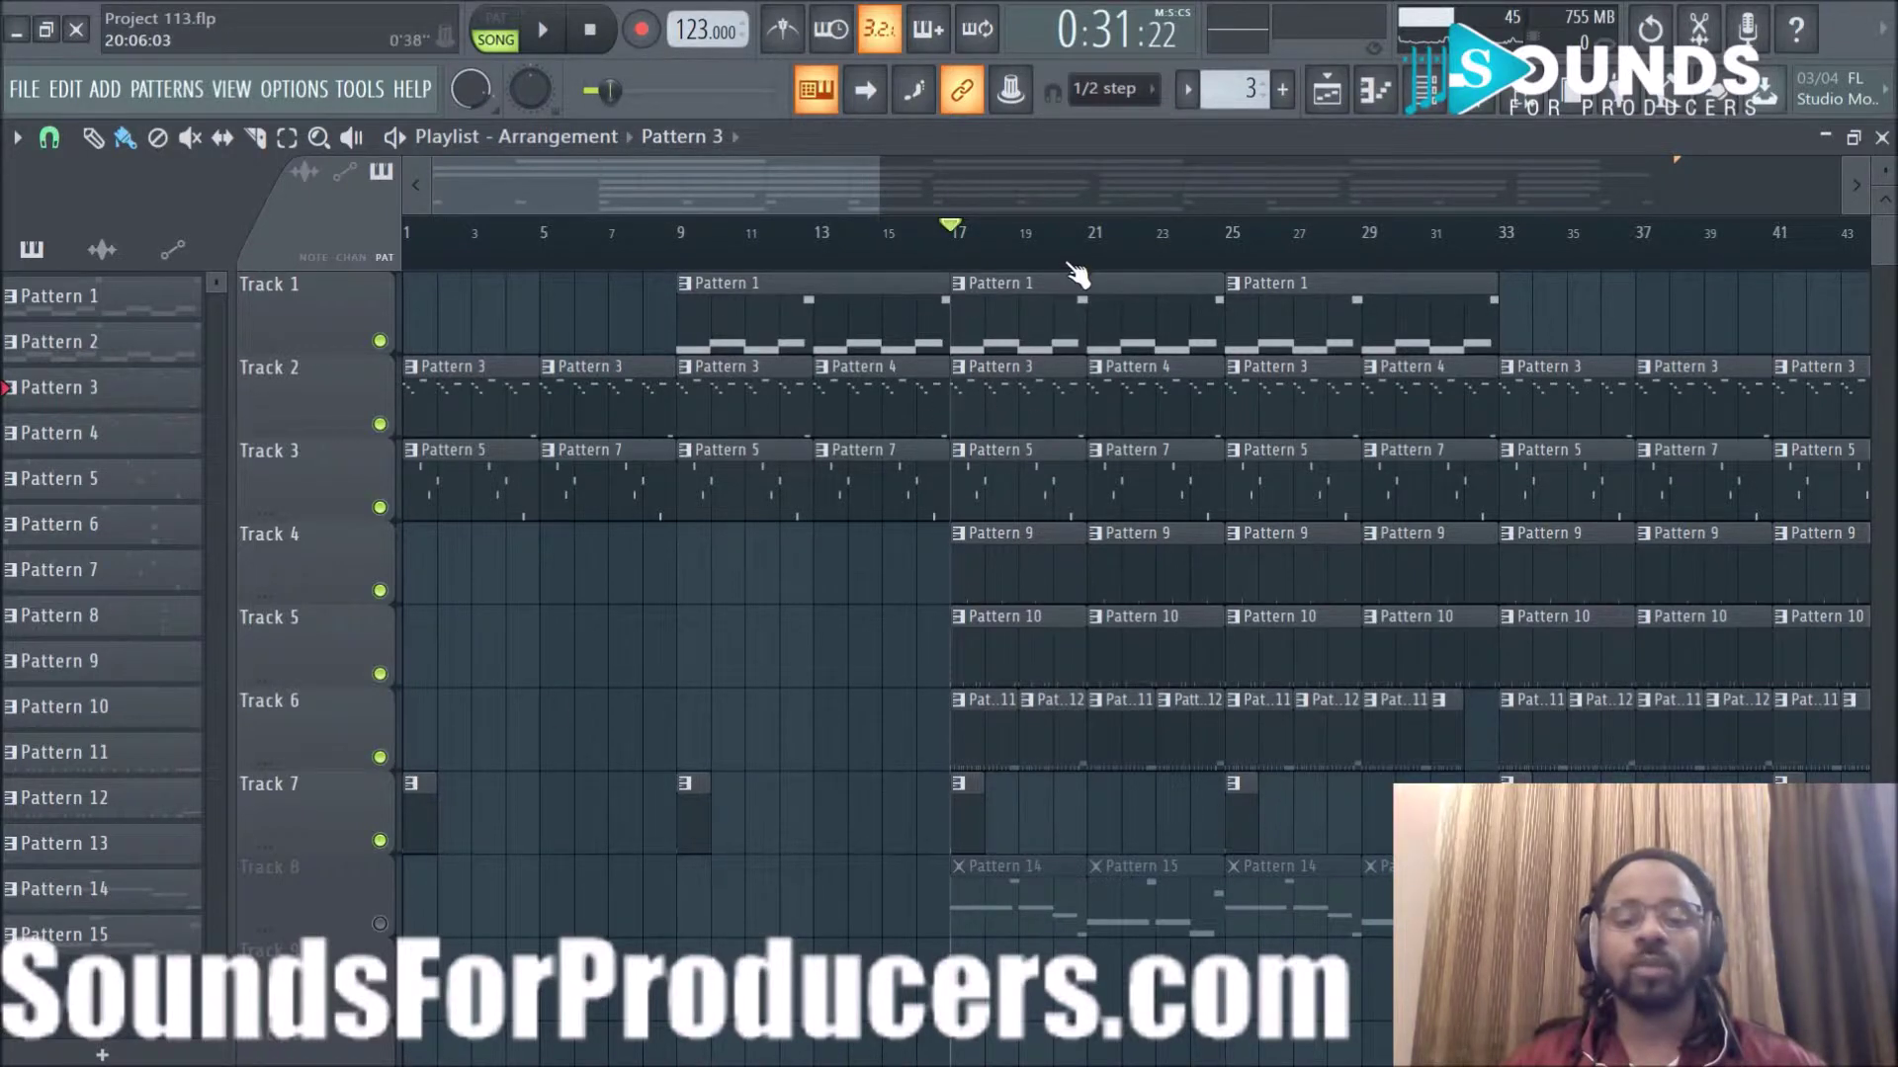
Audition the arrangement from bar 17 with Tracks 1 to 7 active and stop playback.
scroll(1074, 262, "up", 3)
left_click_drag(632, 196, 678, 184)
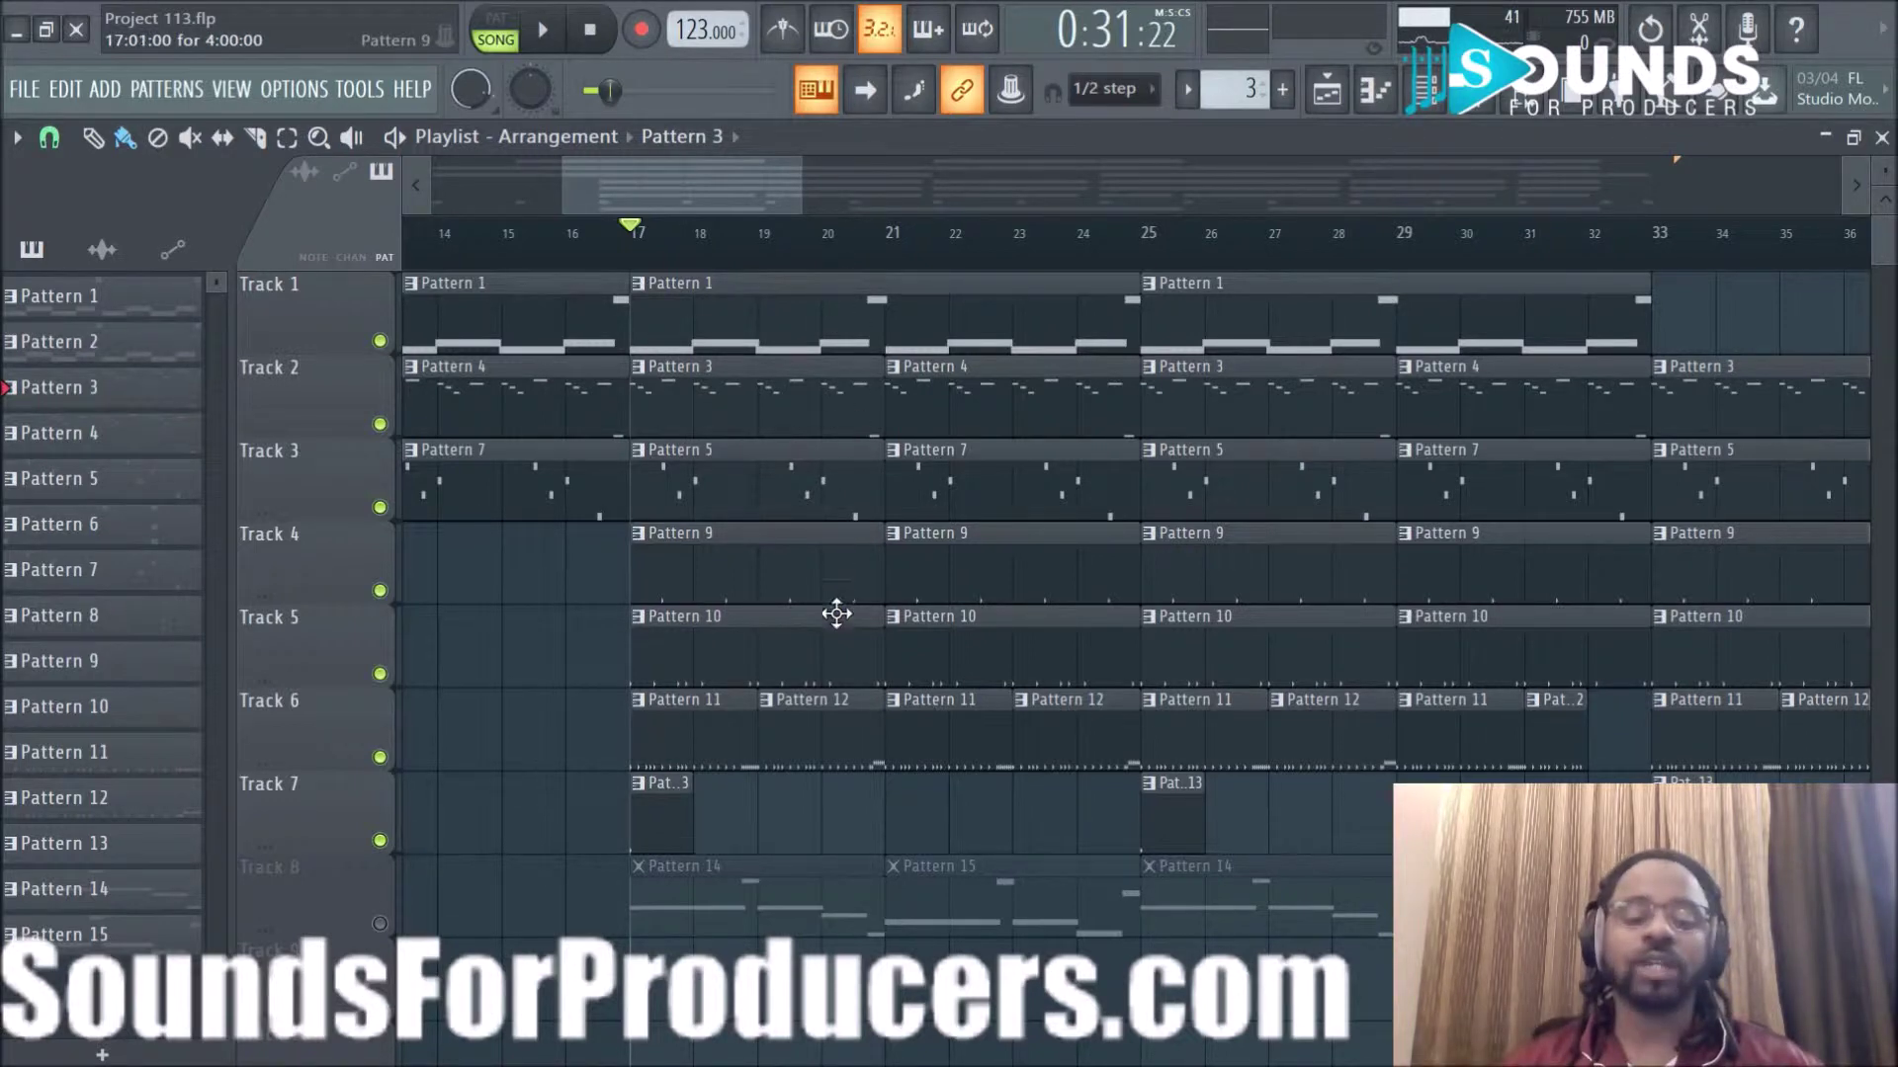
key("space")
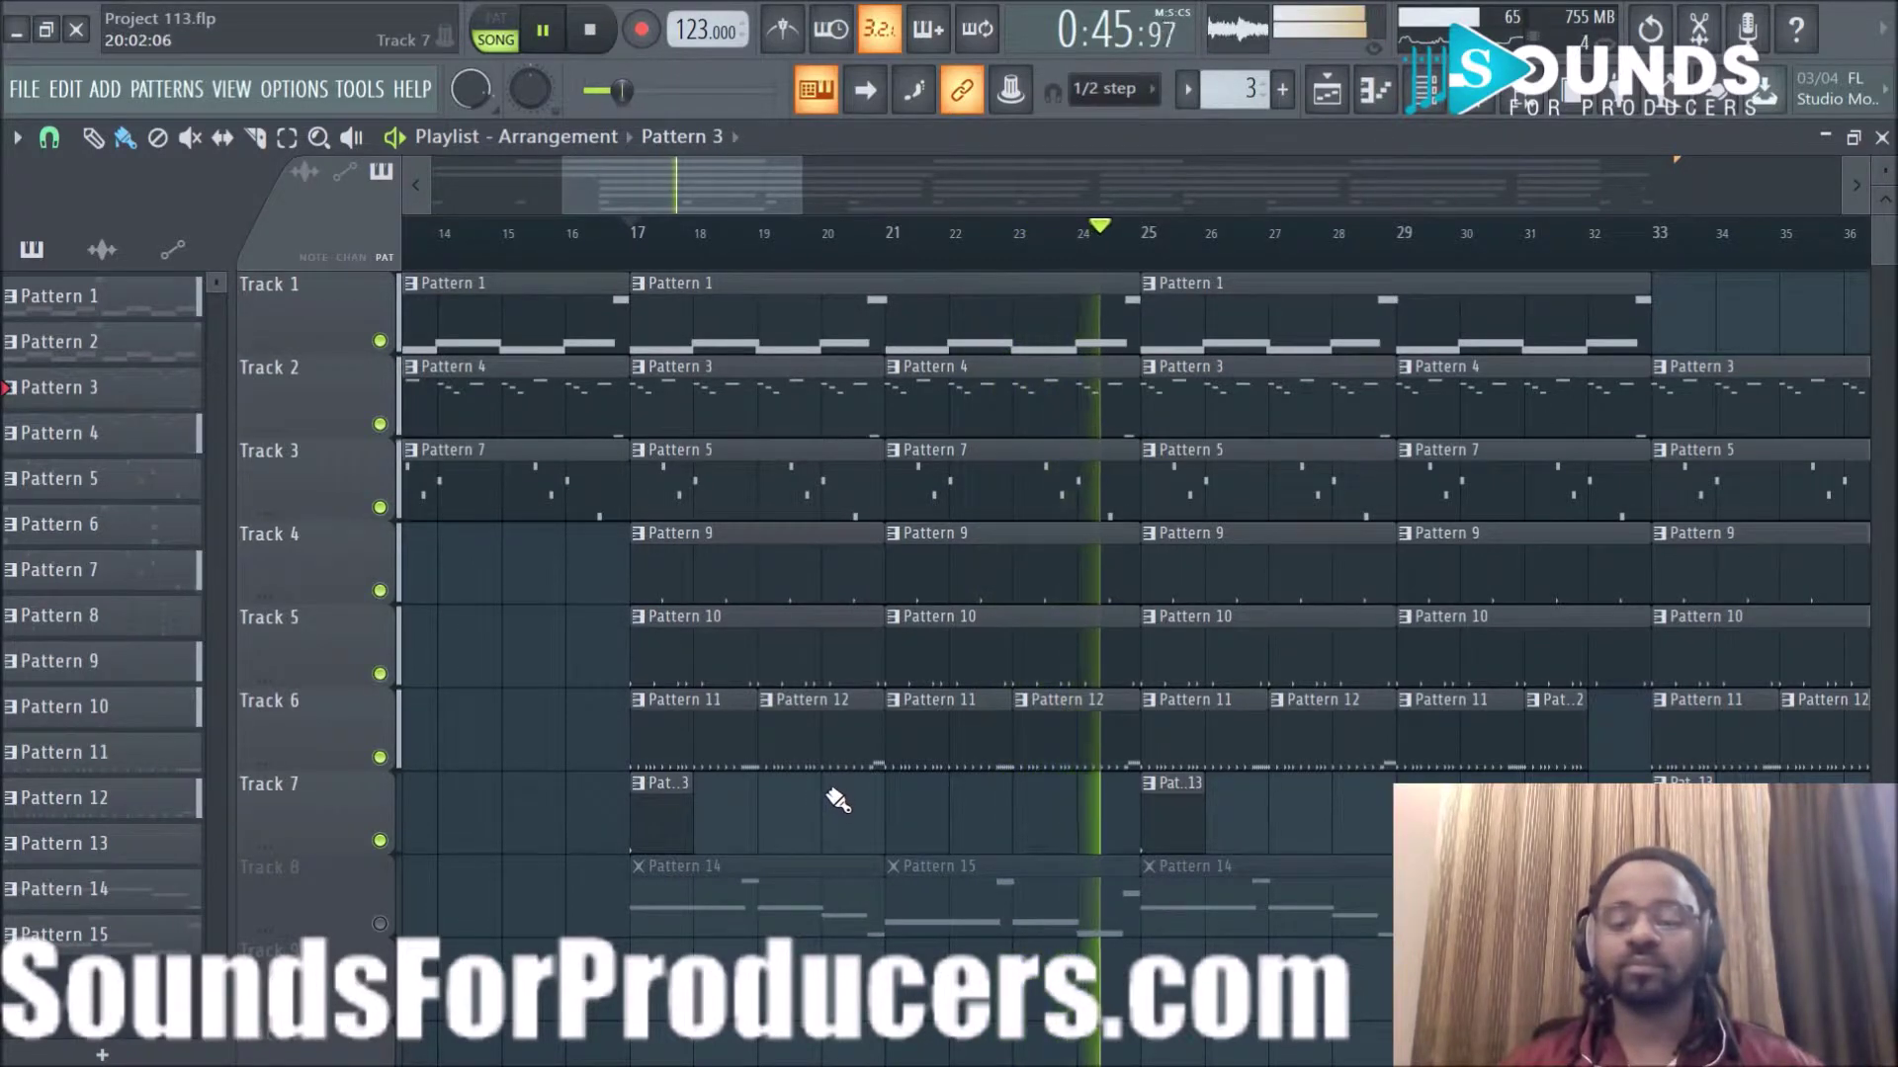
key("space")
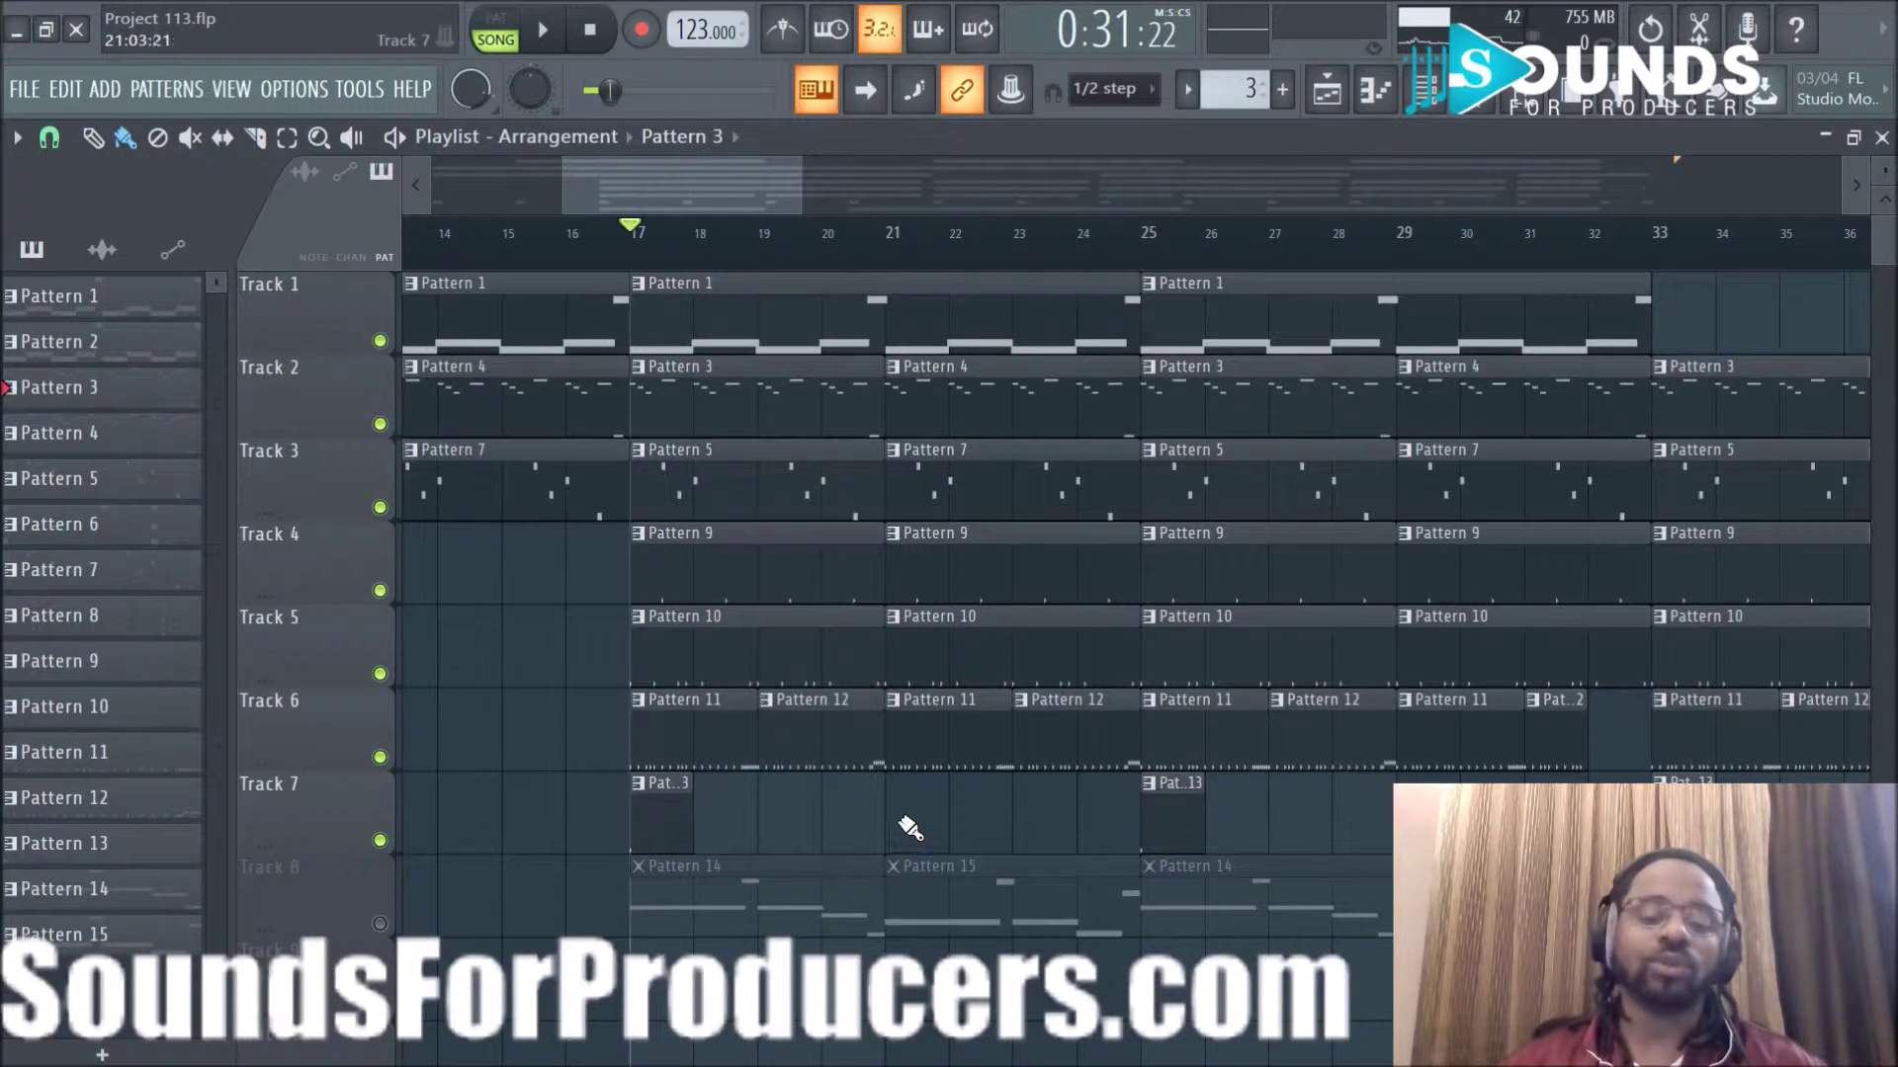
scroll(929, 262, "down", 3)
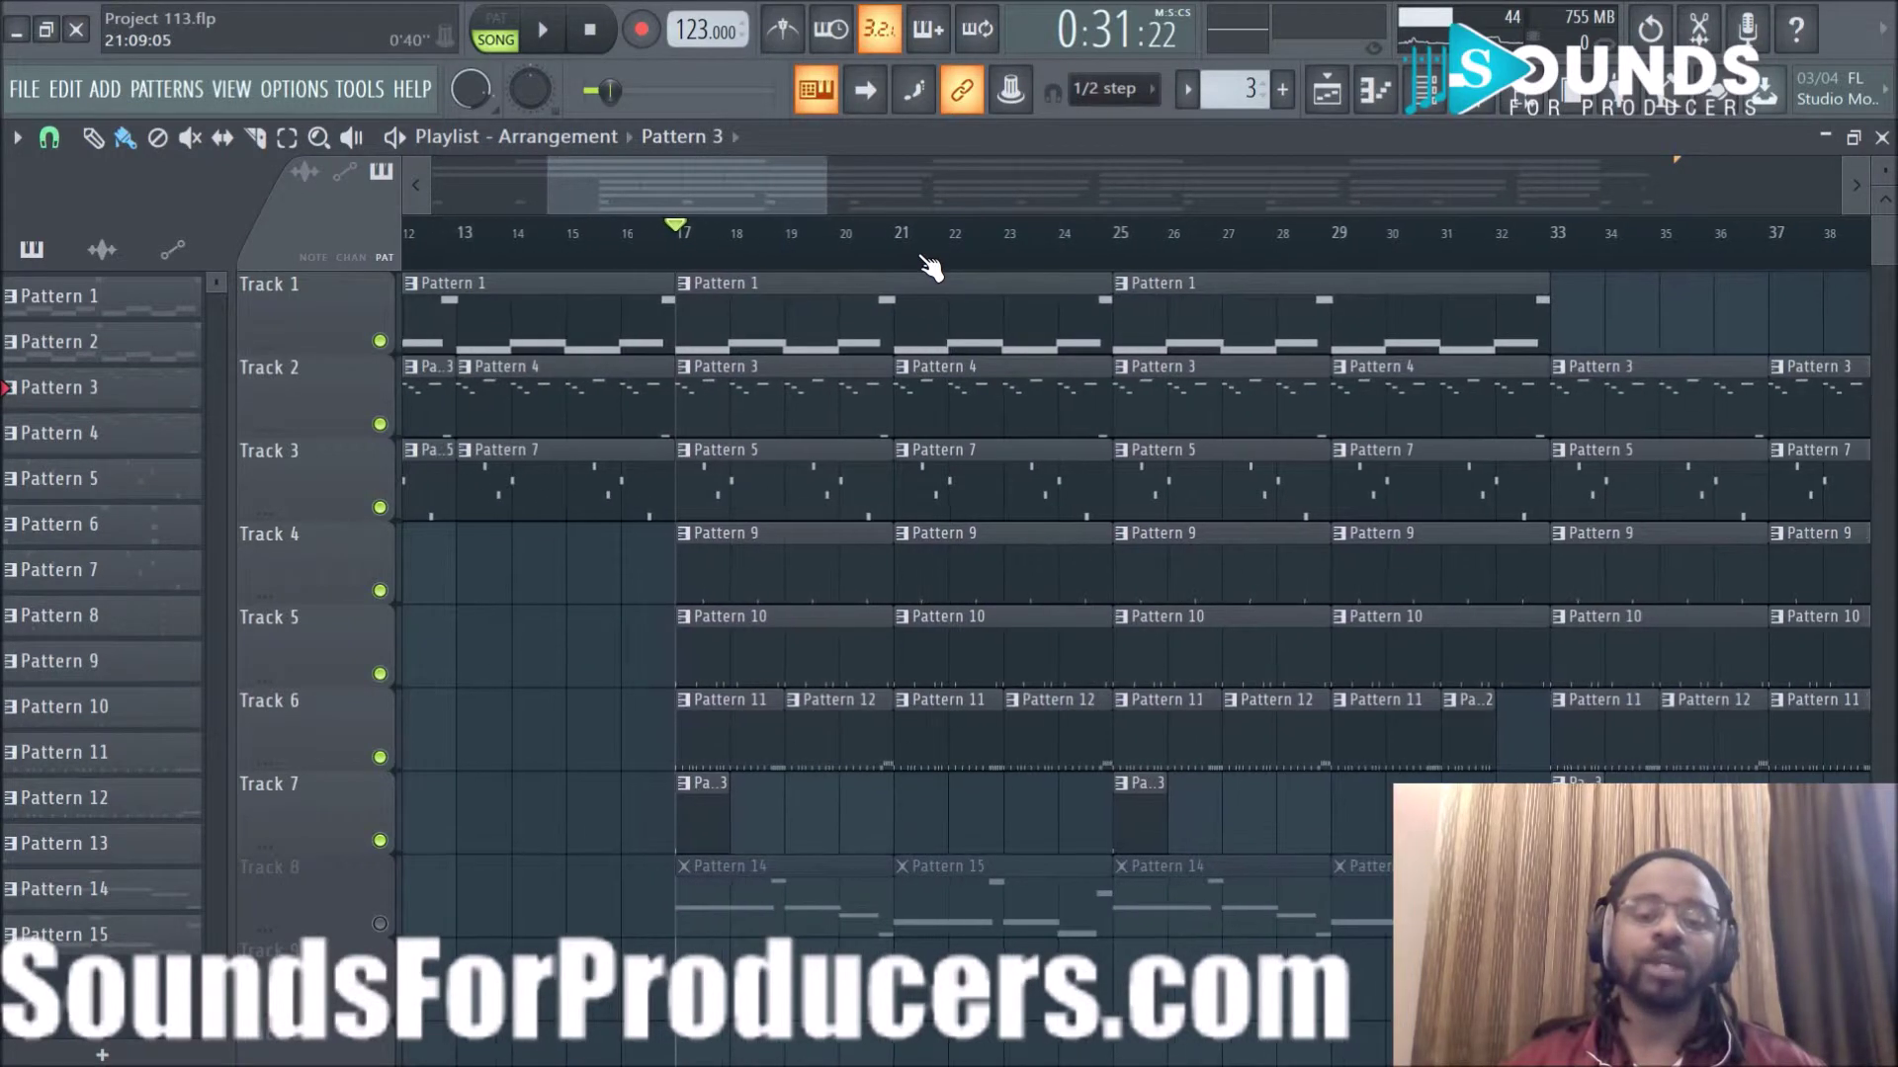
scroll(929, 263, "up", 2)
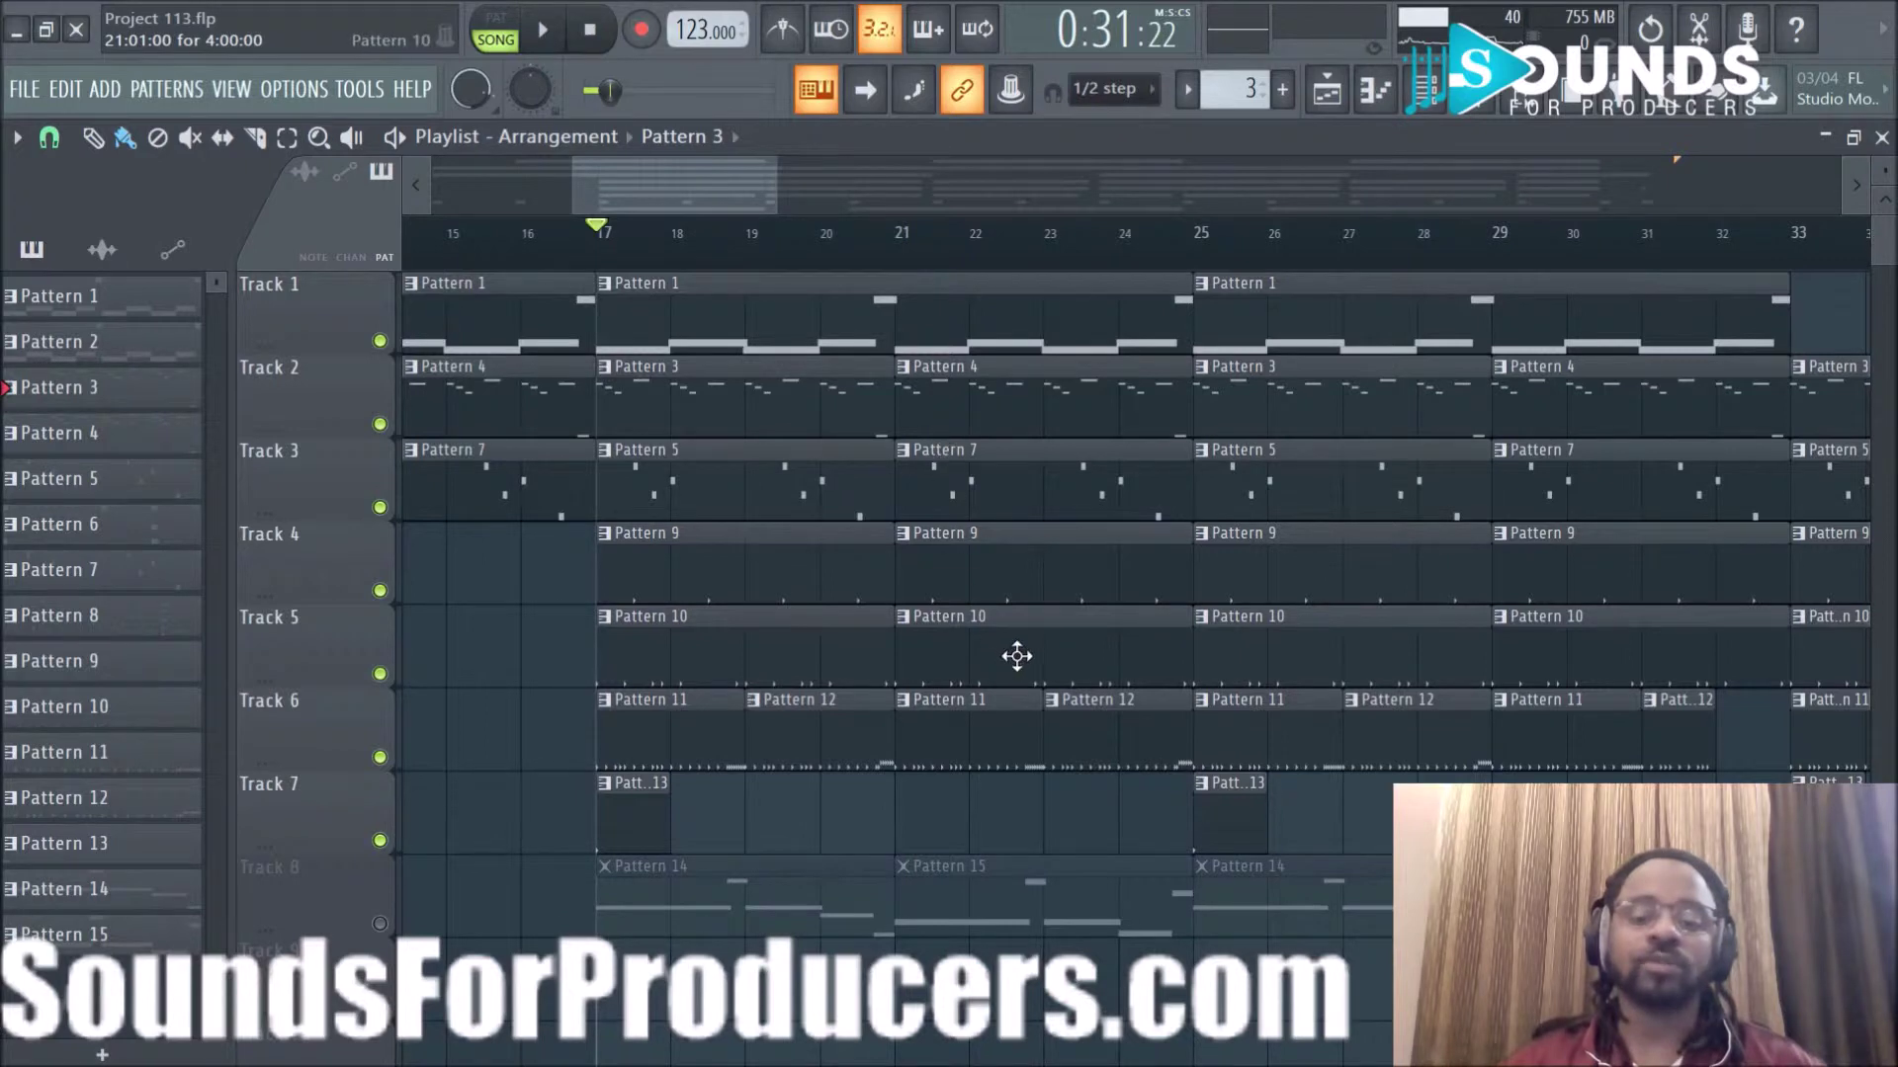
scroll(1084, 255, "down", 2)
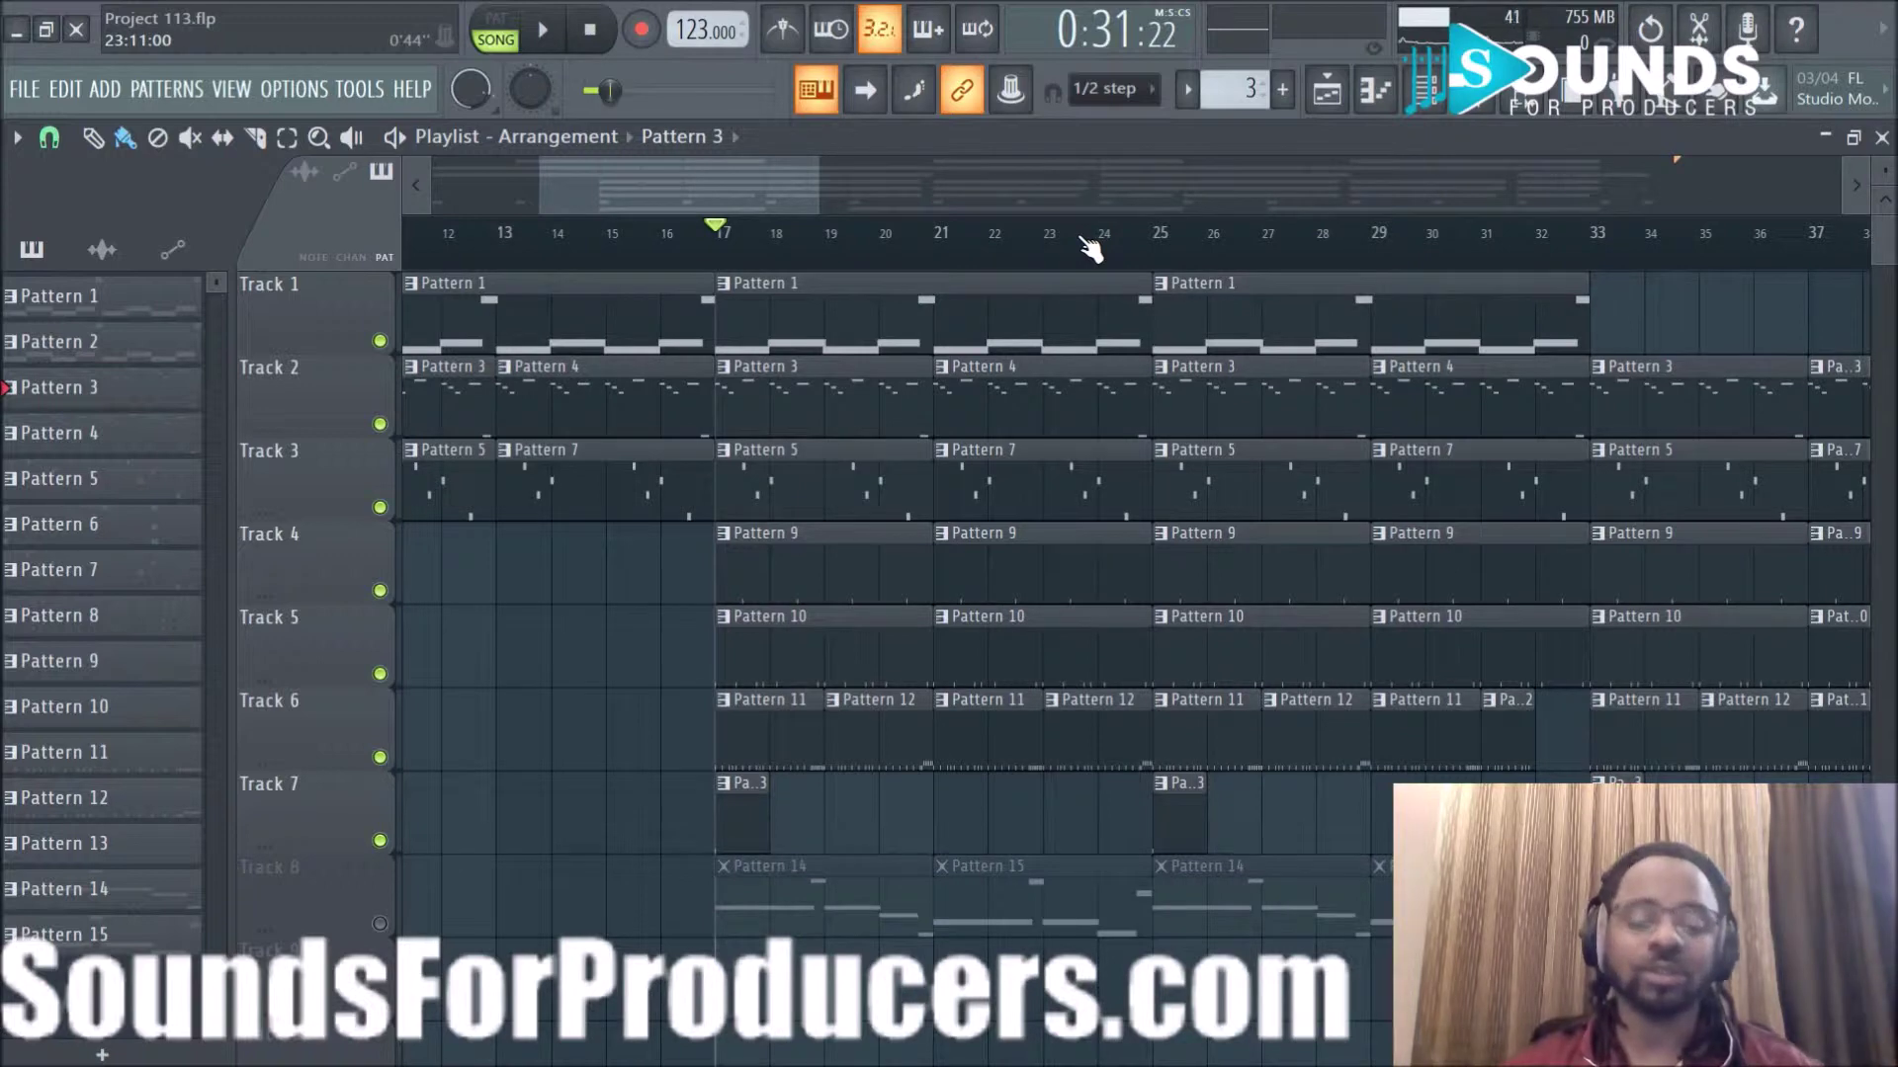
scroll(1057, 259, "down", 1)
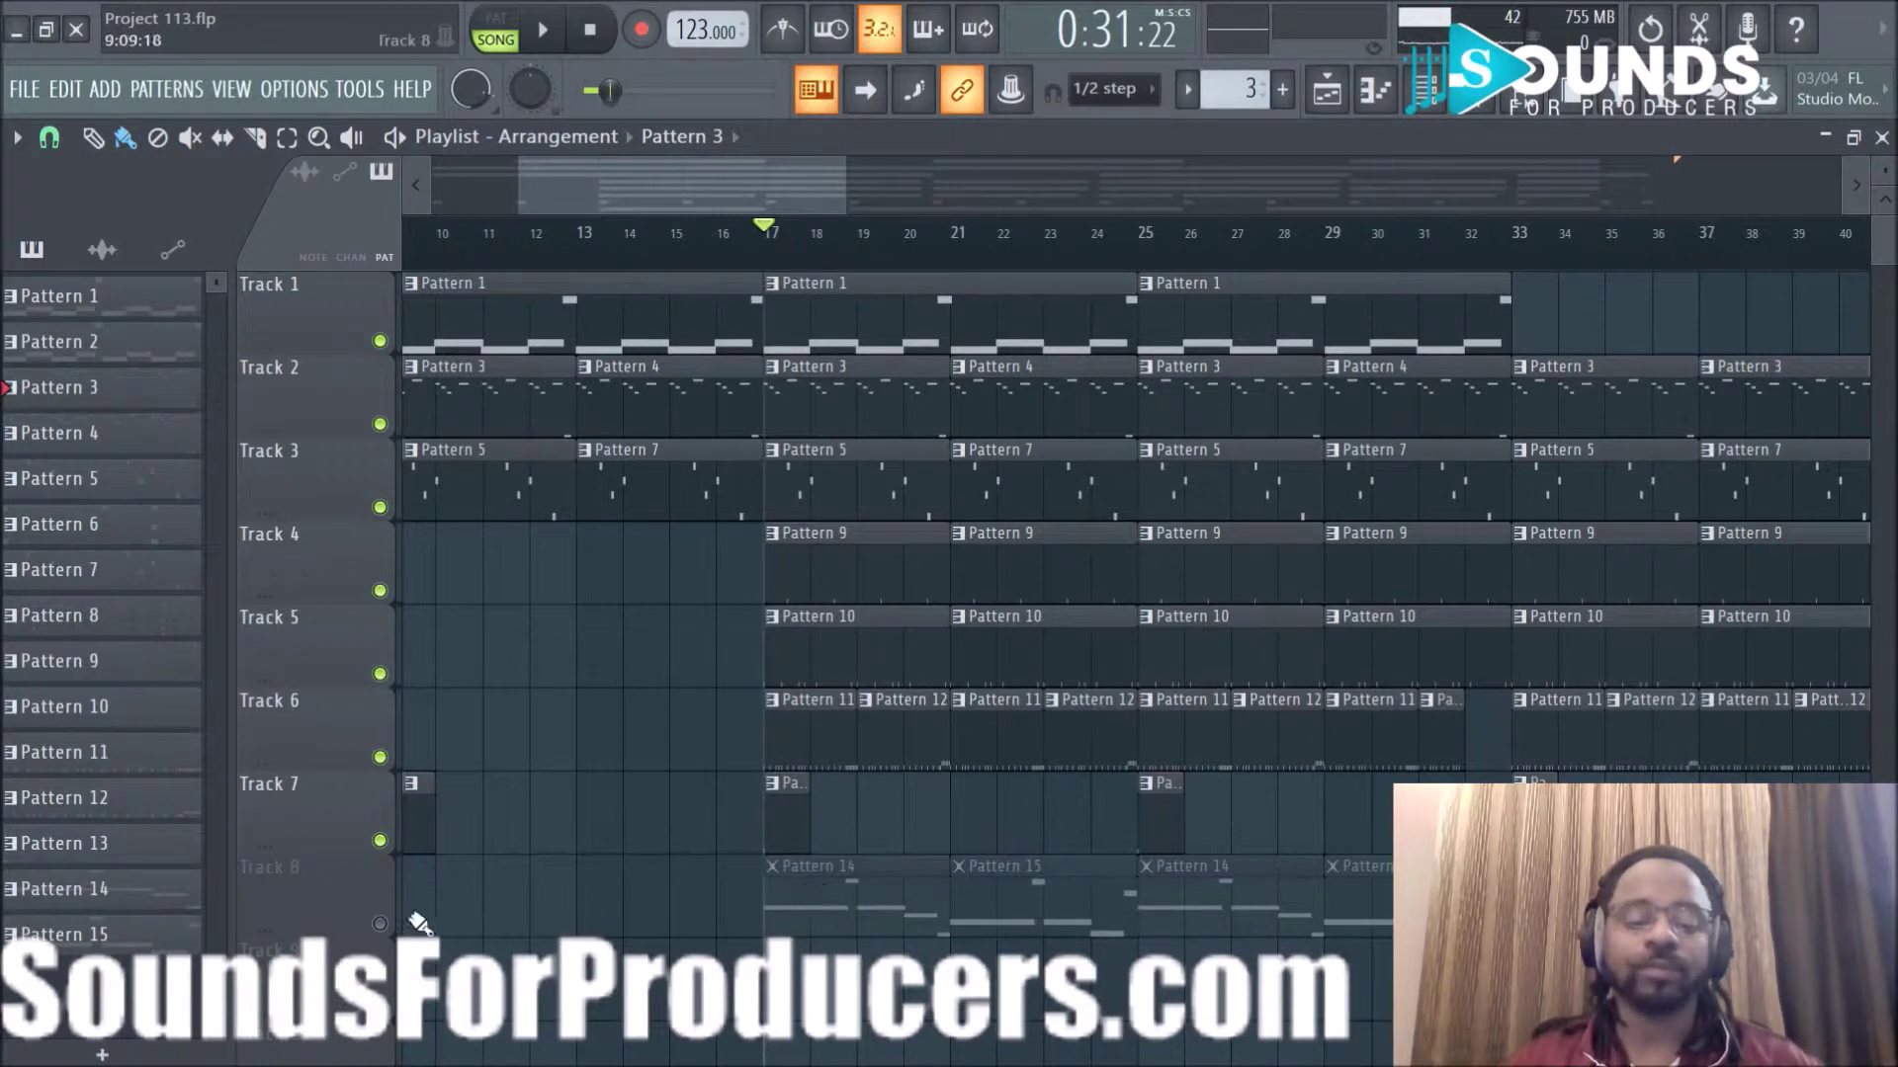
Unmute Track 8, audition Patterns 14 and 15 with the full arrangement from bar 17, and stop playback.
left_click(379, 924)
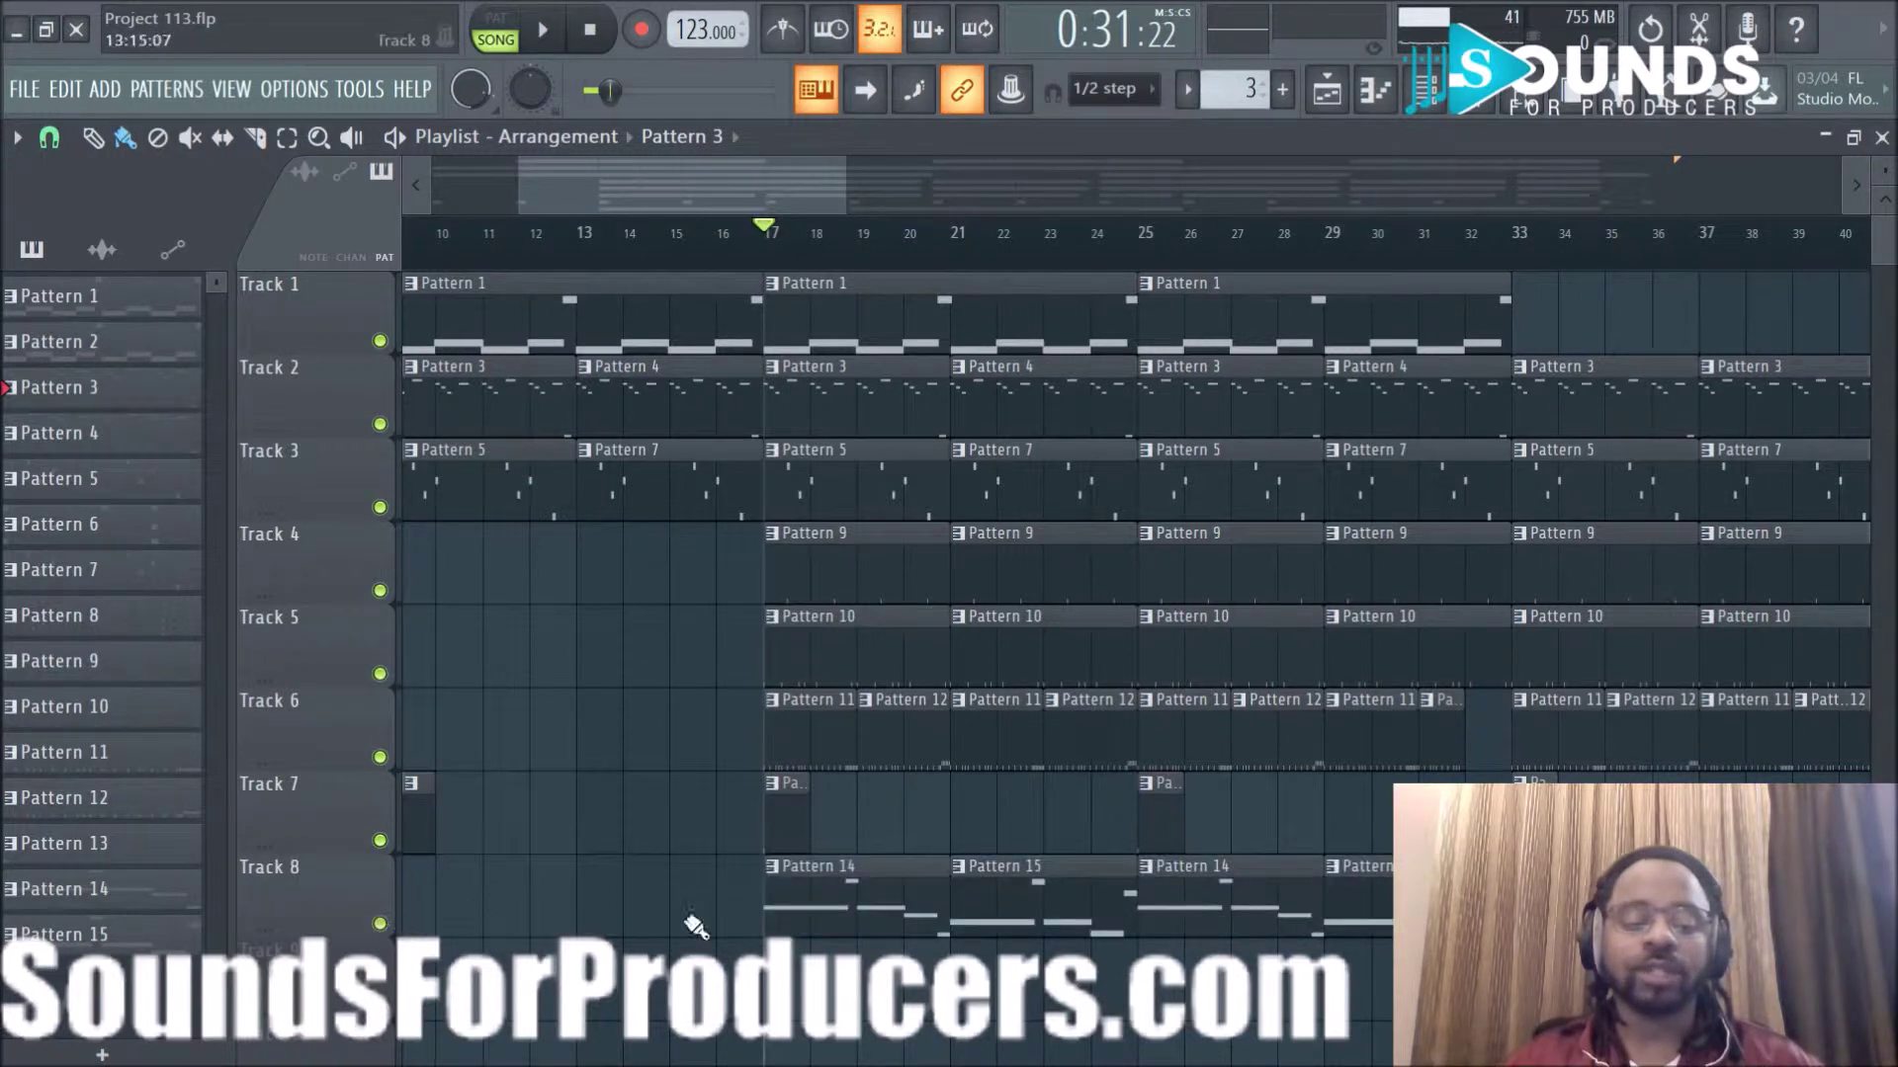
key("space")
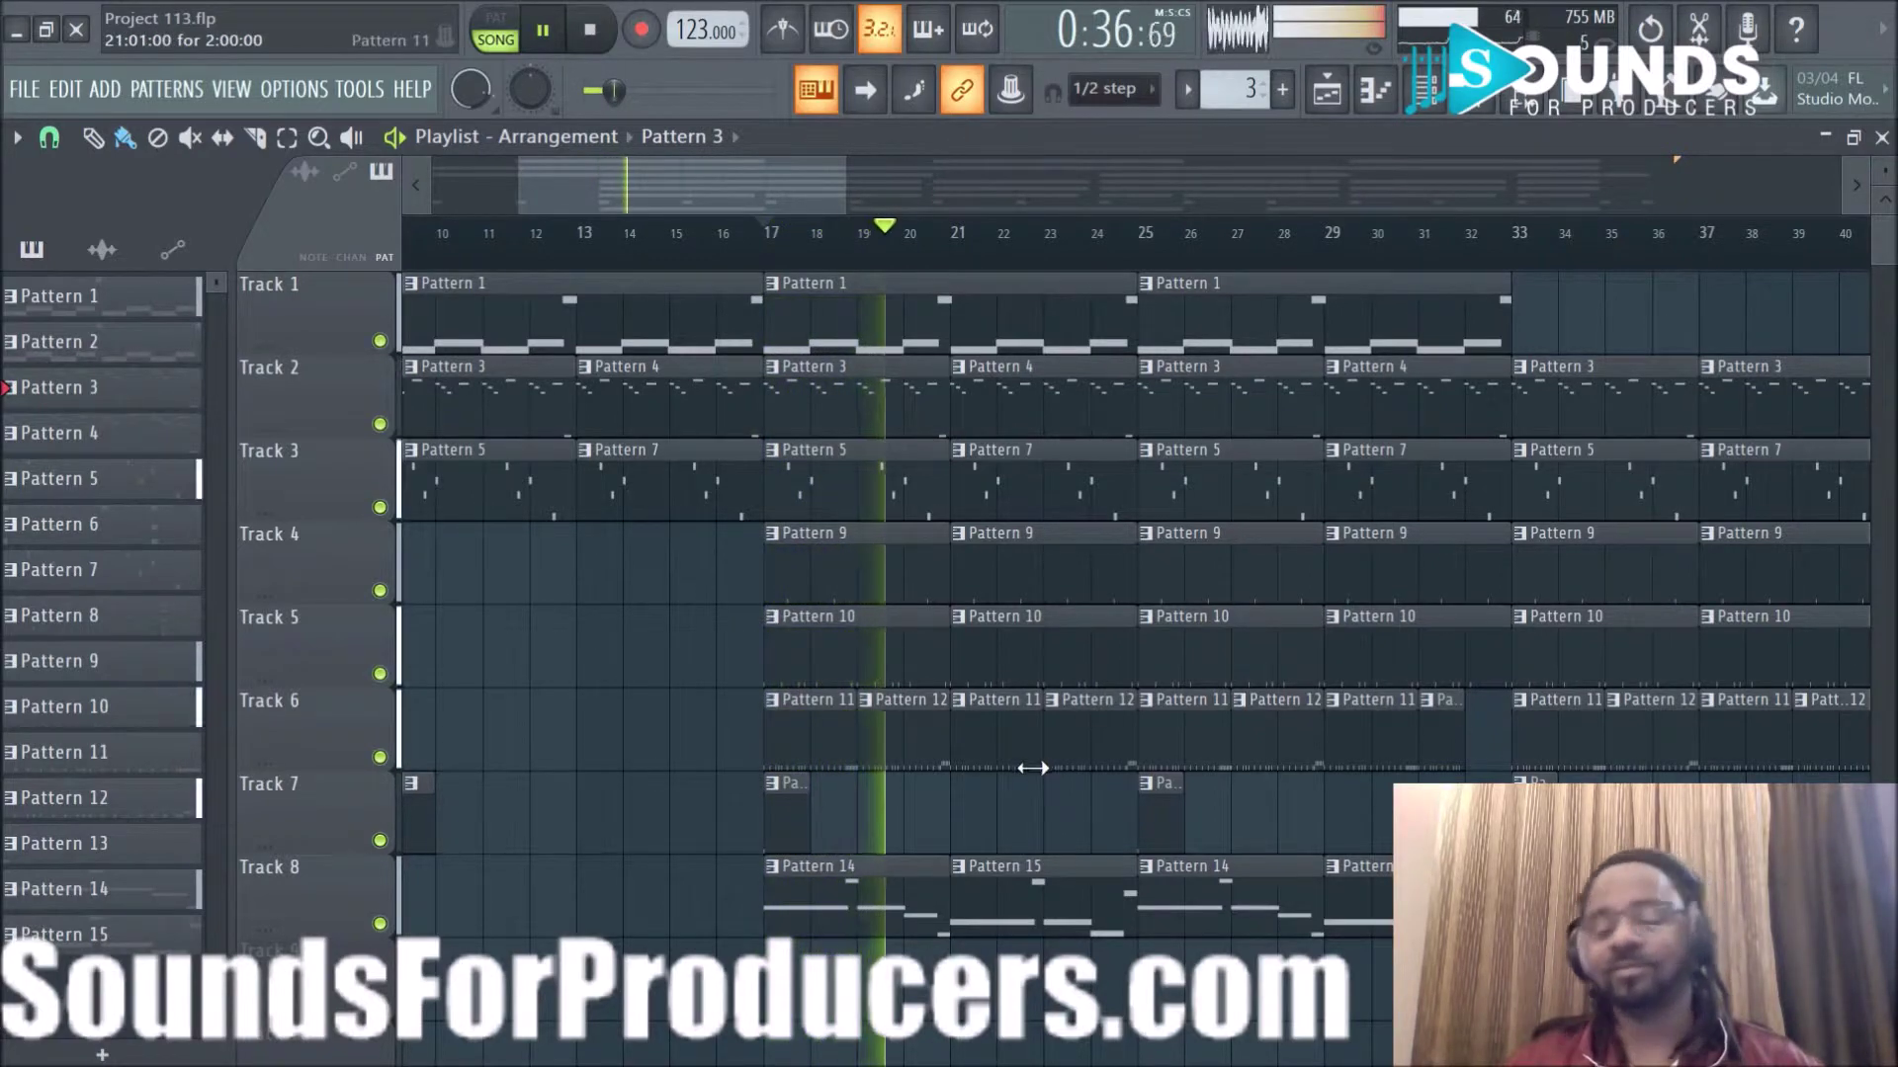
scroll(1115, 255, "down", 2)
scroll(1116, 255, "down", 1)
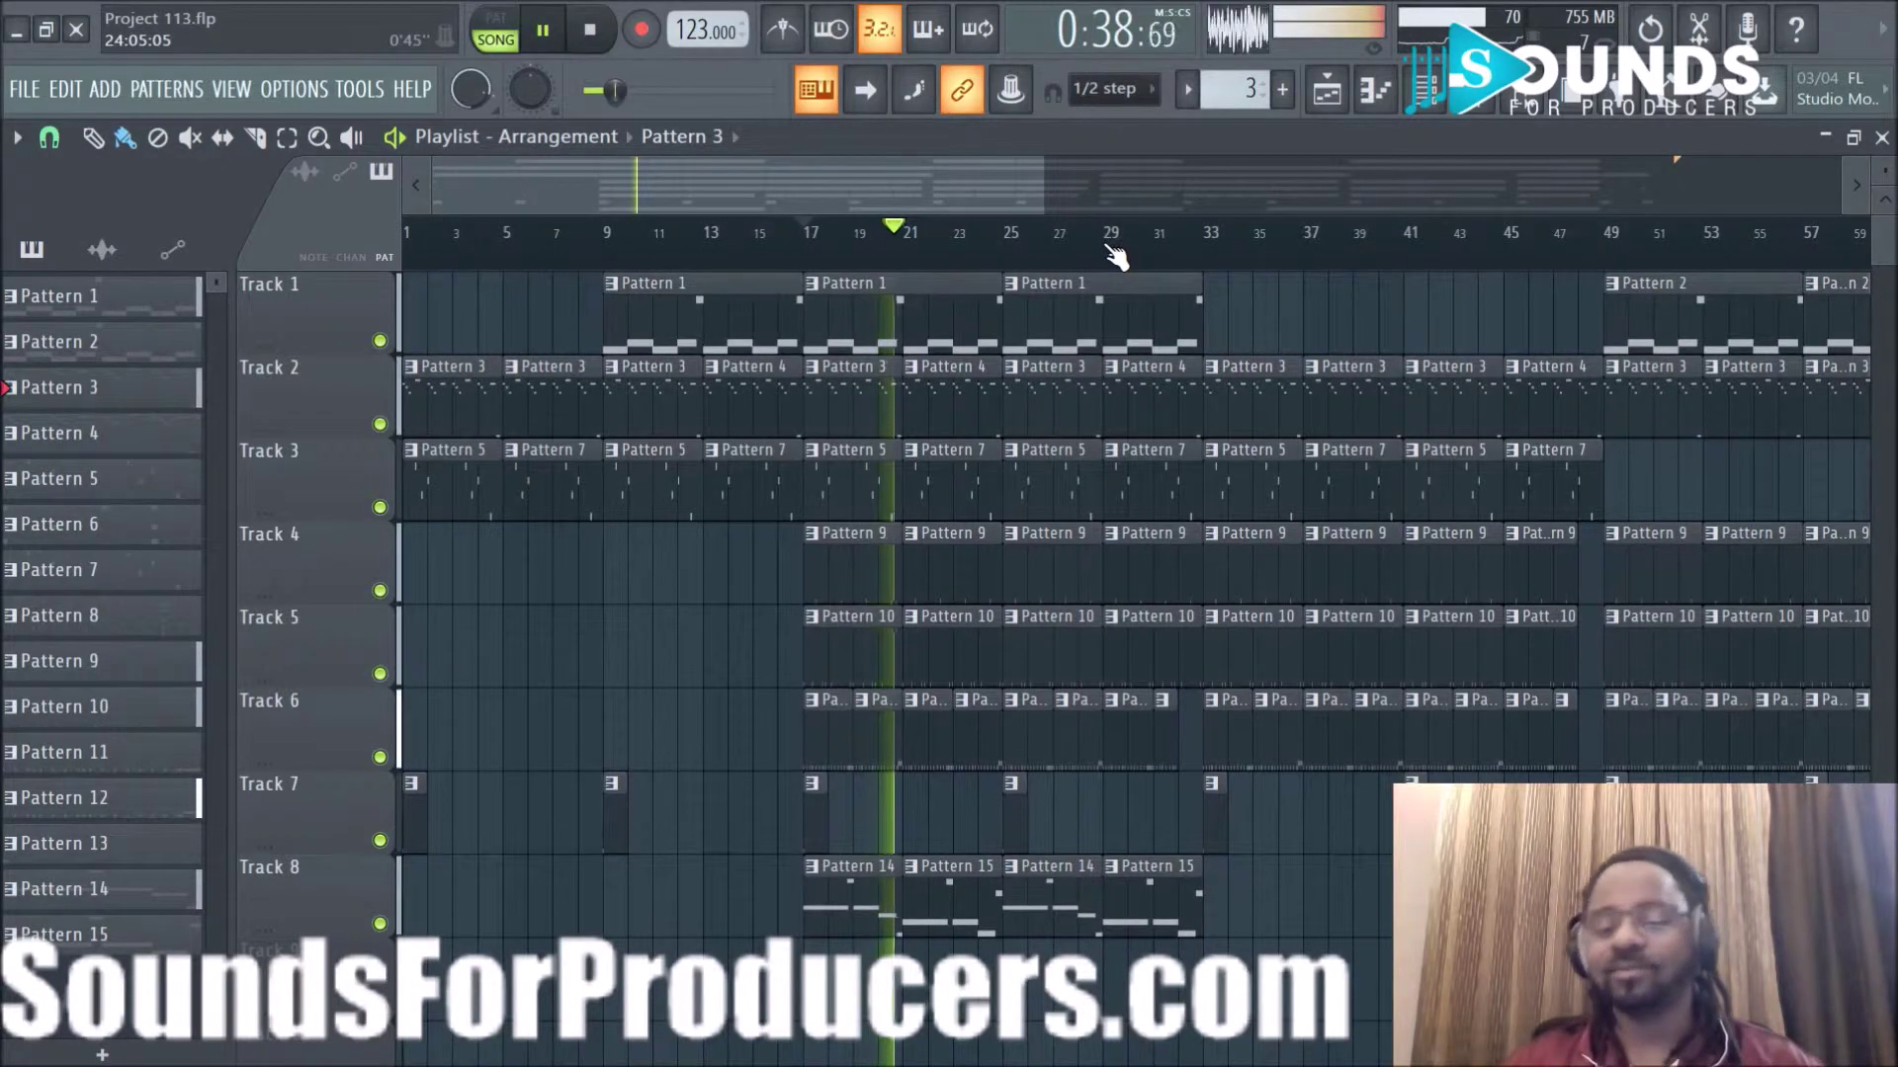
key("space")
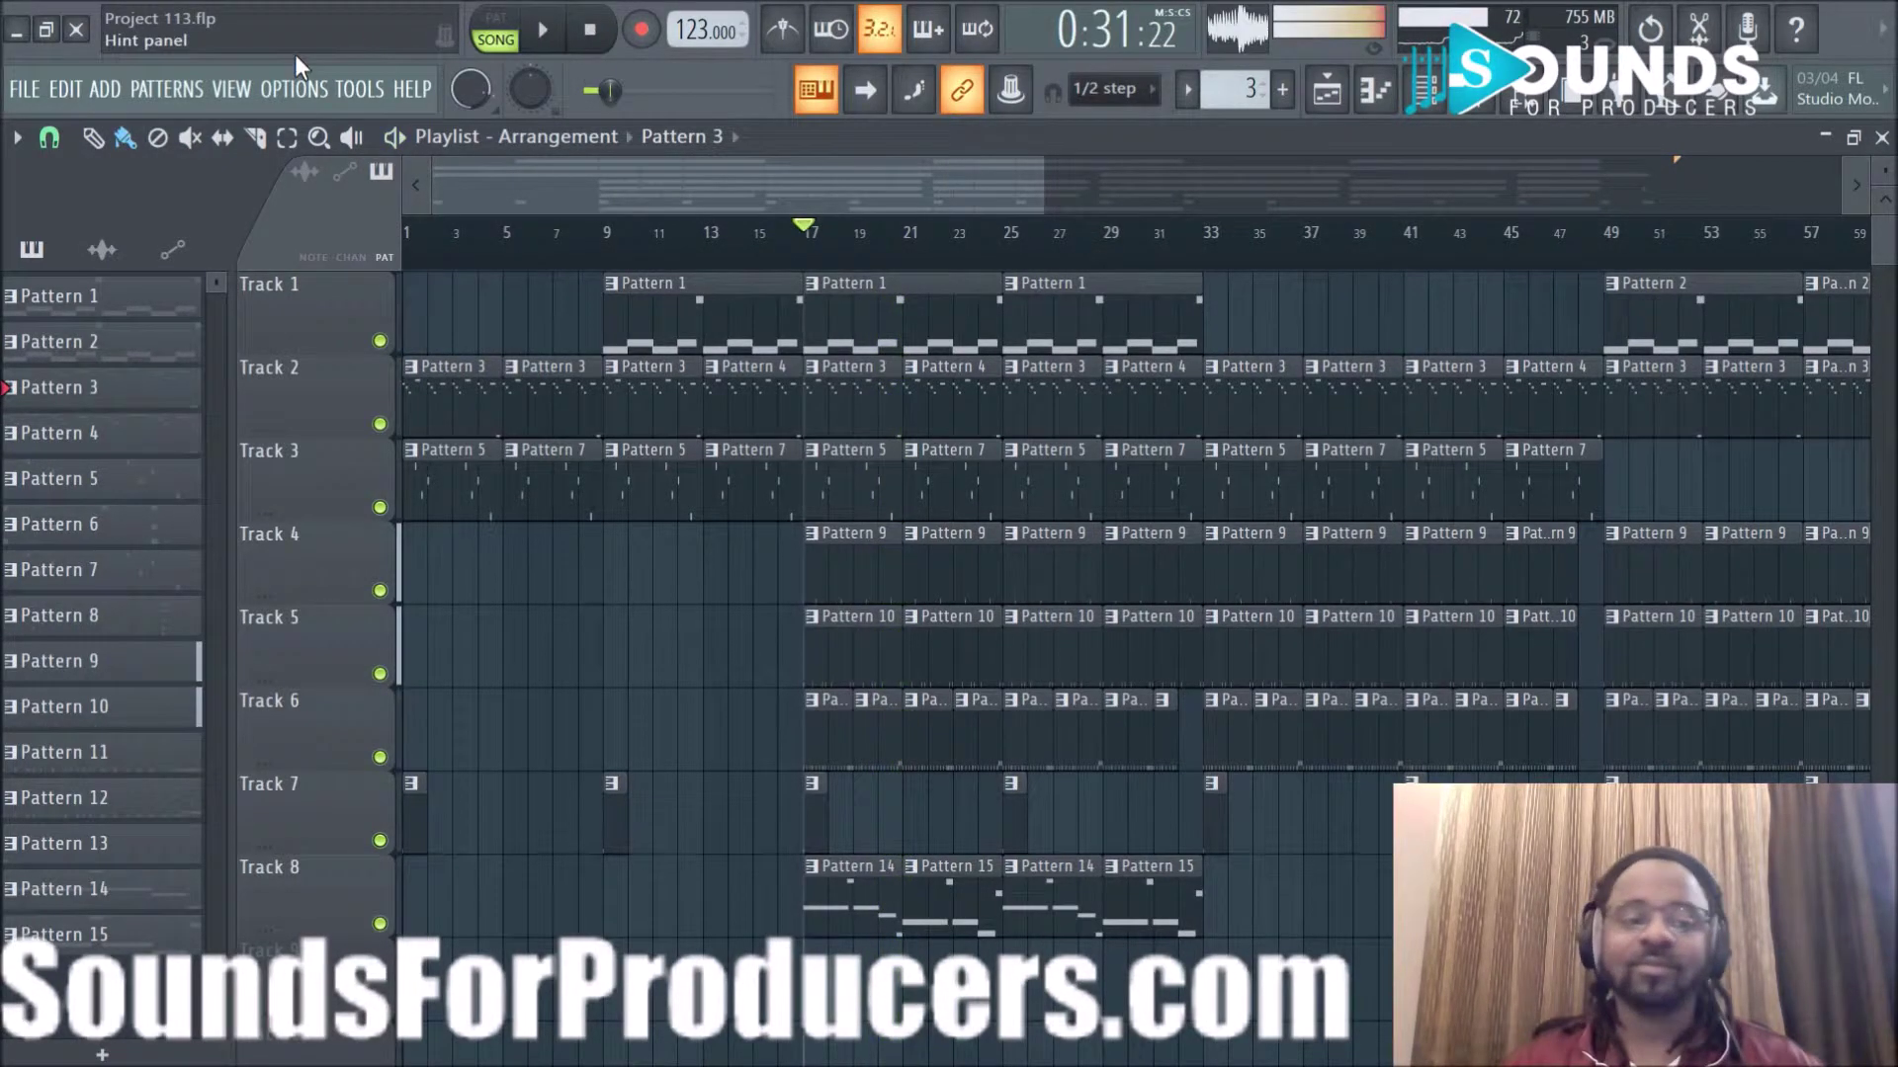
Check the buffer length in the audio settings and close the settings.
left_click(297, 91)
left_click(312, 174)
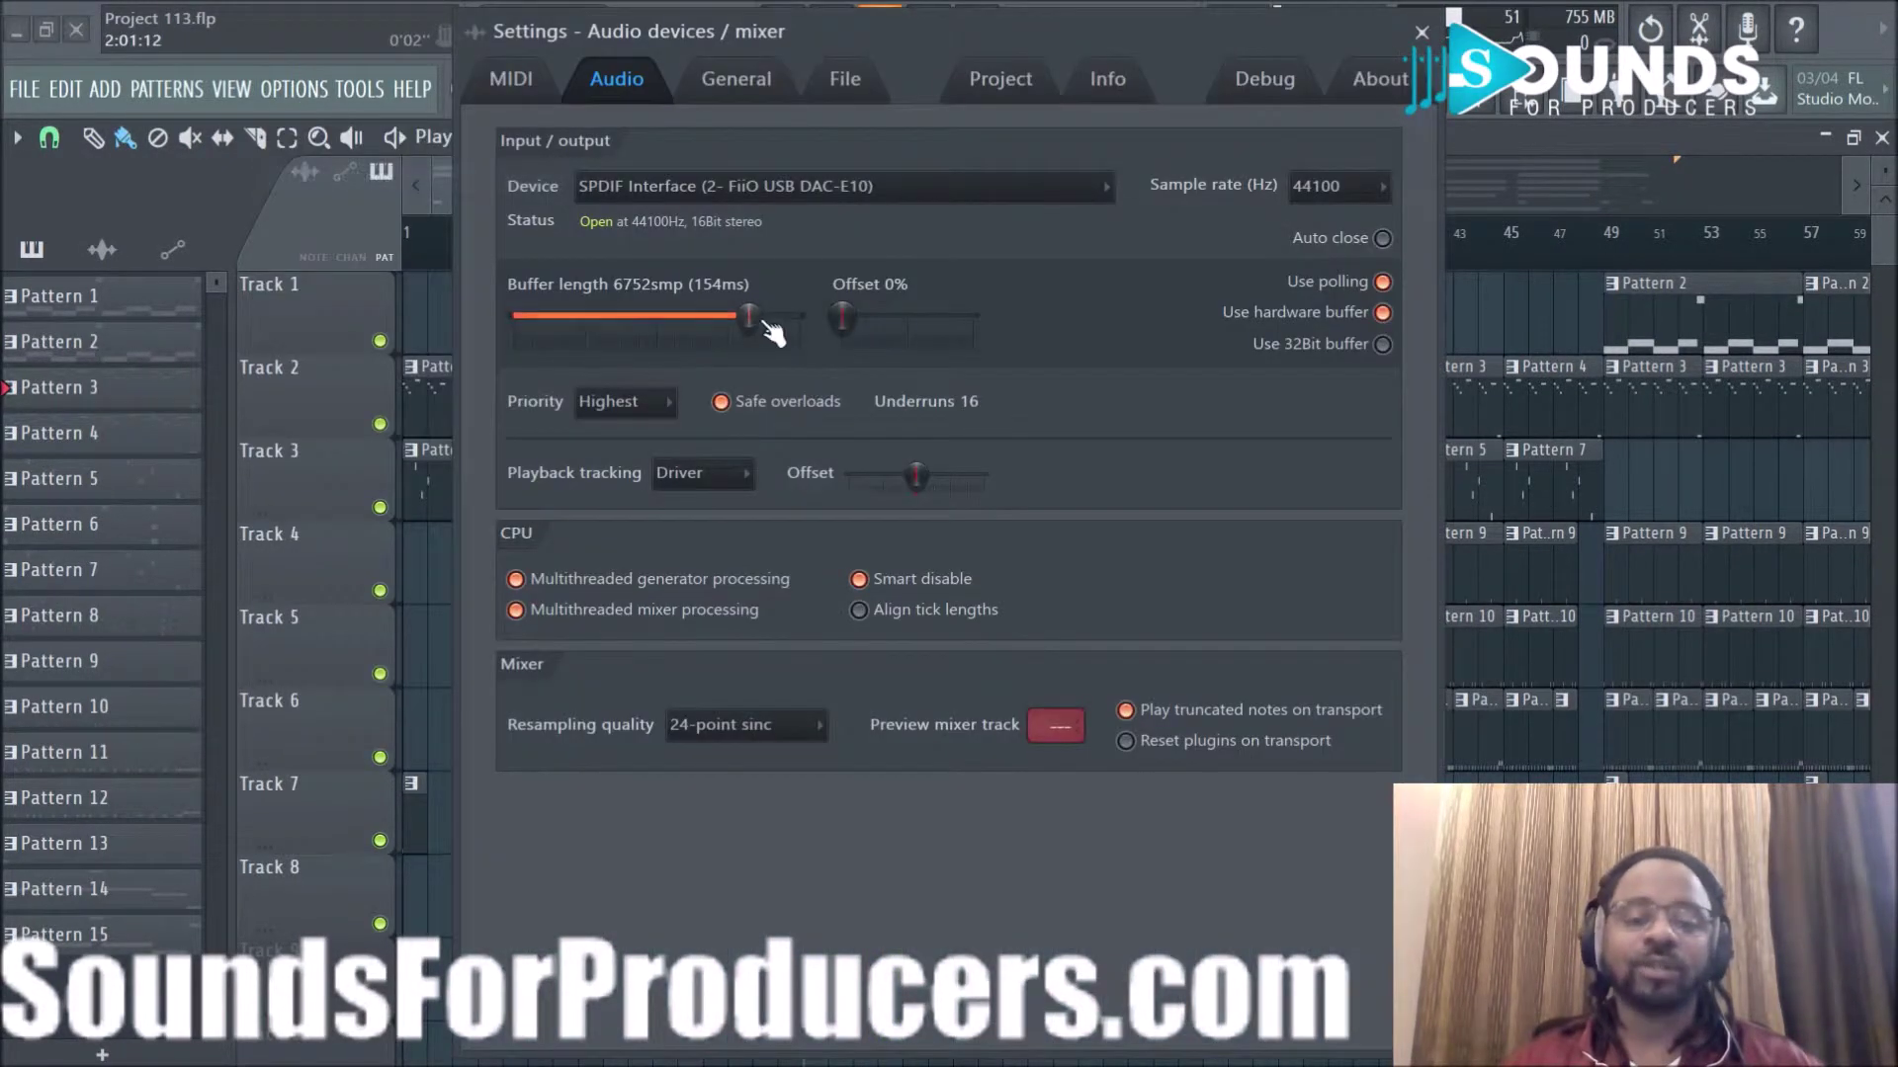
key("Escape")
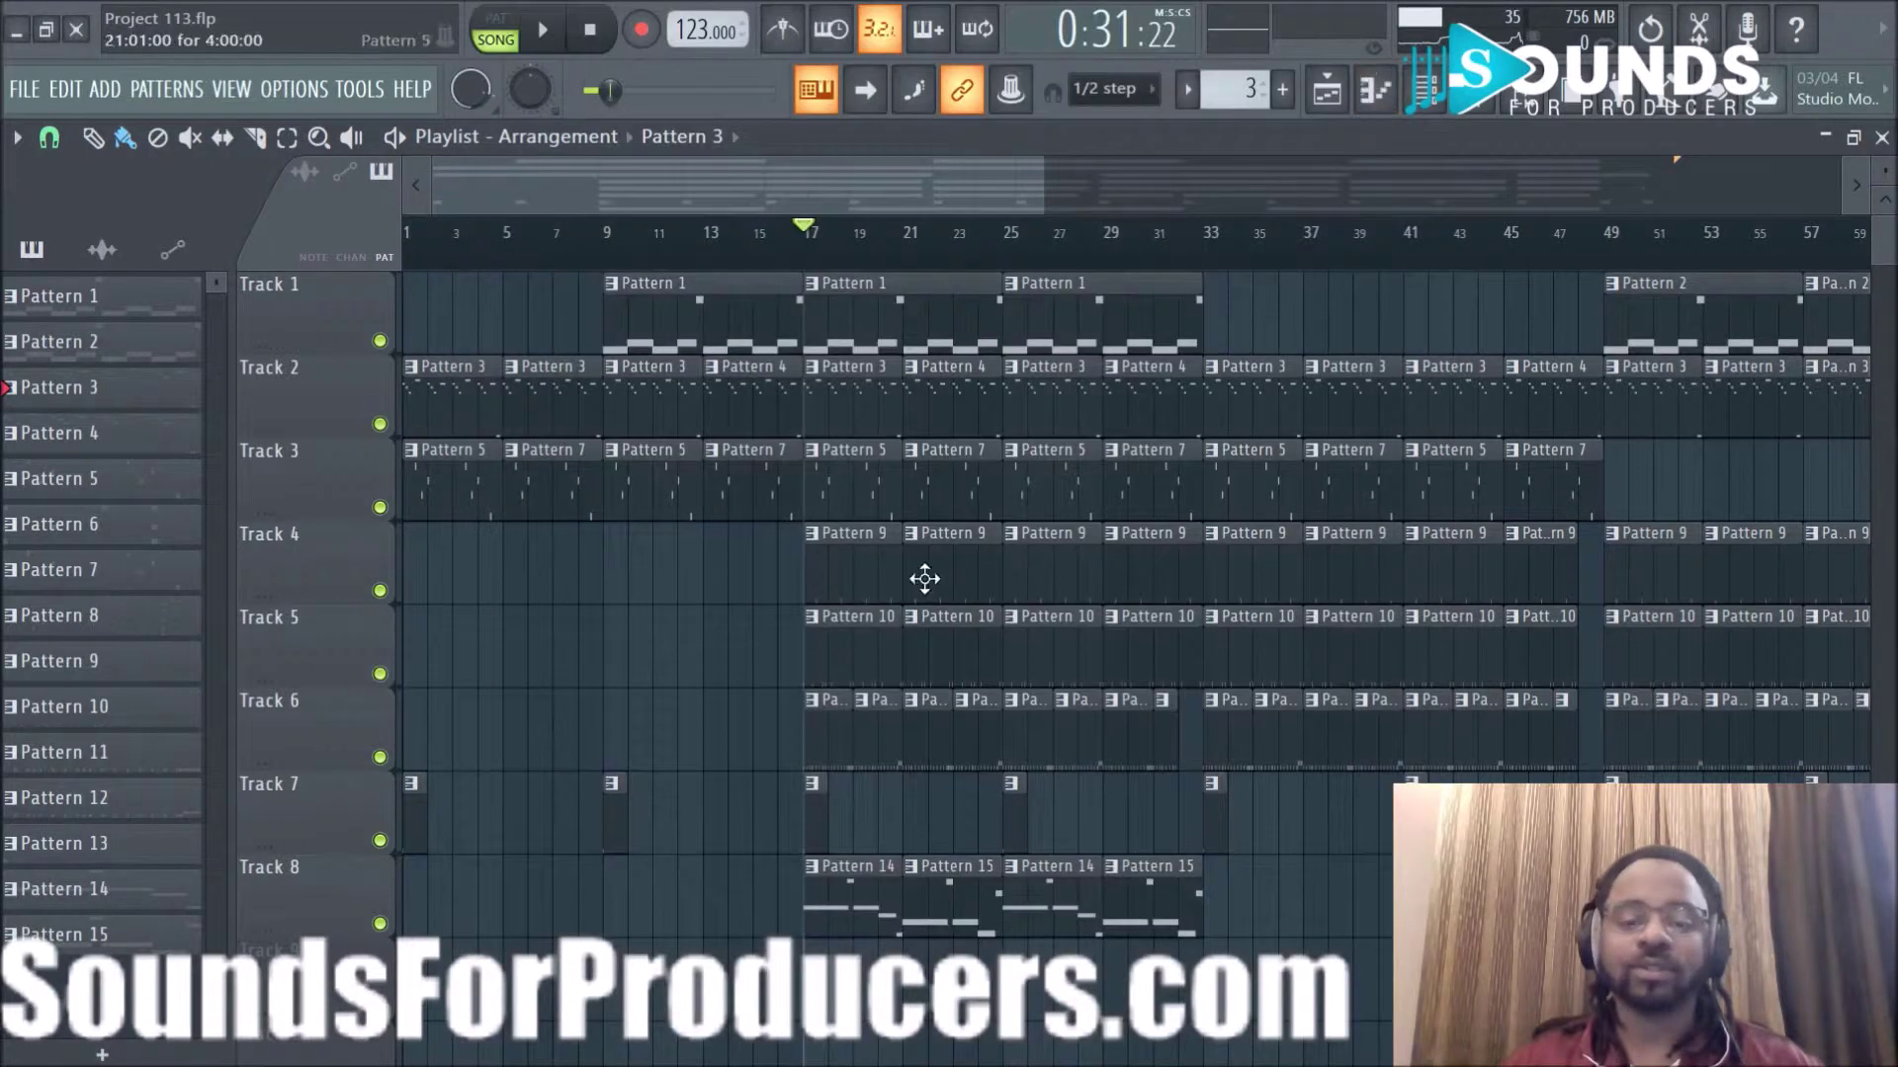
Open the mixer and review the effects loaded on the Lead, Pluck and Piano tracks.
left_click(1473, 112)
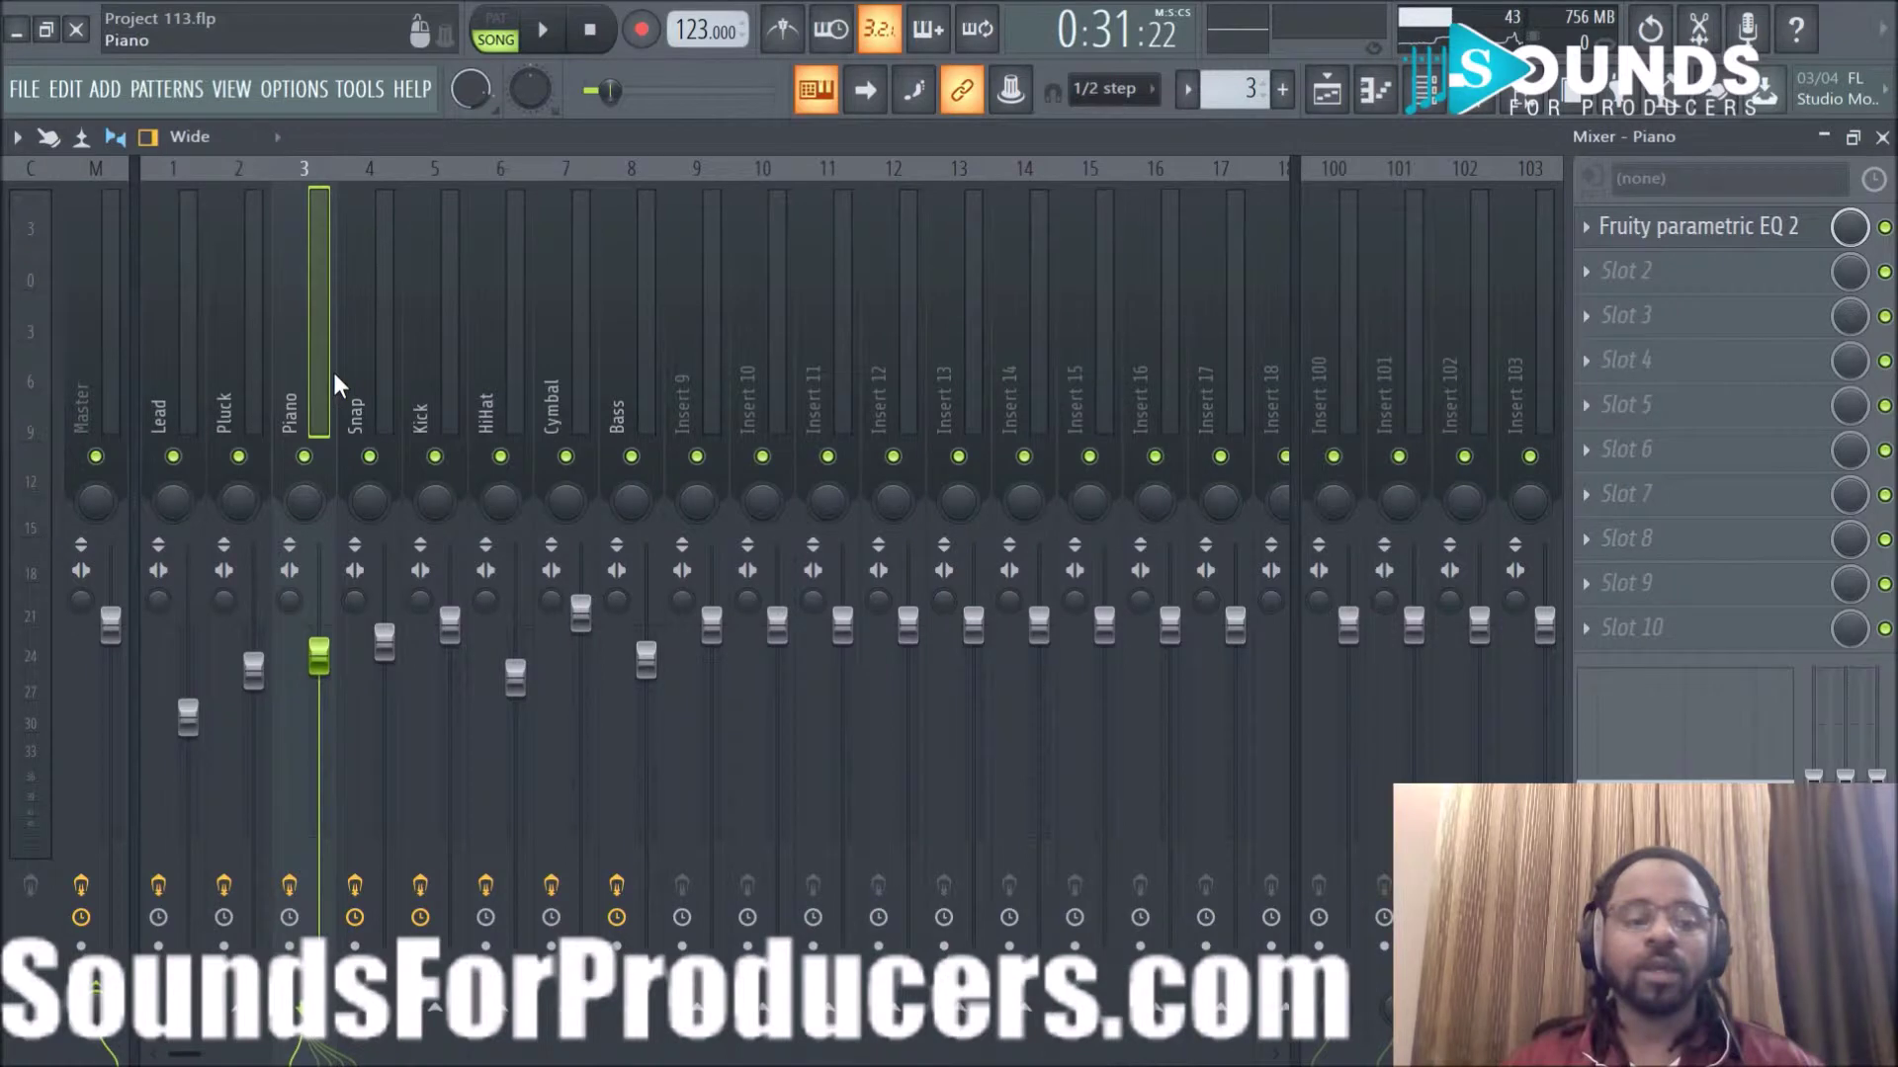
left_click(182, 380)
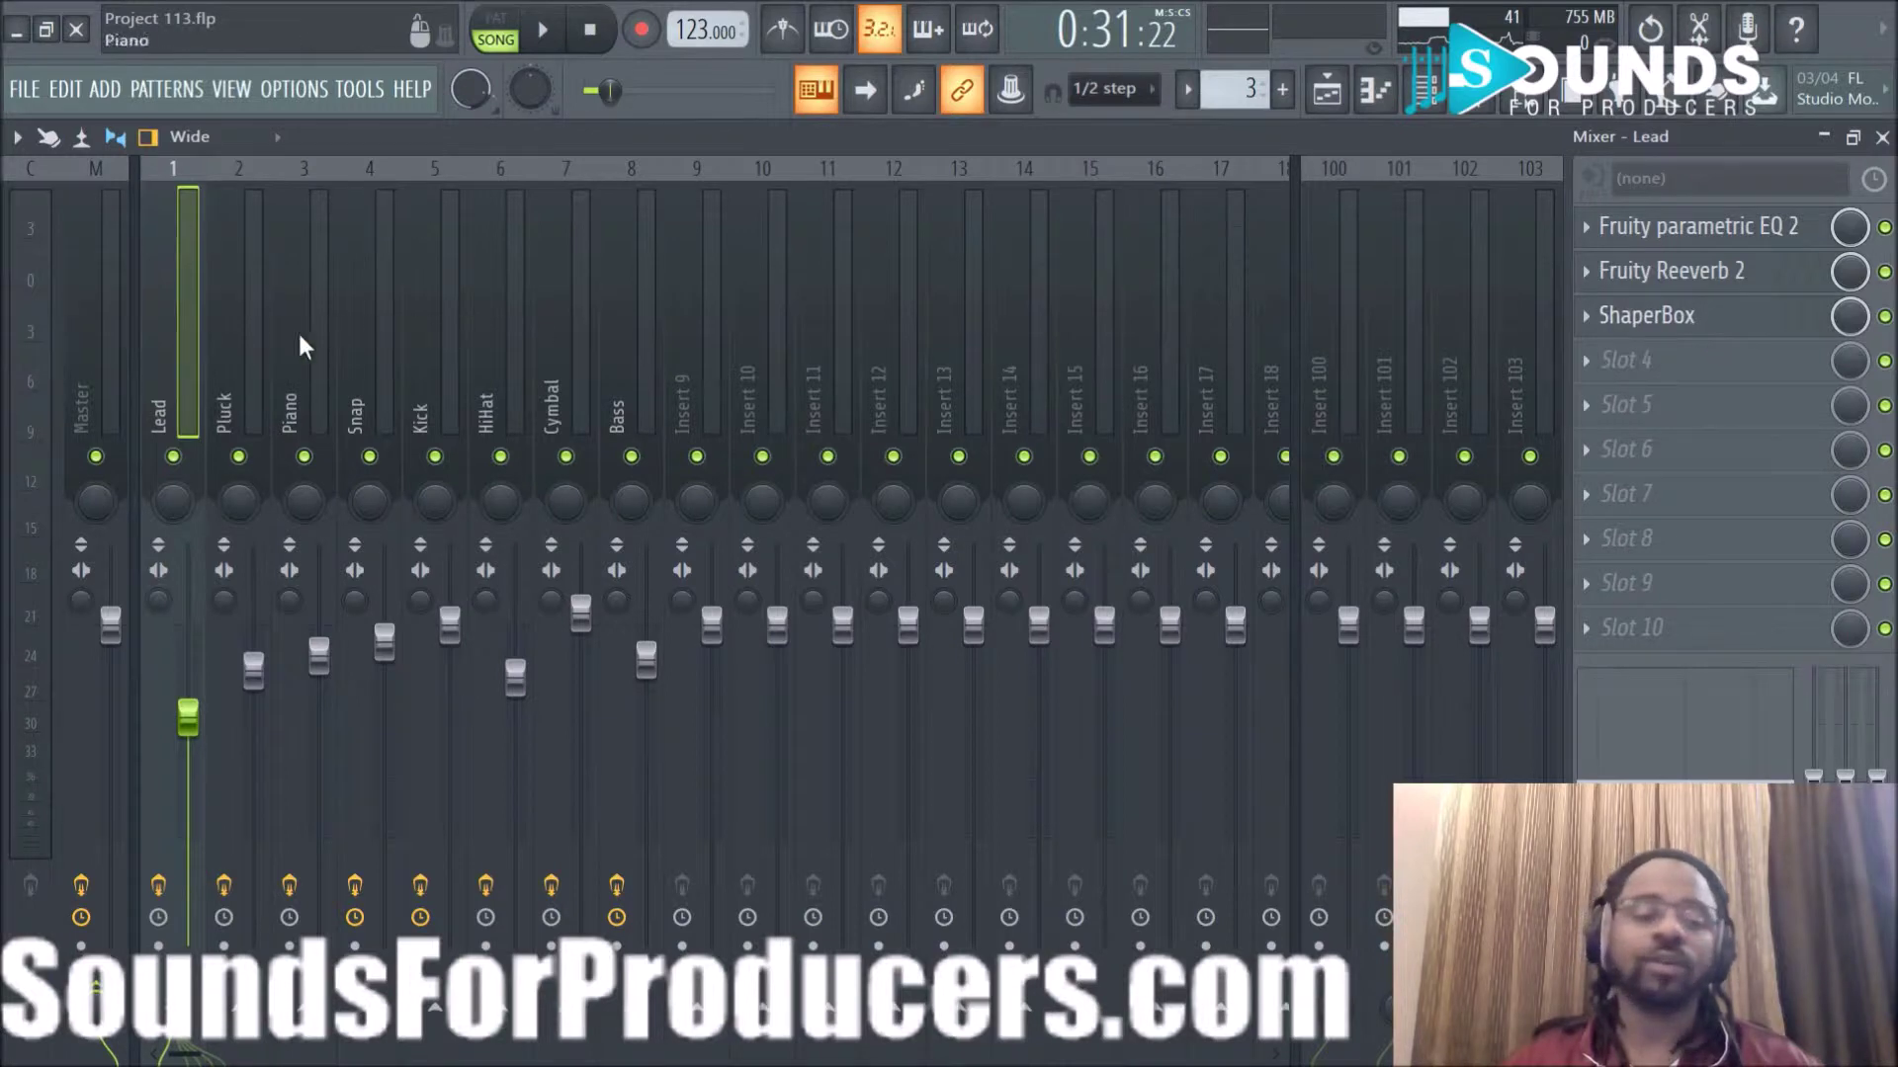
left_click(265, 375)
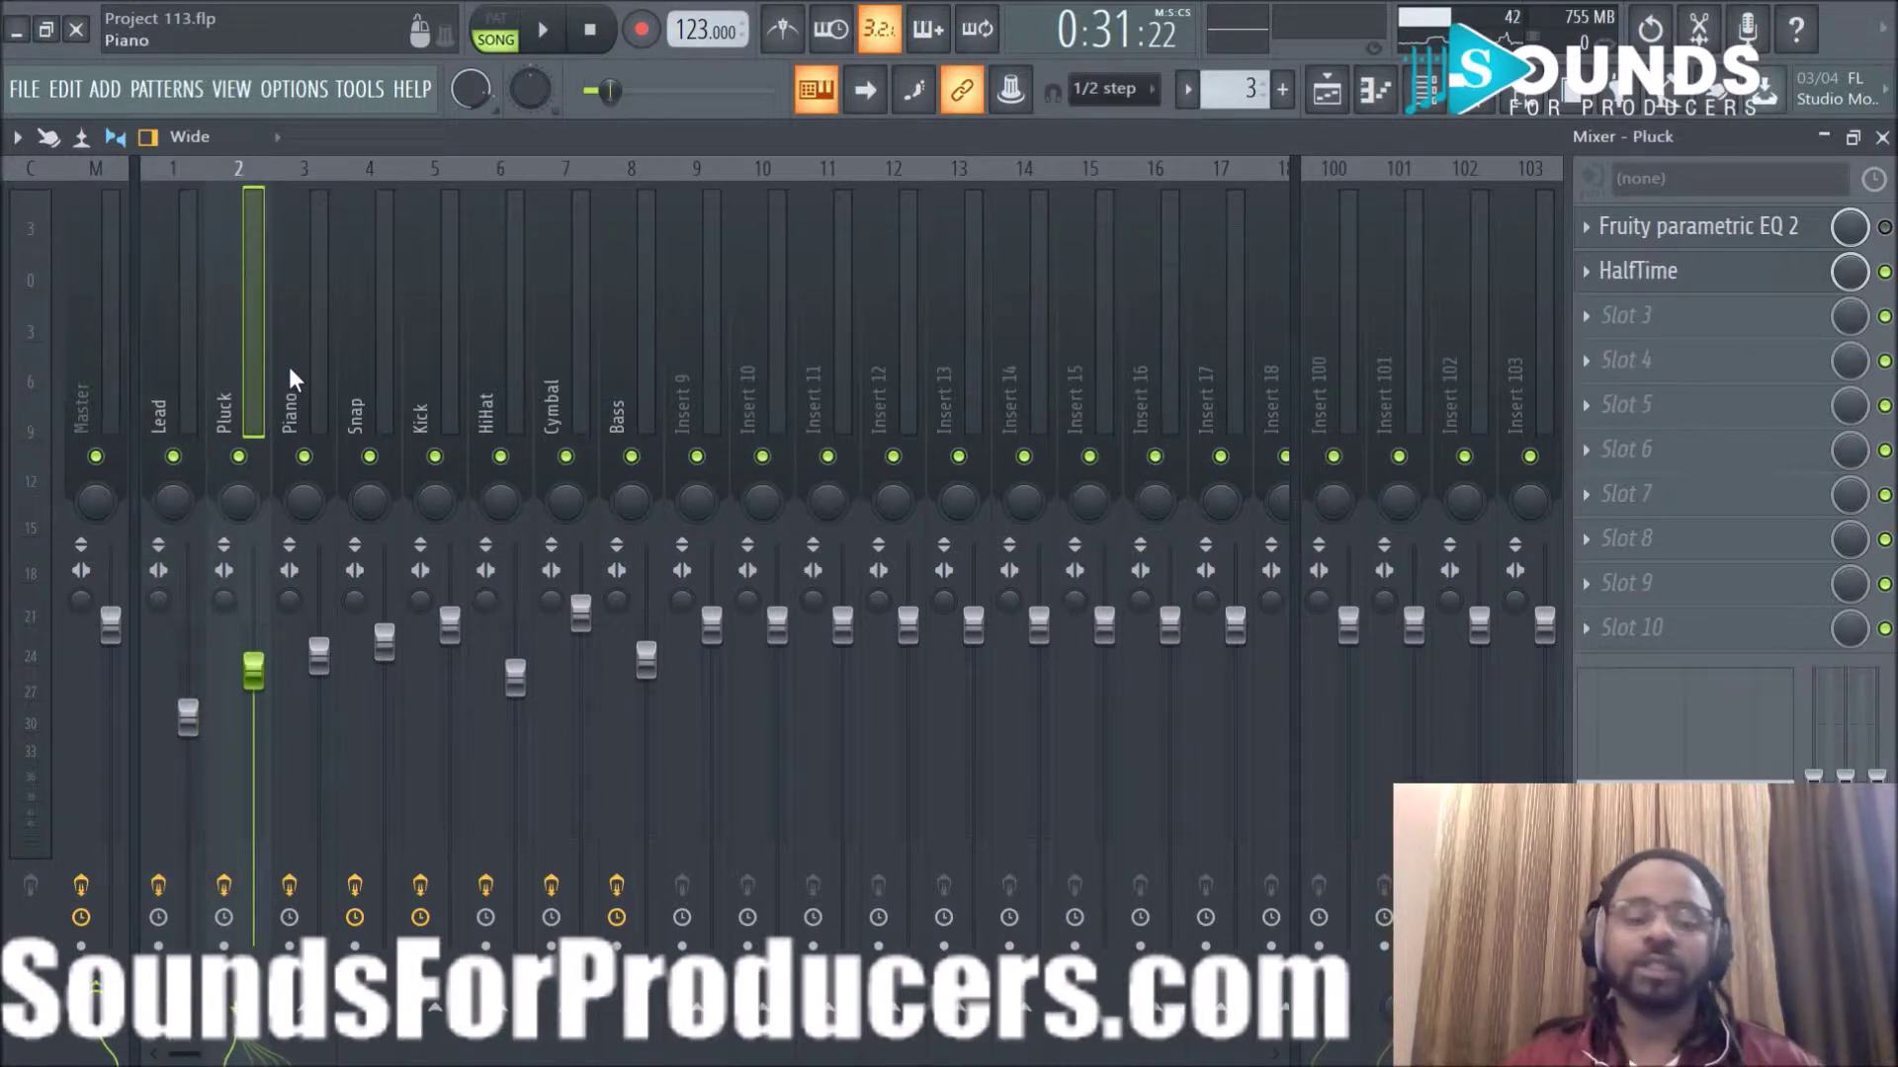
left_click(284, 378)
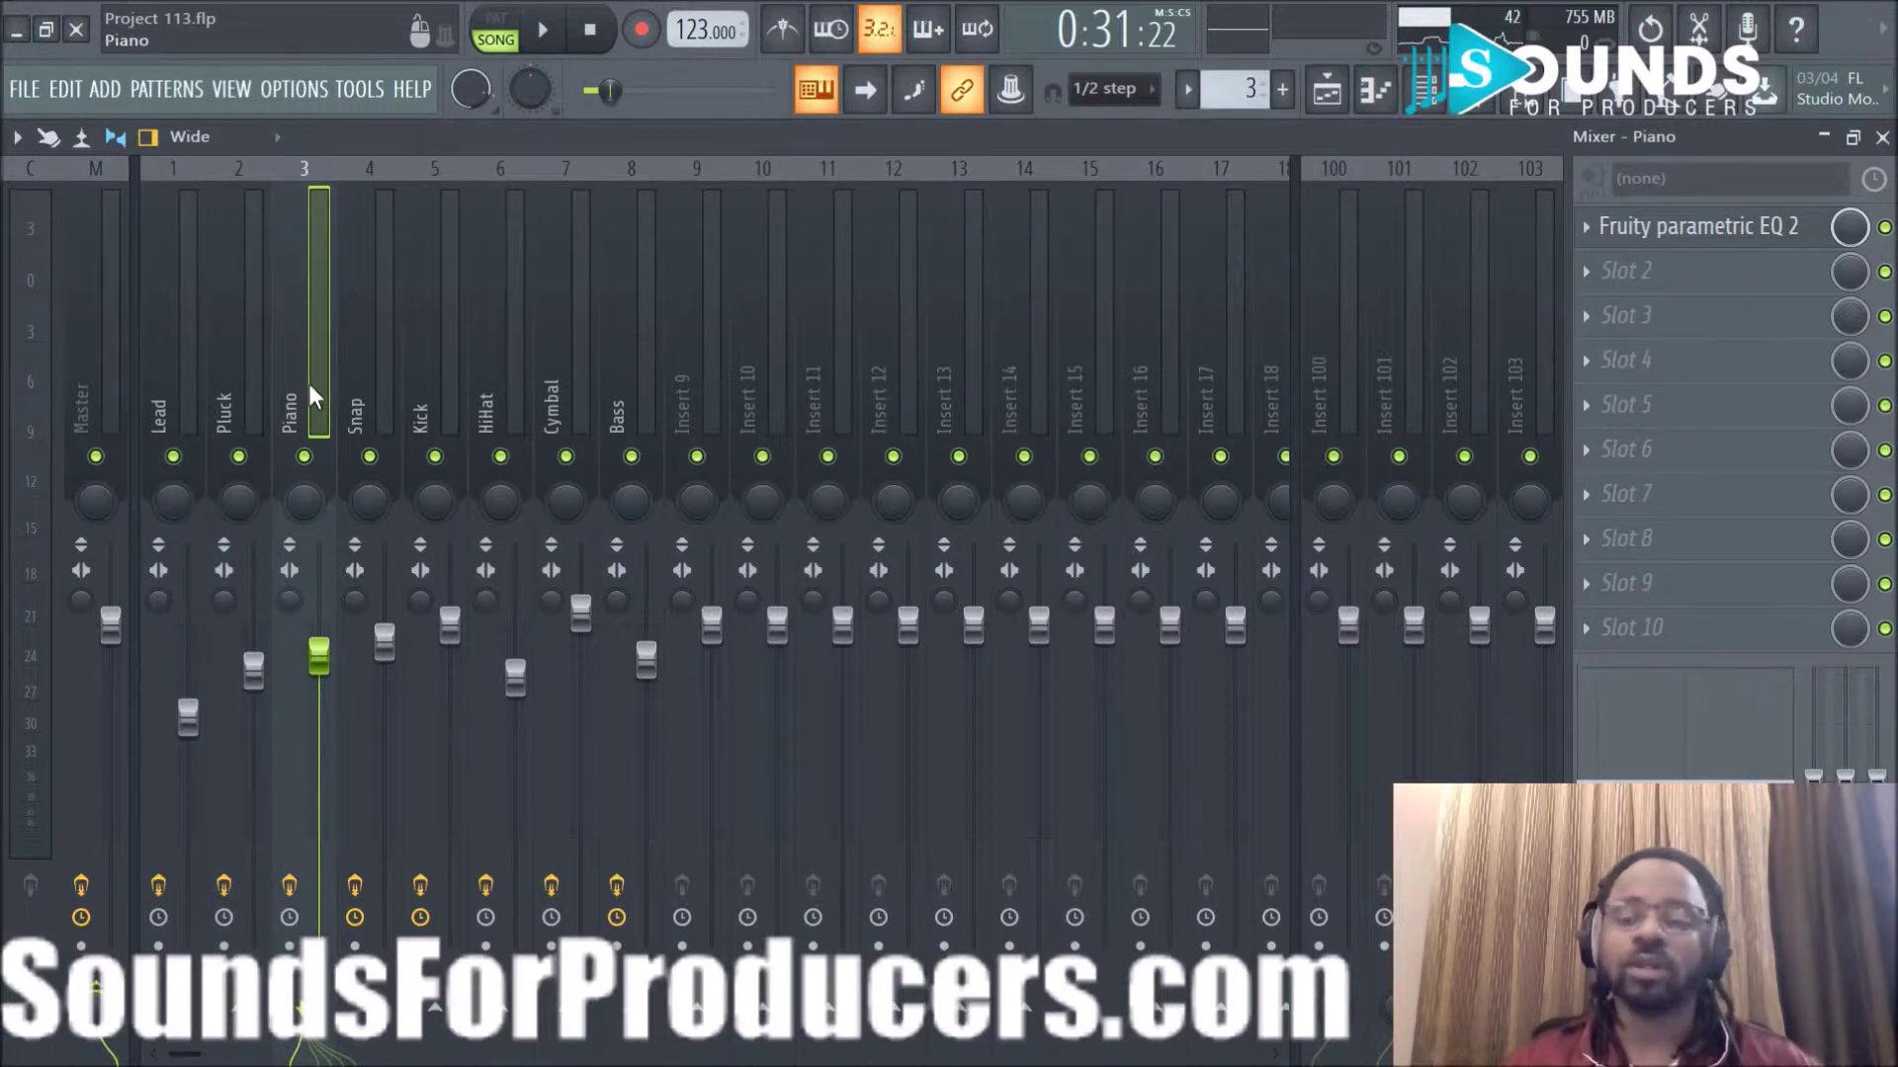
Review the effects loaded on the Snap, Kick, HiHat, Cymbal and Bass mixer tracks.
left_click(370, 384)
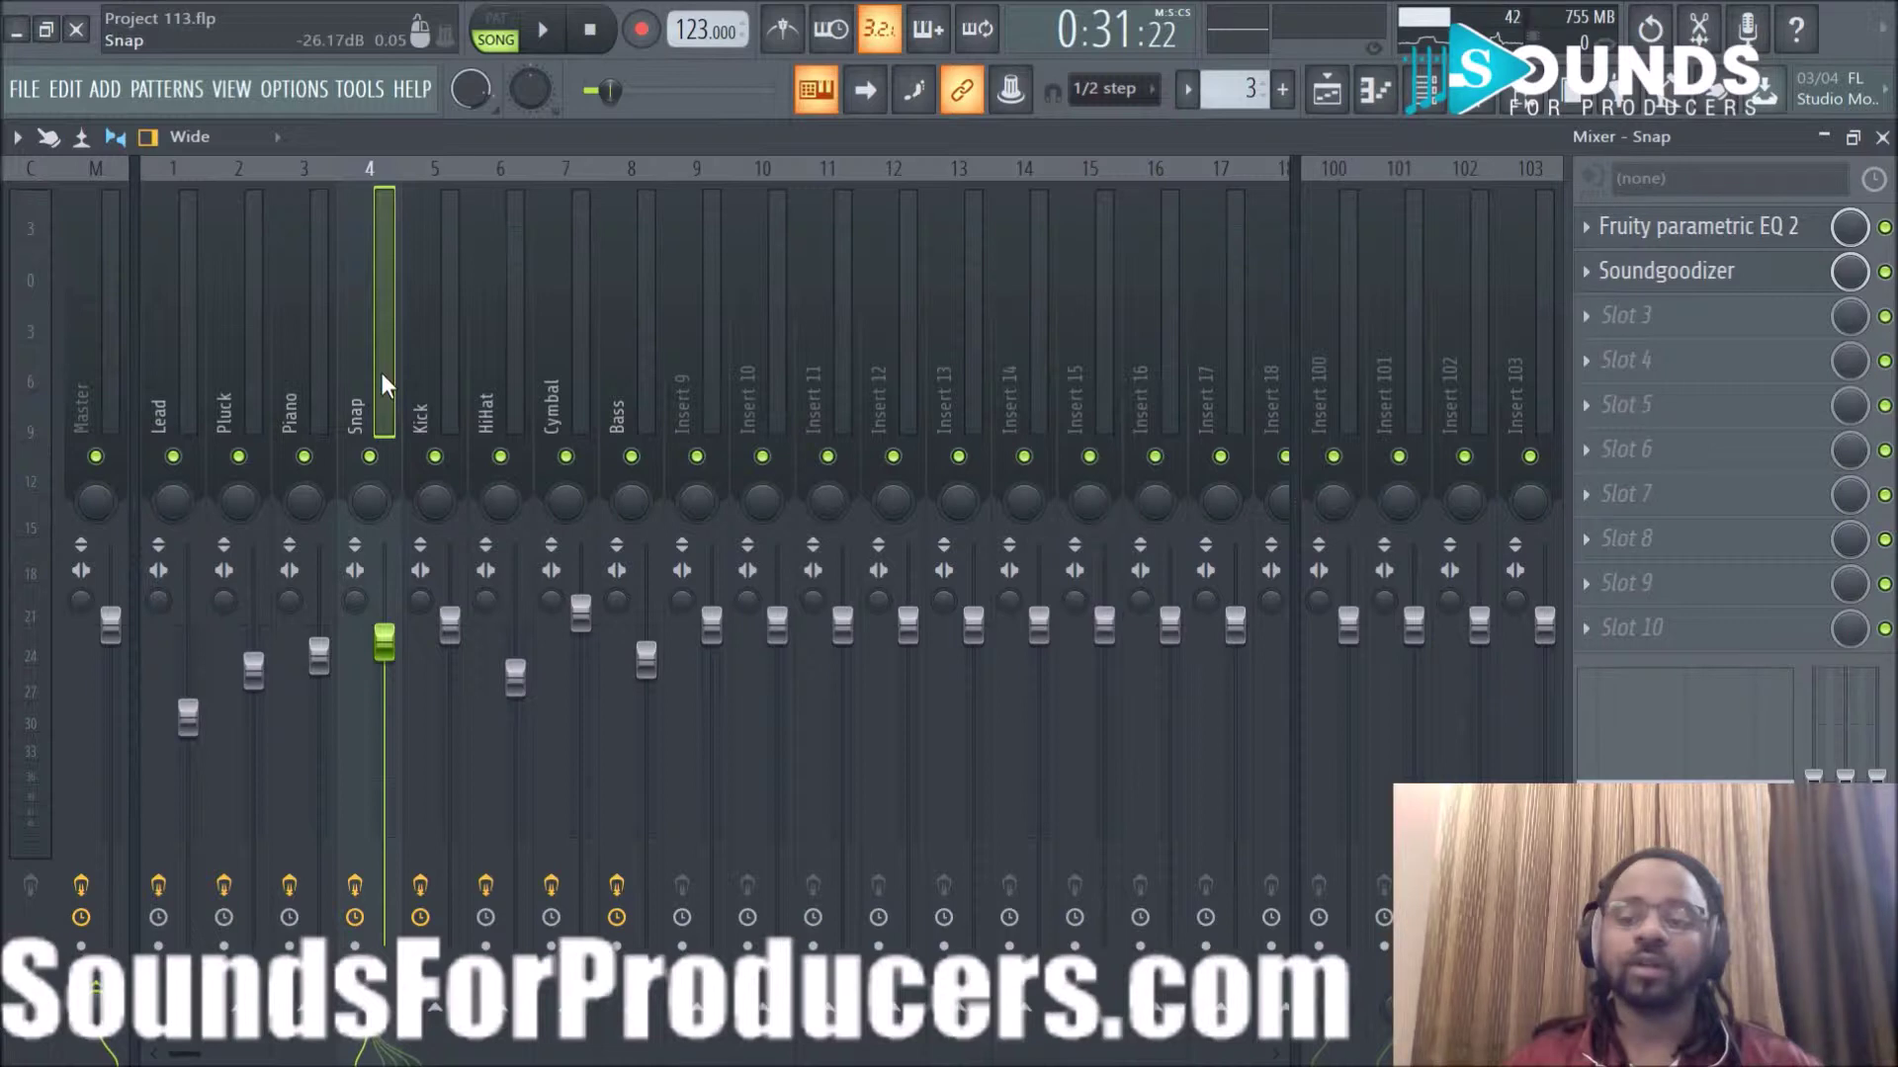
left_click(310, 364)
left_click(447, 382)
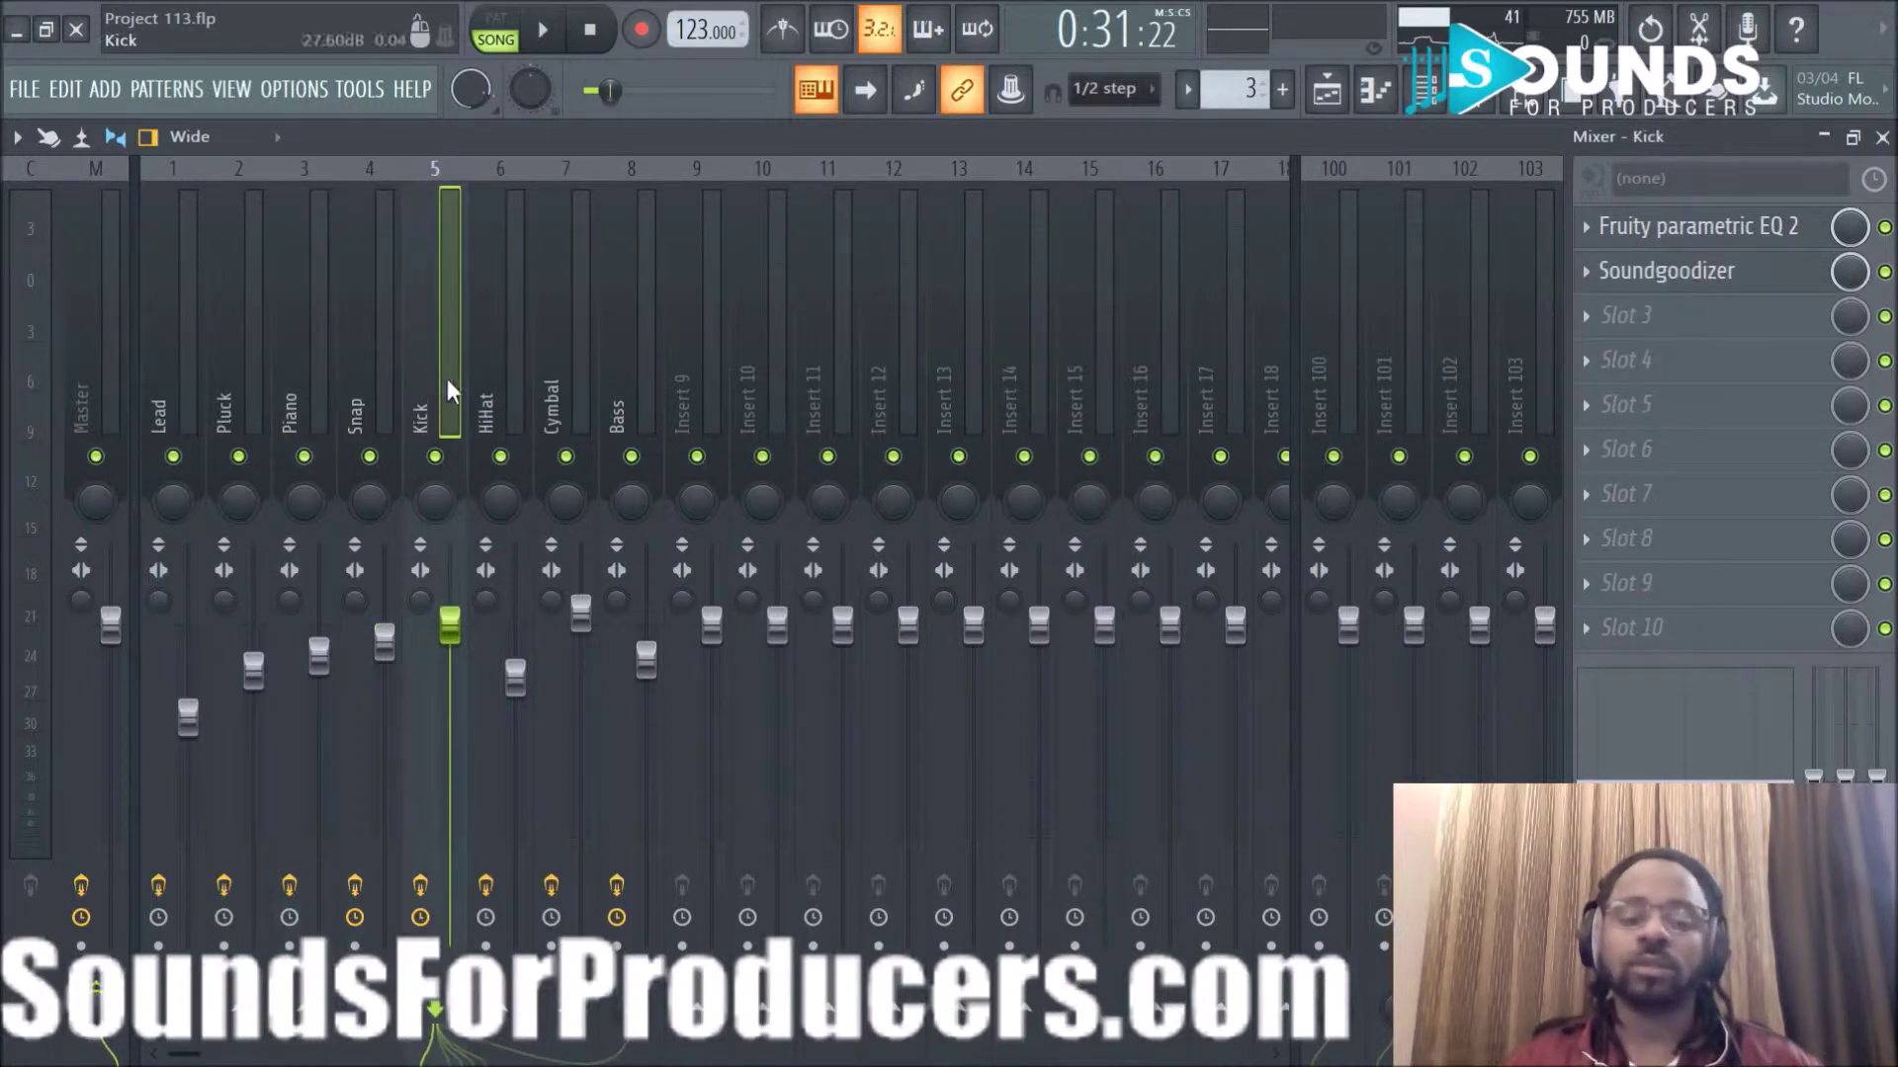
left_click(507, 380)
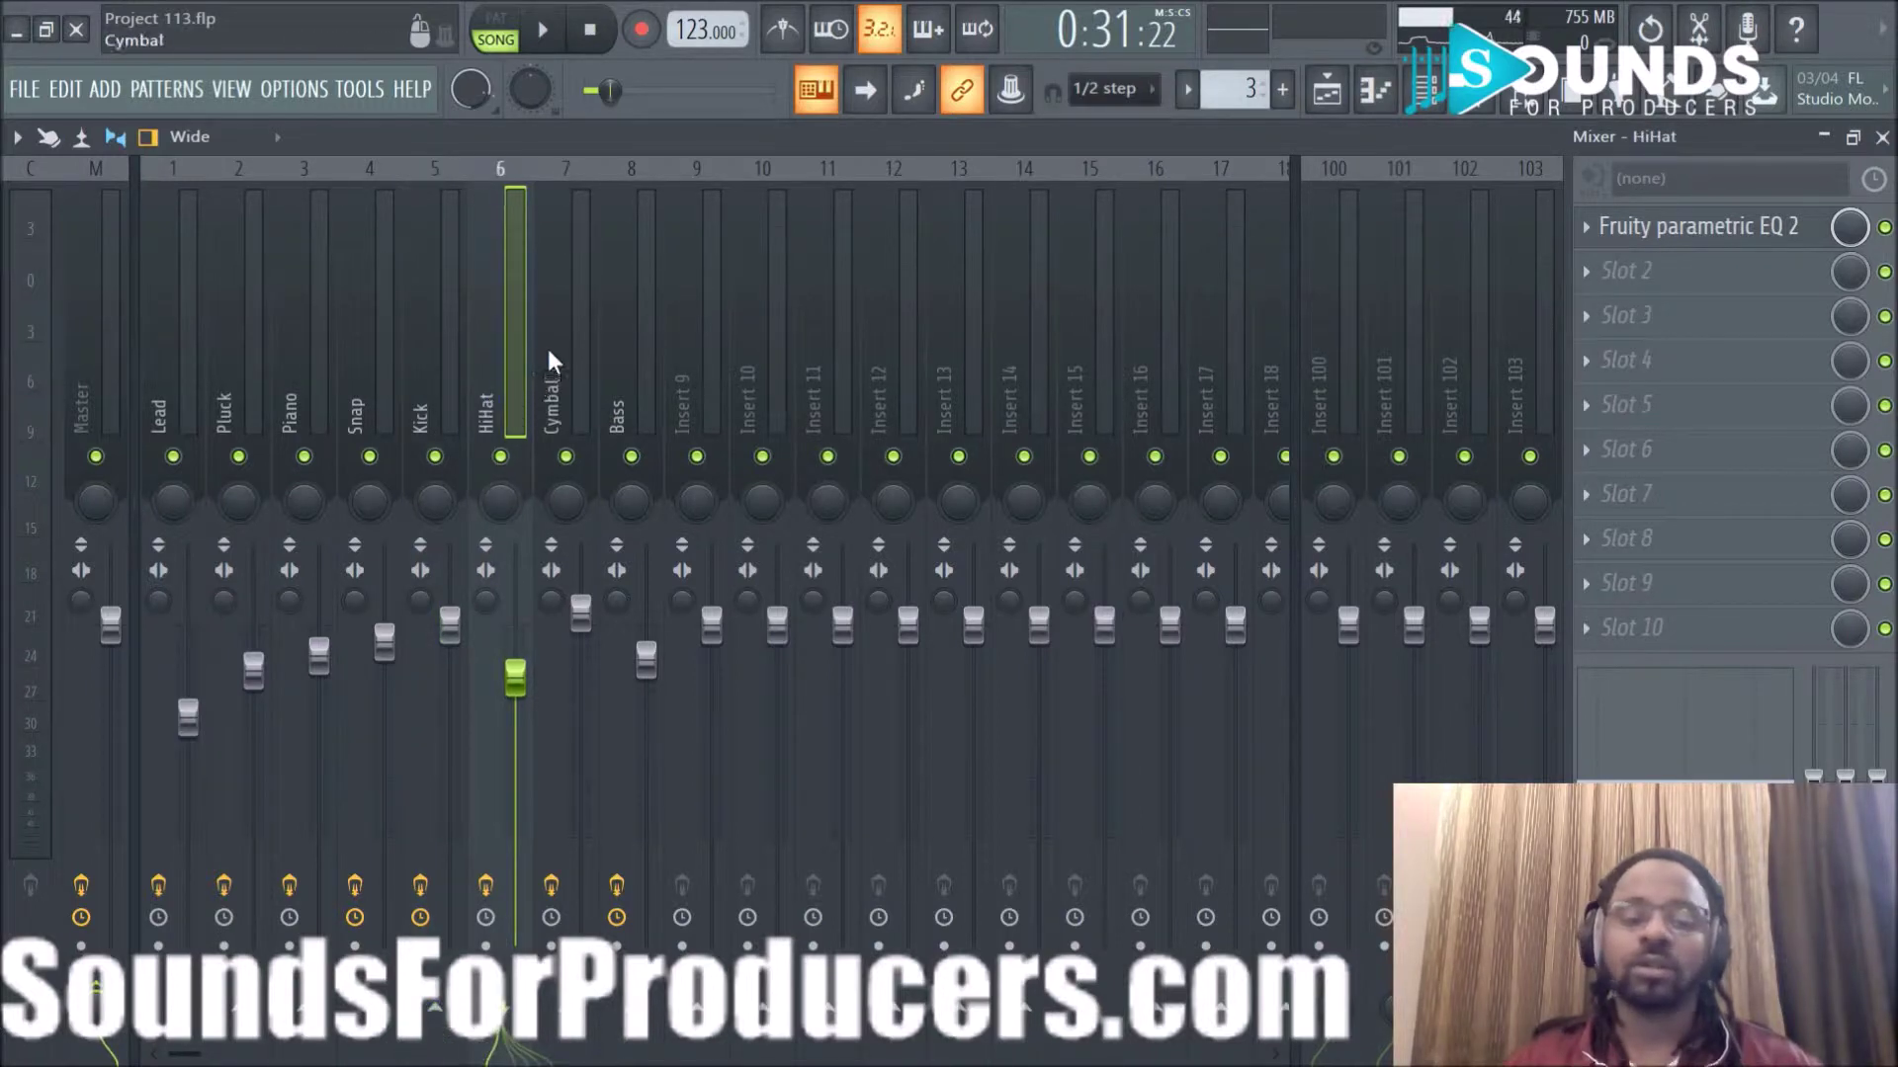
left_click(550, 362)
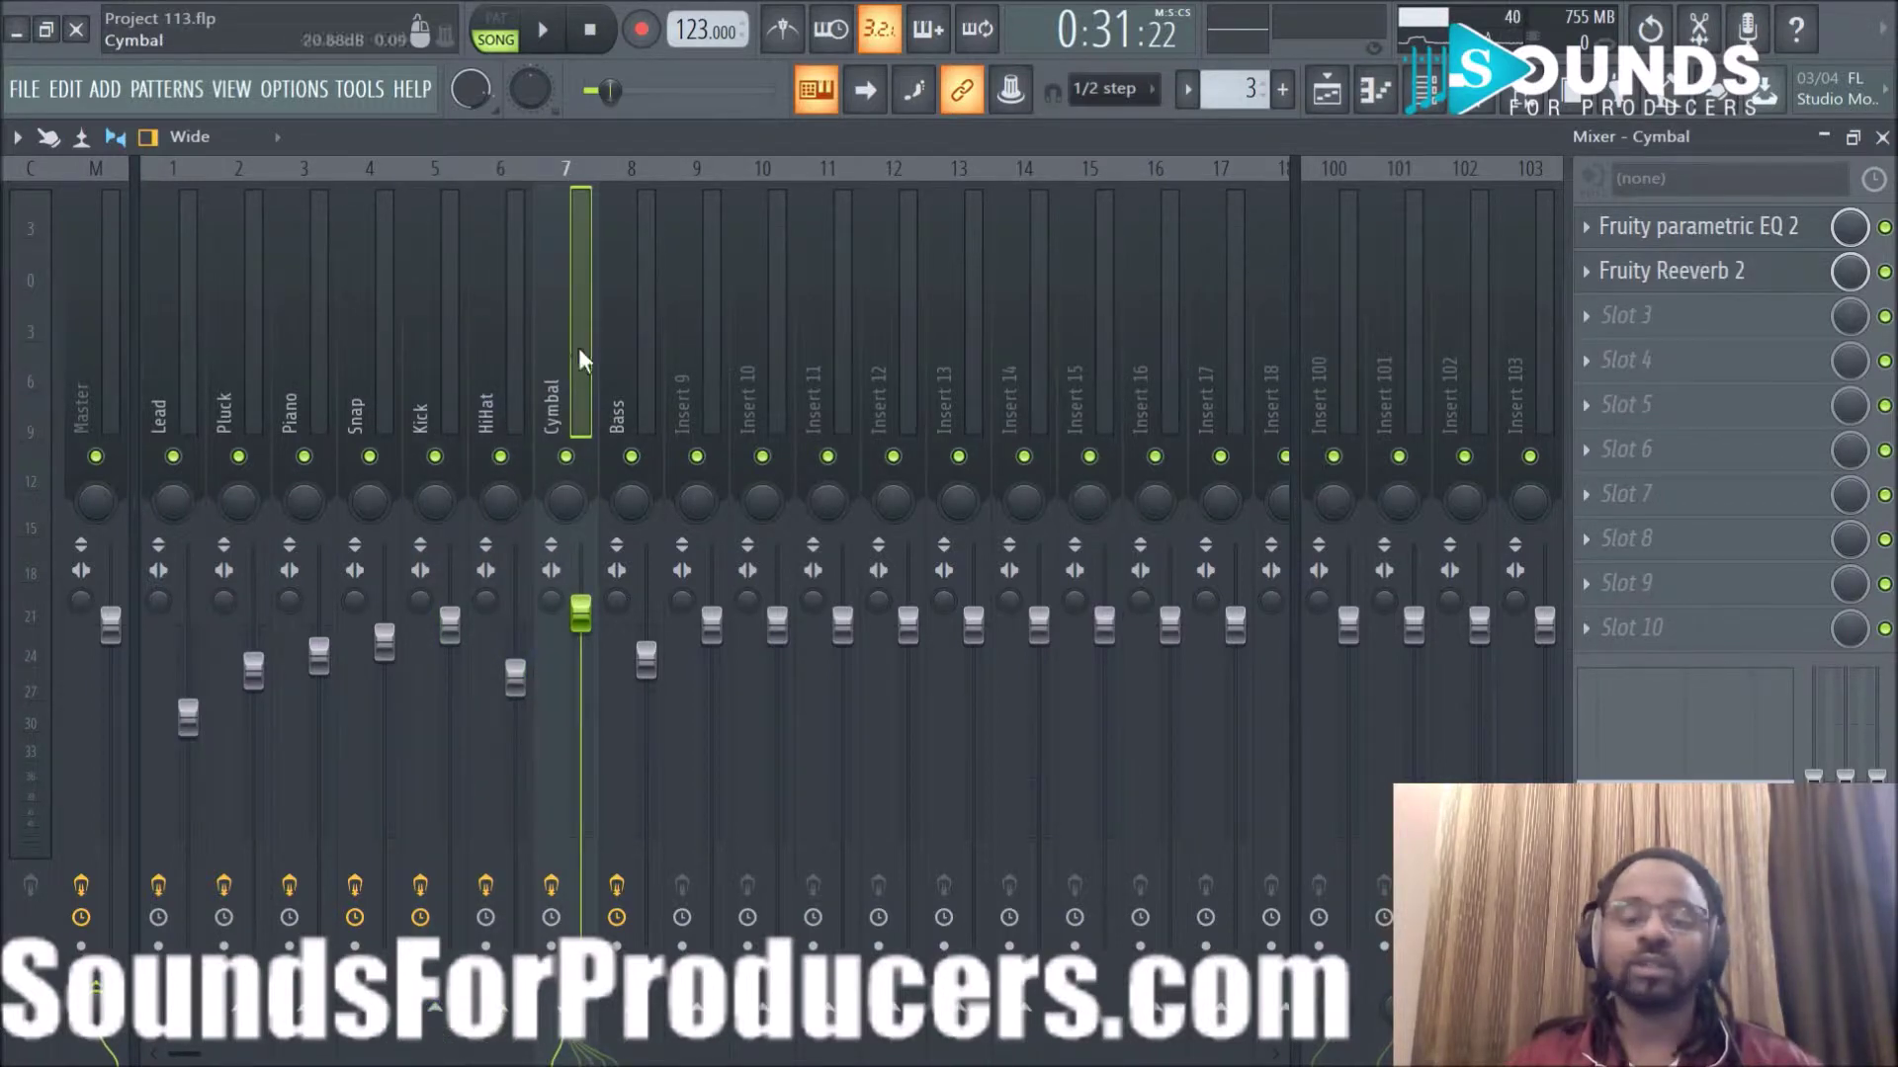
left_click(621, 350)
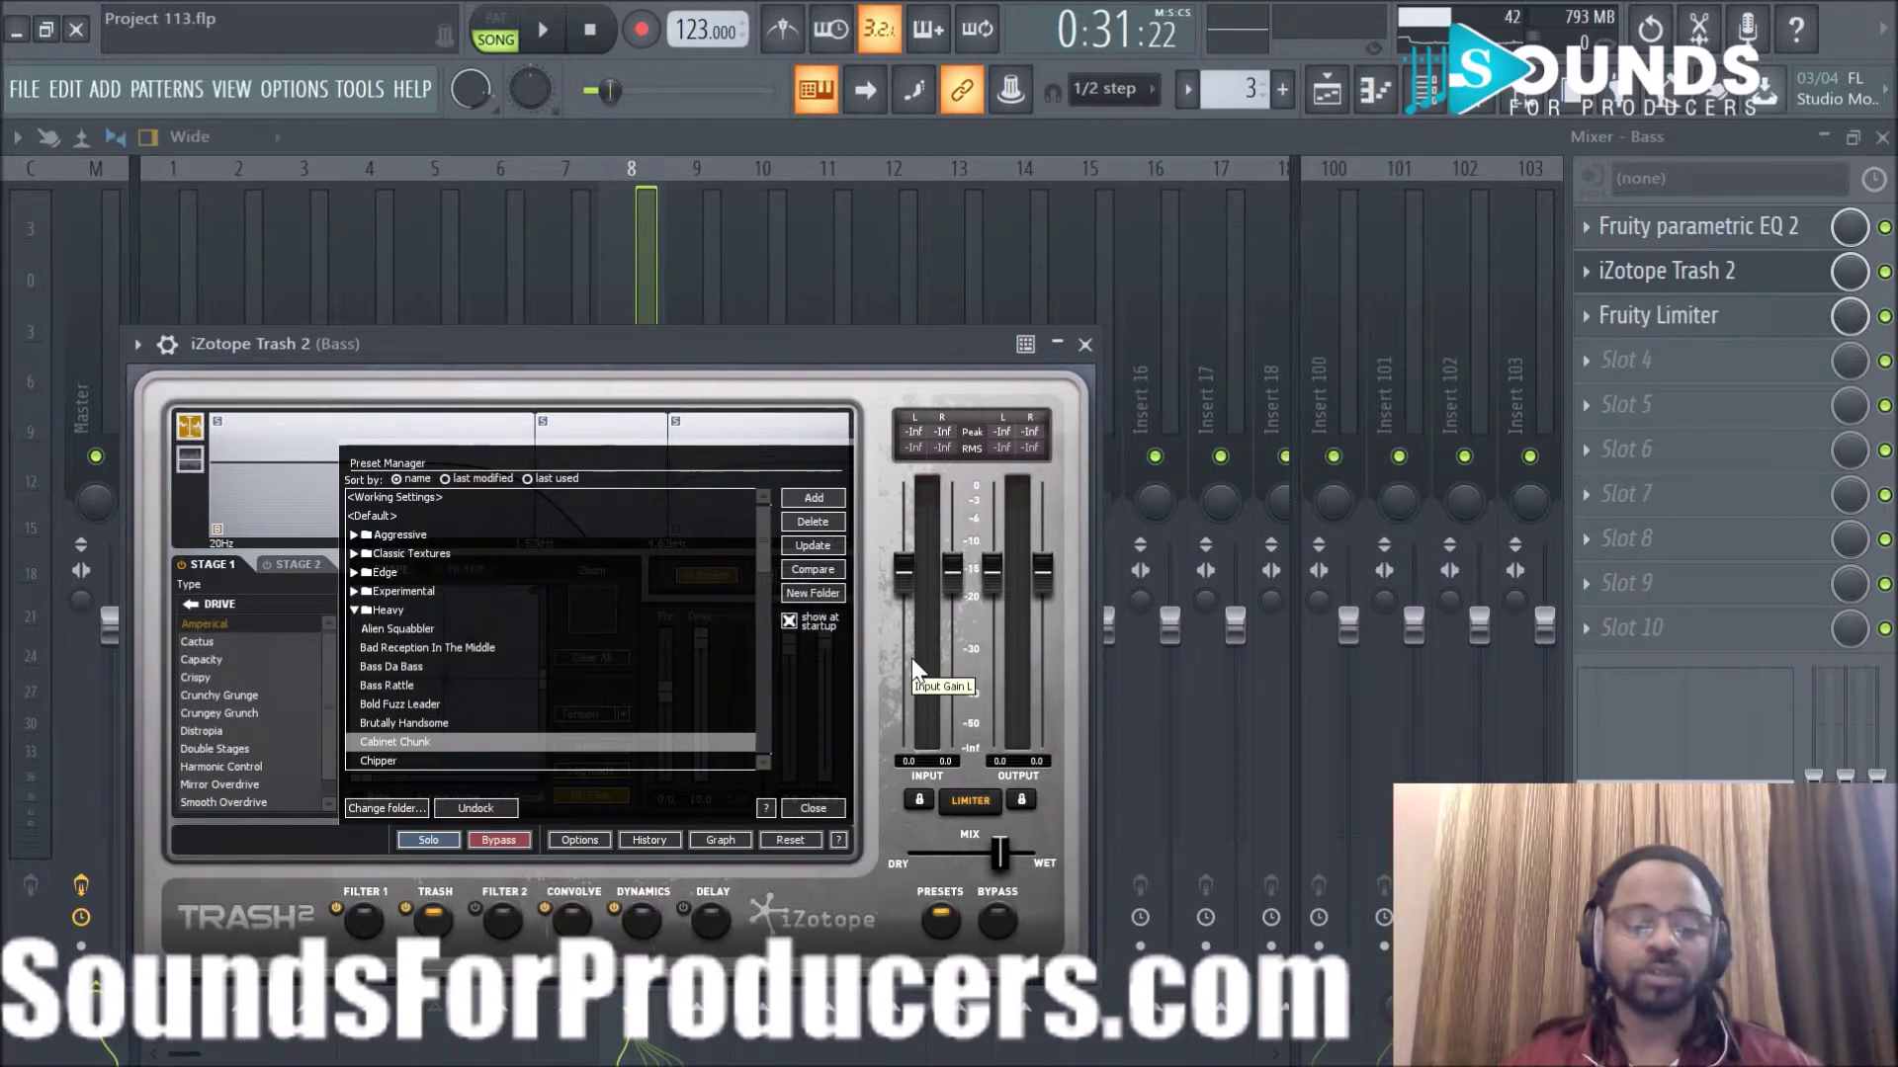
Close the iZotope Trash 2 window, solo the Bass mixer track and audition it.
left_click(1085, 345)
right_click(631, 455)
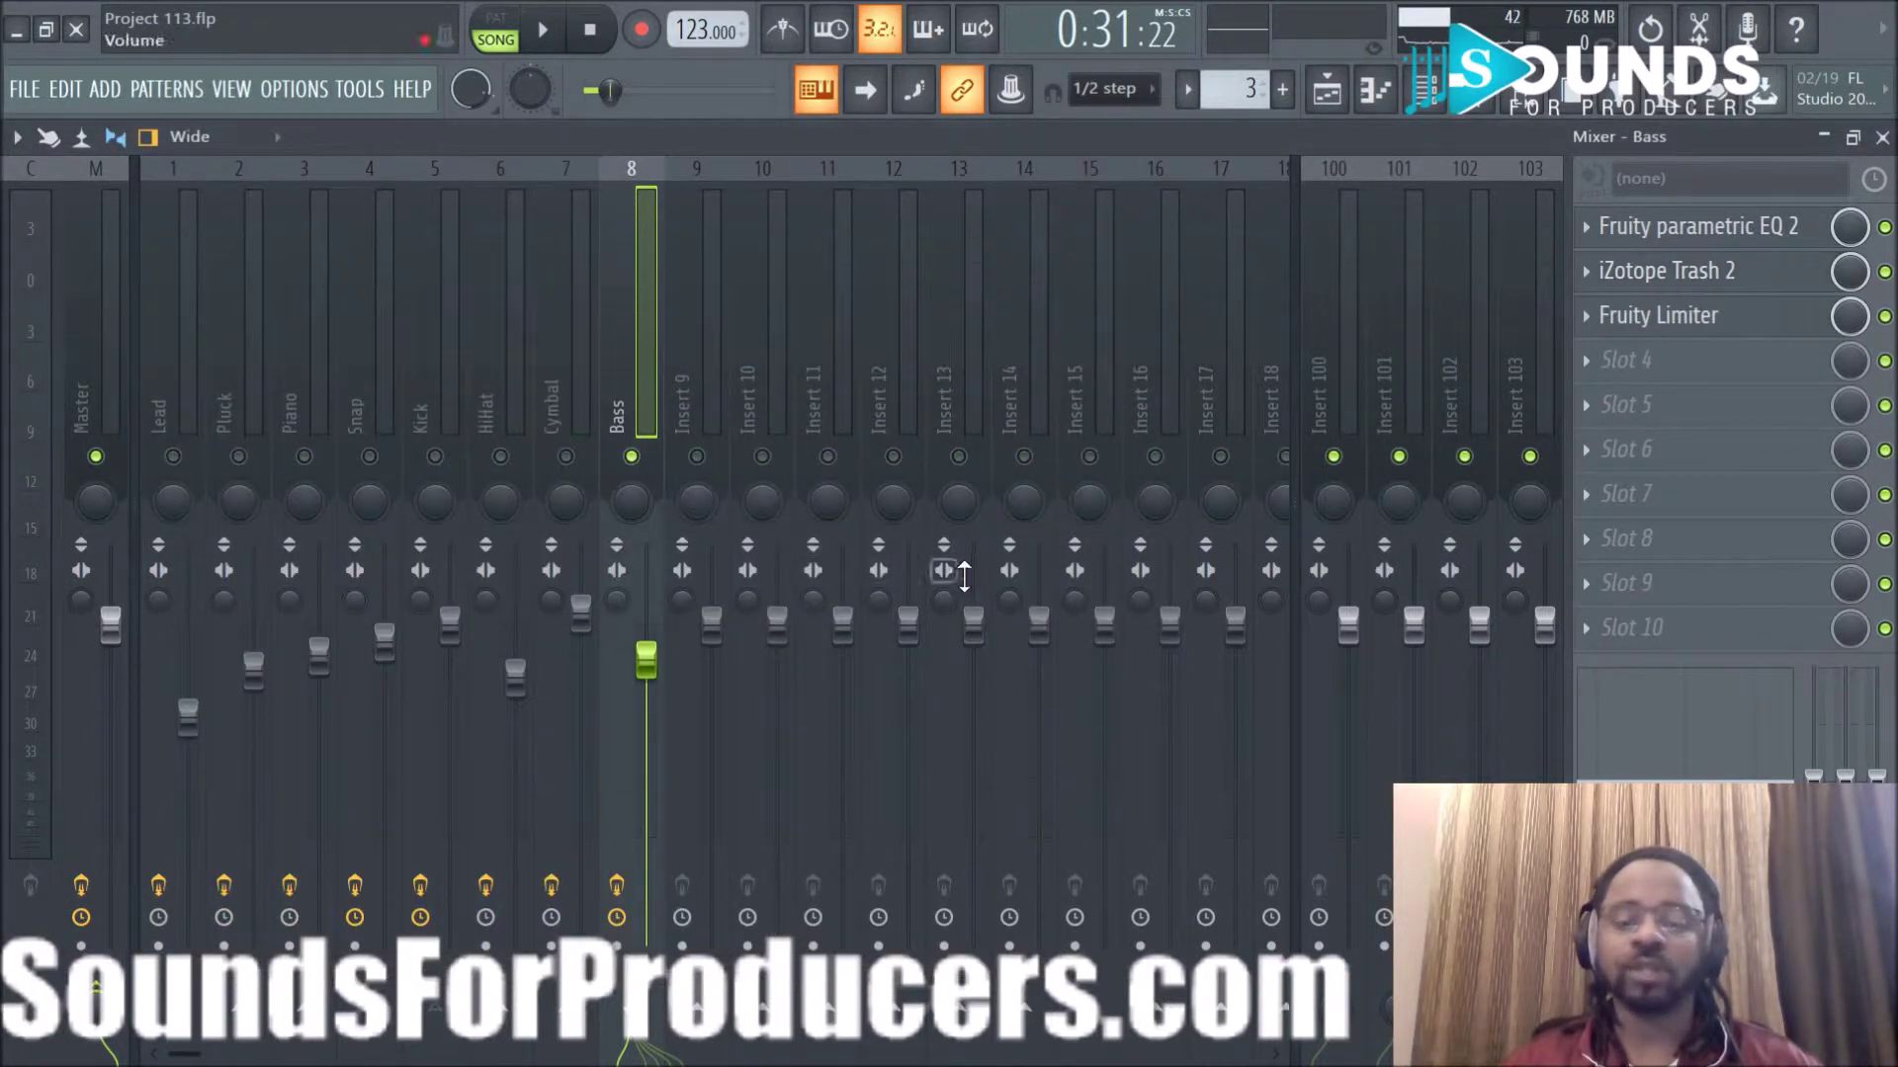
key("space")
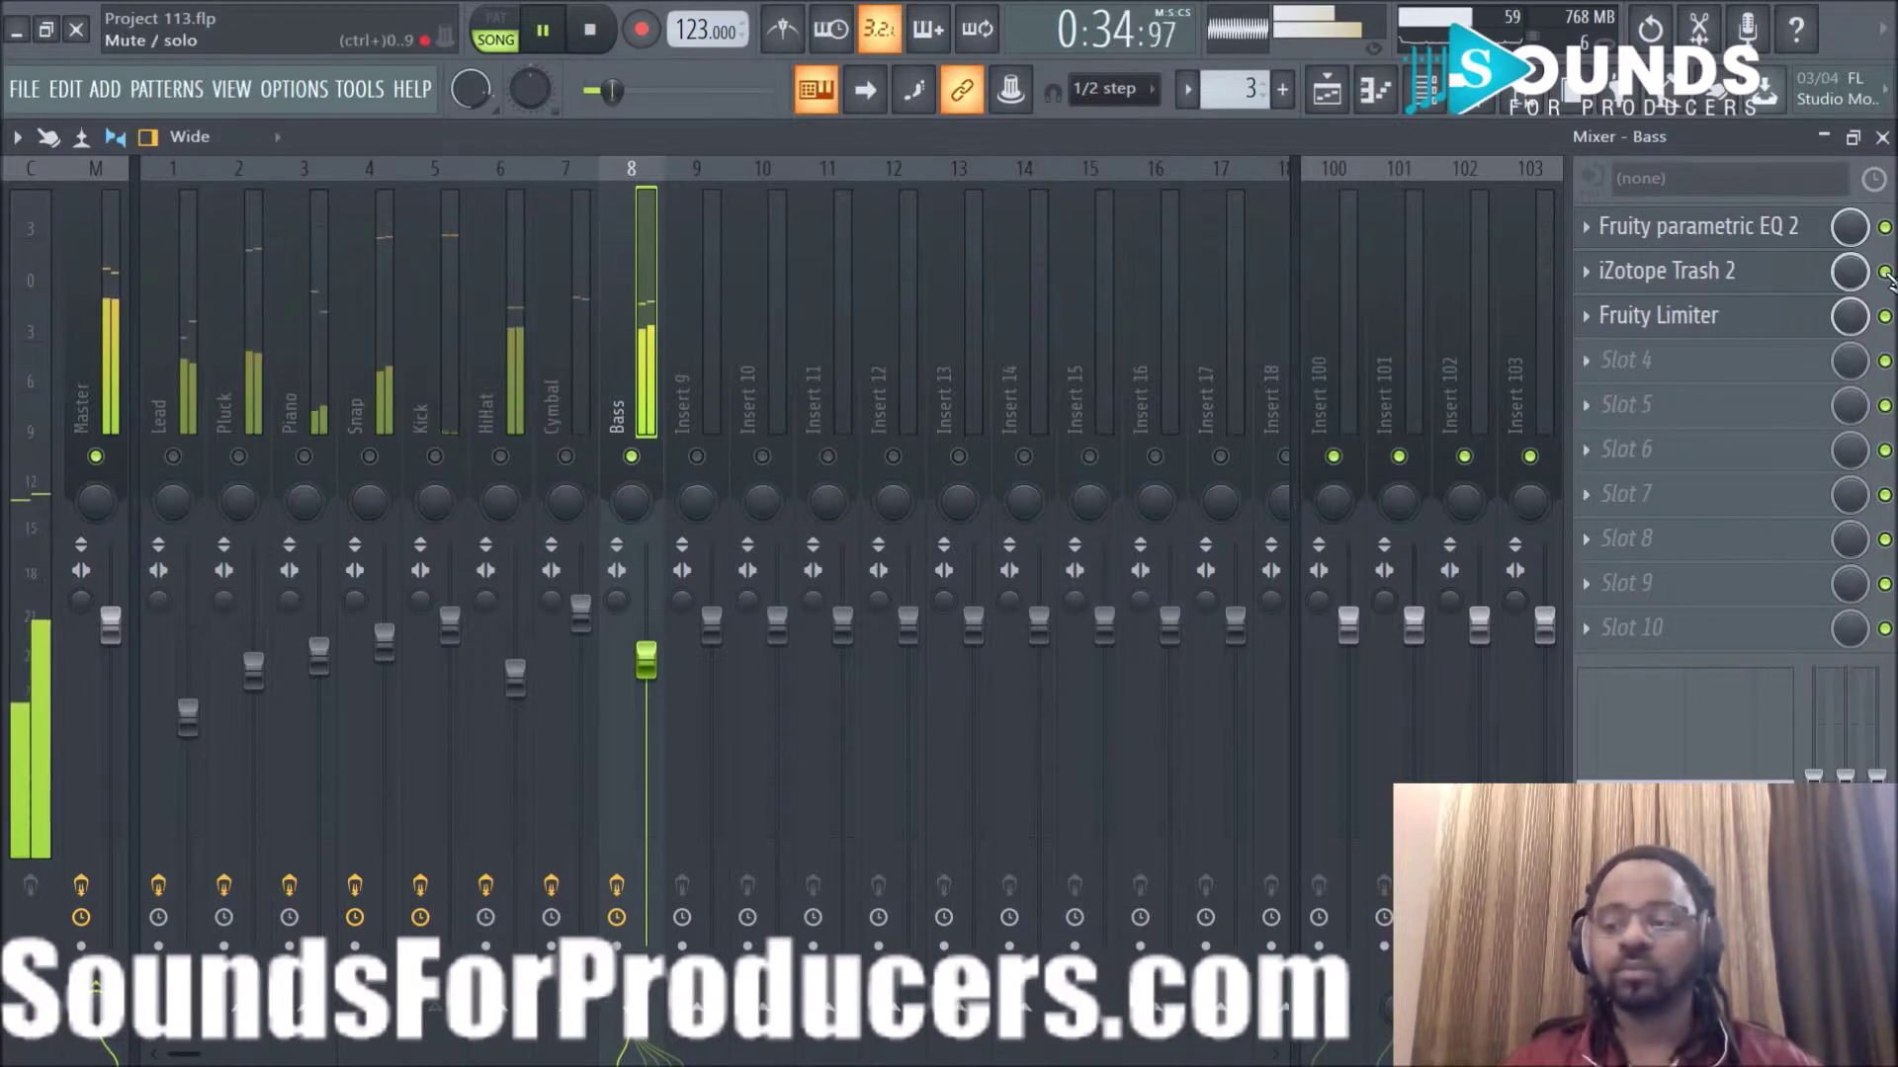
key("space")
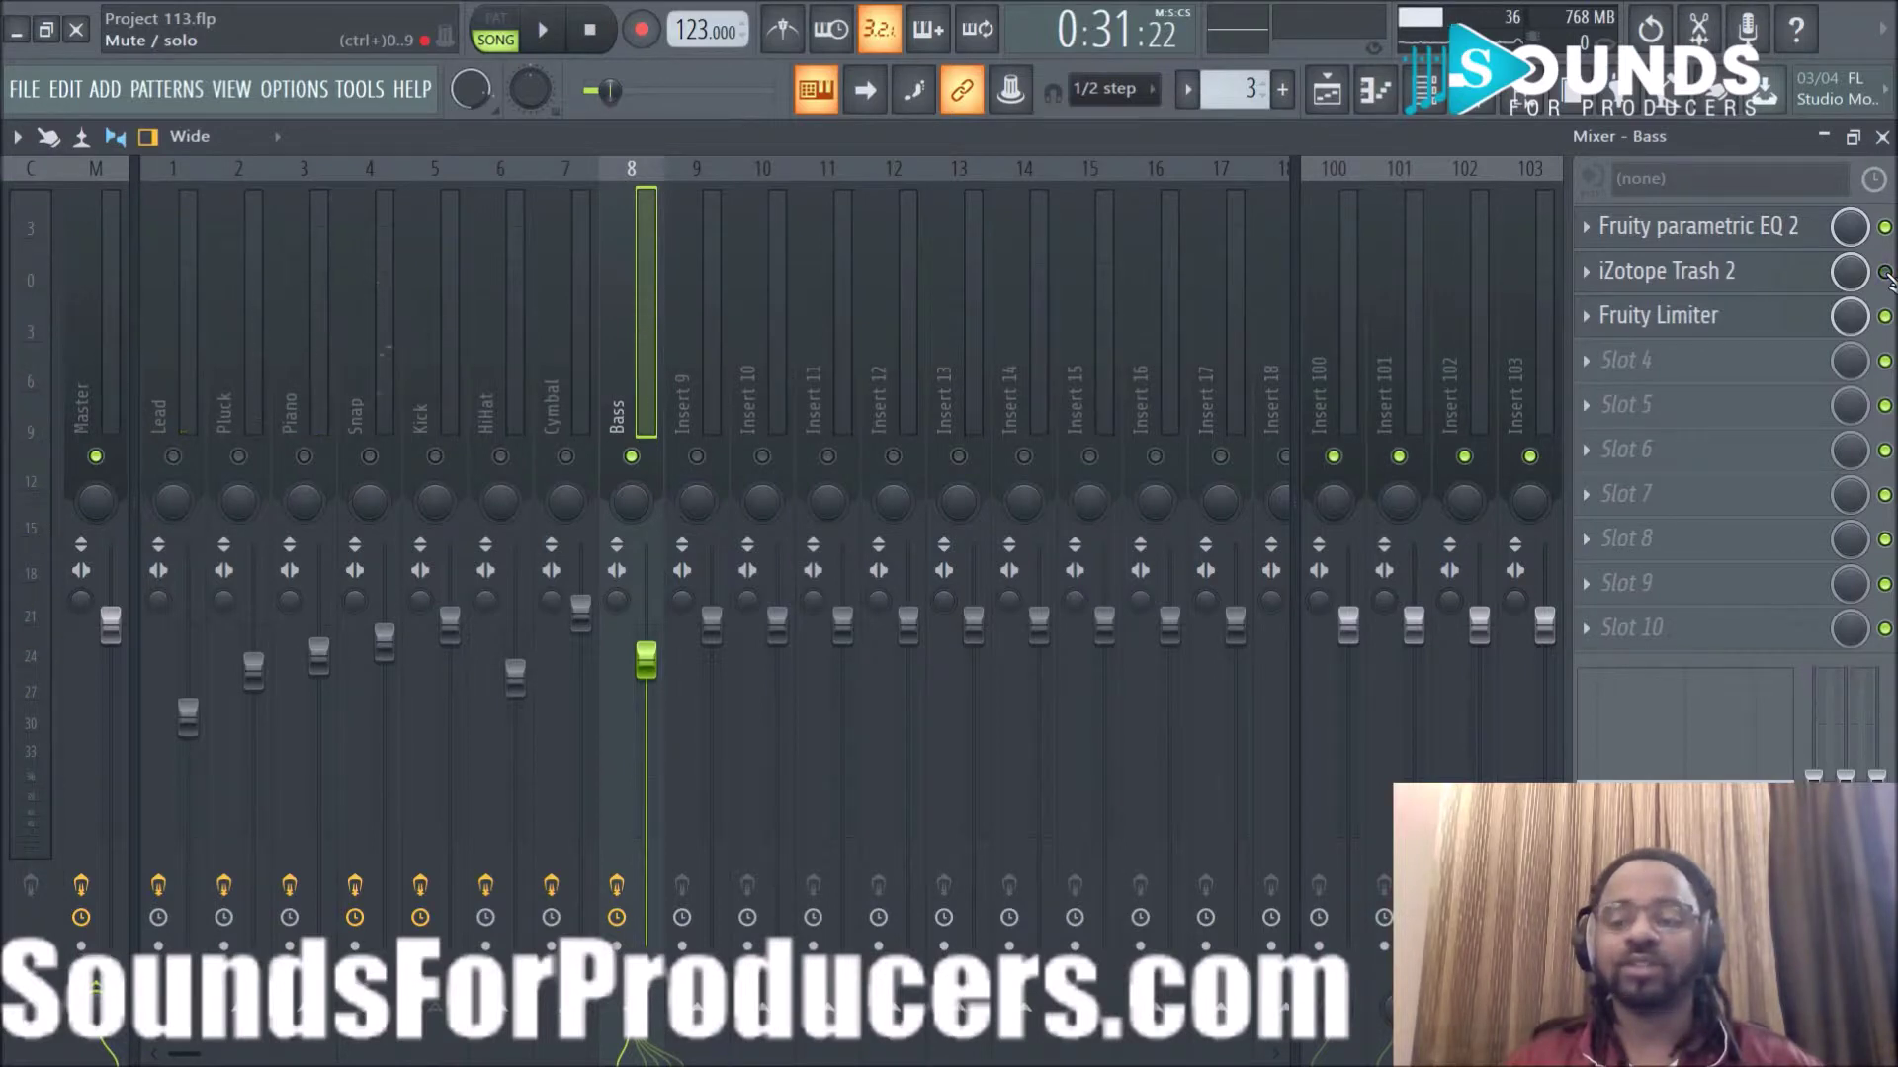
Compare the soloed bass with iZotope Trash 2 disabled and re-enabled, playing a short passage each way.
left_click(1886, 273)
key("space")
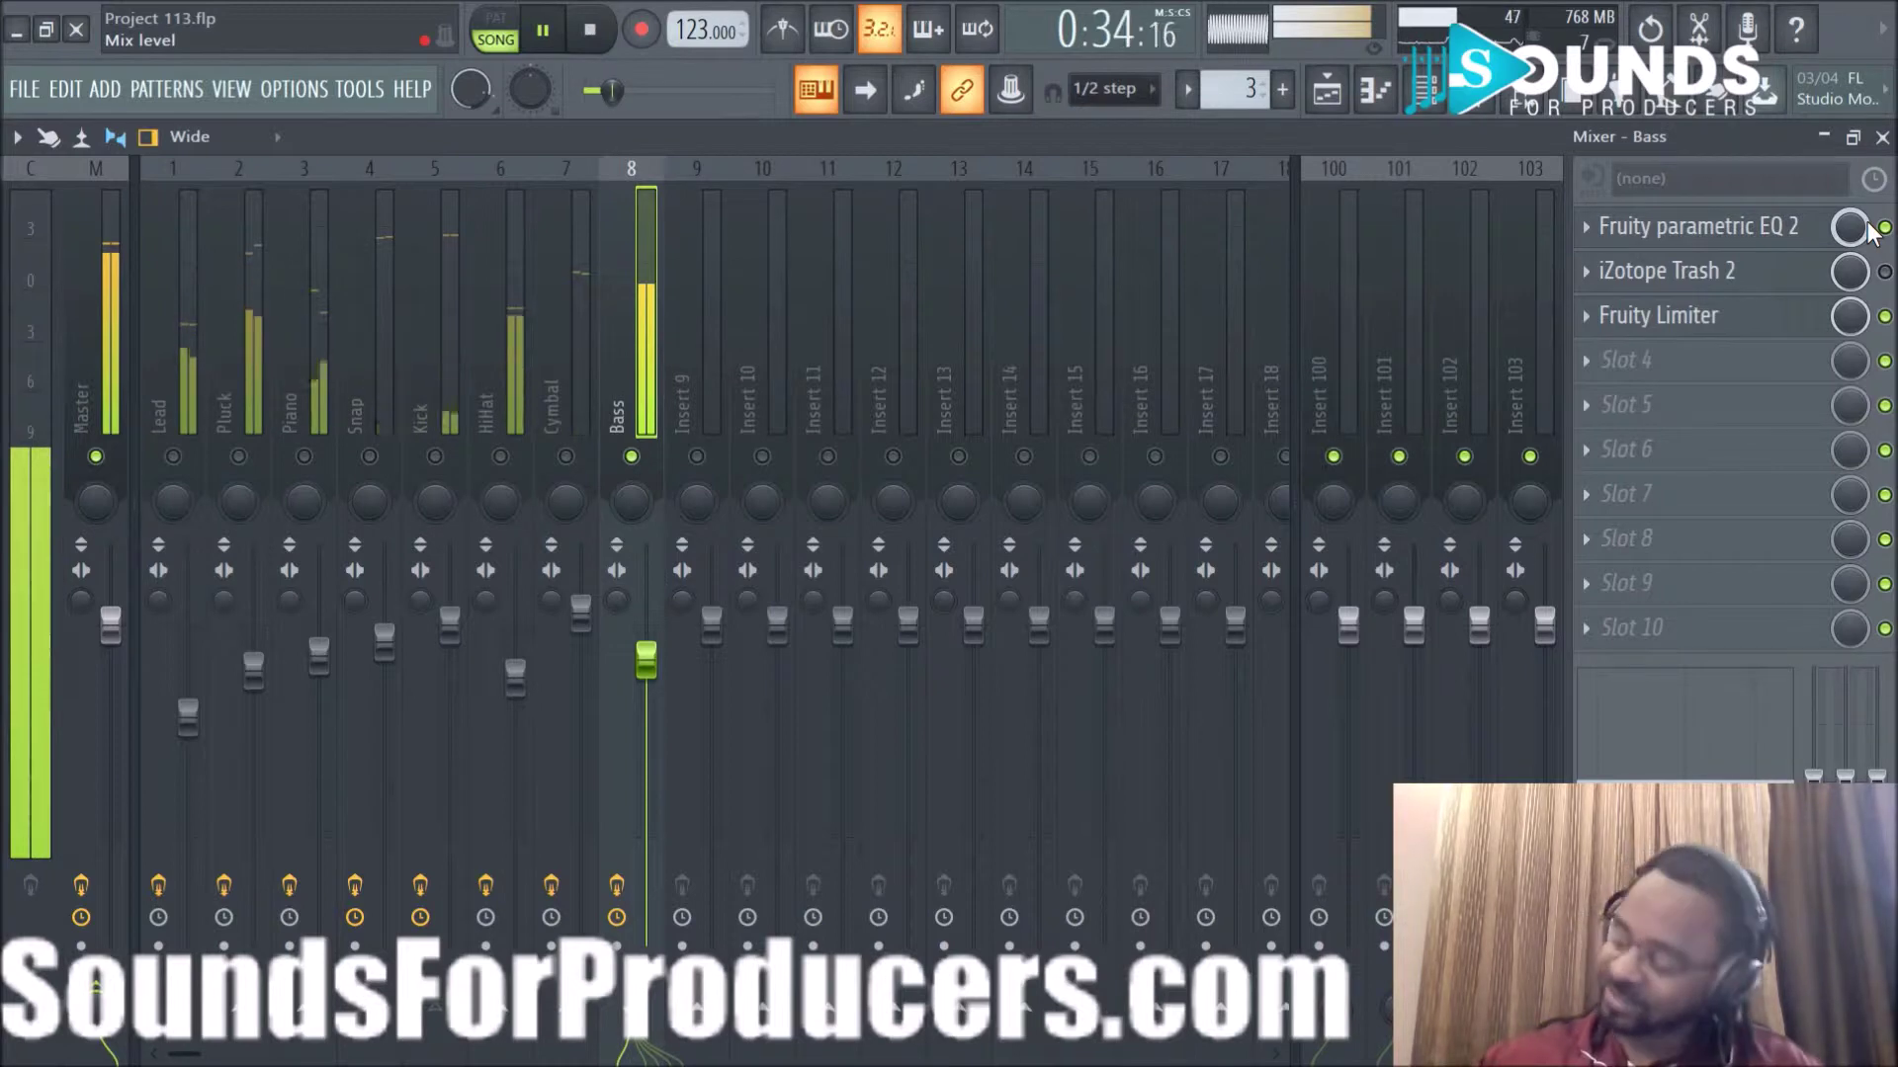
key("space")
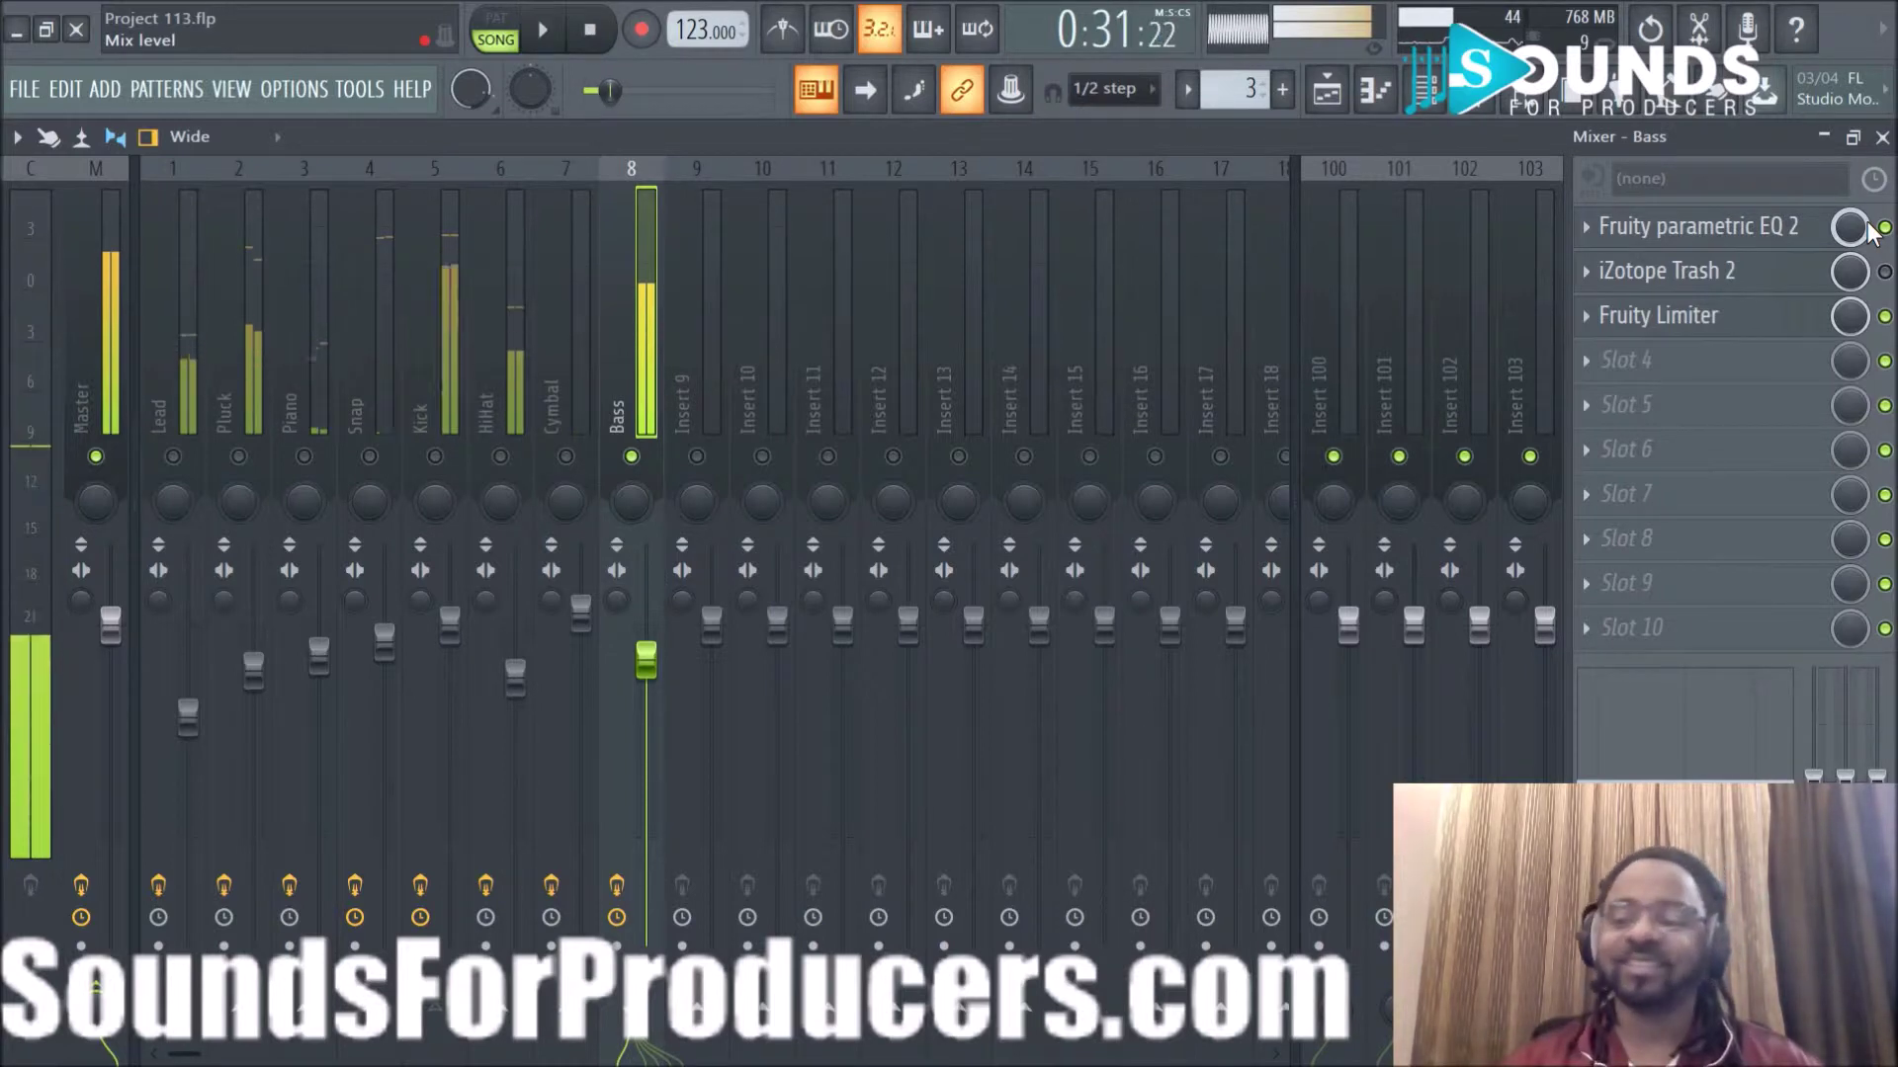
left_click(1886, 273)
key("space")
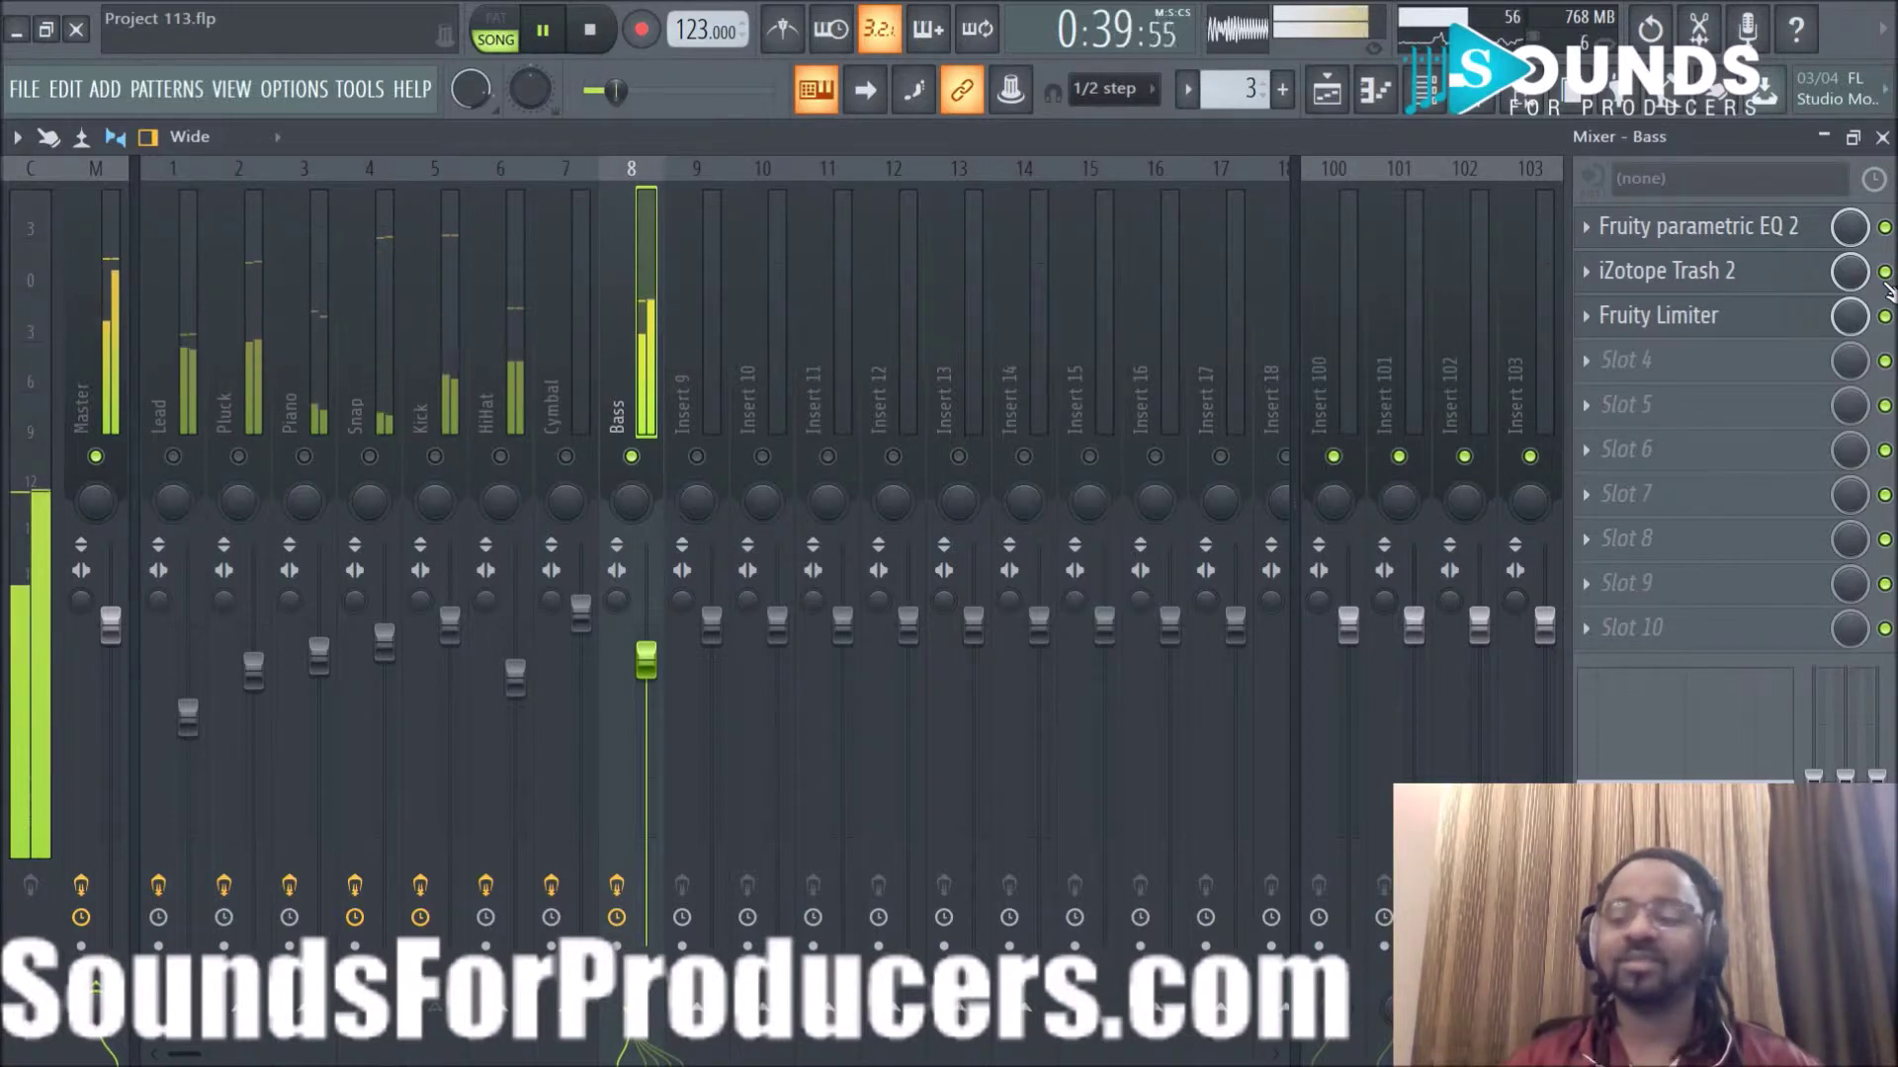
key("space")
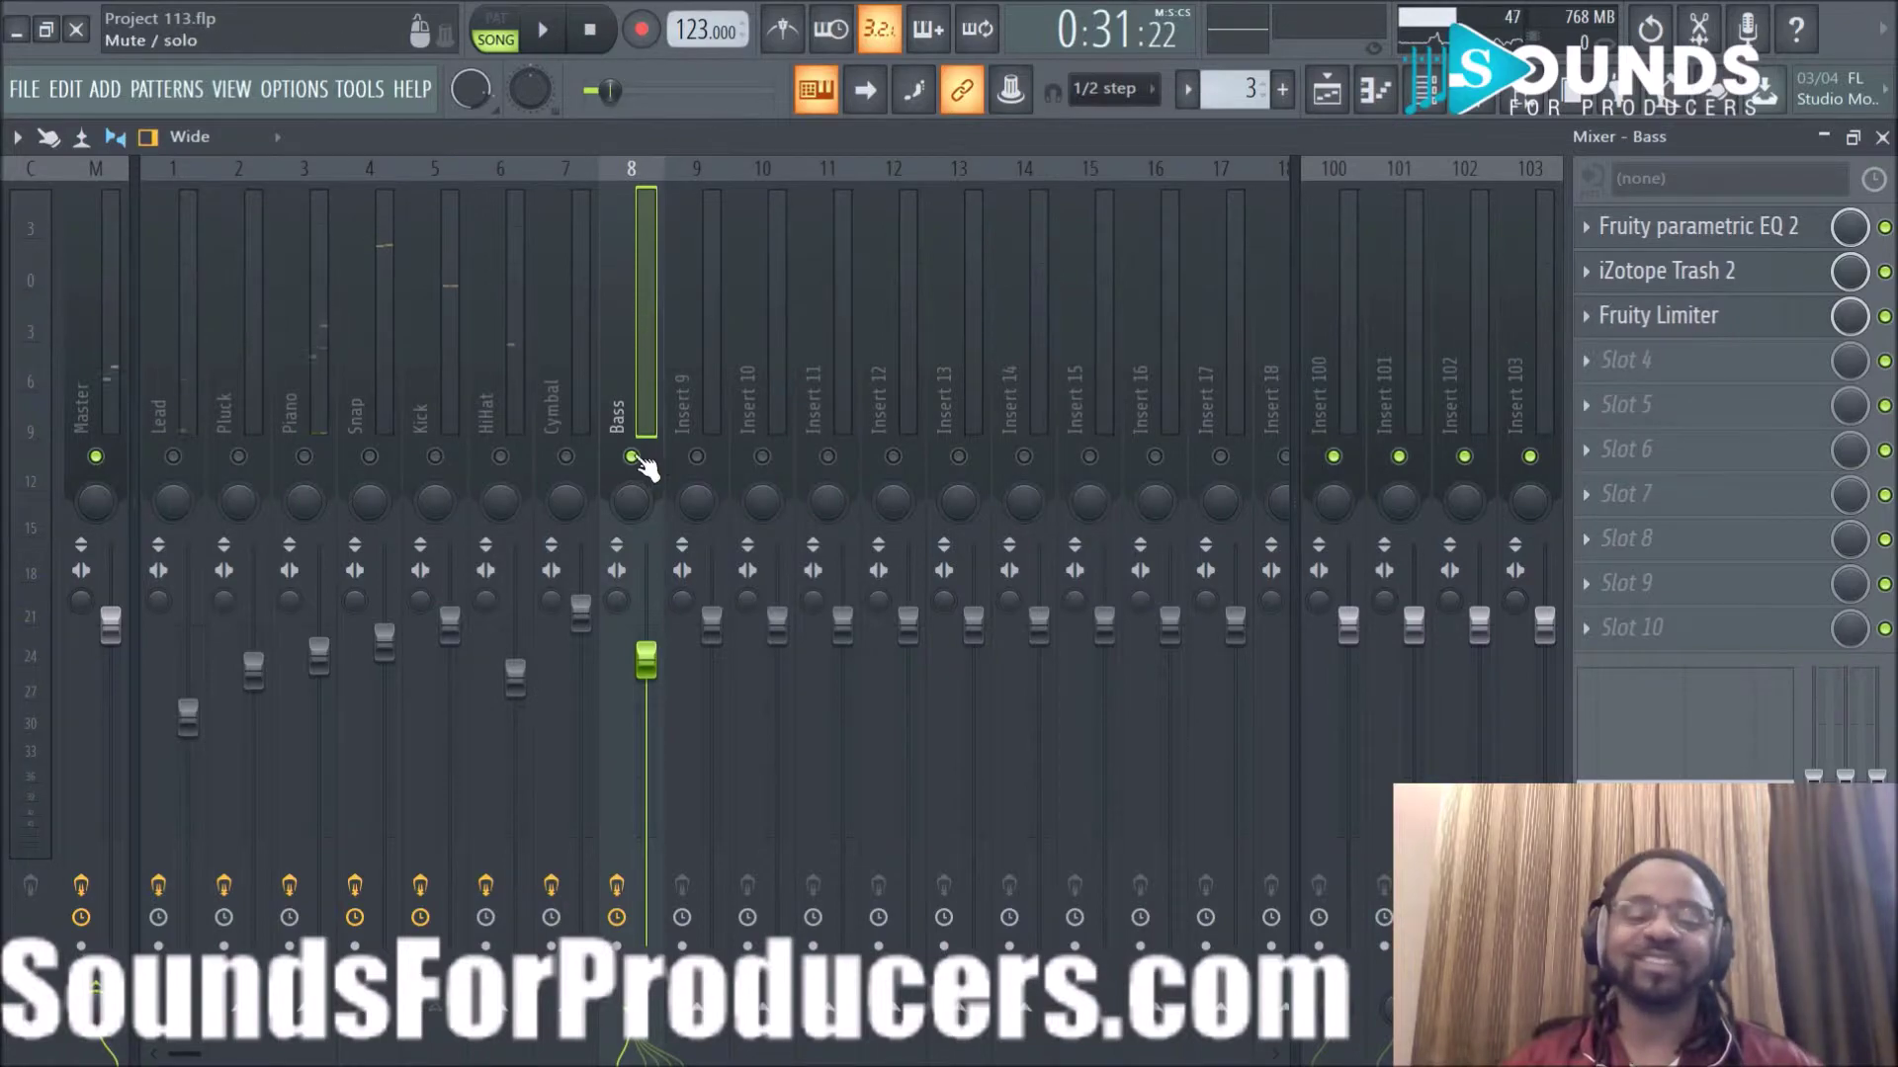
Open the playlist and examine how the patterns on all tracks are arranged from the intro to the ending.
left_click(1326, 89)
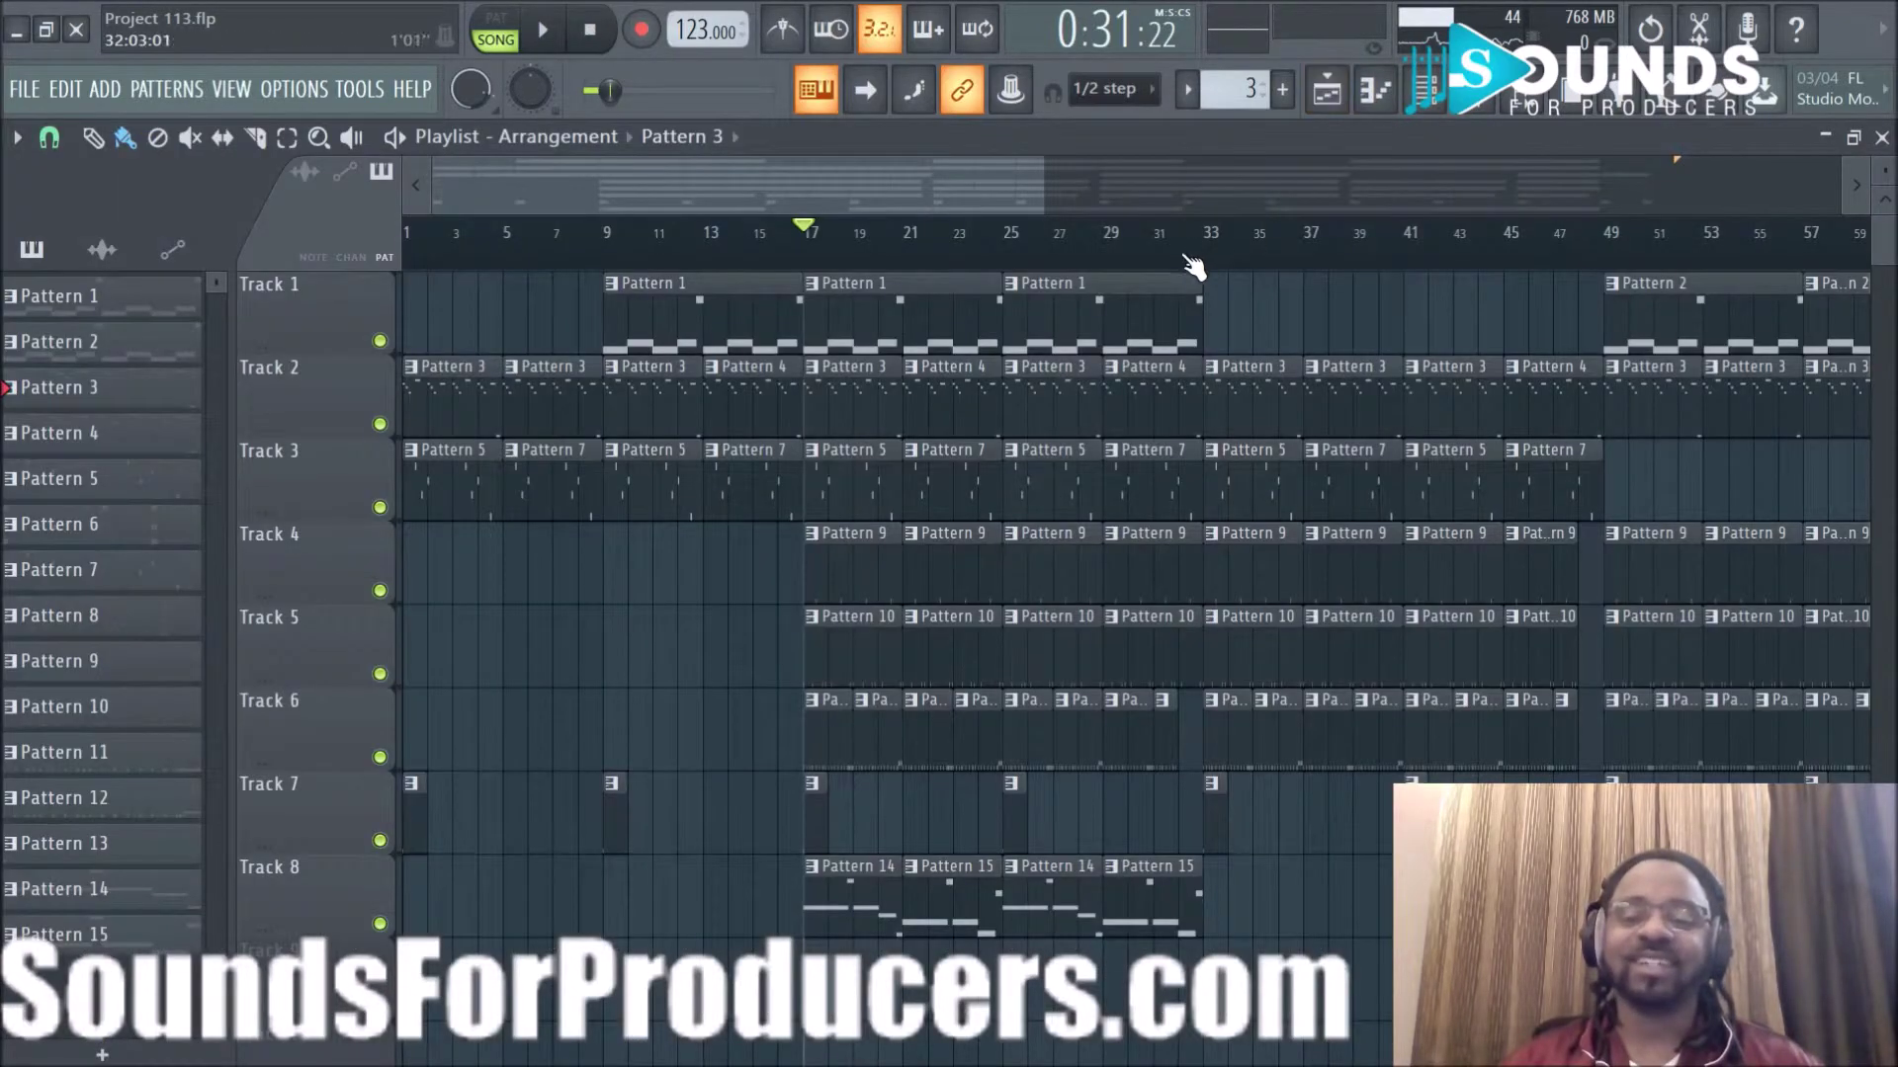
scroll(1196, 262, "down", 2)
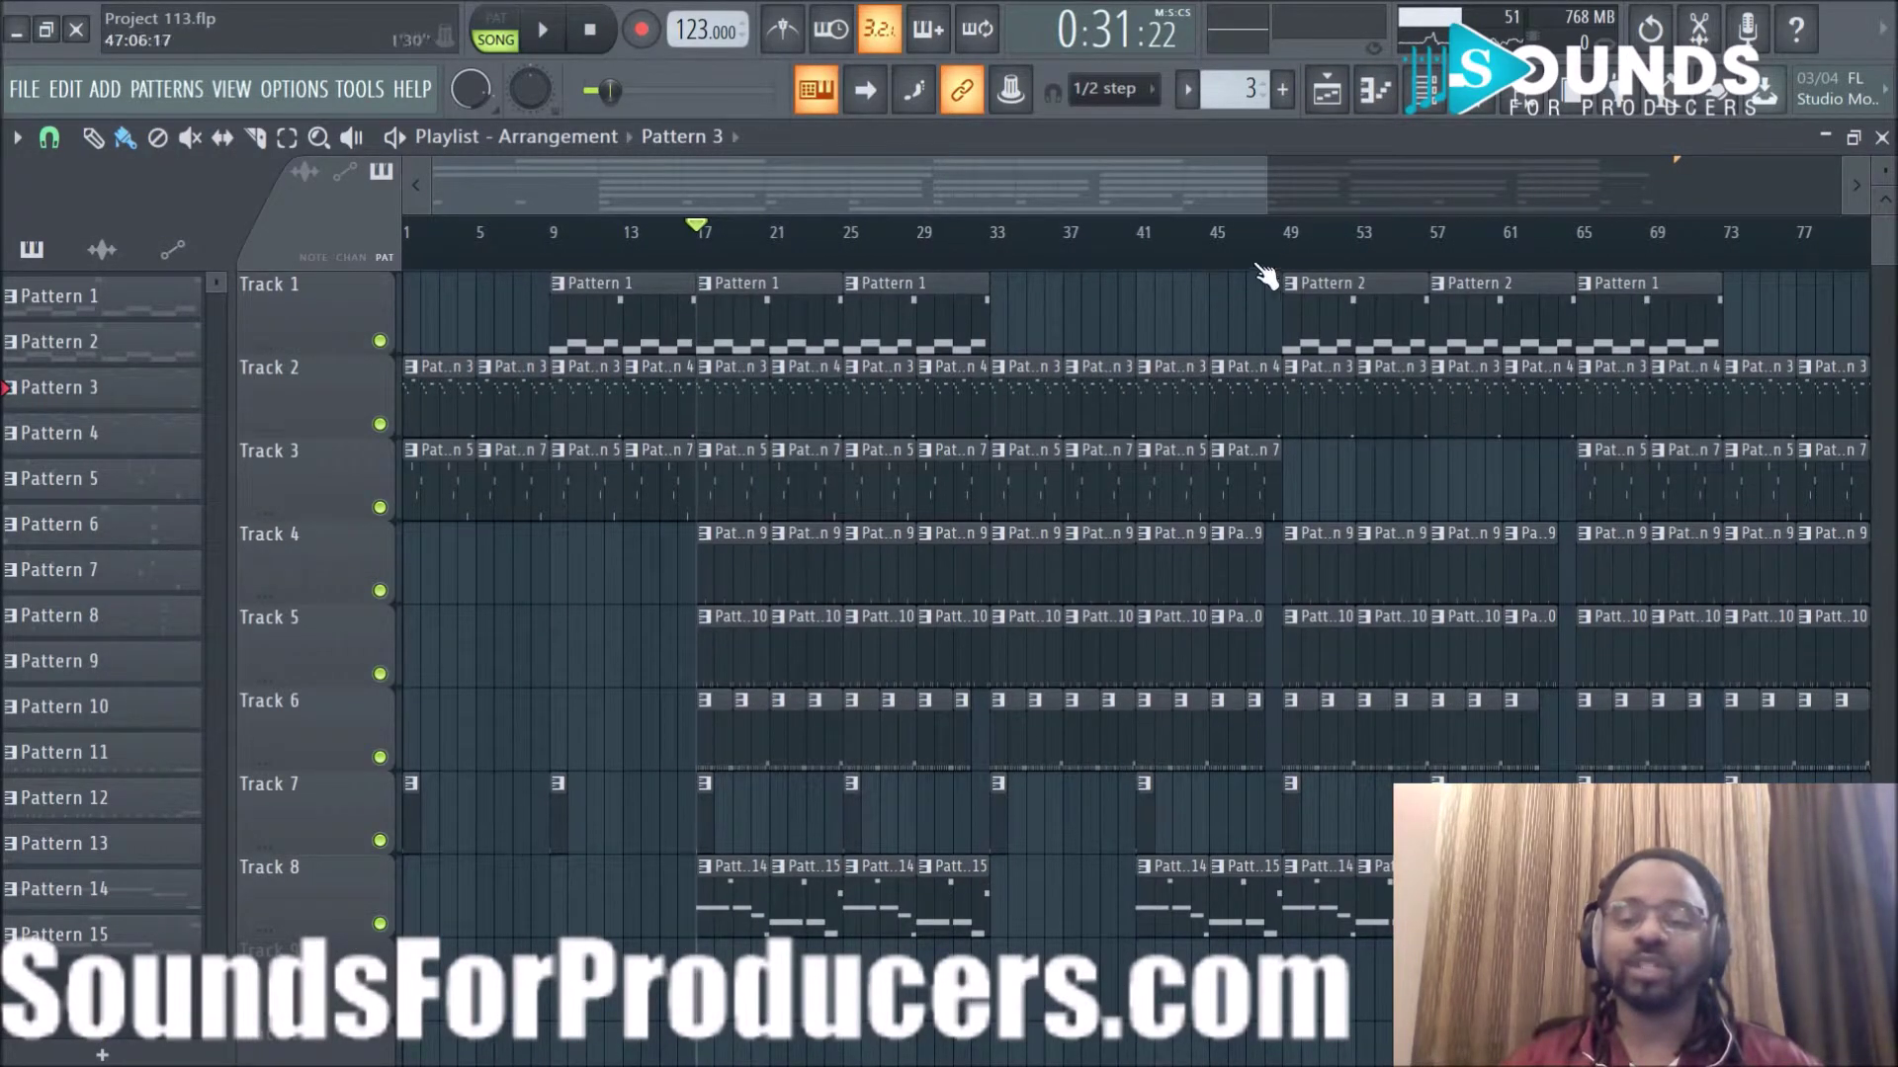
scroll(1266, 277, "down", 3)
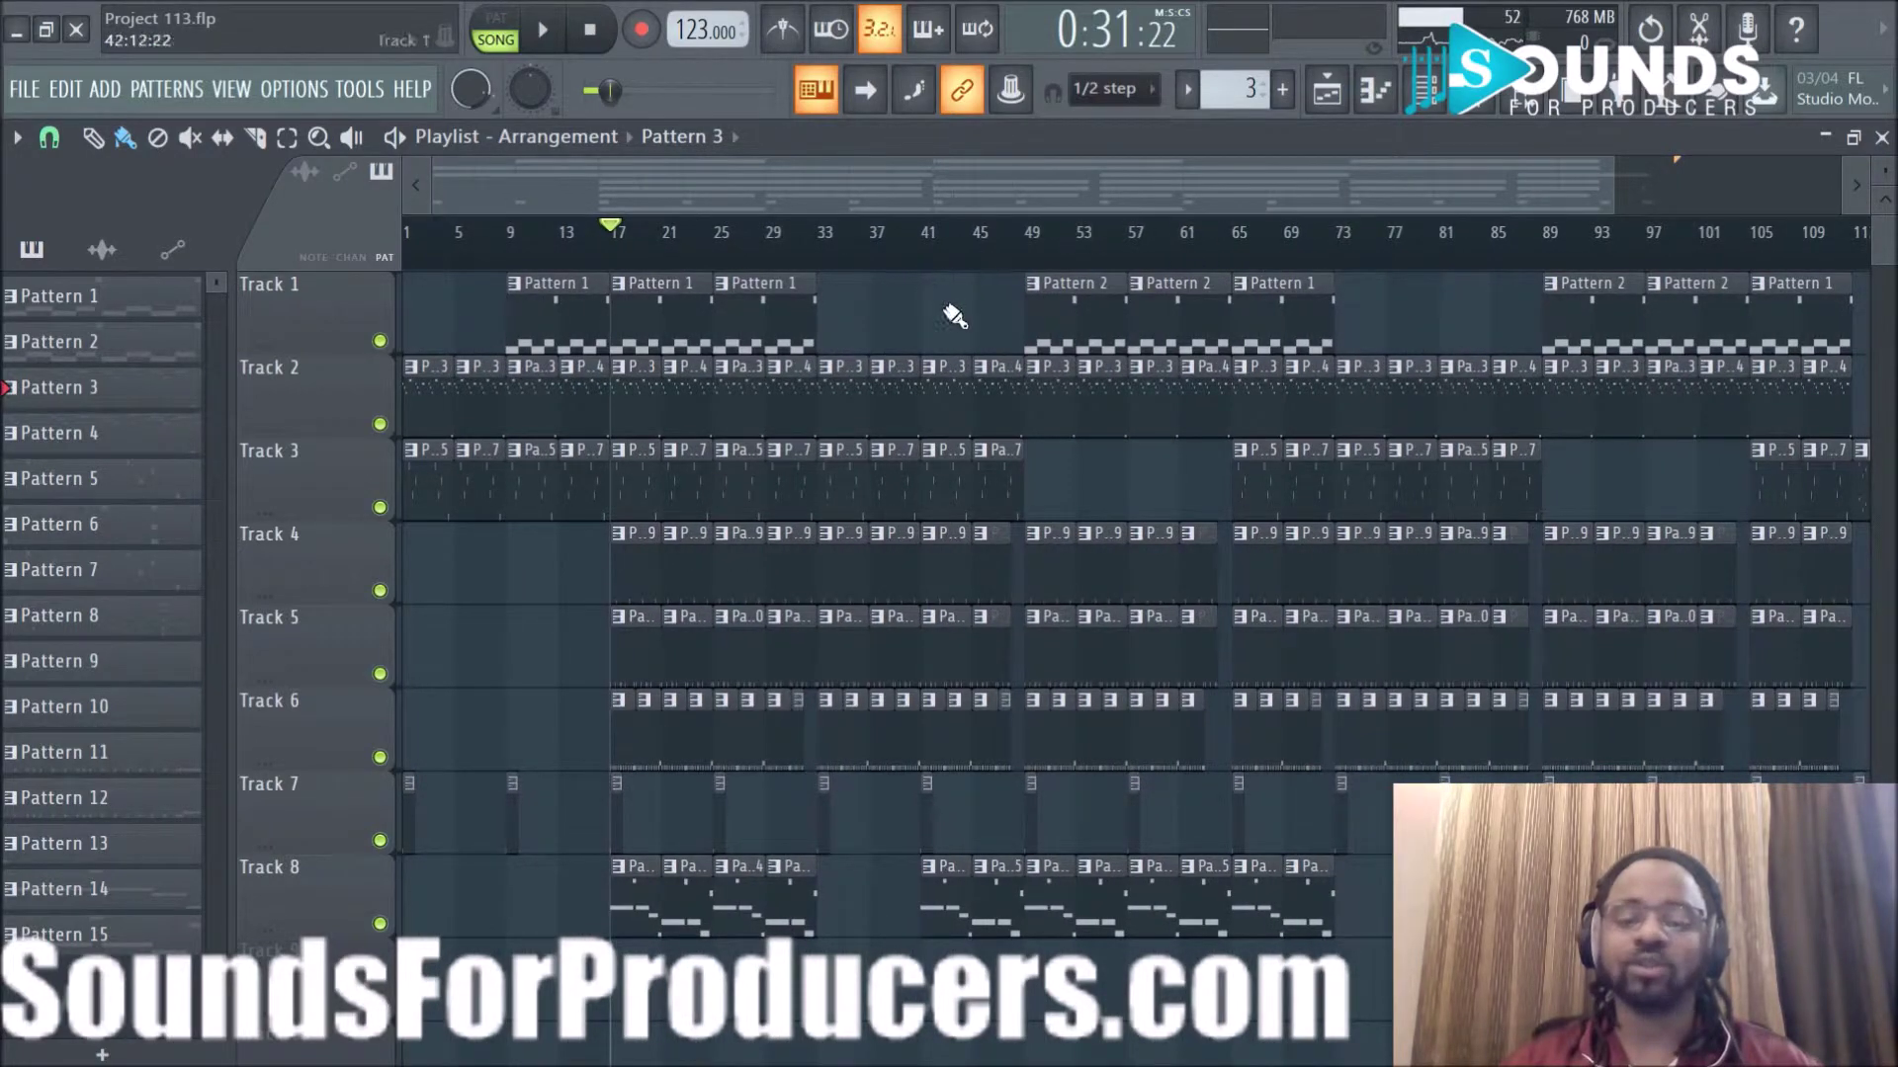
scroll(899, 242, "up", 4)
left_click_drag(891, 192, 715, 188)
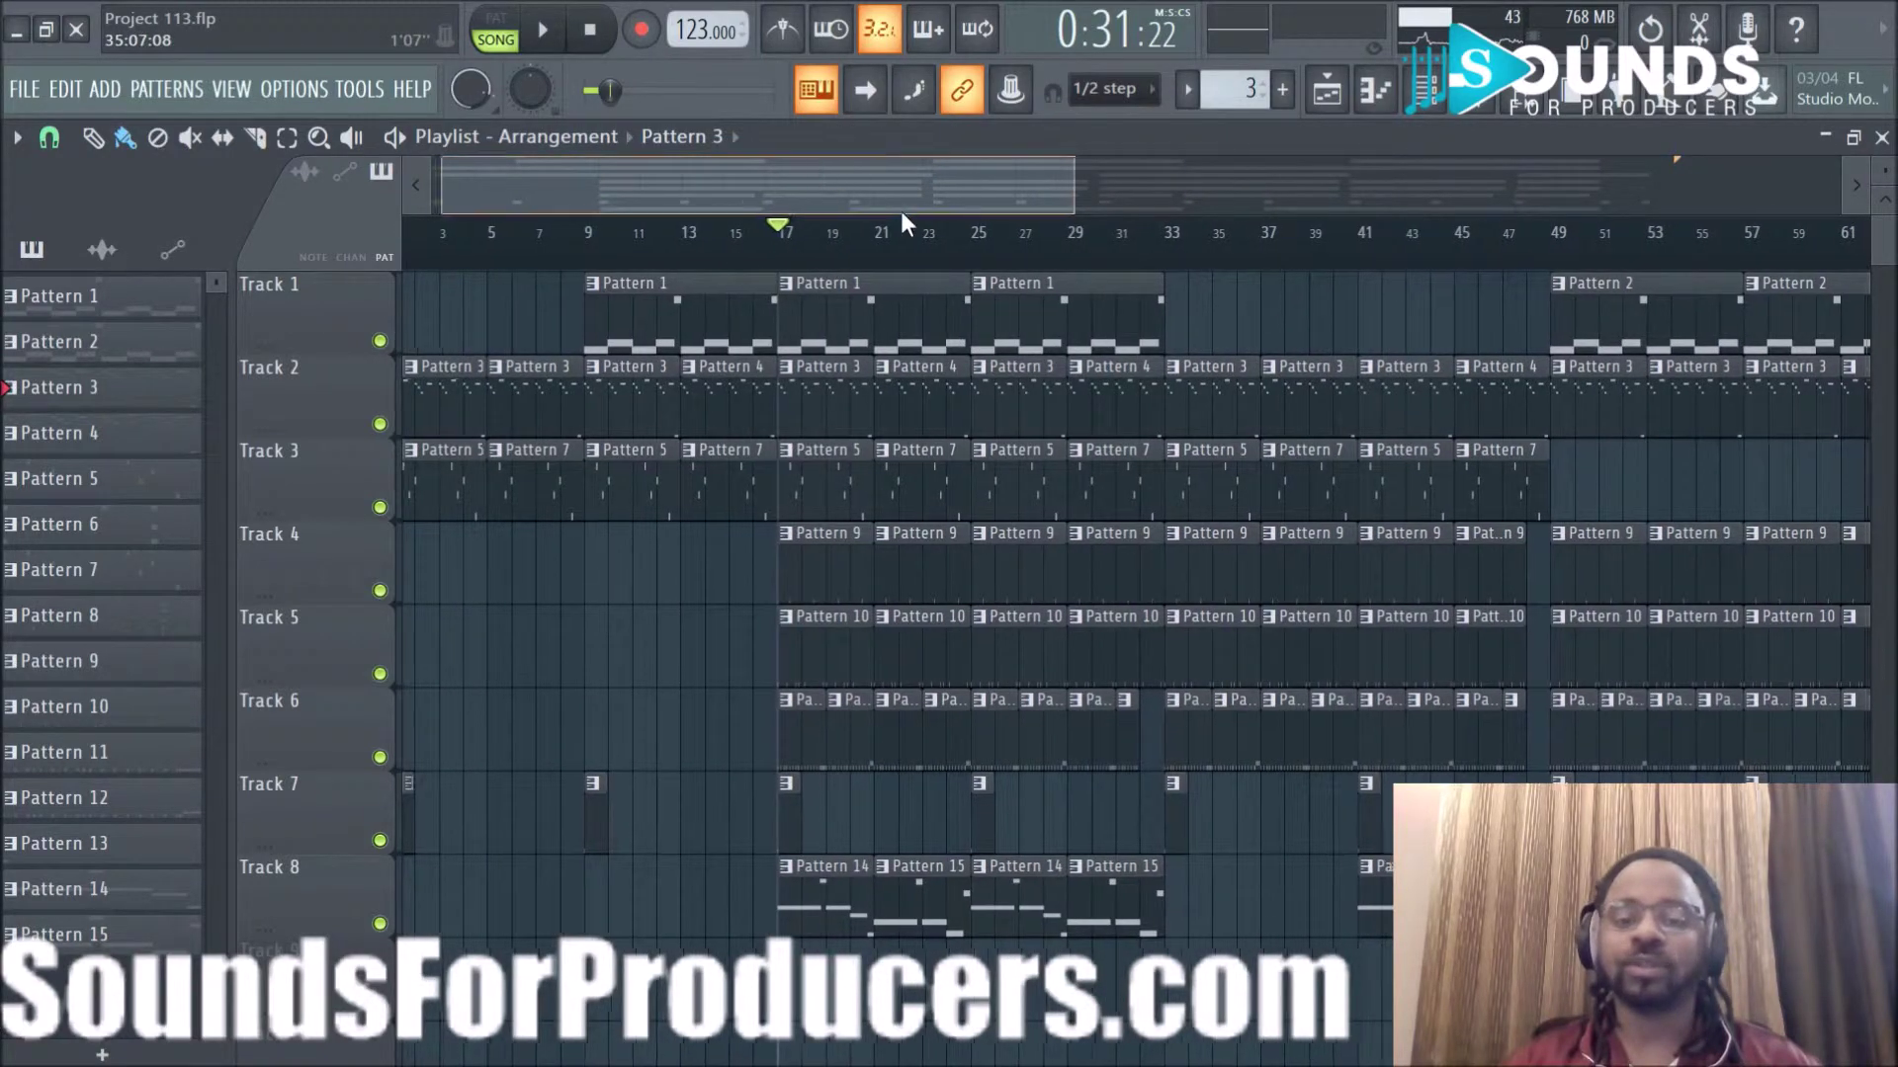
scroll(1152, 241, "down", 4)
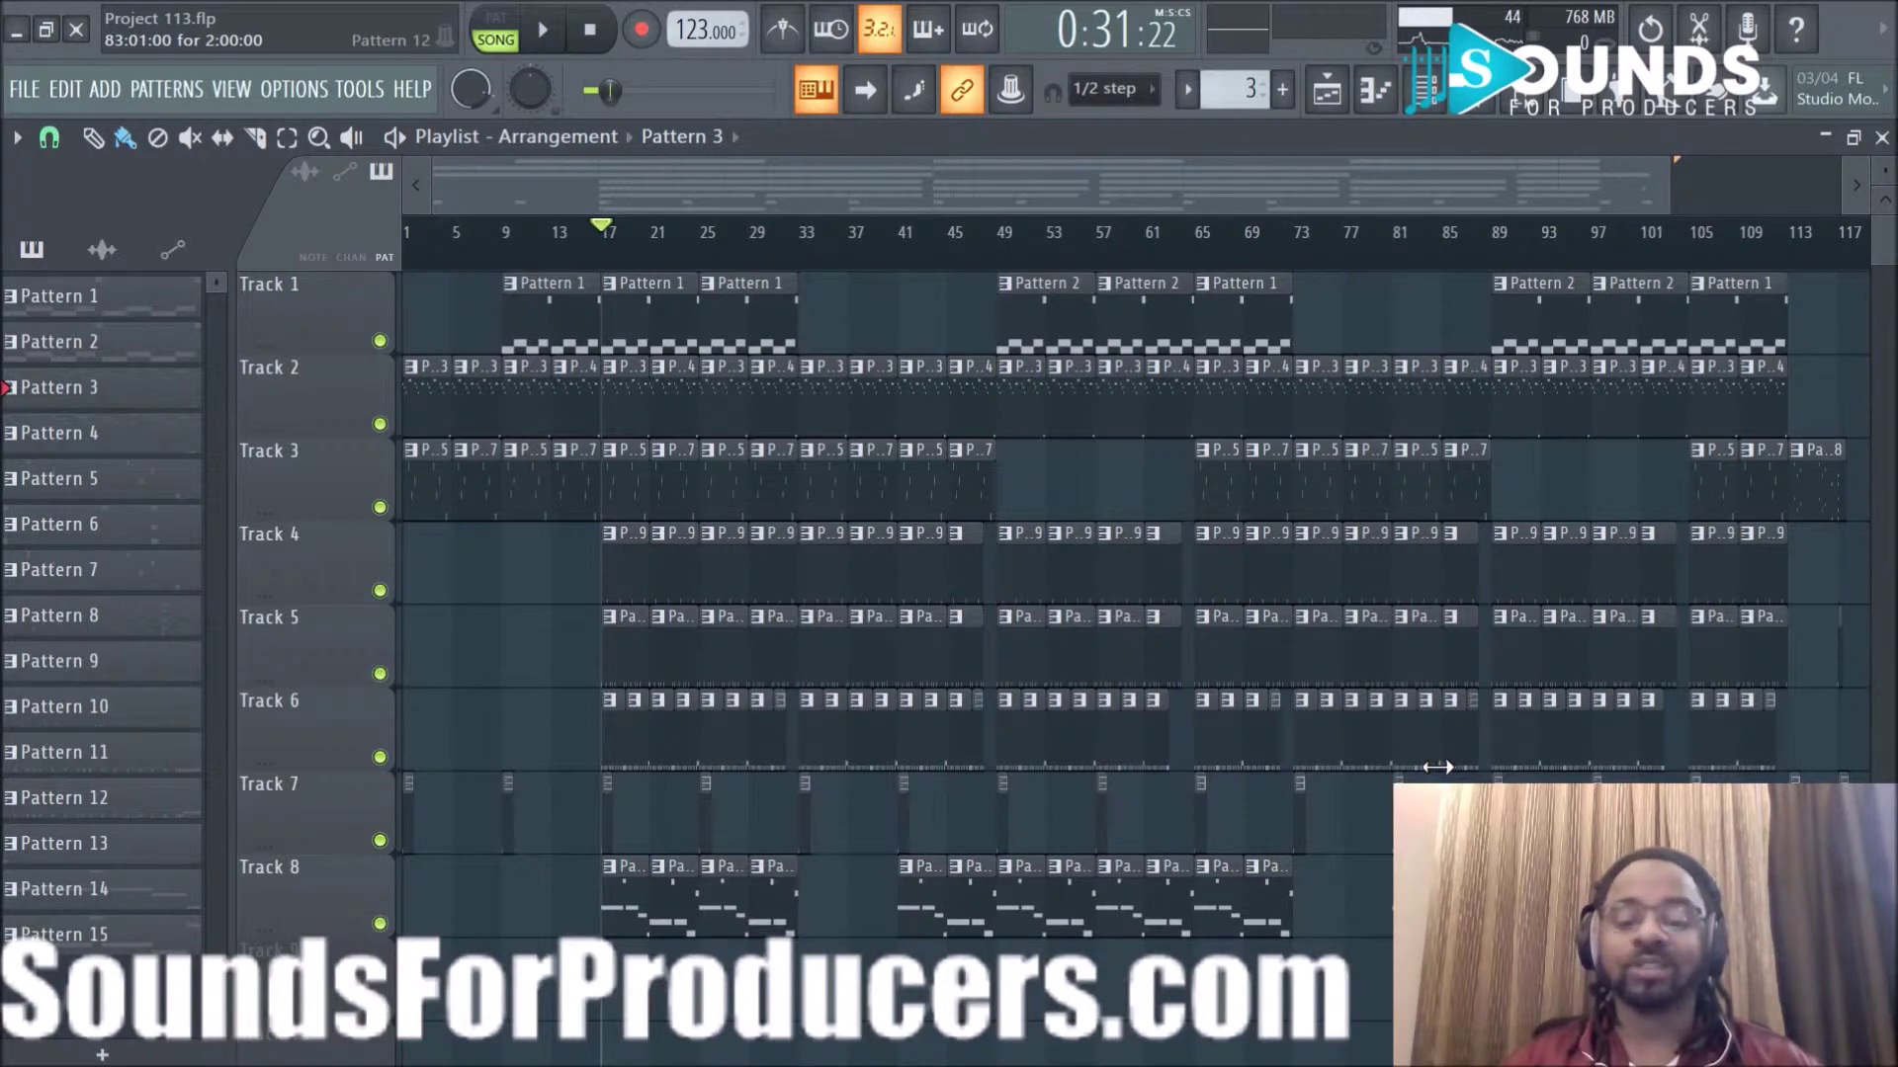
scroll(1420, 263, "down", 2)
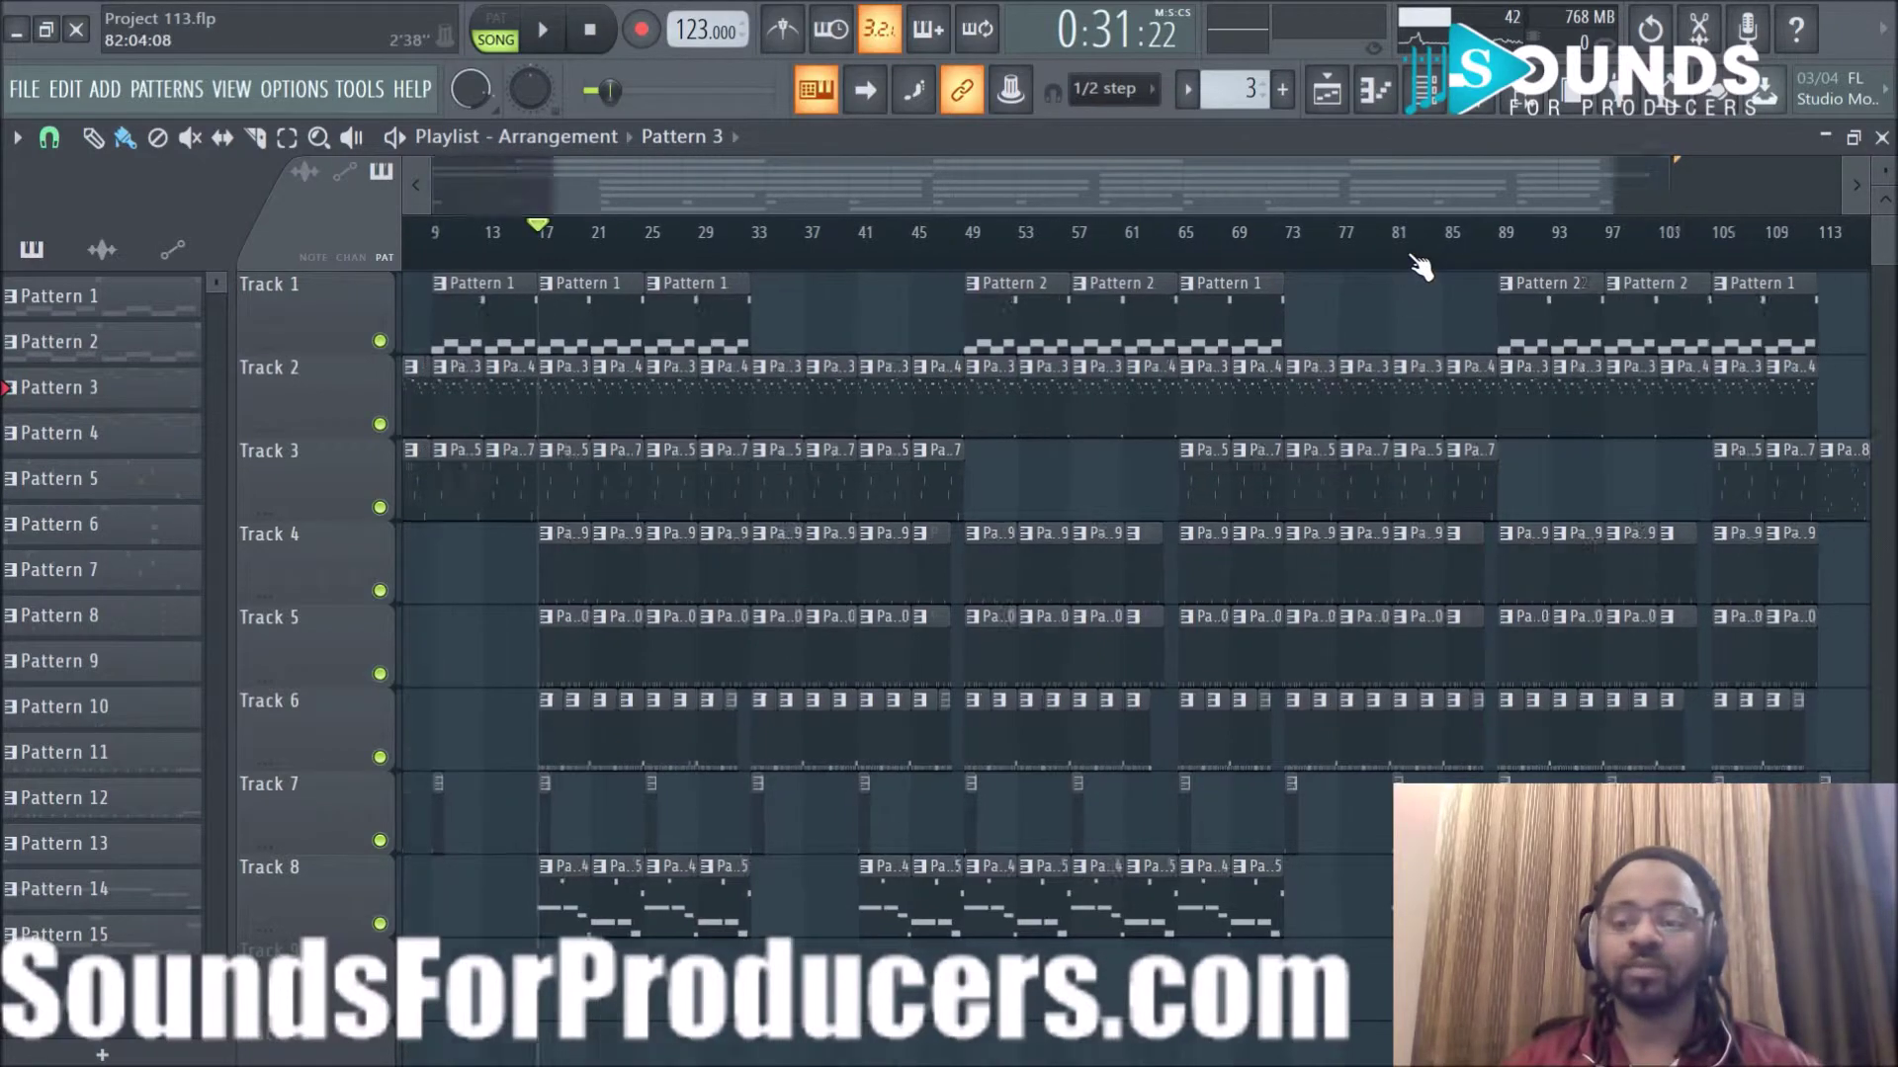
Play the arrangement from bar 17, check the Kick track in the mixer during playback, and return to the playlist.
key("space")
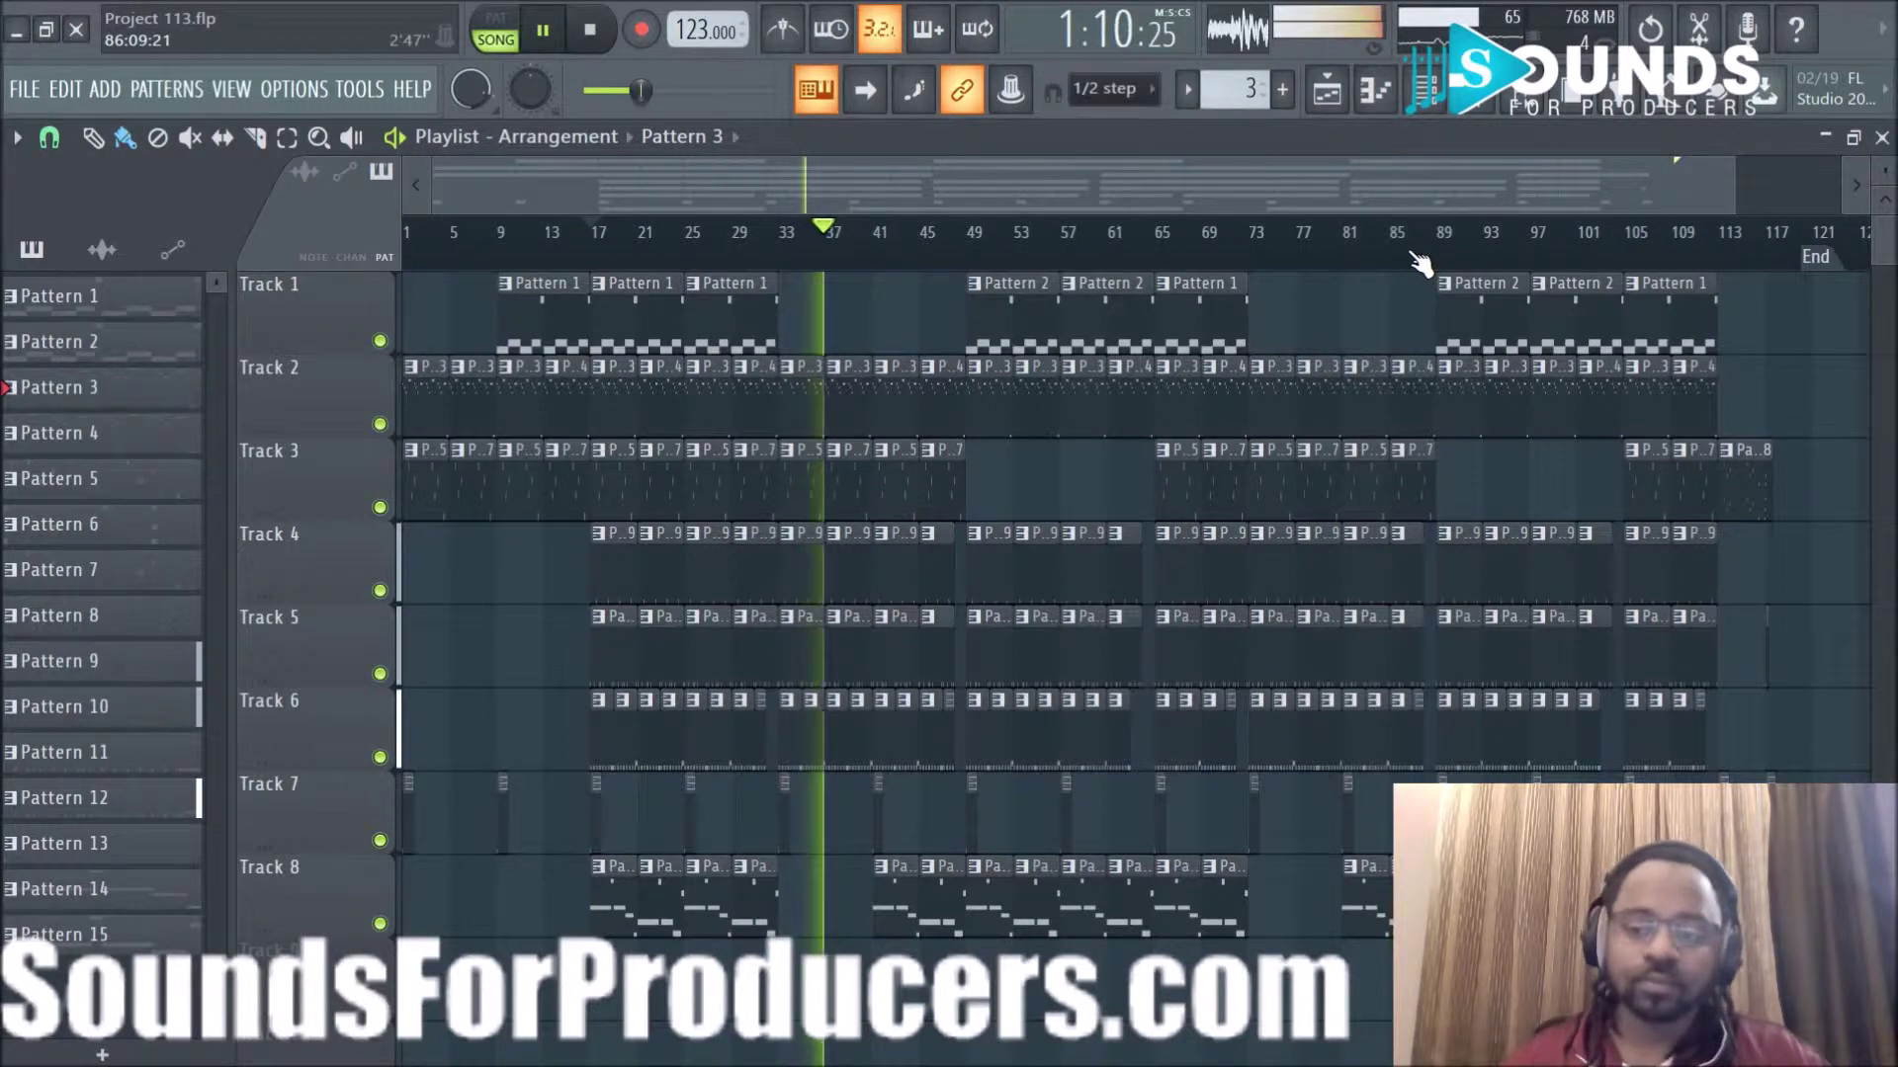
left_click(1475, 105)
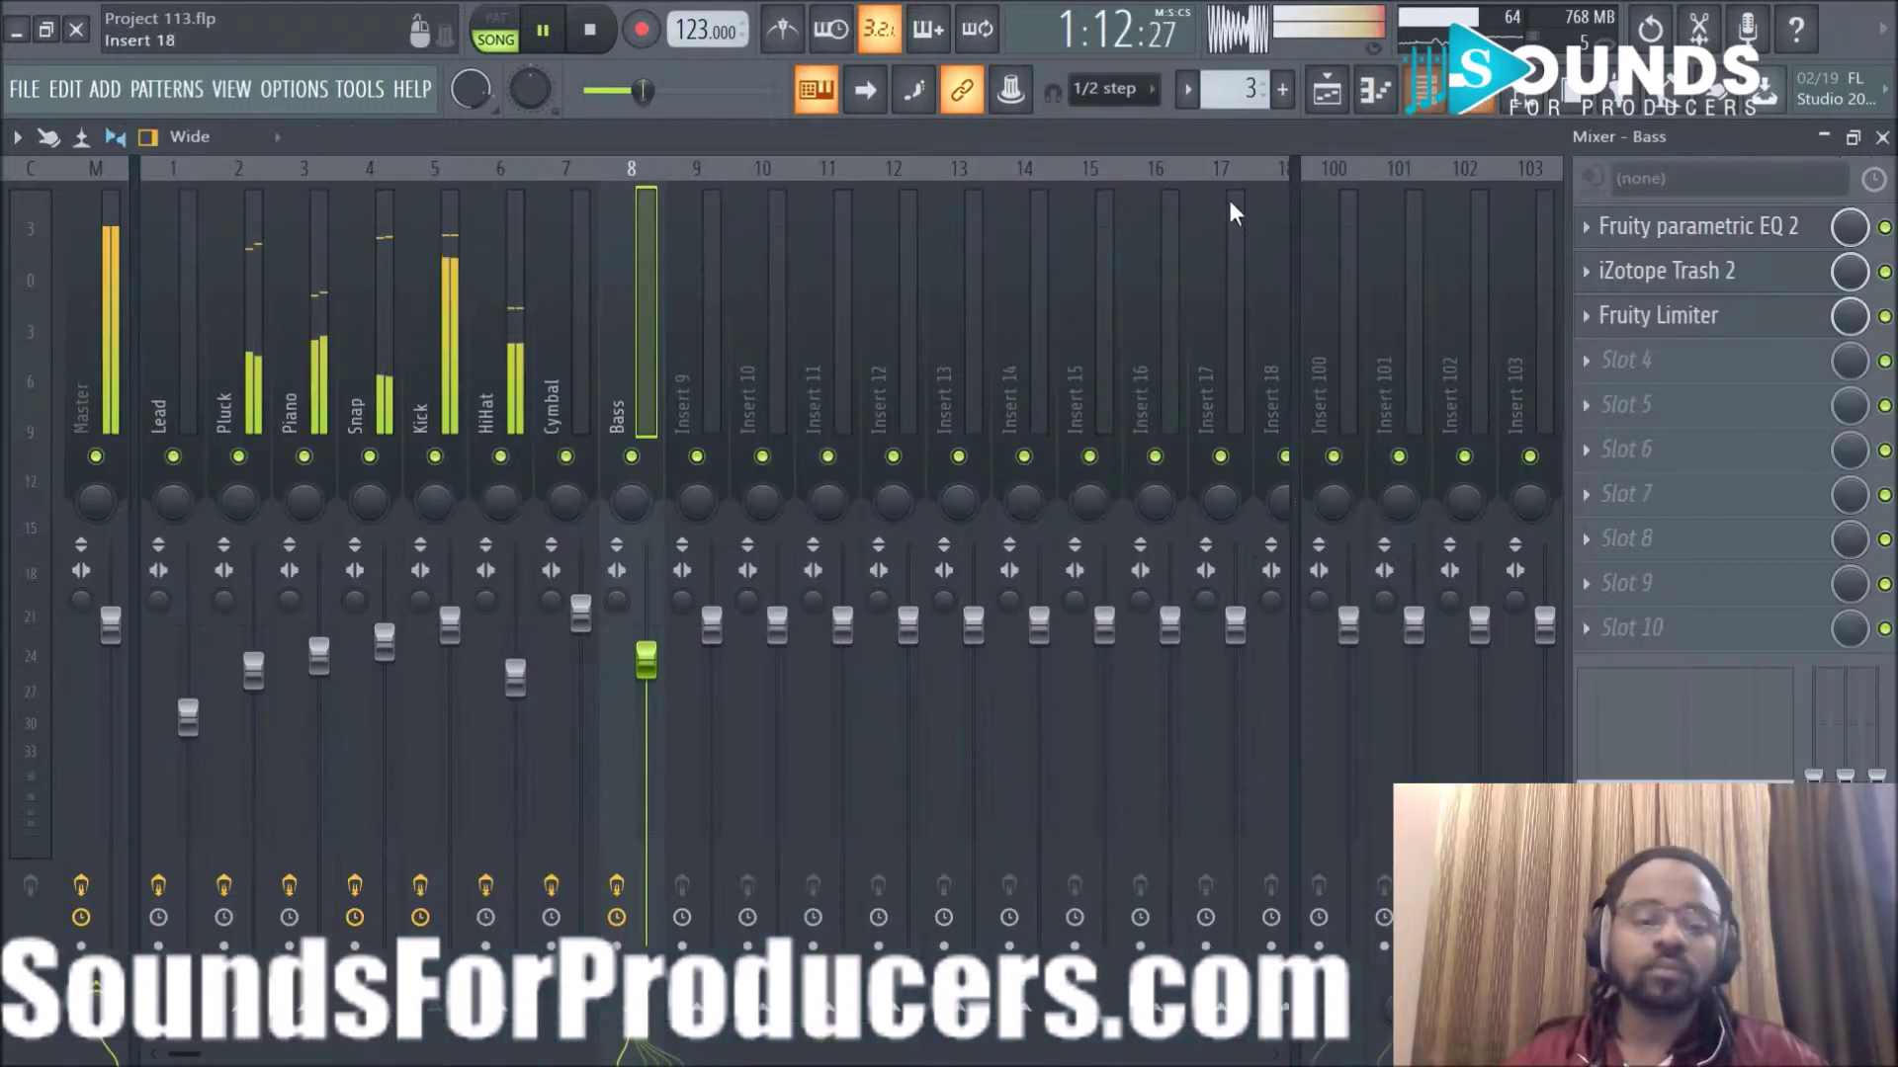
left_click(426, 392)
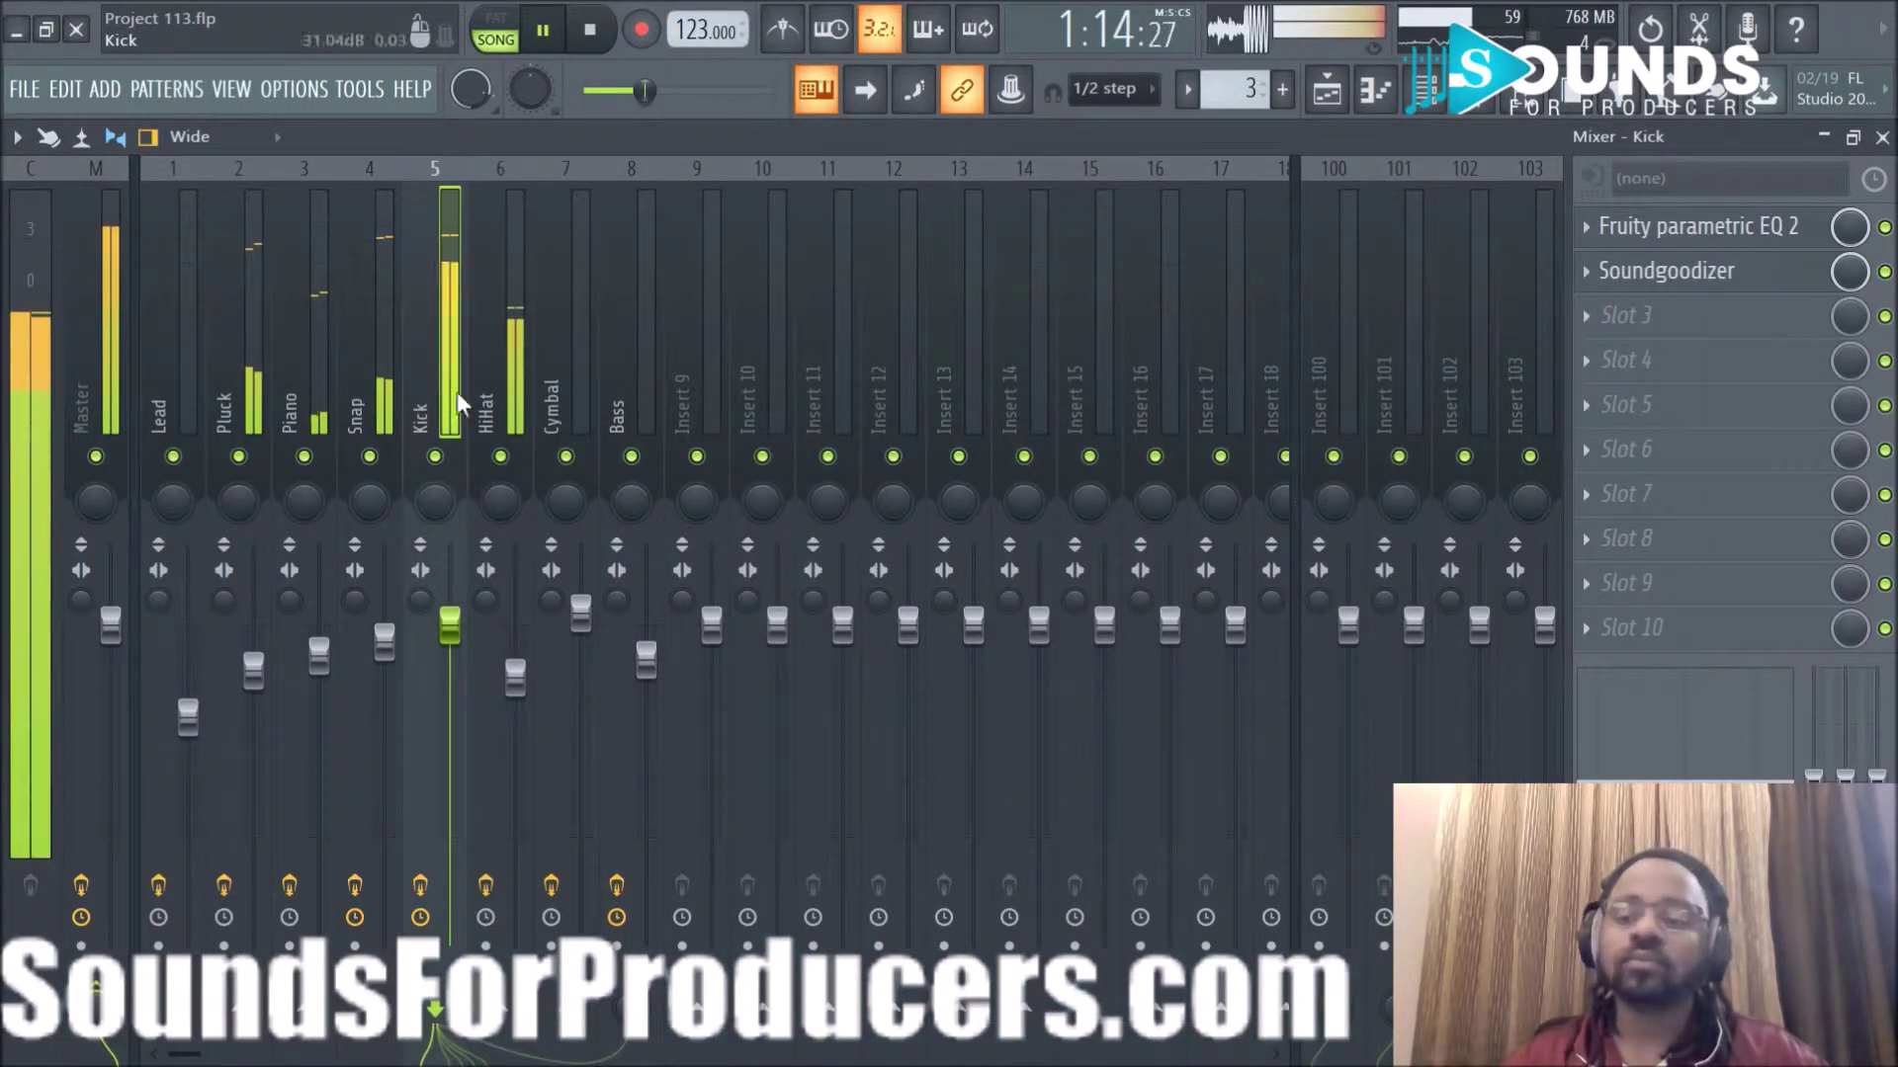
left_click(1327, 88)
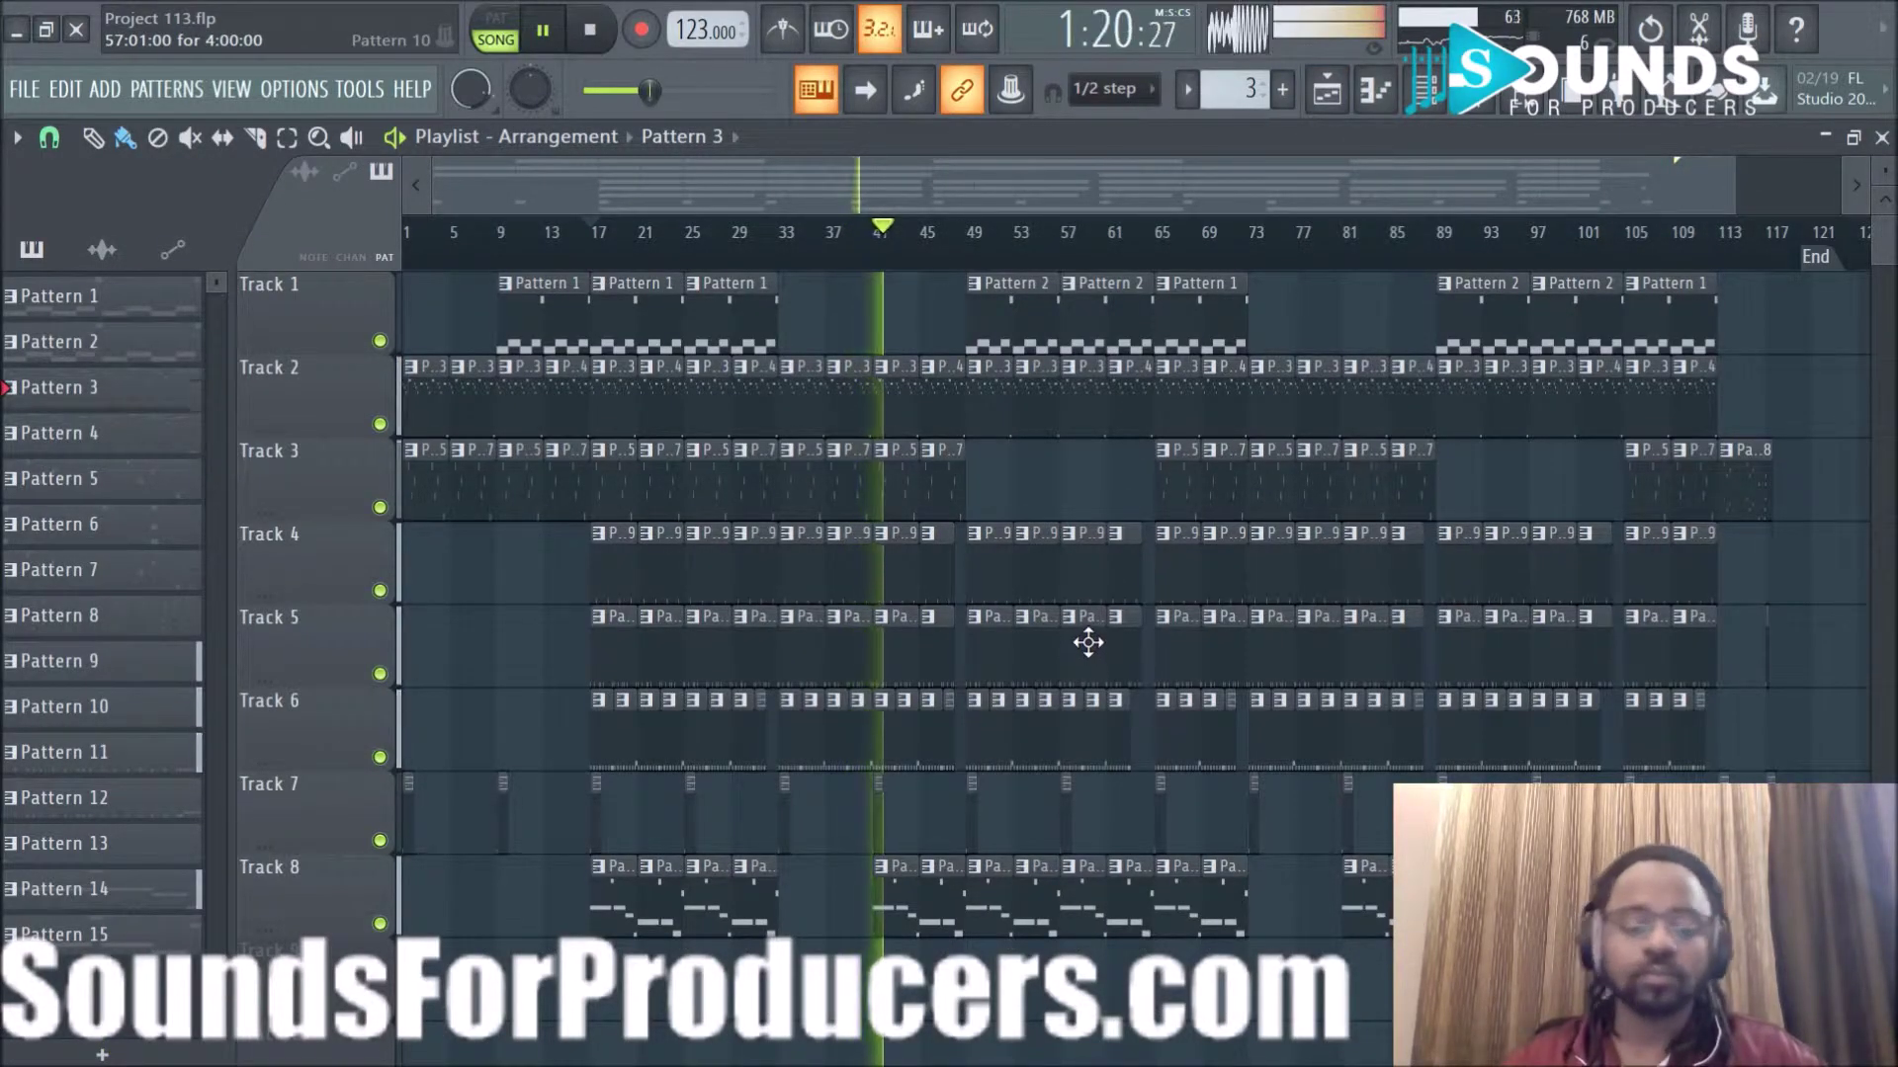
Audition the middle sections with Pattern 2 and Pattern 1 on Track 1, inspect the arrangement's end, and stop playback.
scroll(1026, 263, "up", 2)
scroll(1028, 265, "up", 1)
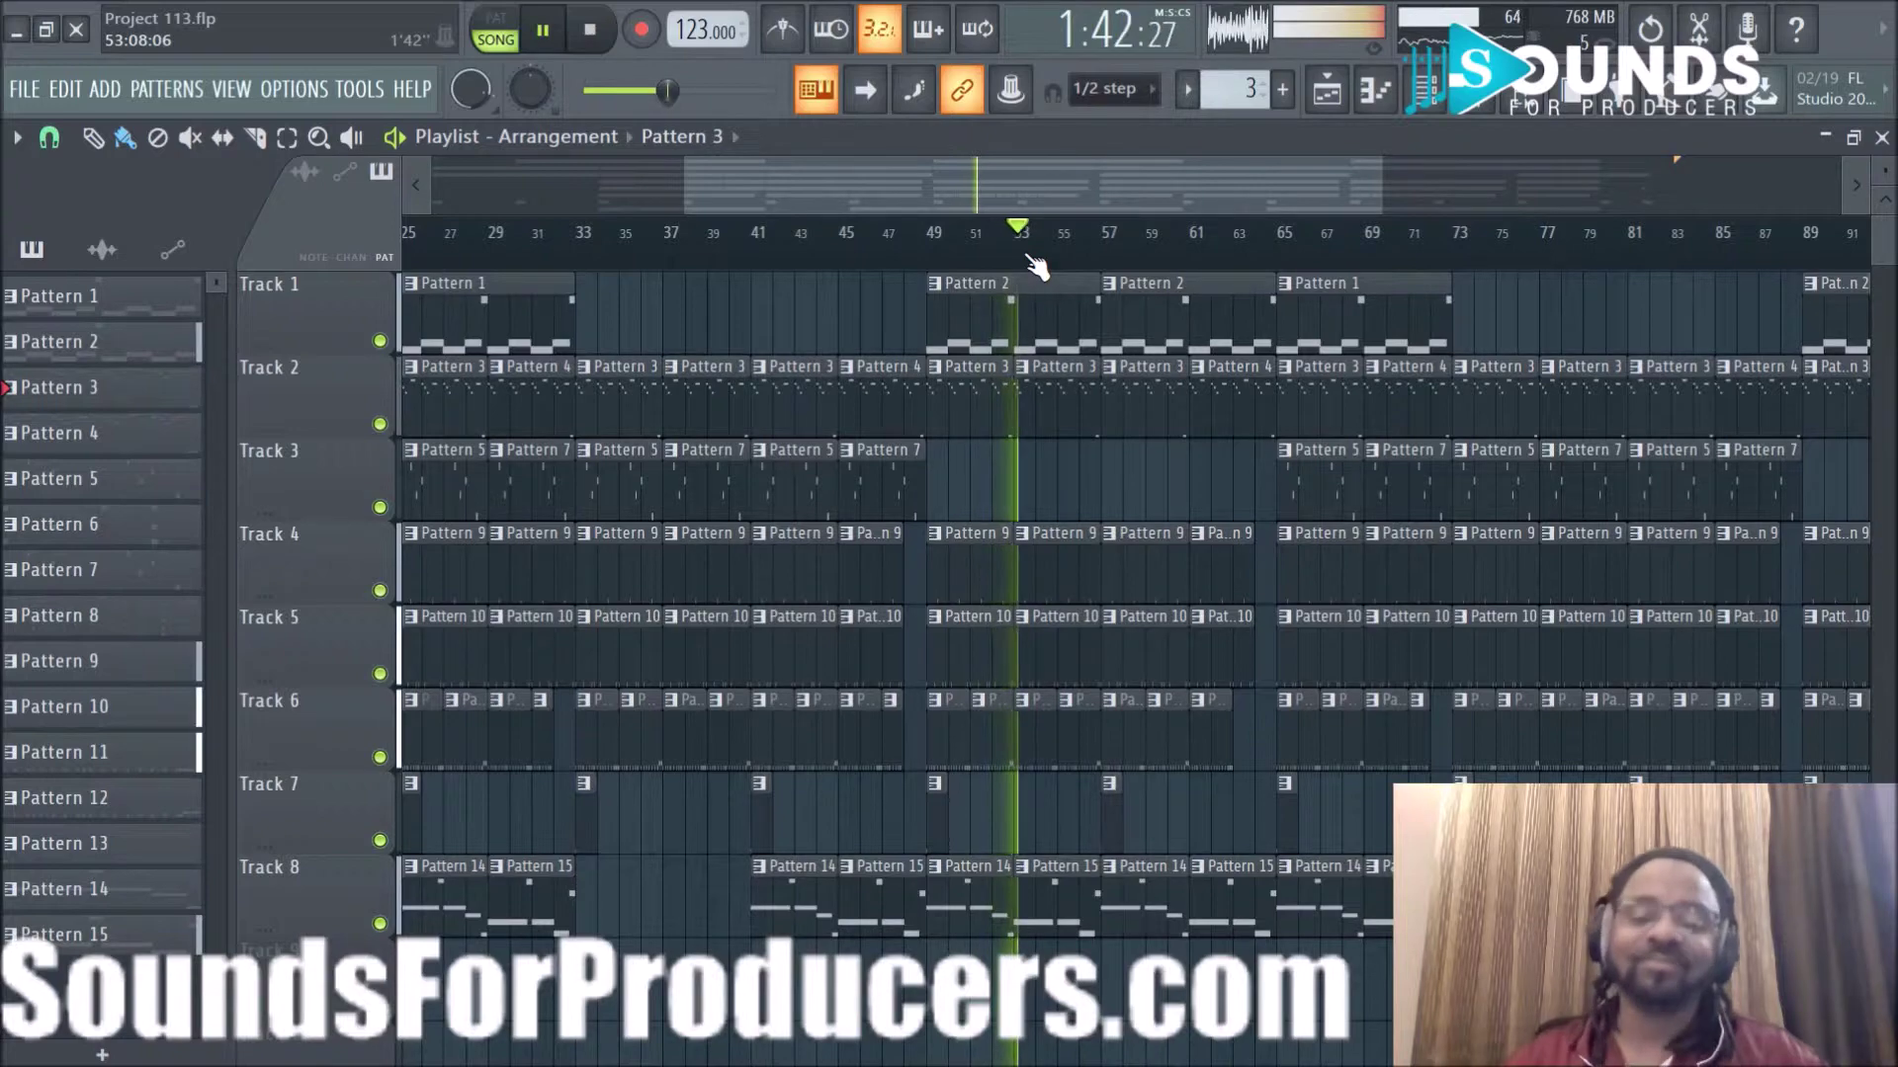
scroll(1029, 269, "down", 2)
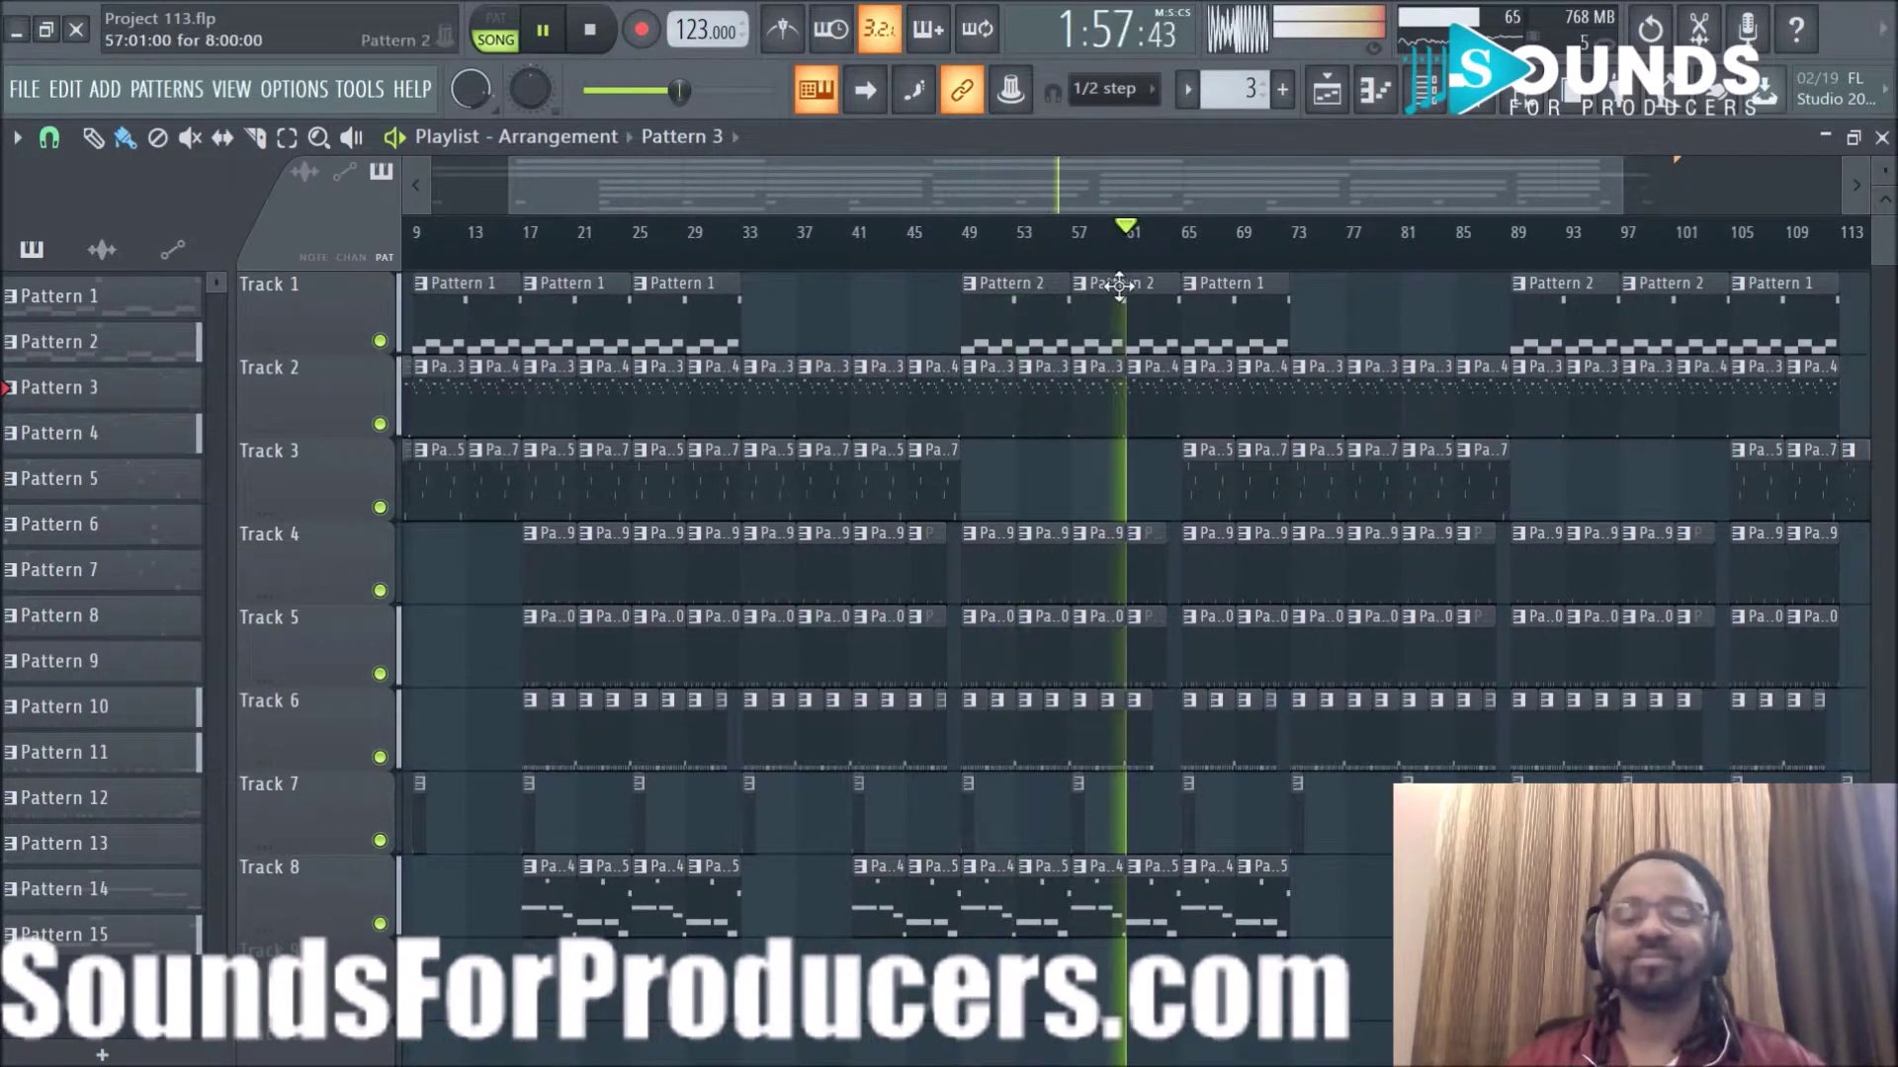
scroll(1289, 267, "up", 3)
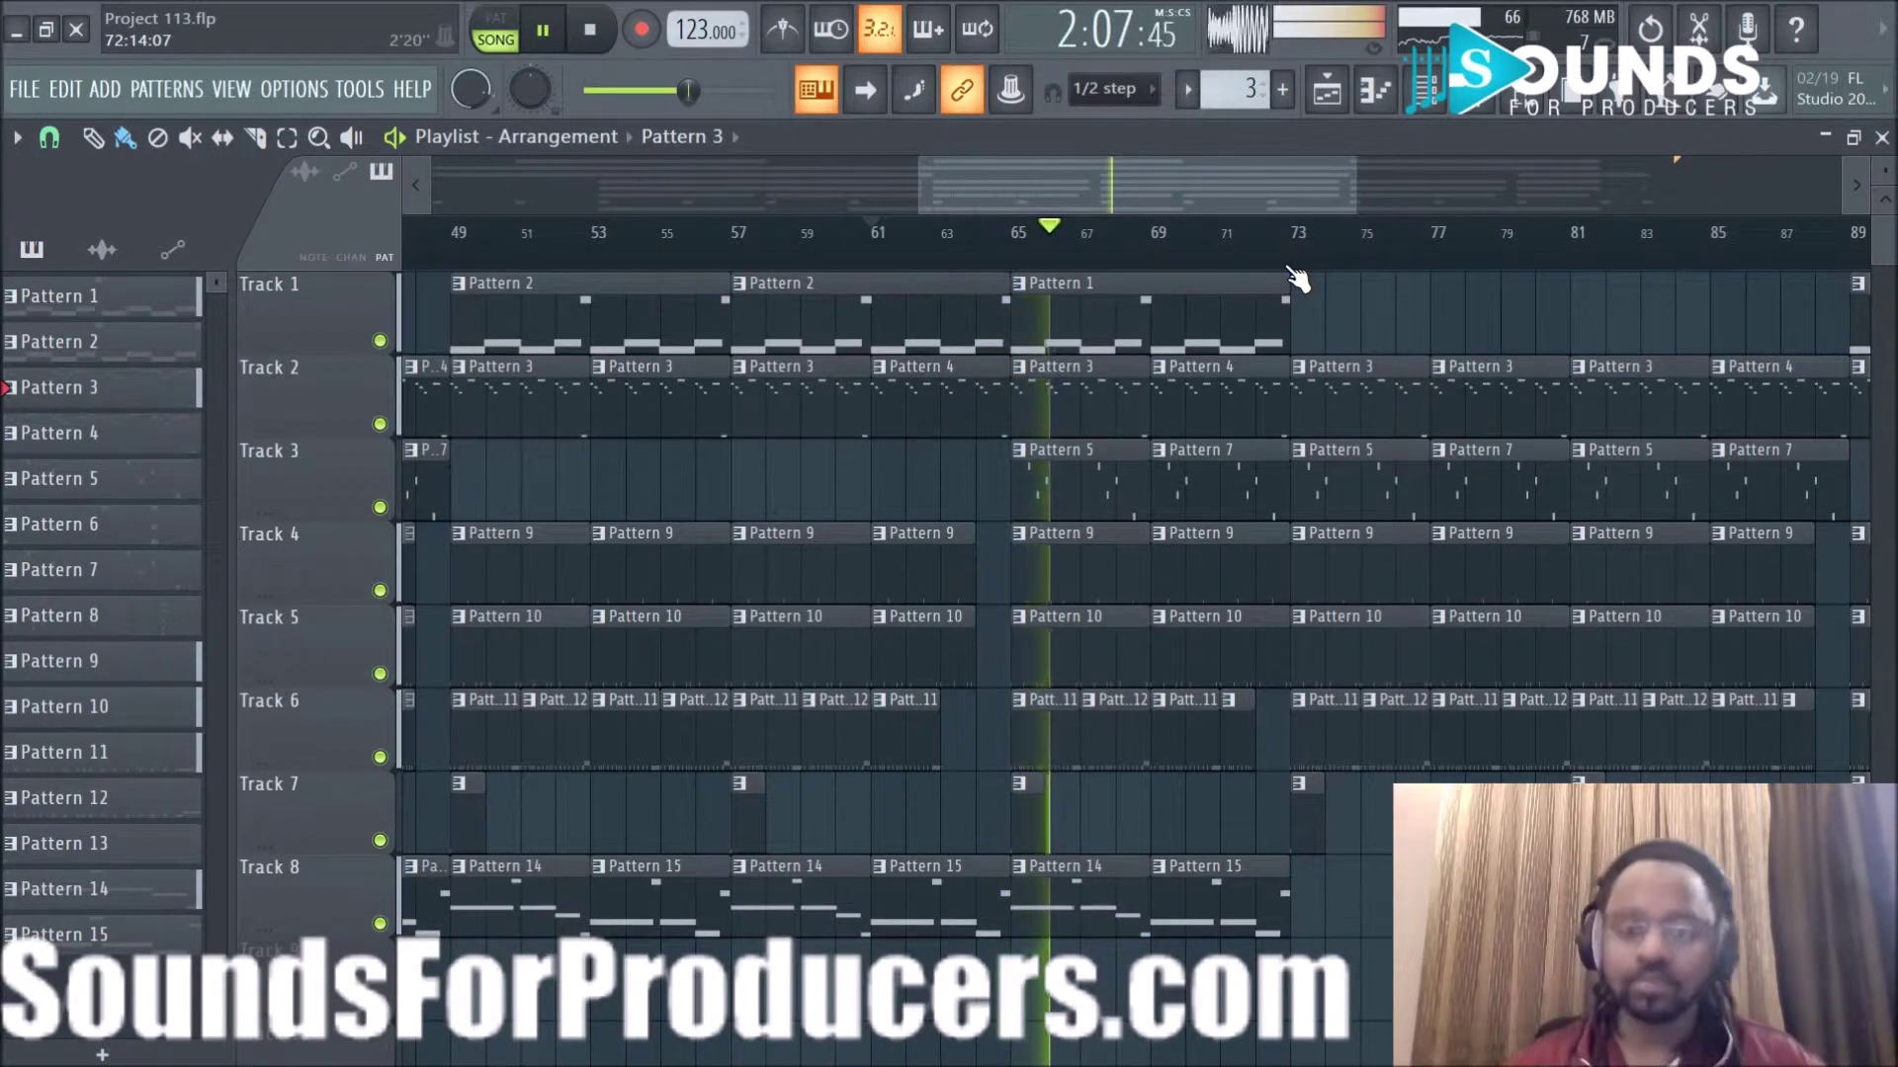
scroll(1298, 252, "down", 3)
left_click_drag(1285, 189, 1575, 172)
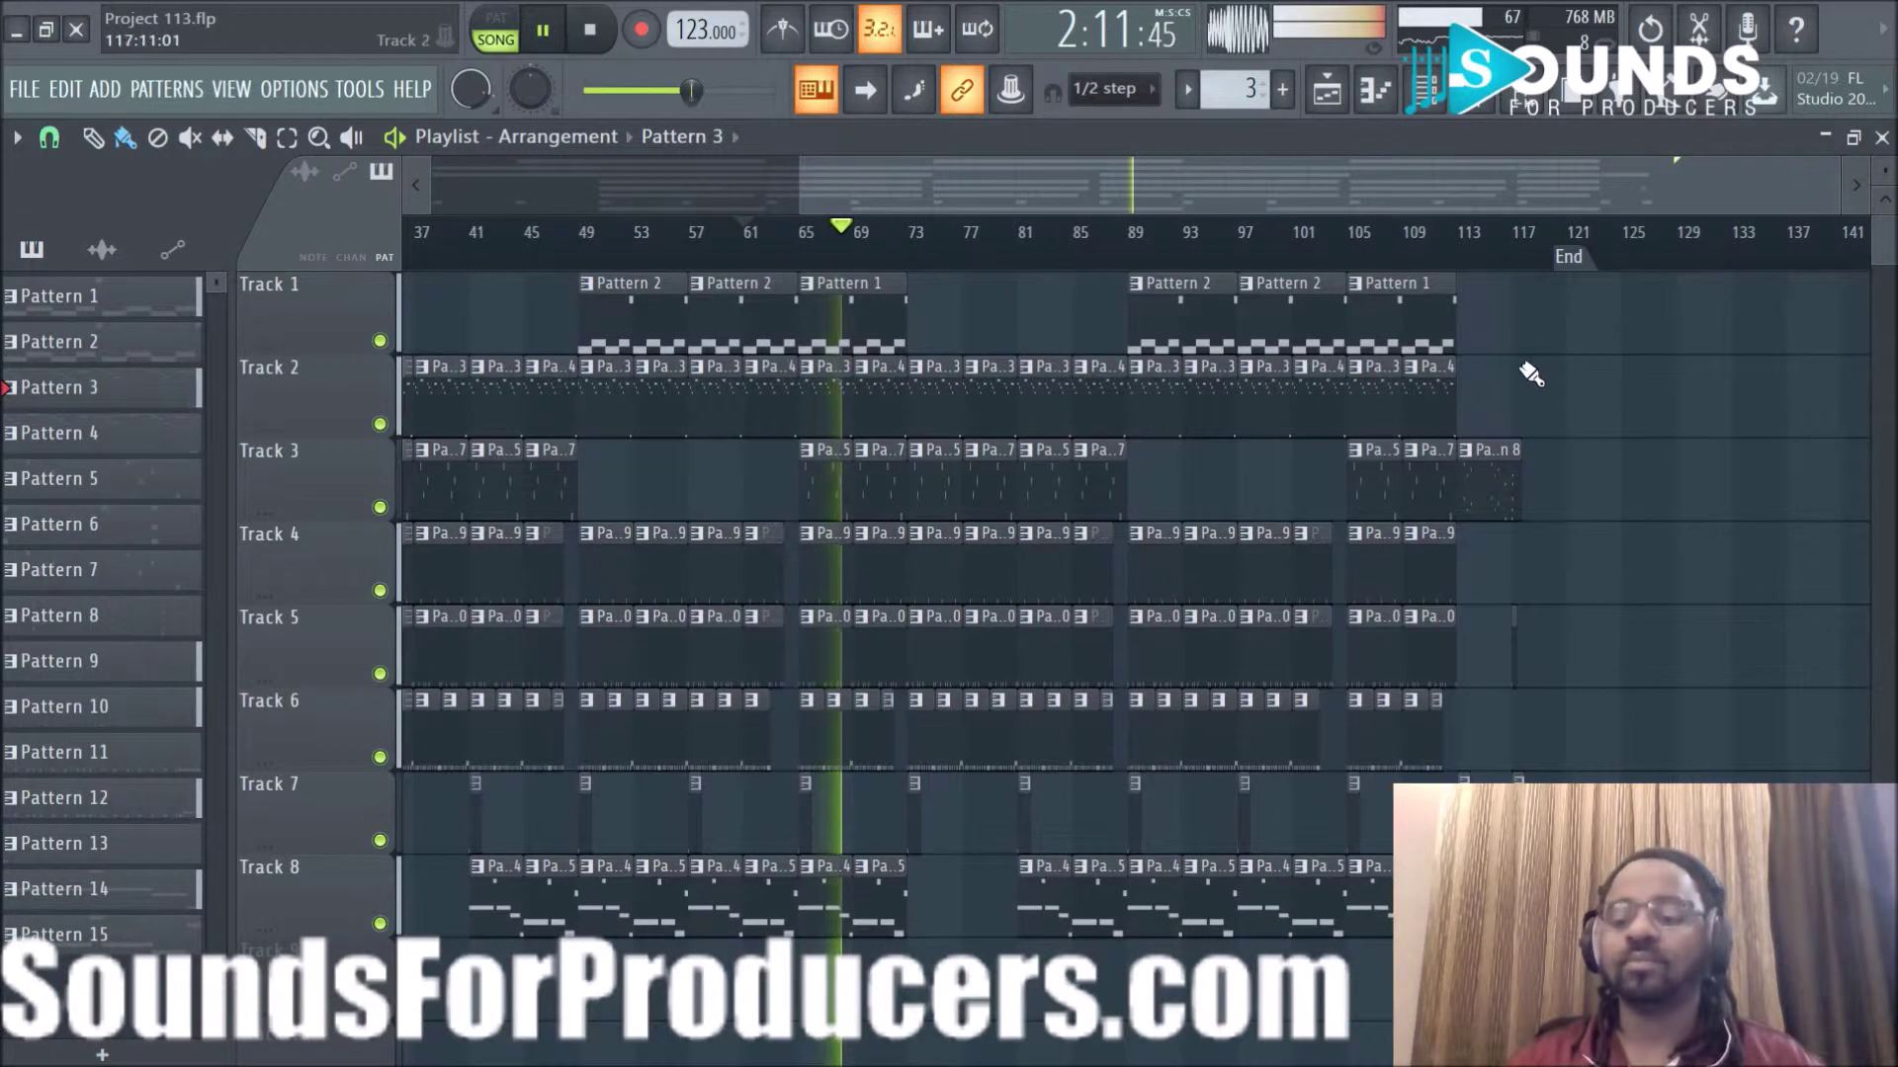
key("space")
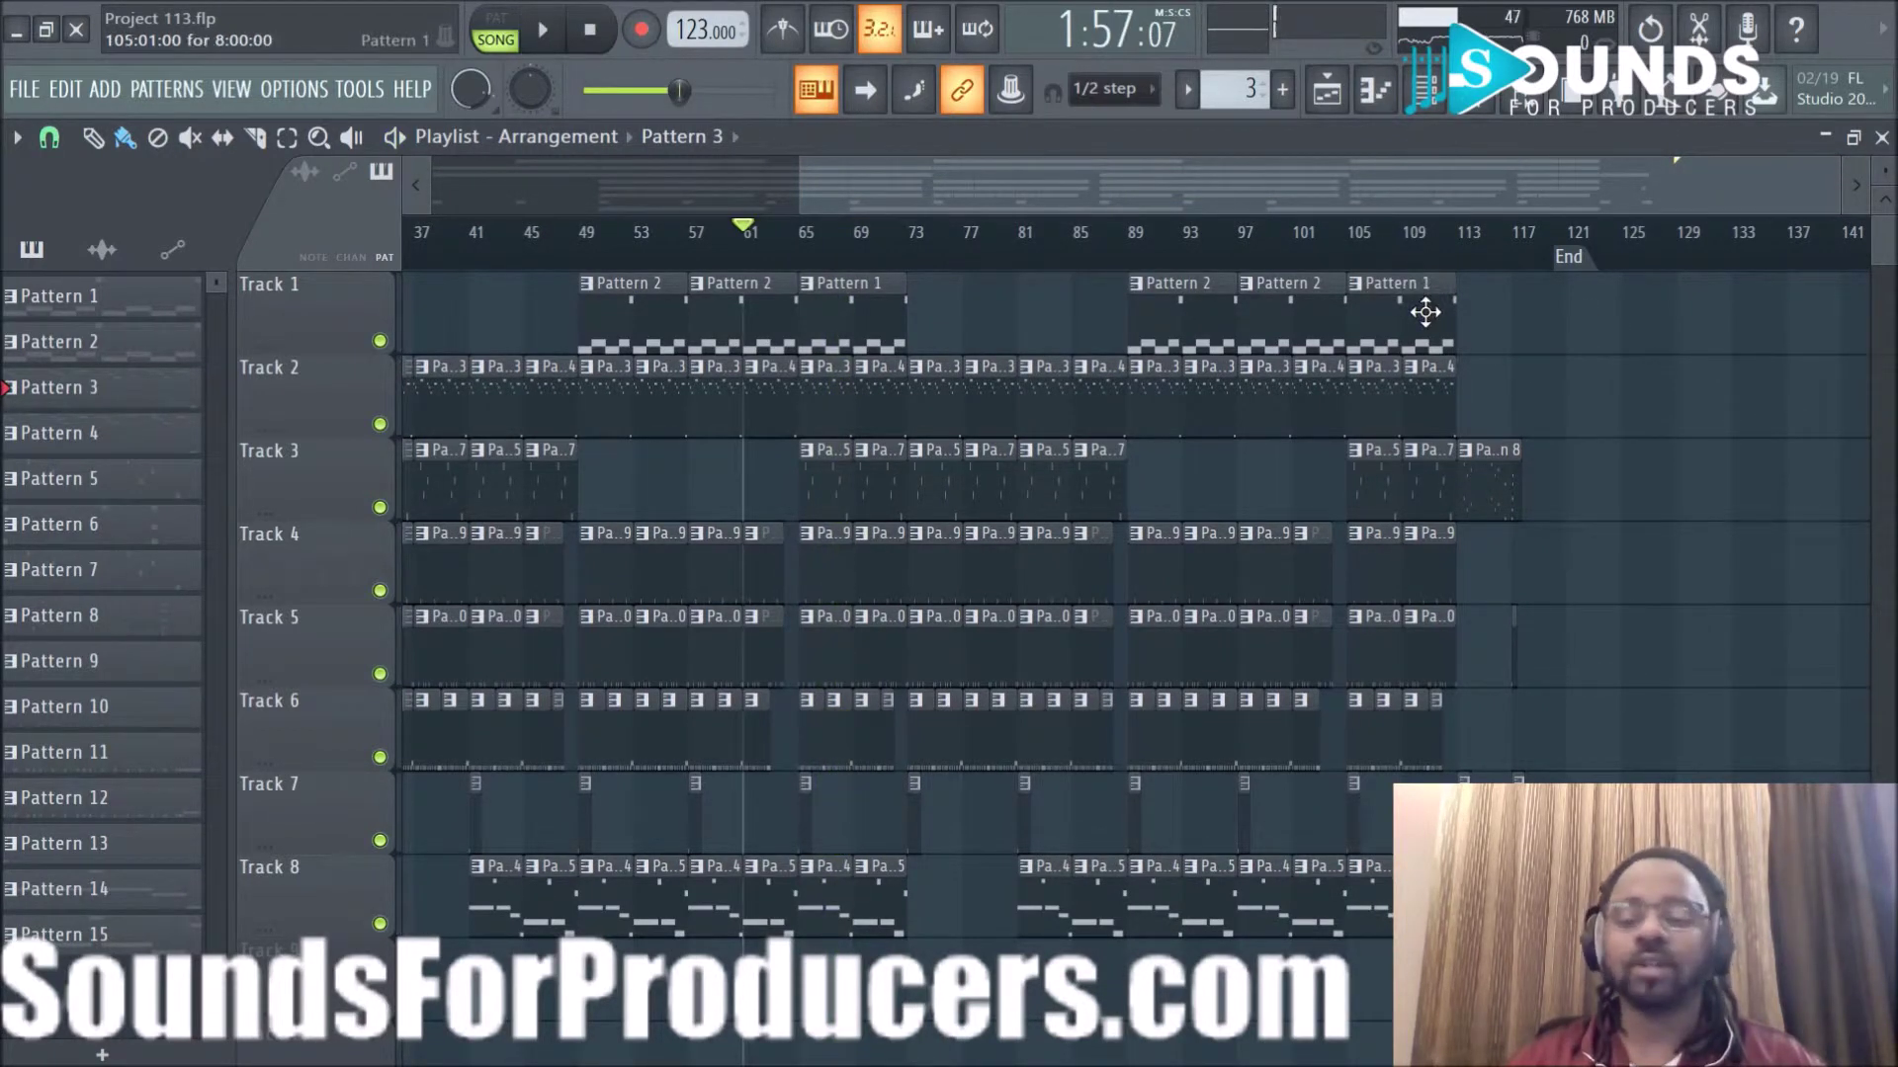
Move the playback position to bar 111, audition the ending with Pattern 8 on Track 3, and stop playback.
left_click(1443, 259)
scroll(1449, 259, "up", 3)
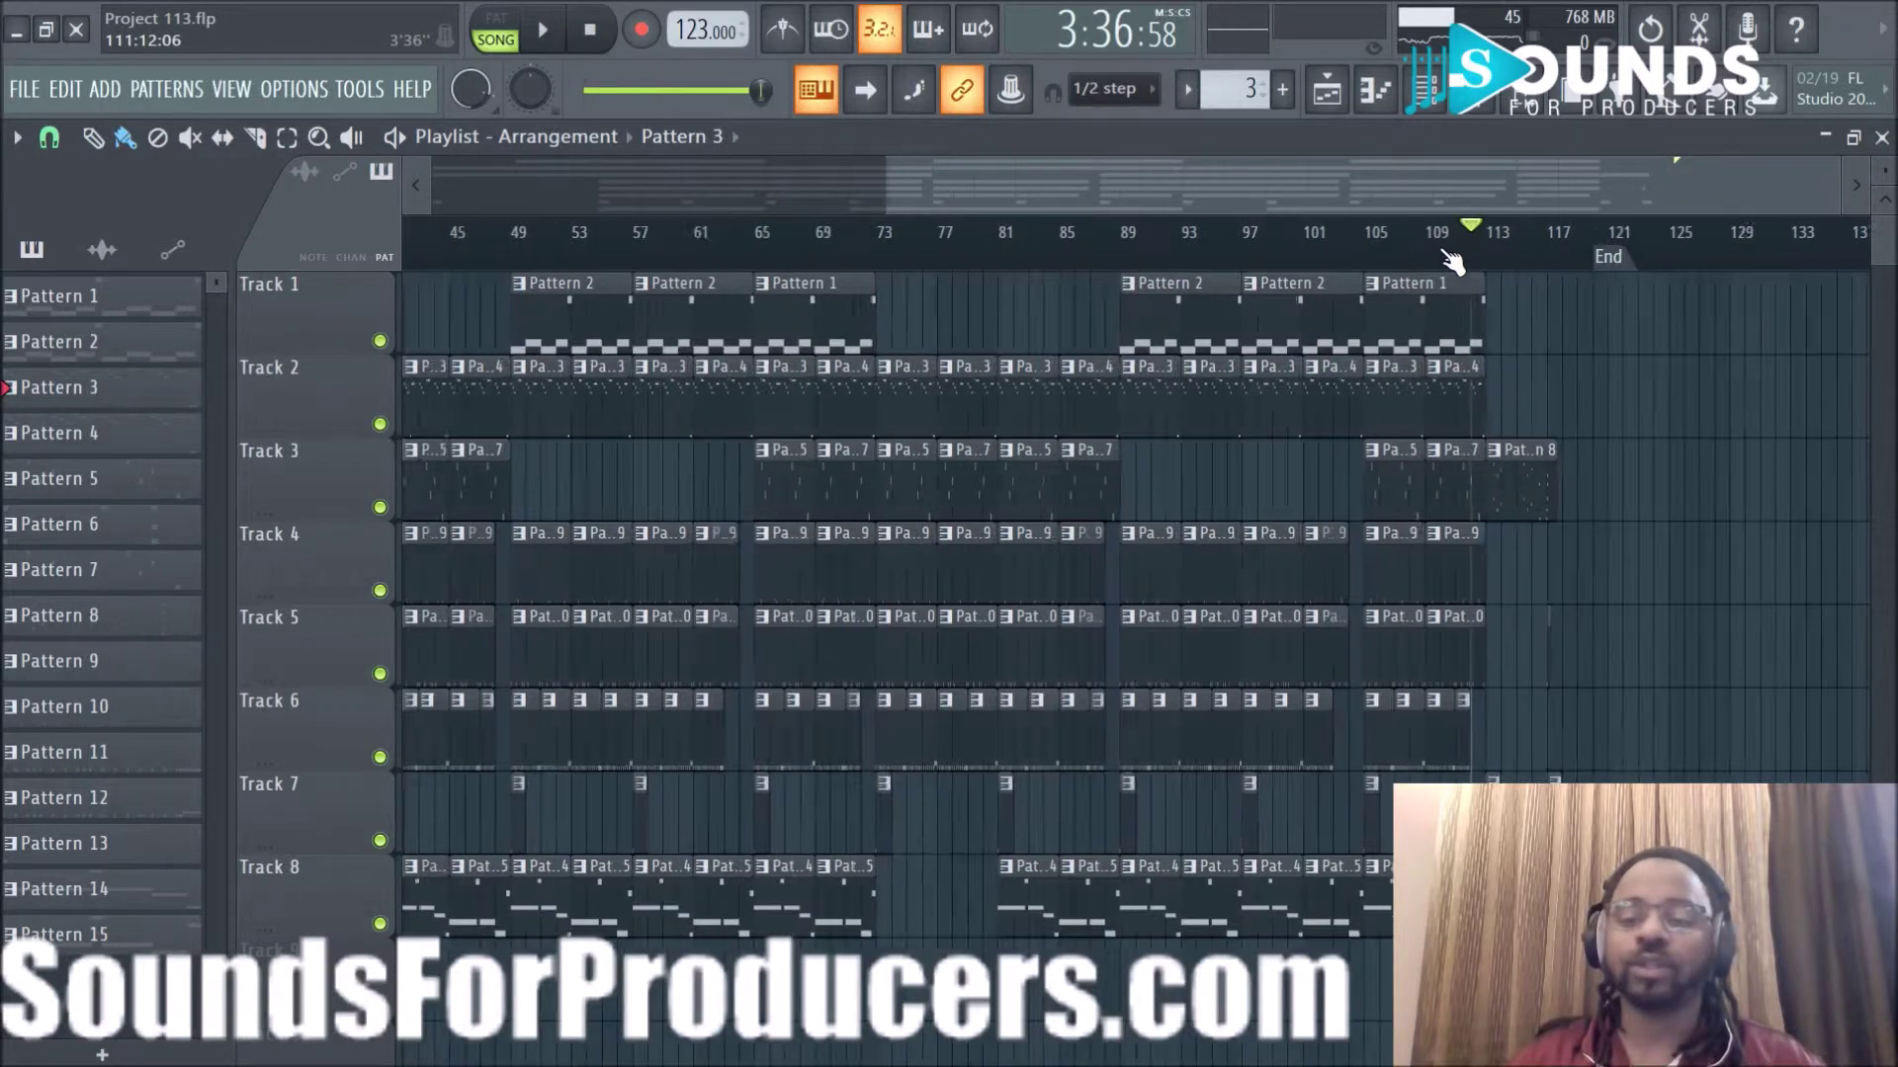
key("space")
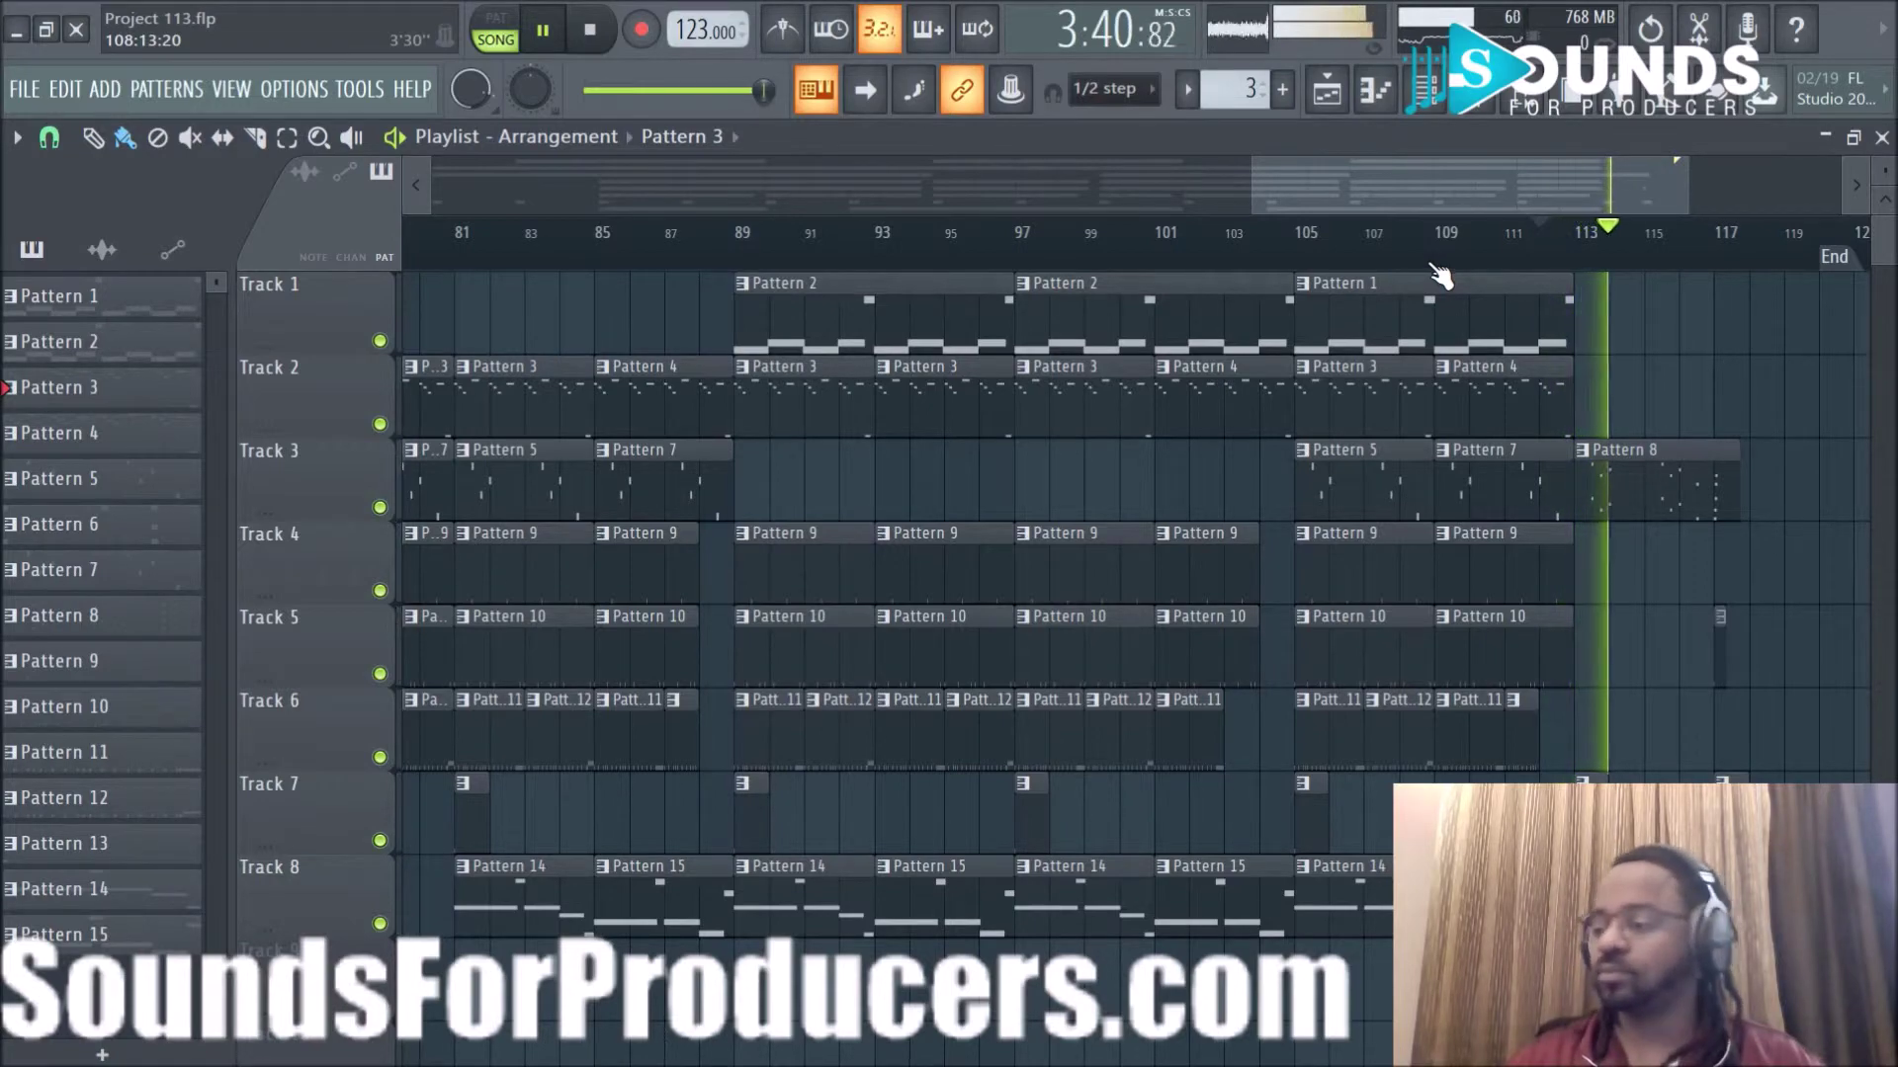
scroll(1440, 277, "down", 3)
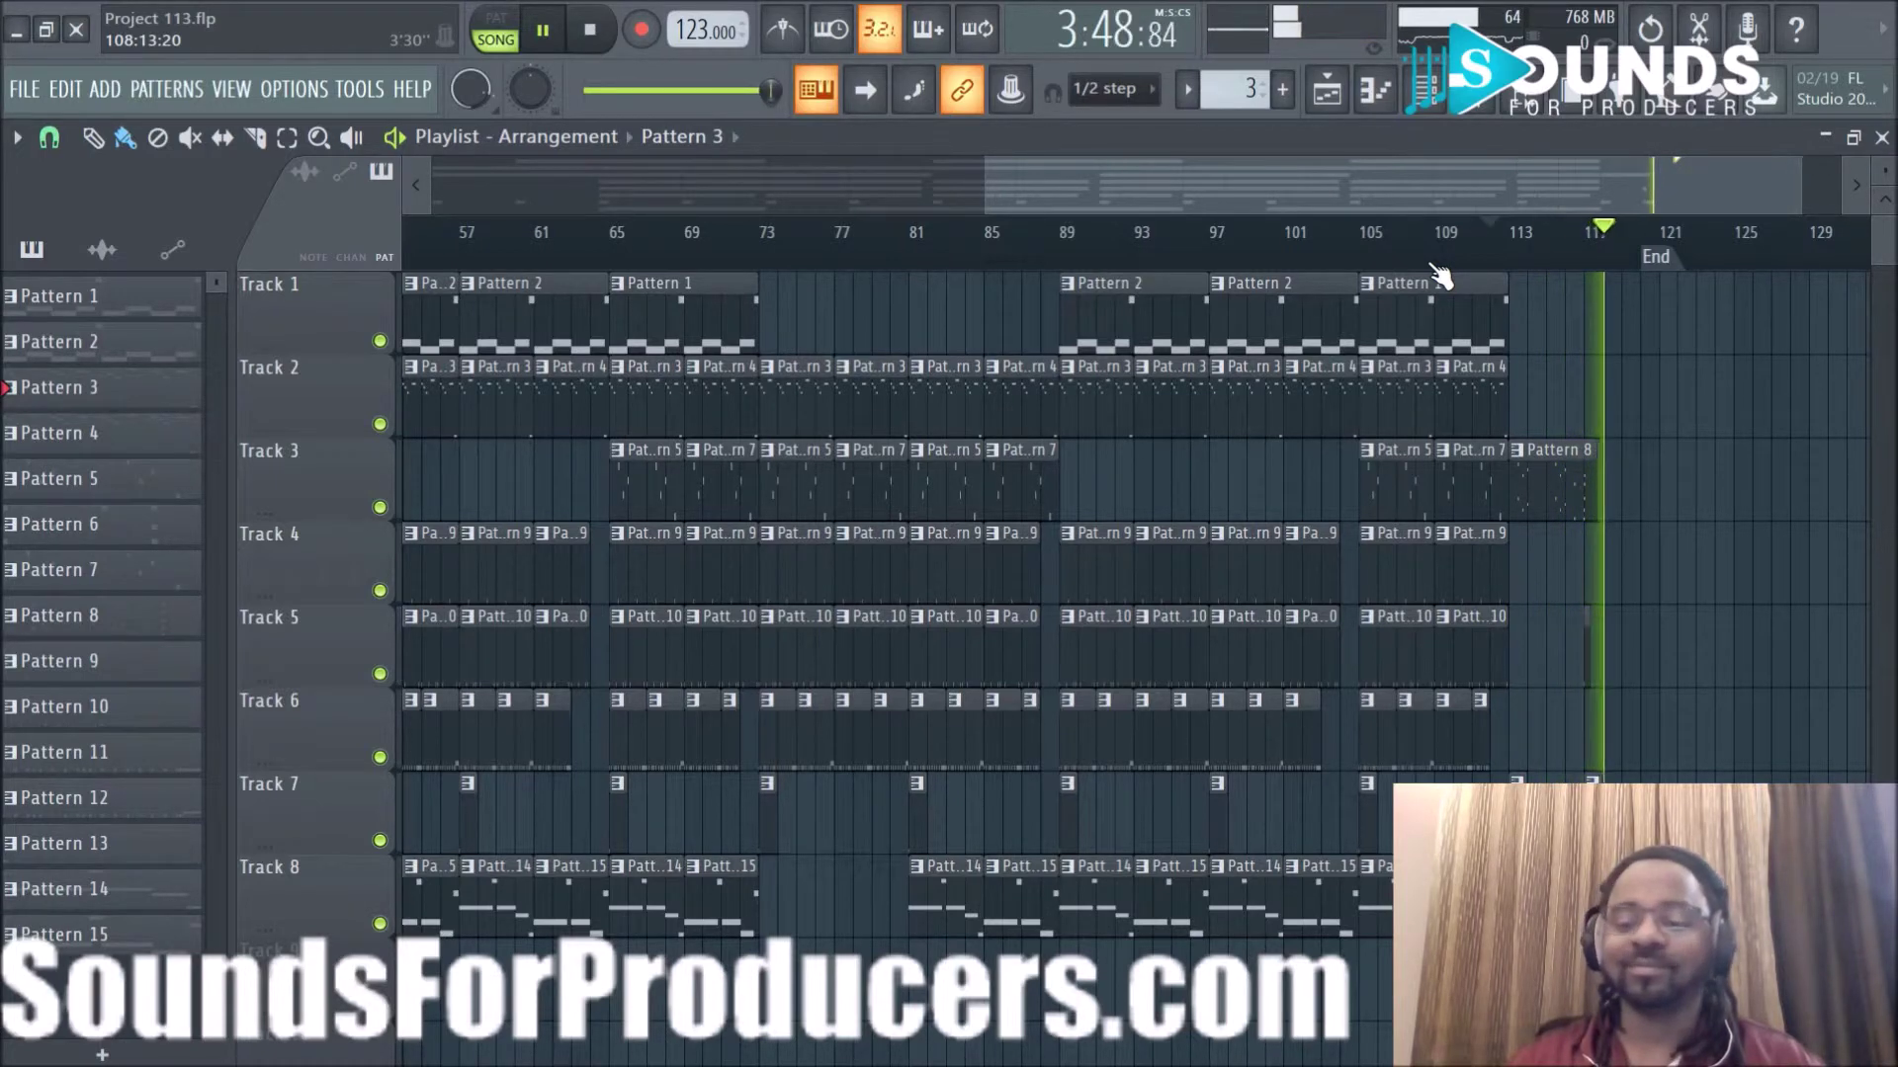
key("space")
Examine the arrangement again from the song's start, comparing where each track's patterns enter and drop out.
left_click_drag(1102, 206, 442, 184)
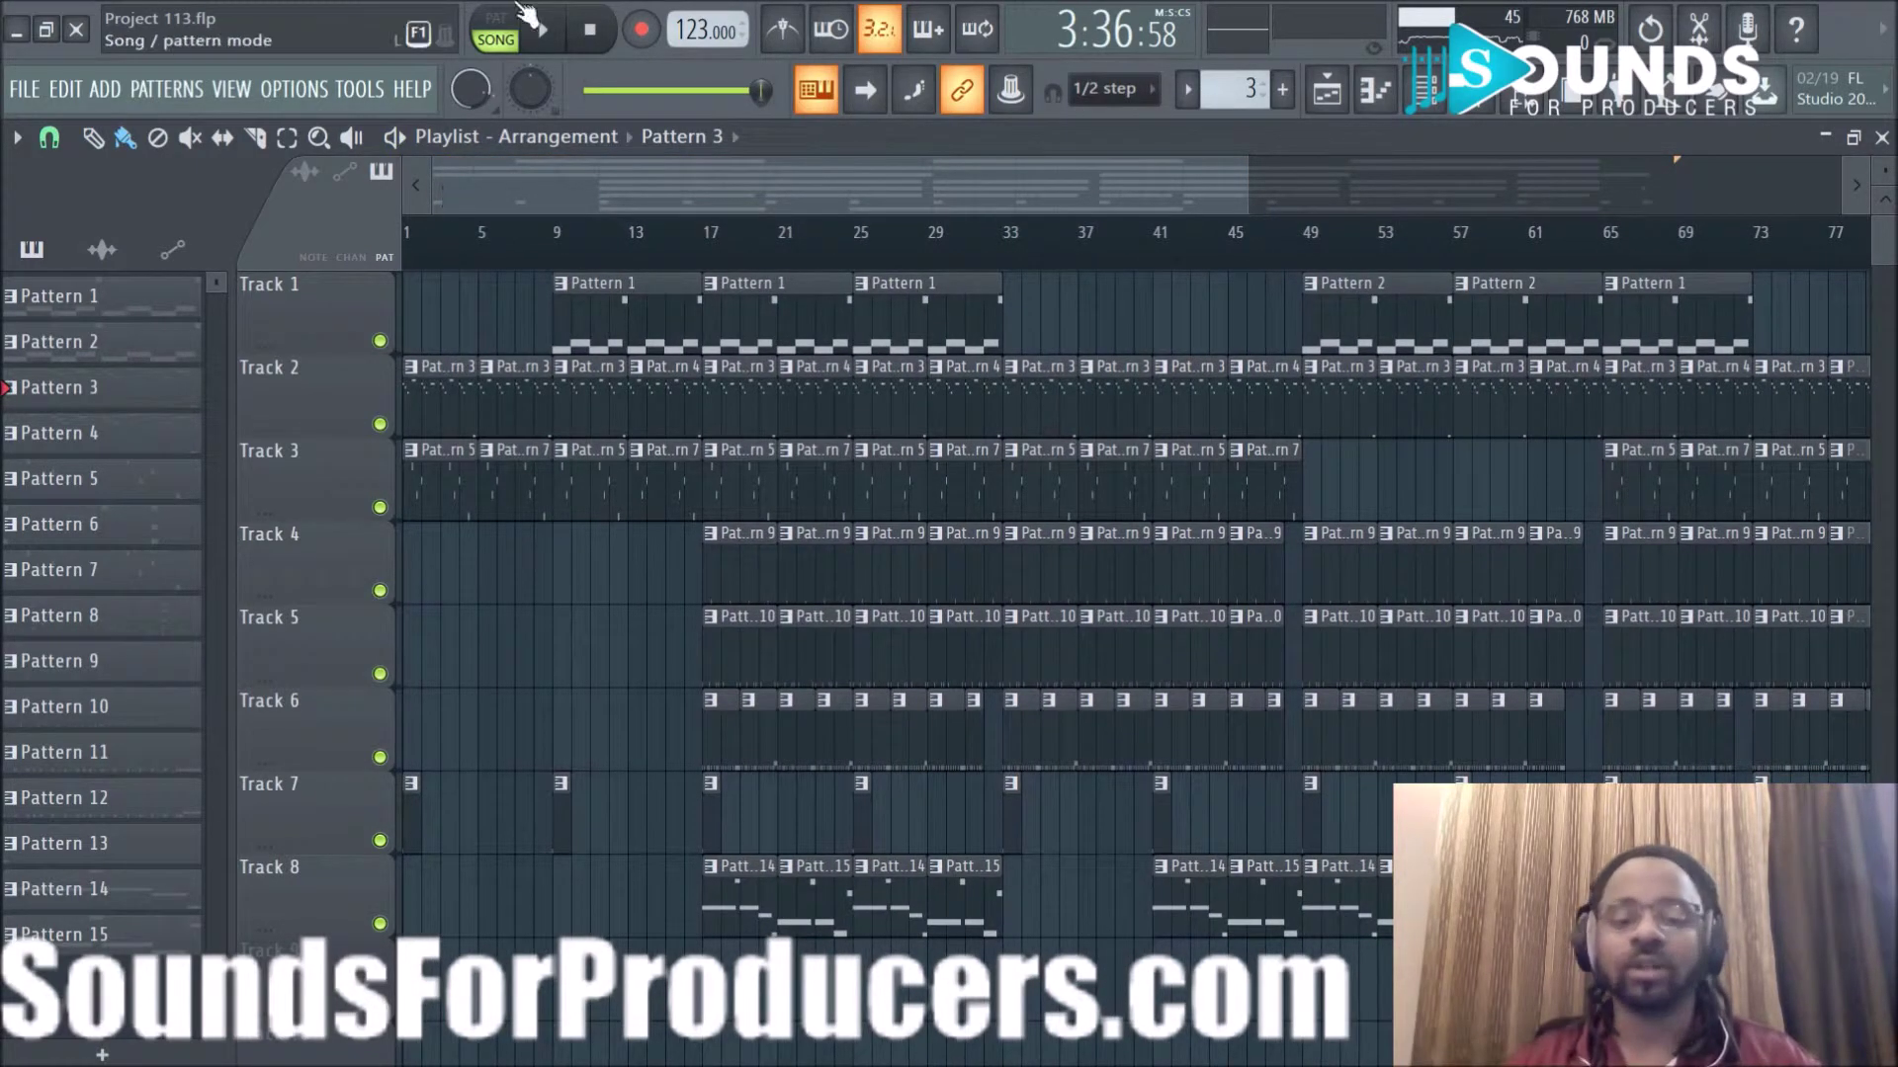
scroll(786, 249, "down", 2)
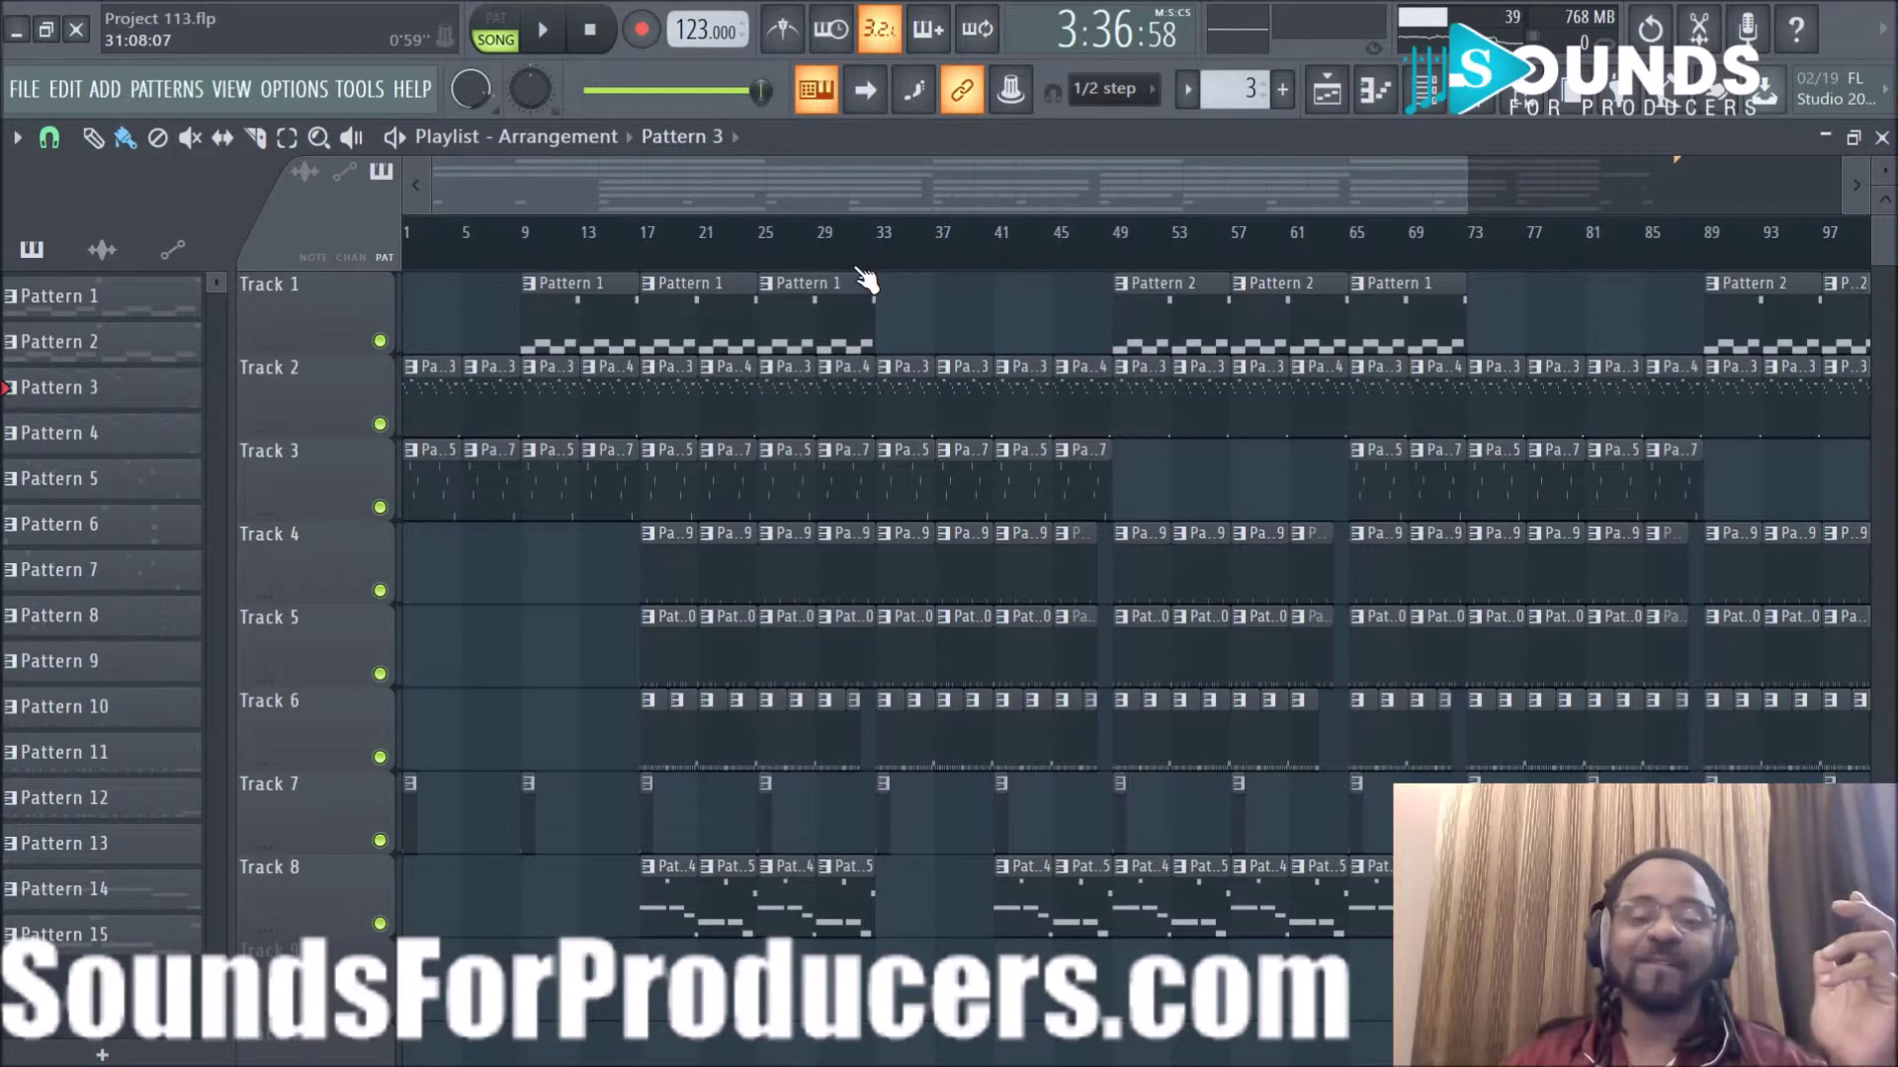
scroll(865, 281, "up", 1)
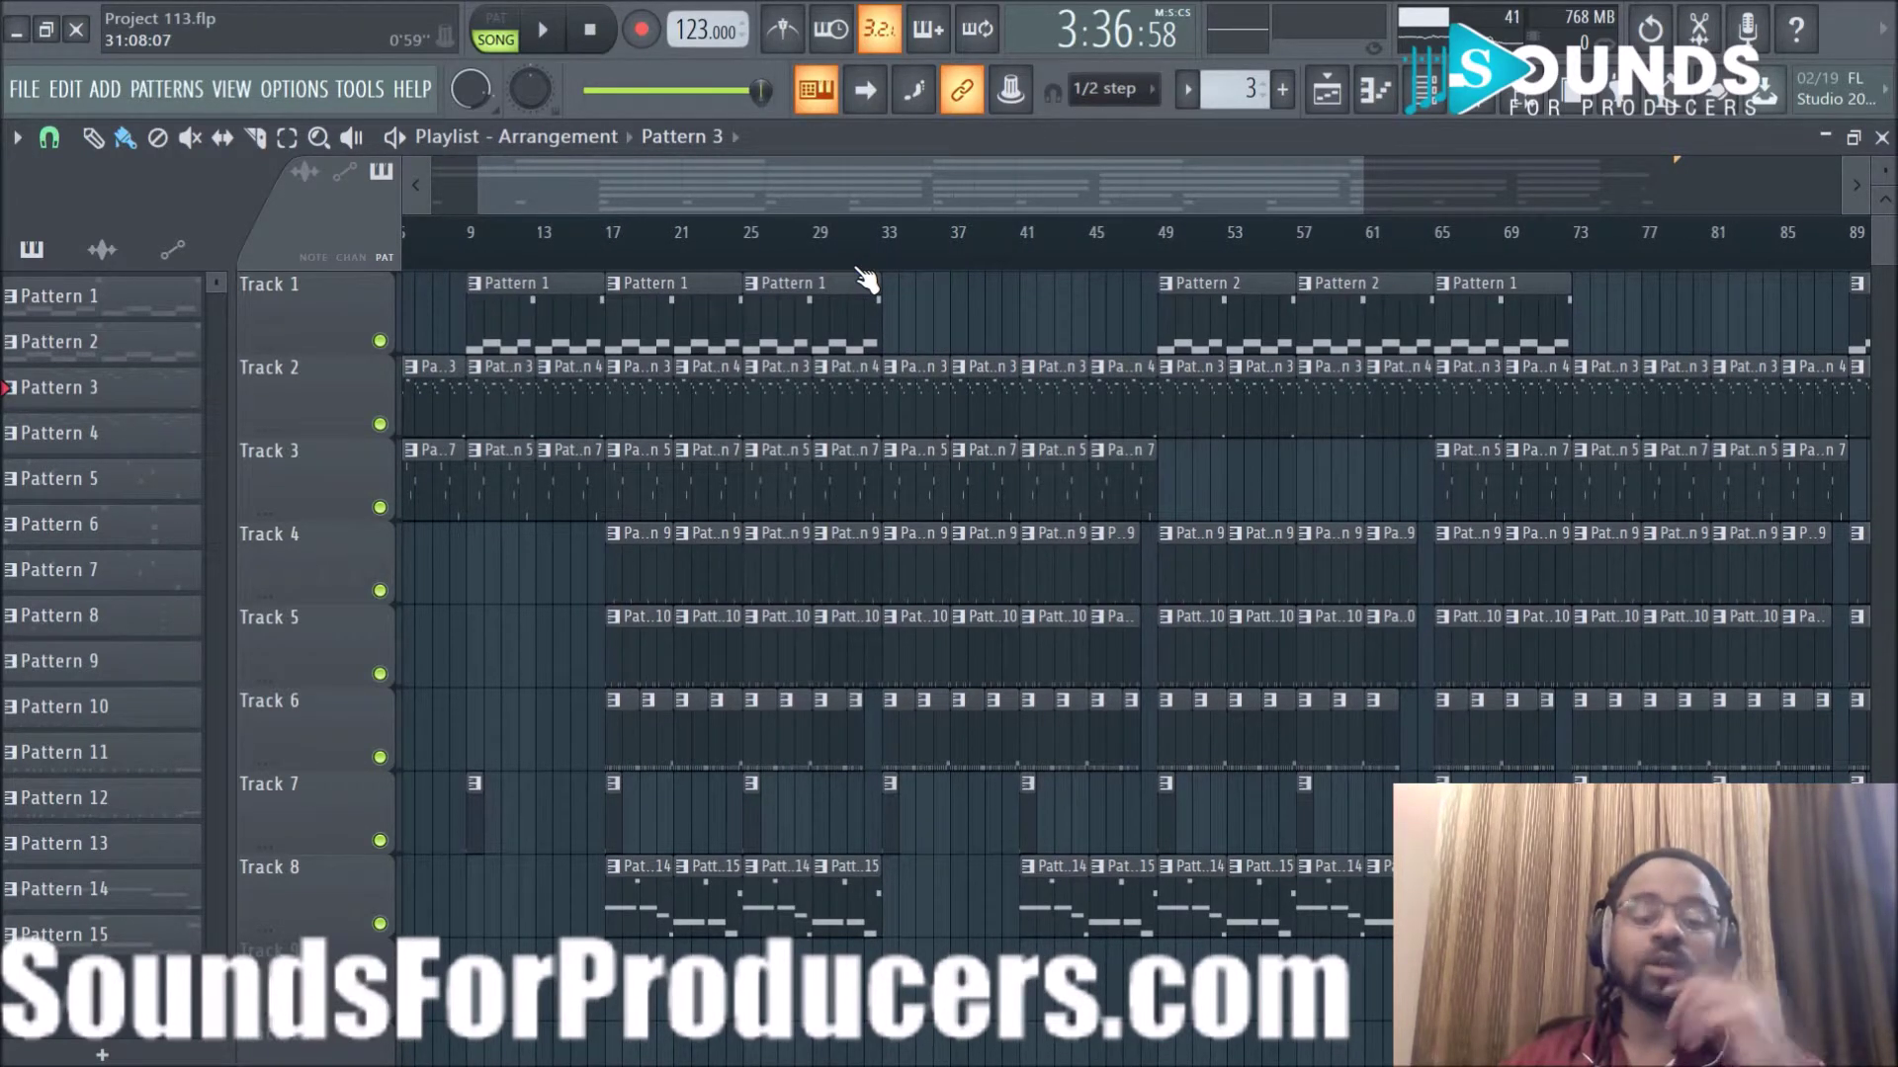
scroll(865, 278, "down", 3)
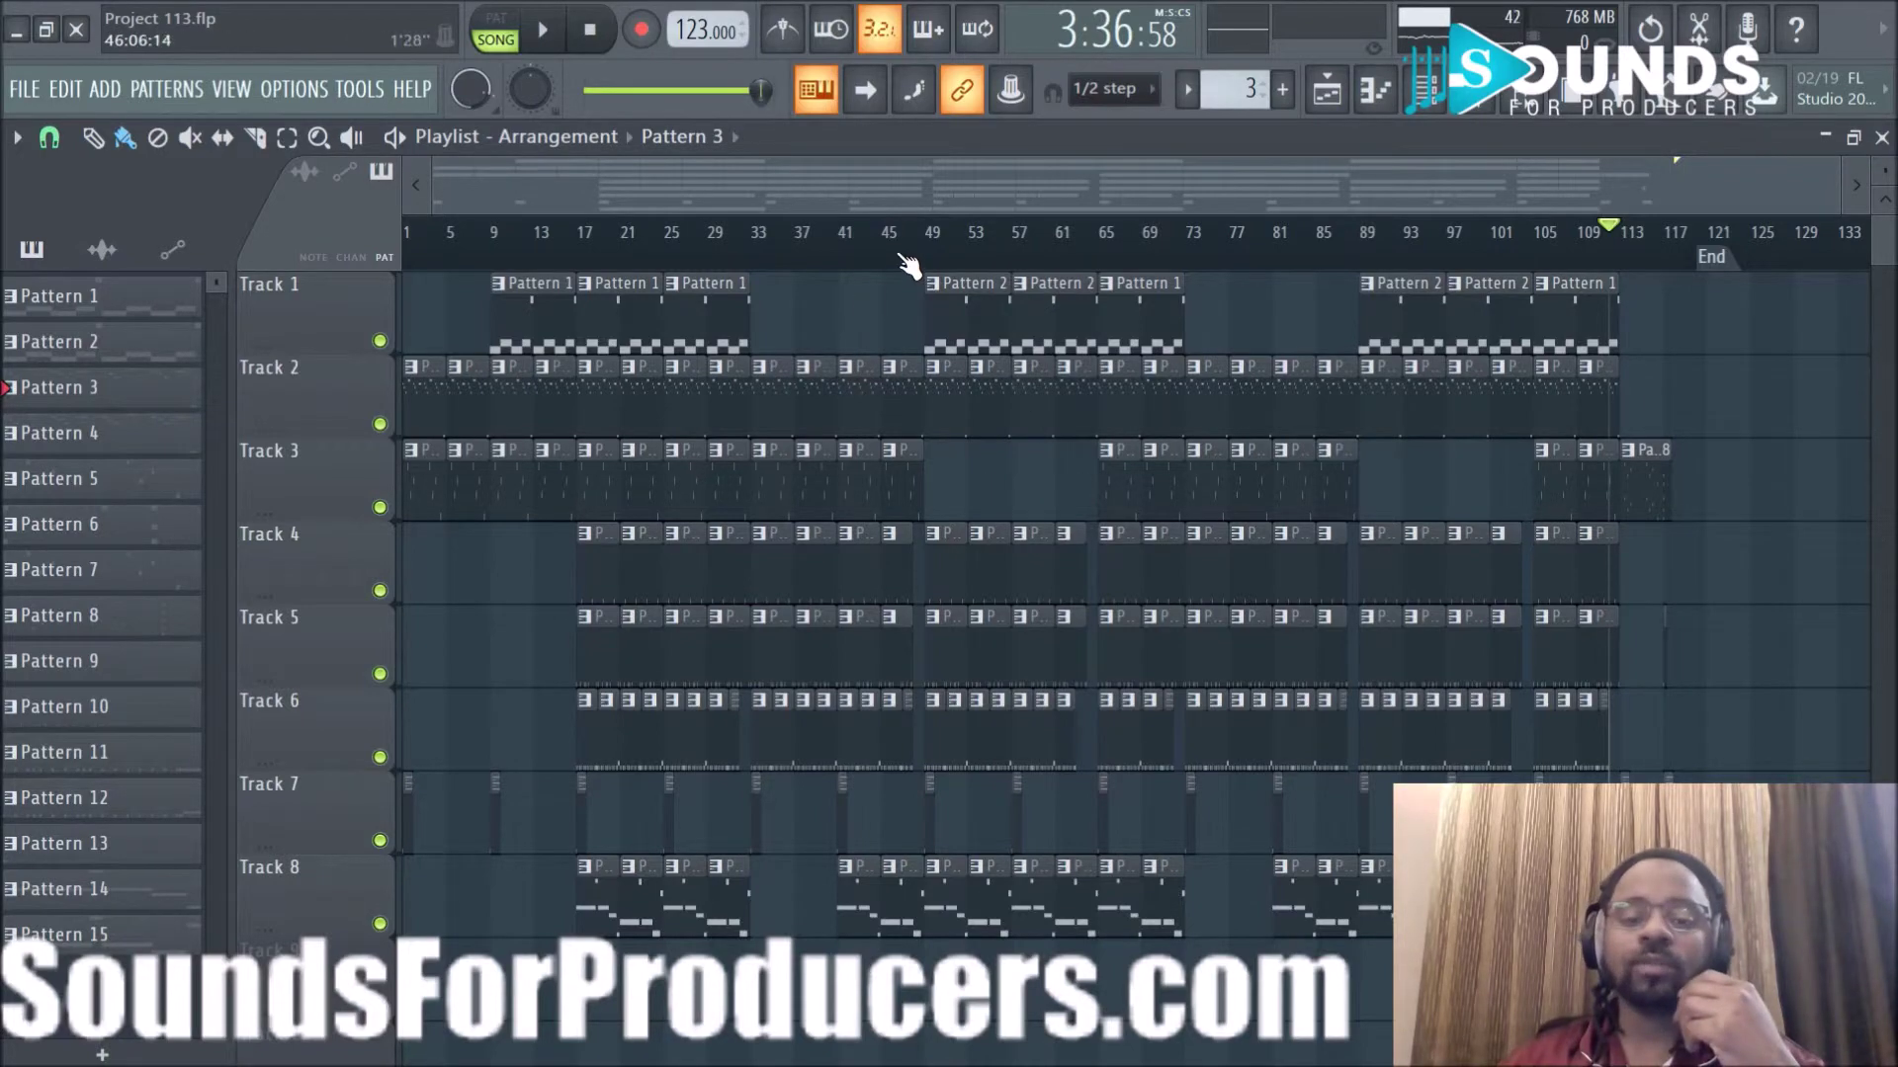
scroll(907, 265, "up", 1)
scroll(901, 257, "up", 2)
left_click_drag(931, 203, 668, 193)
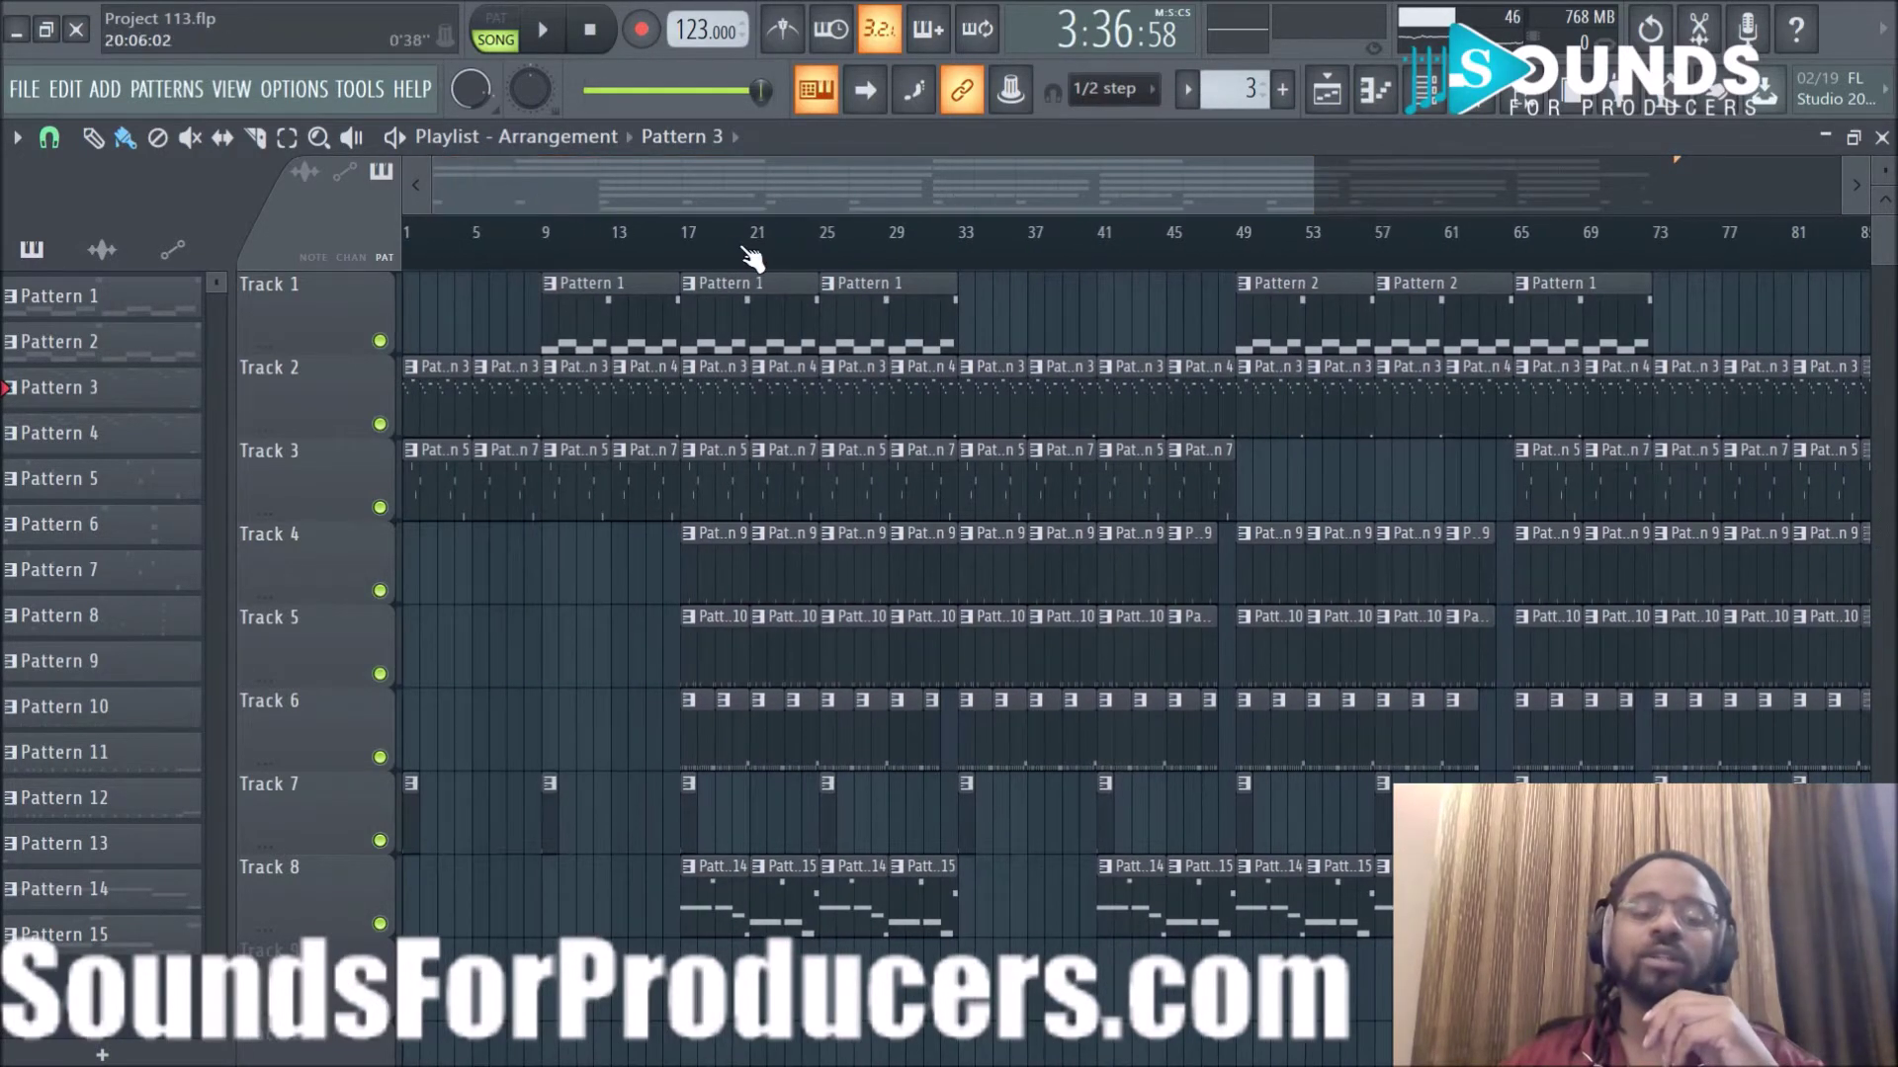
scroll(755, 250, "down", 1)
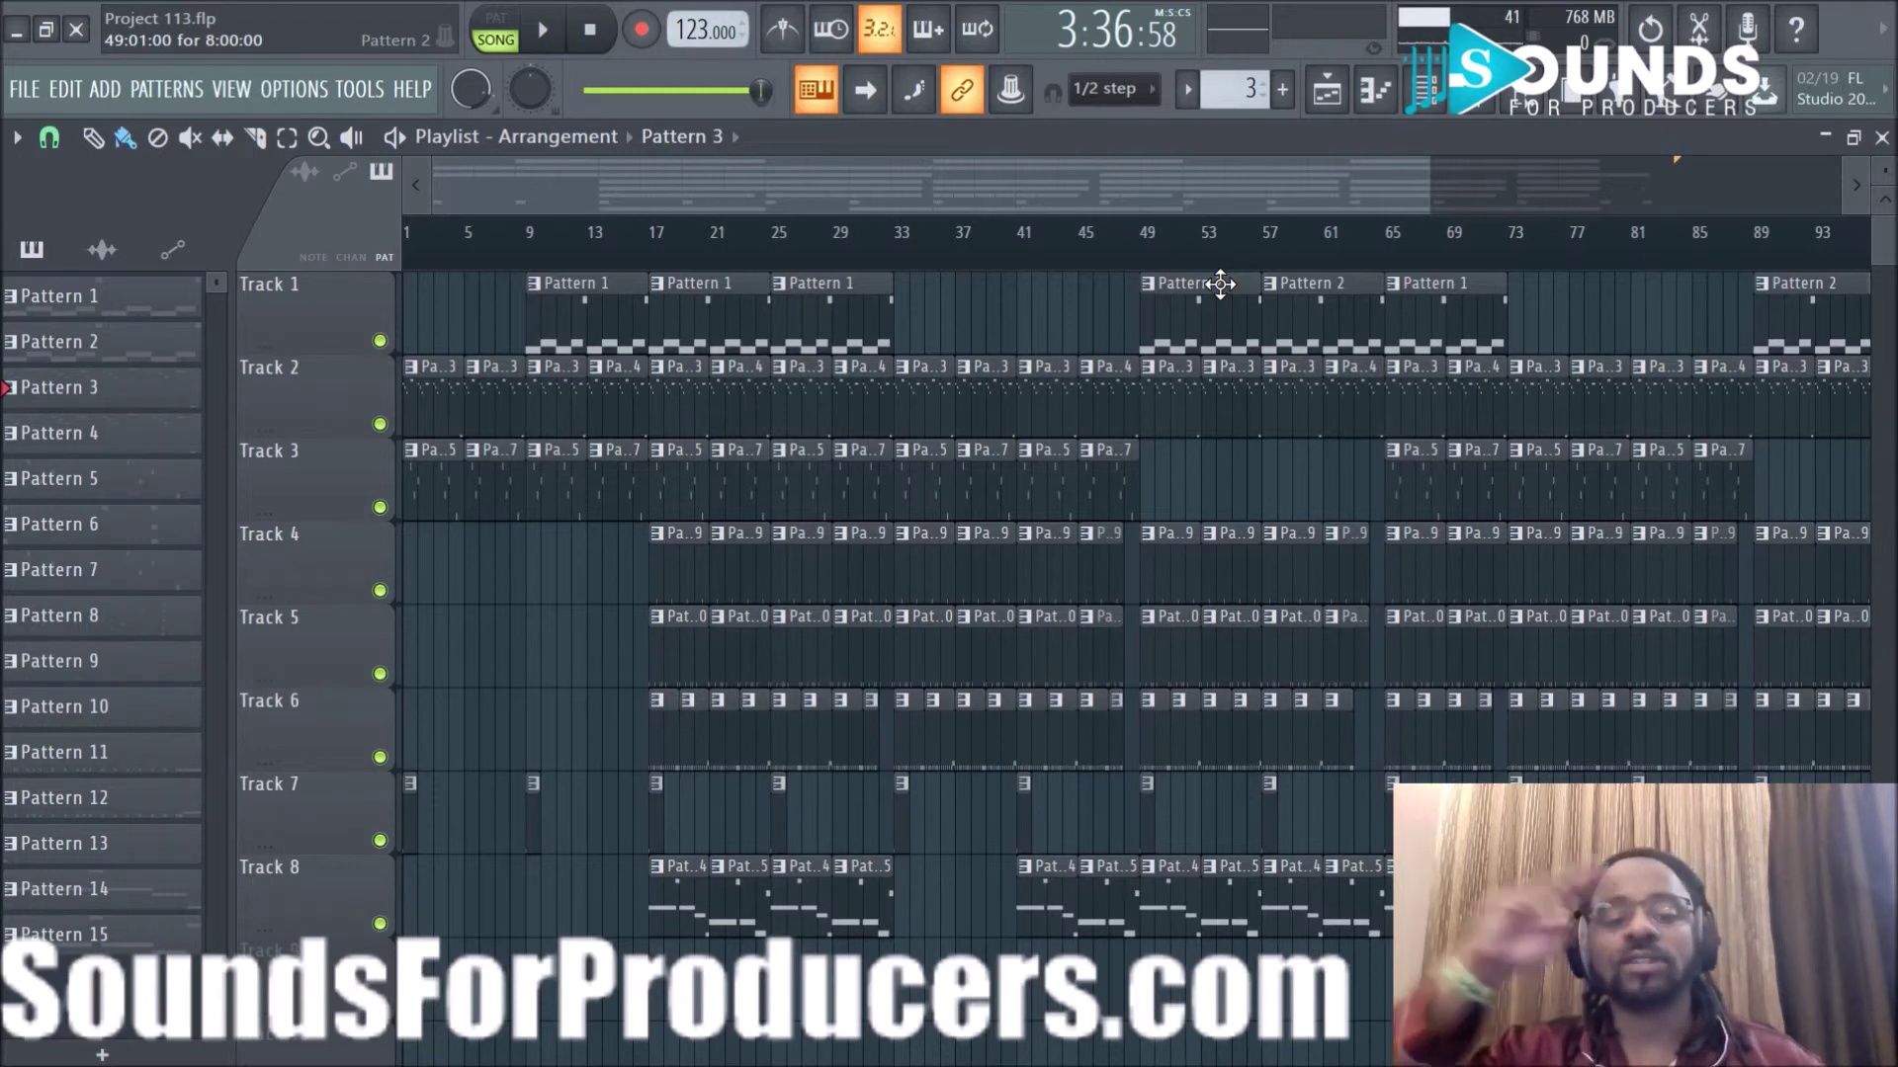
Play the ending again from bar 111 with the full arrangement in view.
key("space")
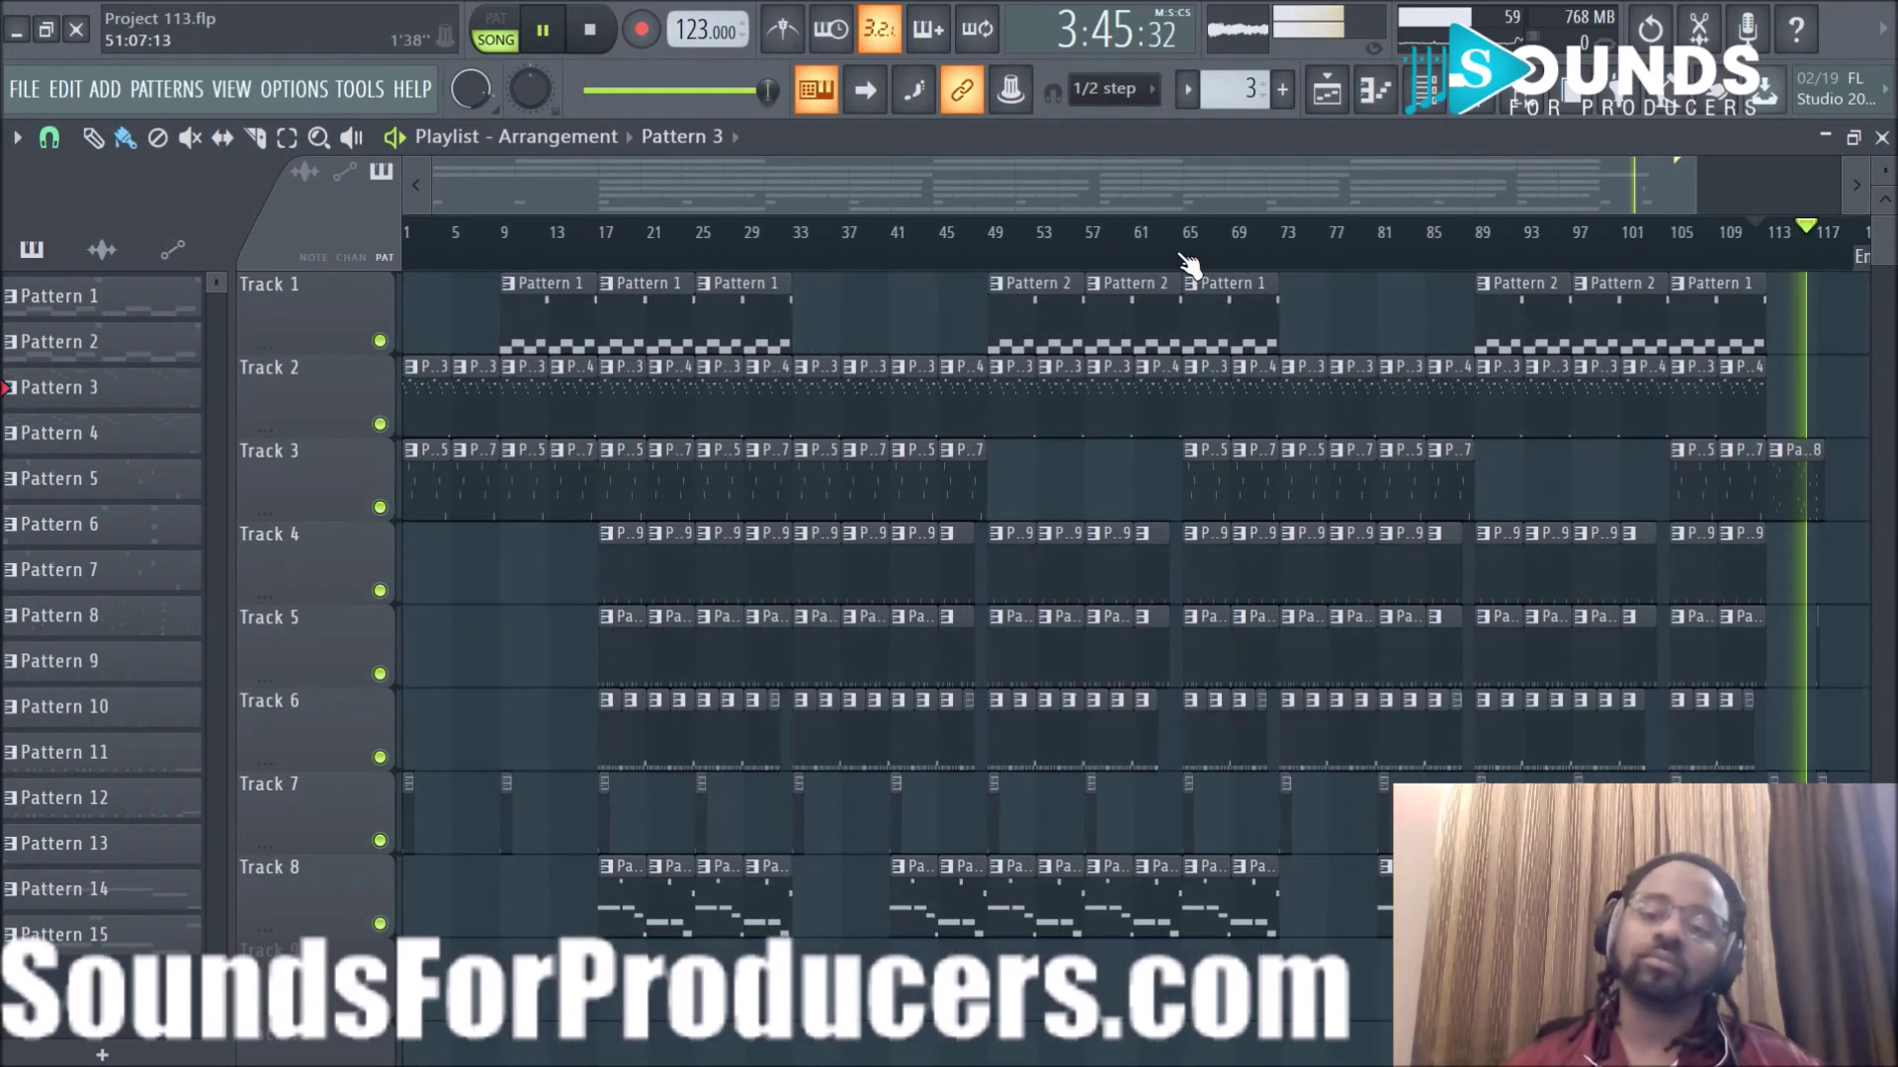
scroll(1186, 266, "down", 3)
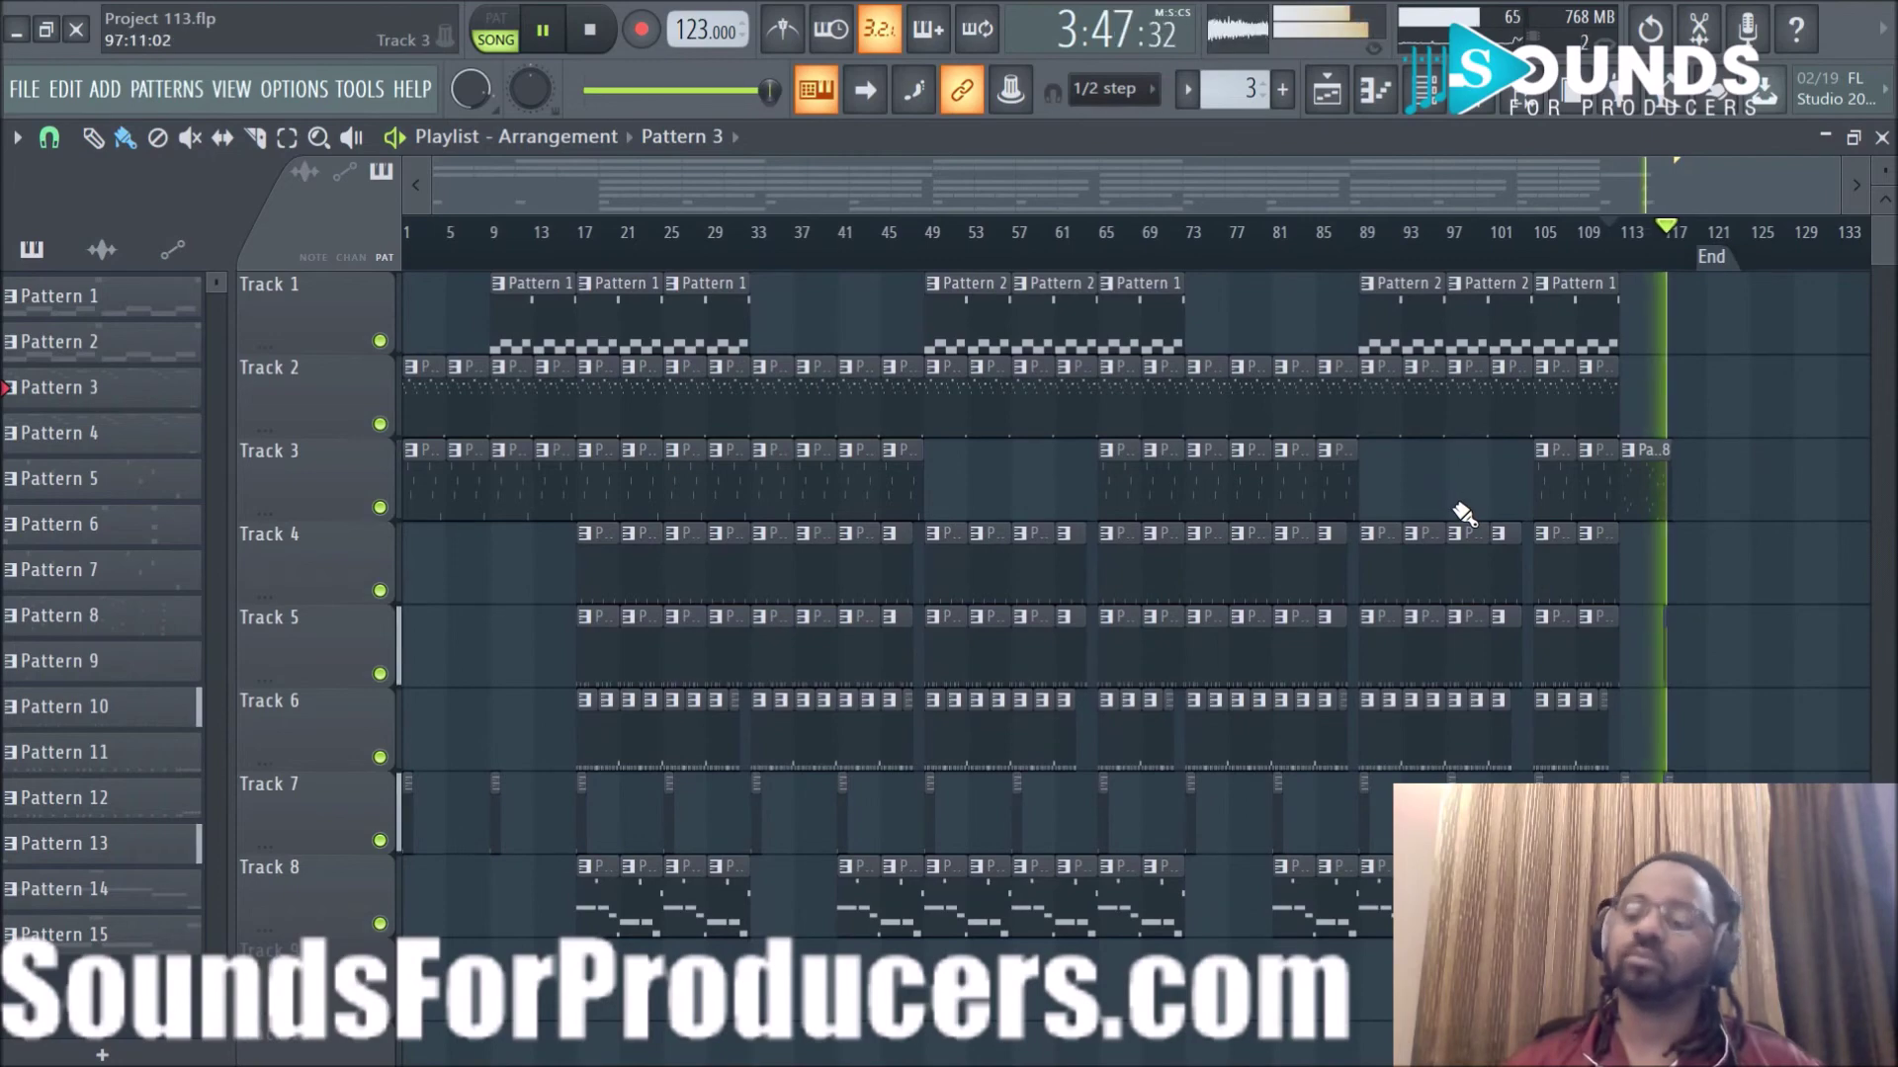